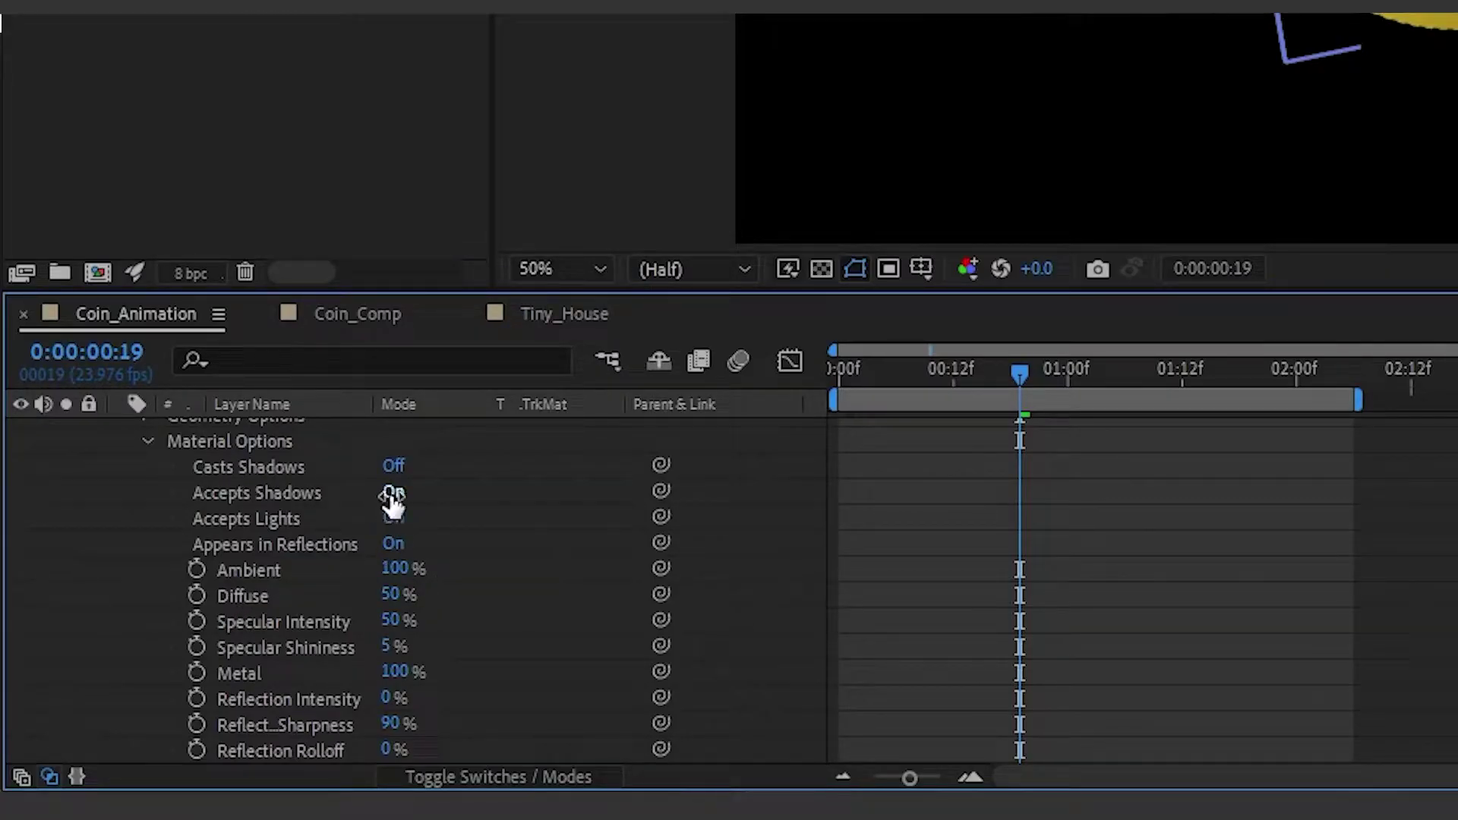
left_click(392, 466)
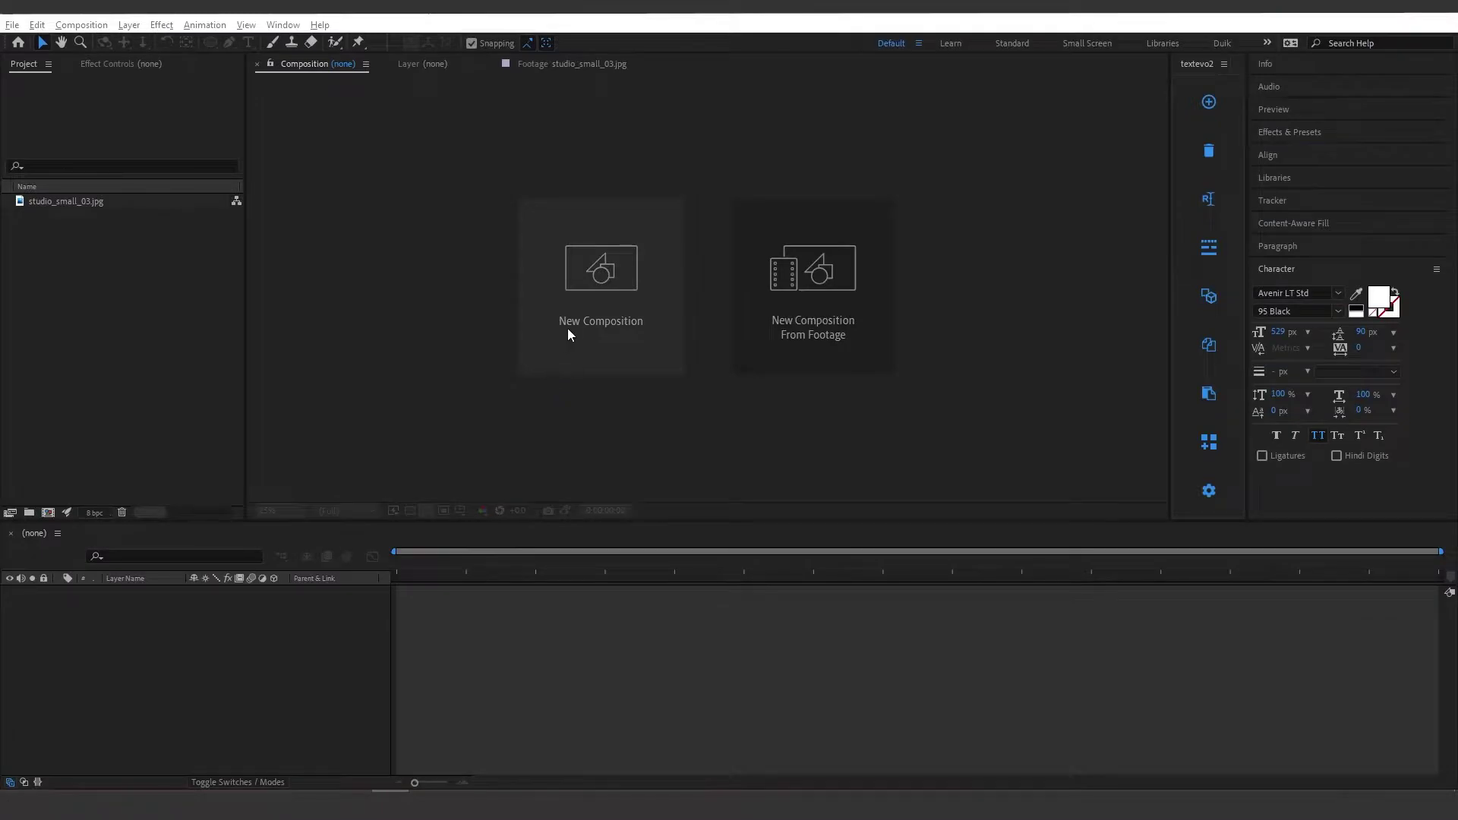
Step: Create a new composition named Coin at 1080 × 1080 px with the aspect ratio unlocked
left_click(585, 307)
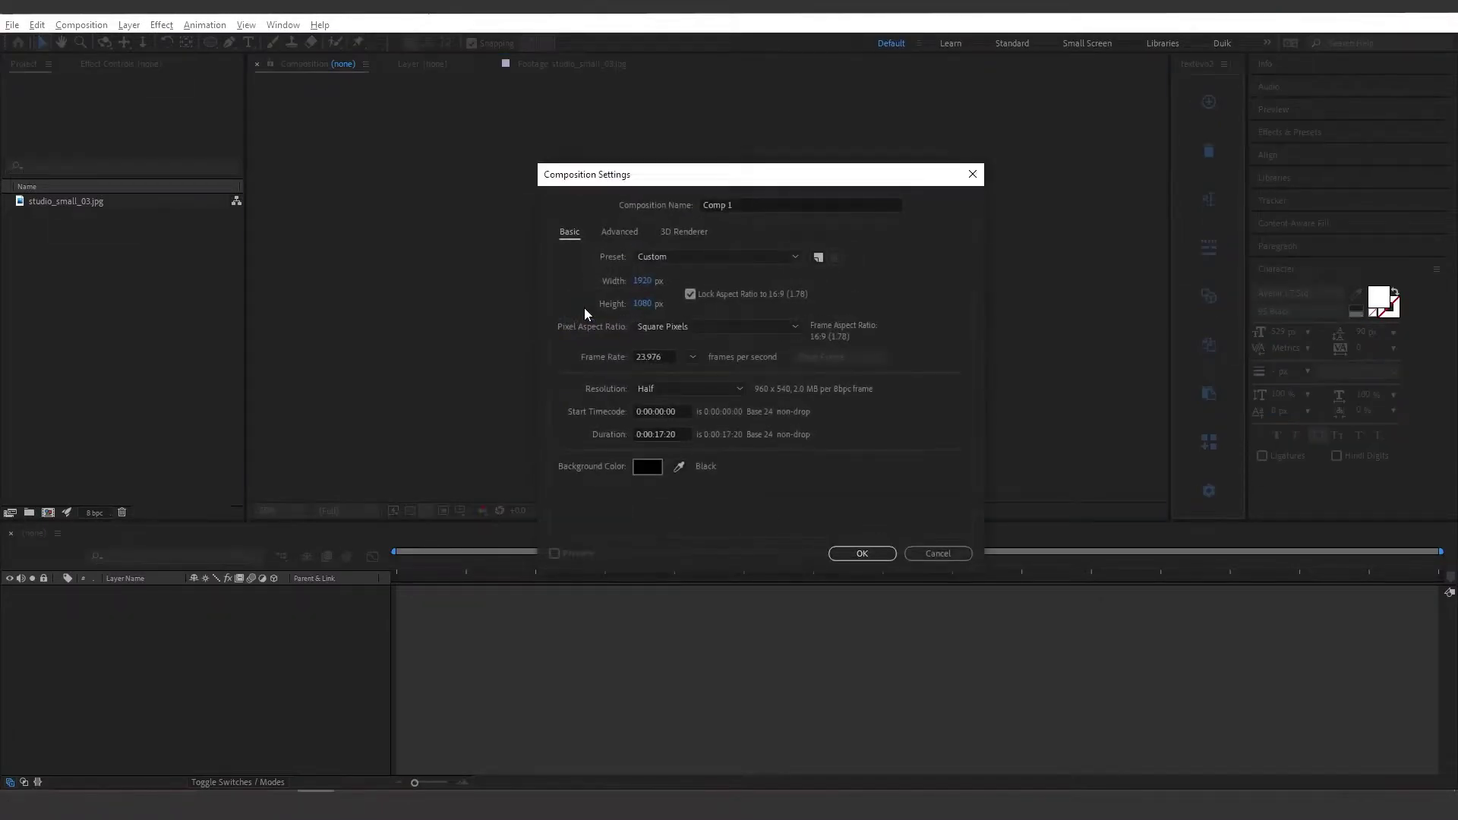
left_click(690, 294)
type("1080")
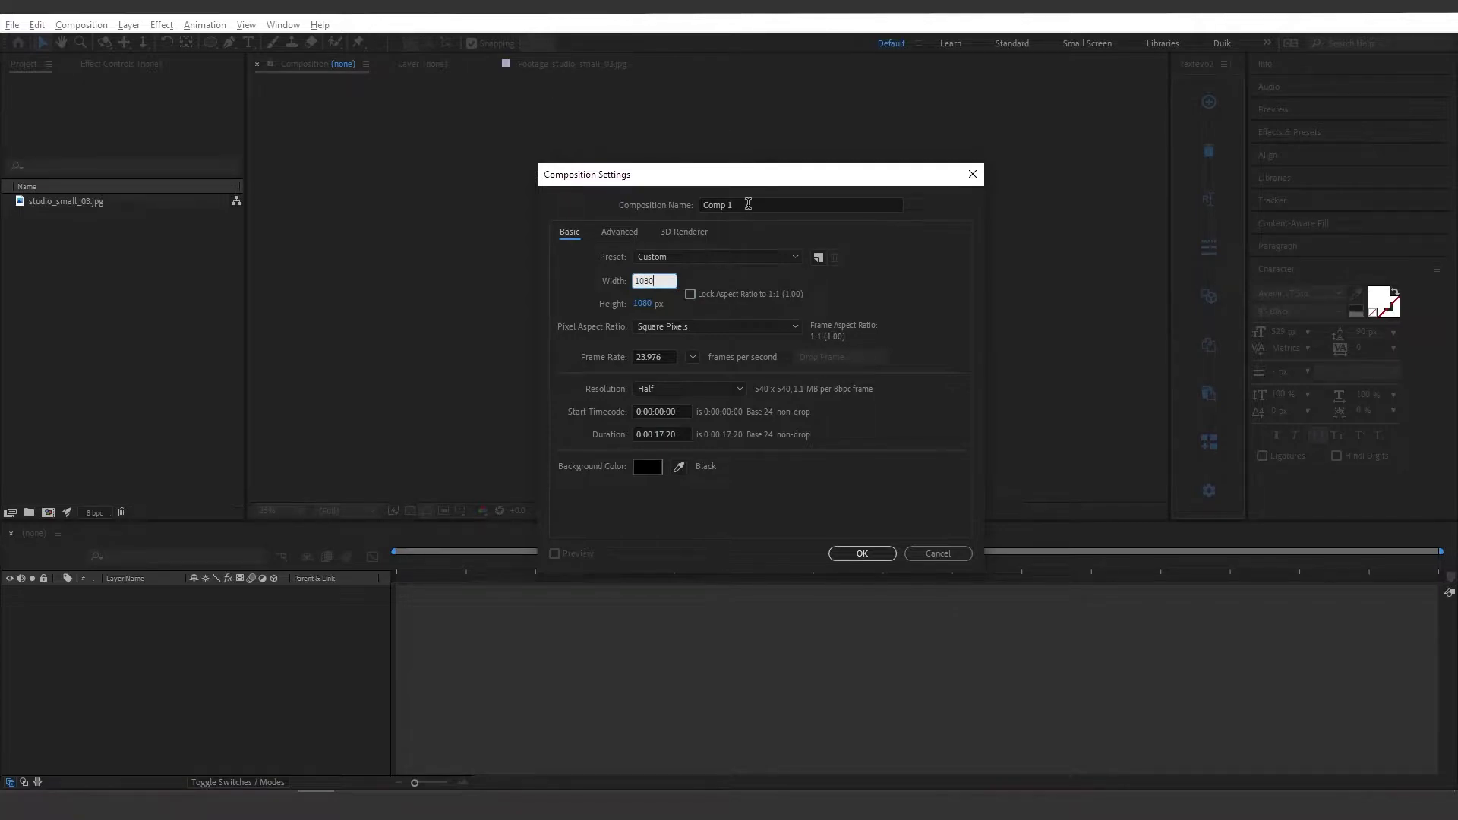
left_click(748, 203)
key("ctrl+a")
type("Coin")
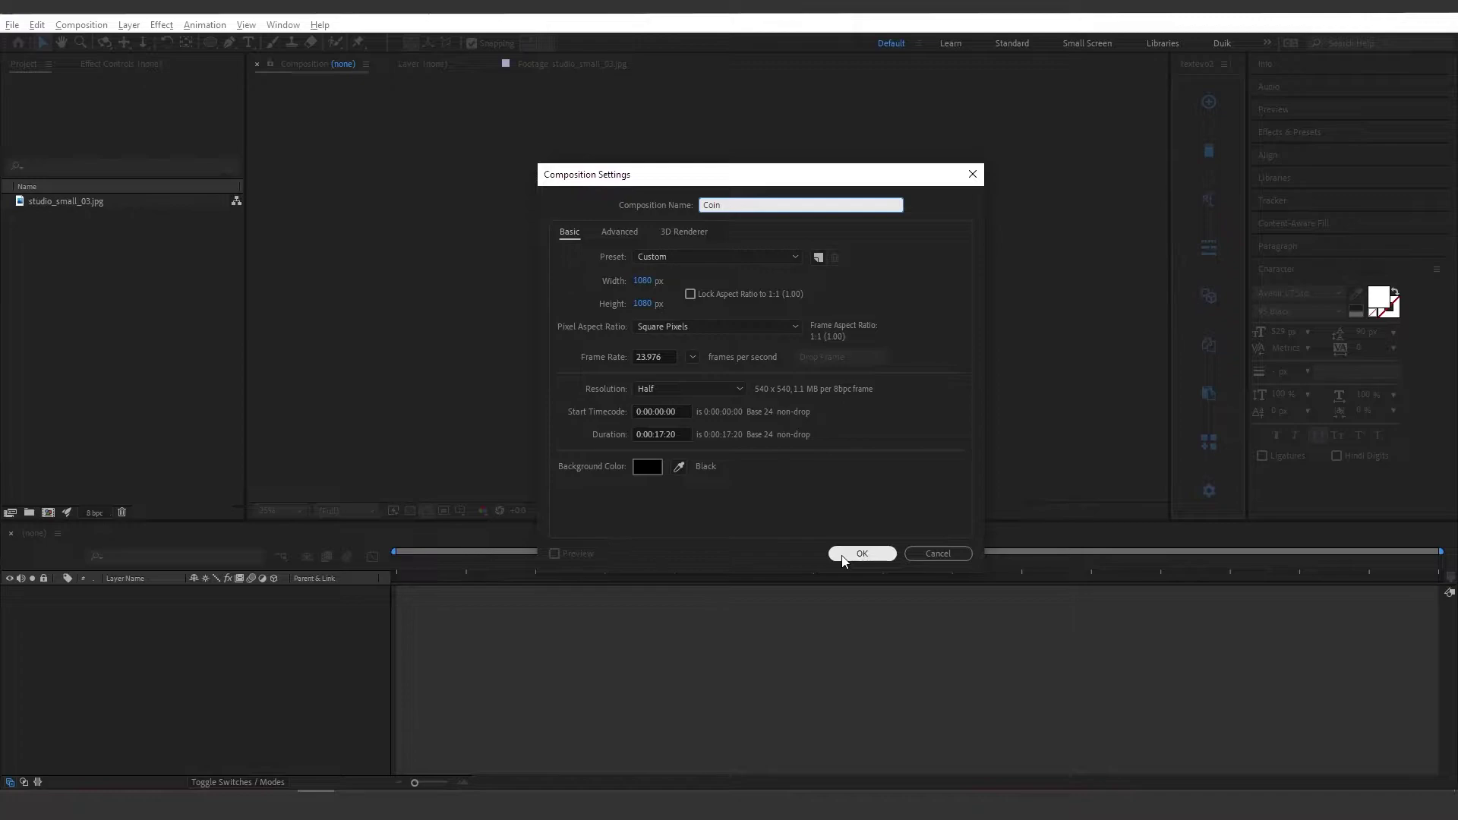
left_click(843, 555)
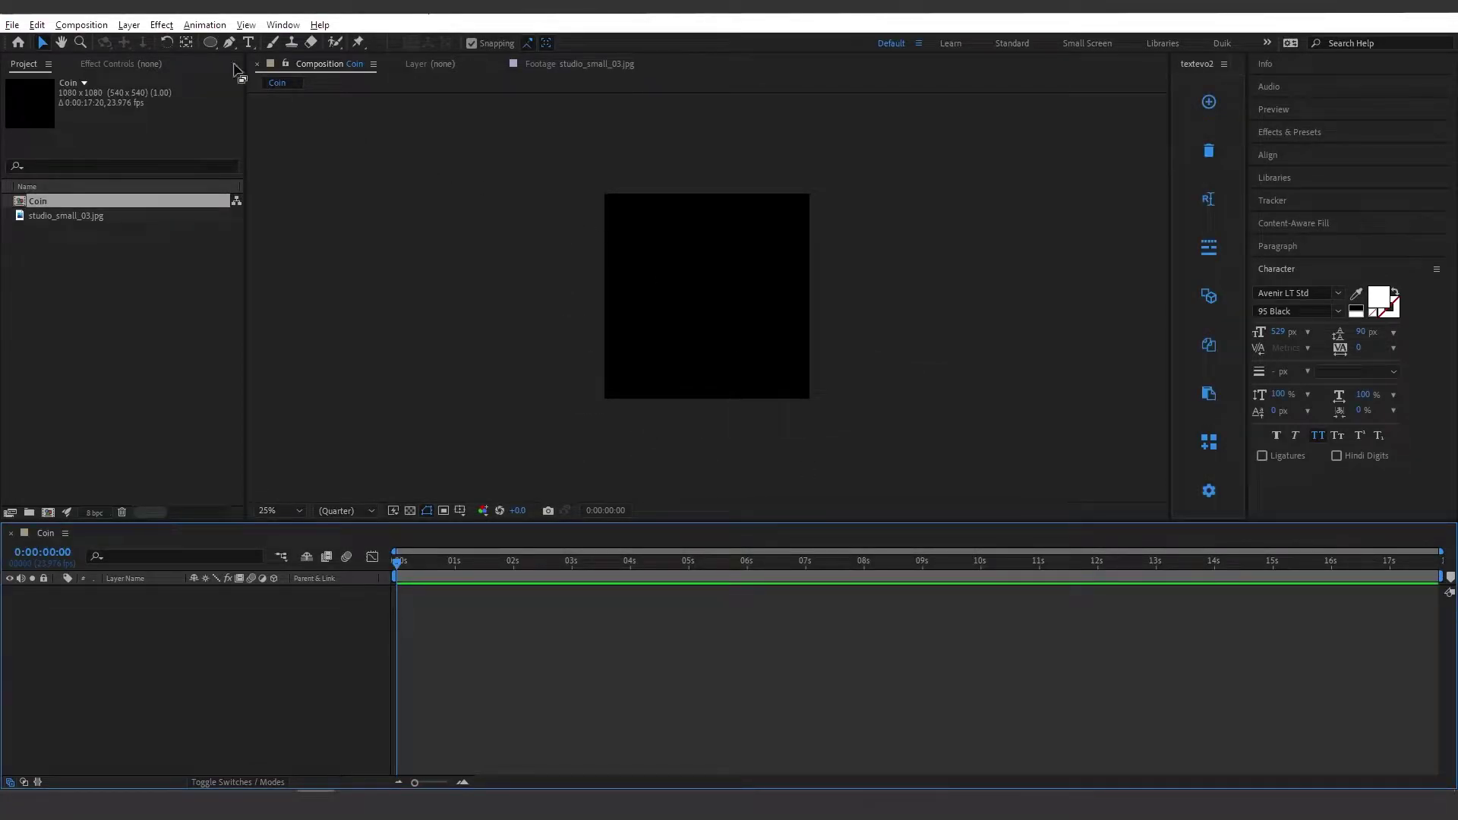
Step: Add a composition-filling circle as a shape layer with the Ellipse tool
left_click(211, 43)
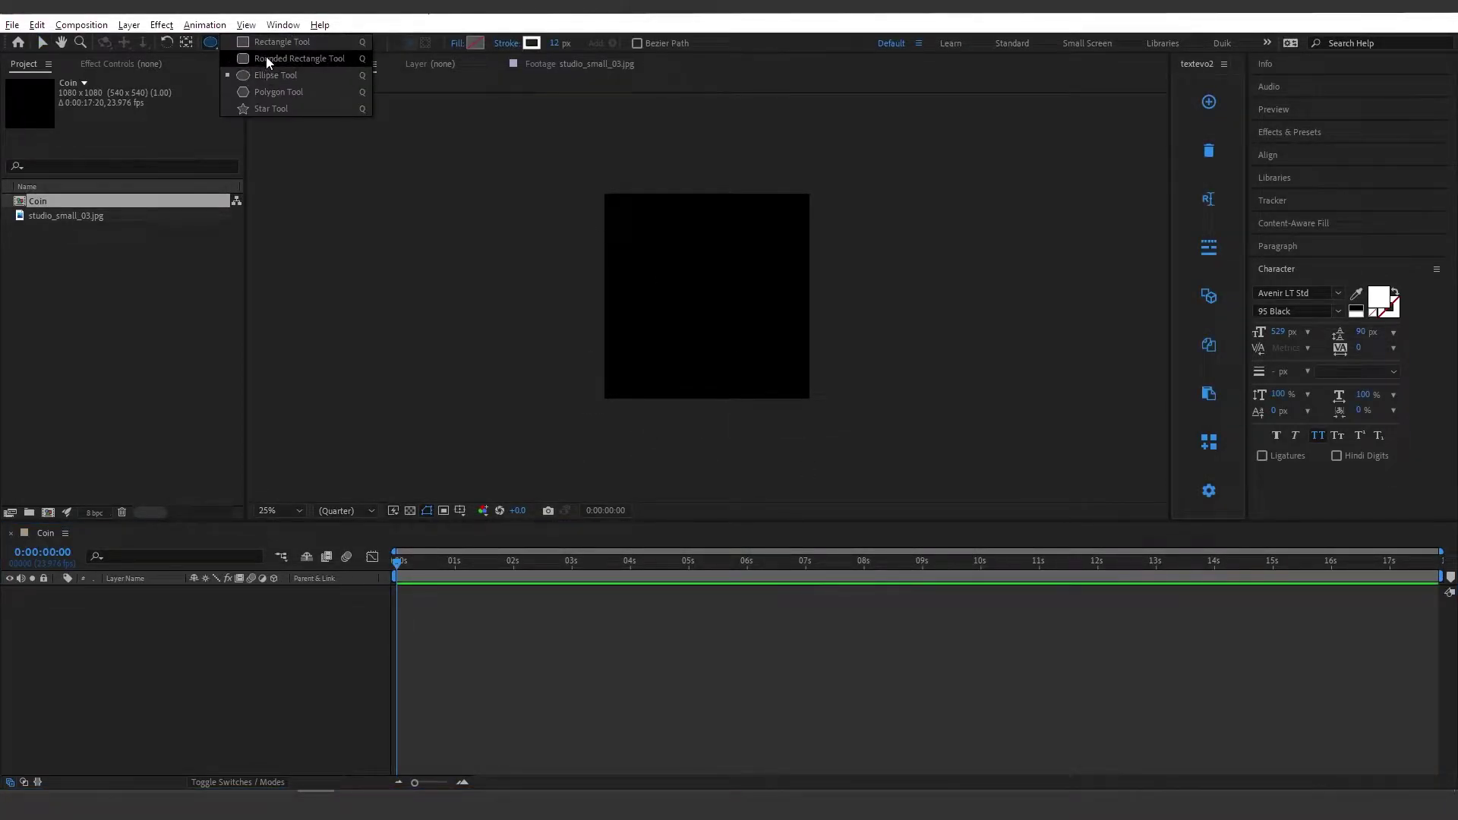
left_click(273, 75)
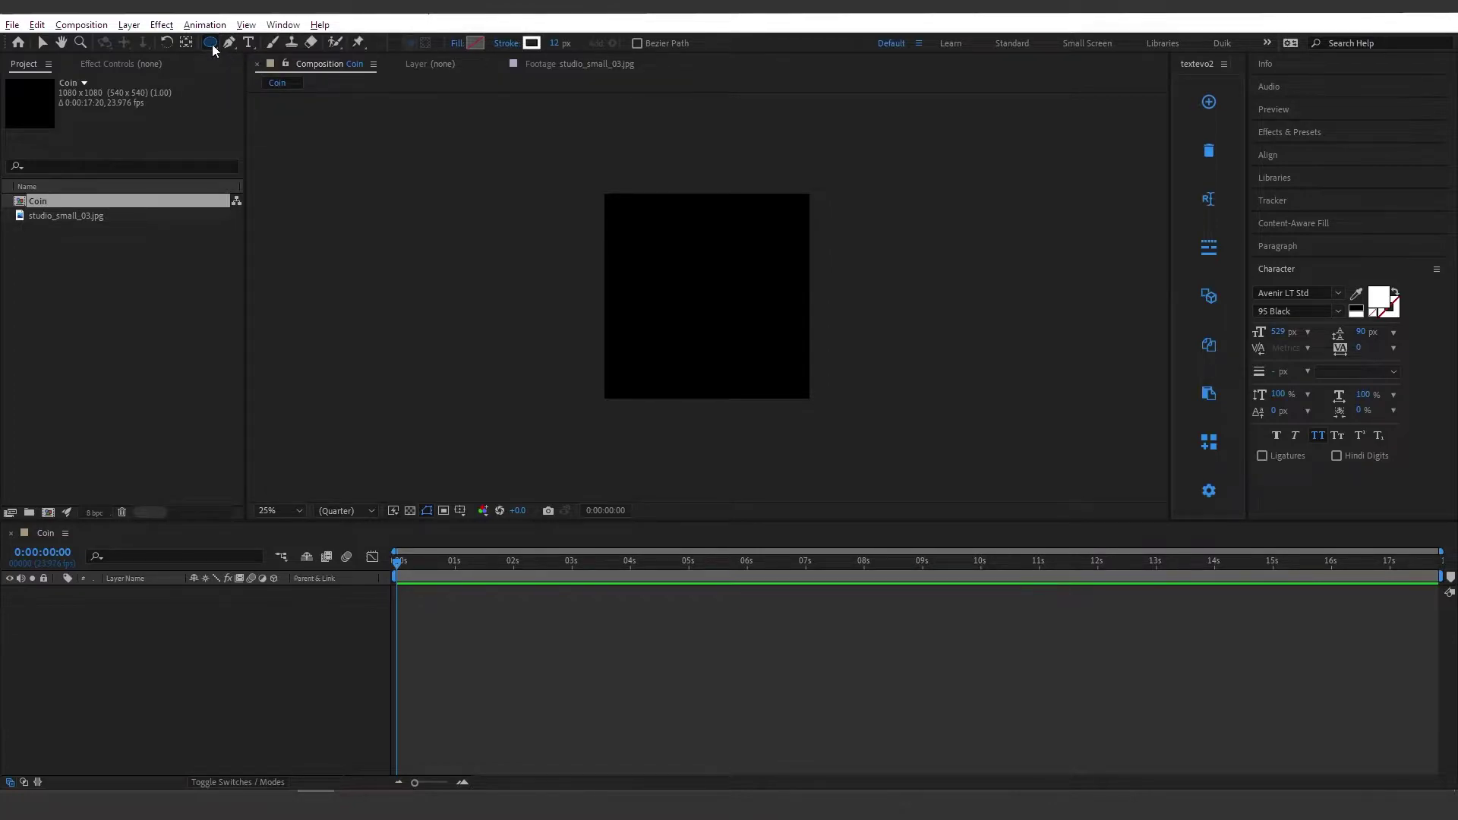
double_click(212, 44)
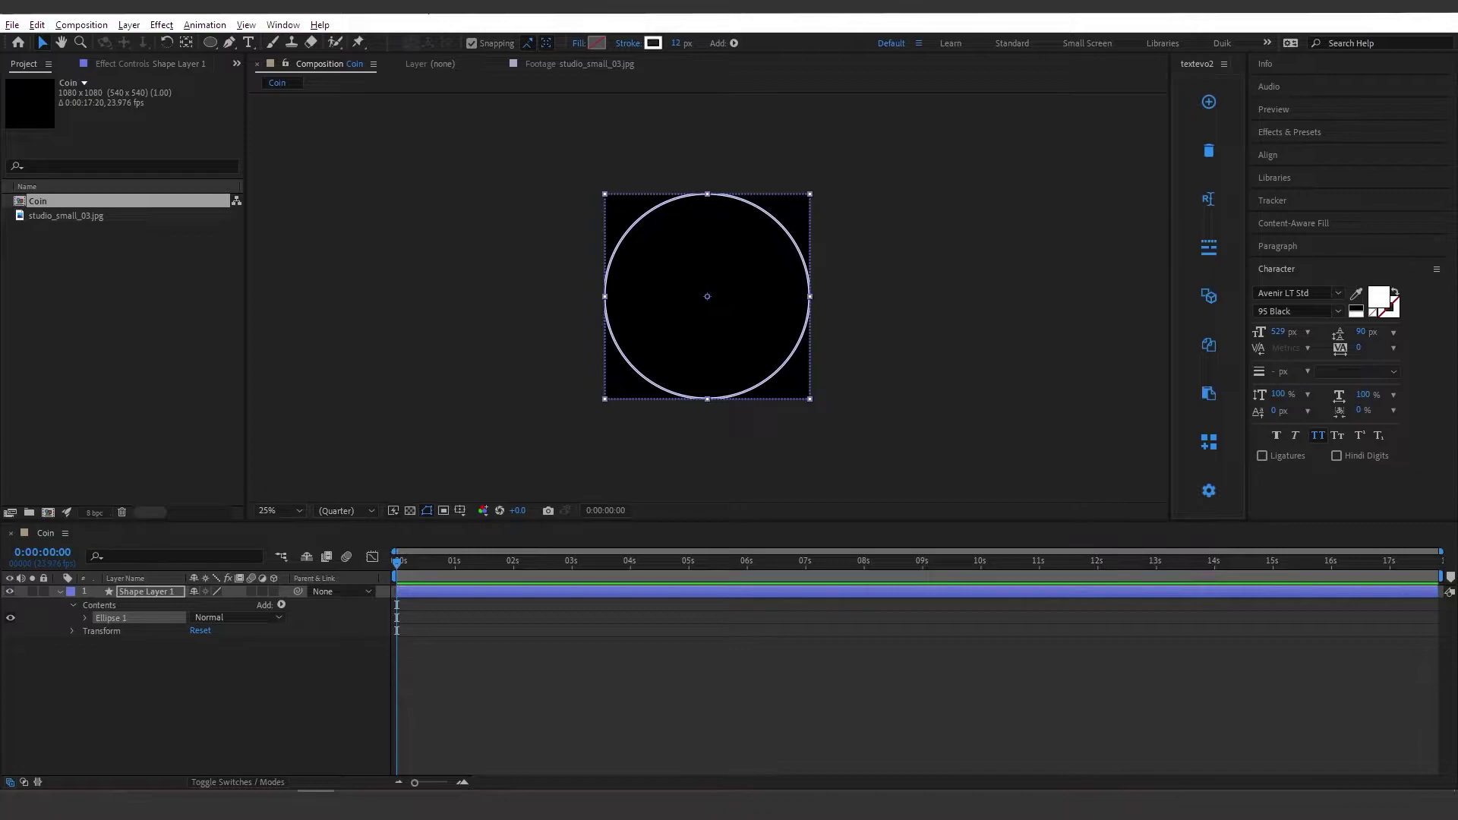
Step: Set the circle's ellipse path size to 600 × 600
left_click(85, 618)
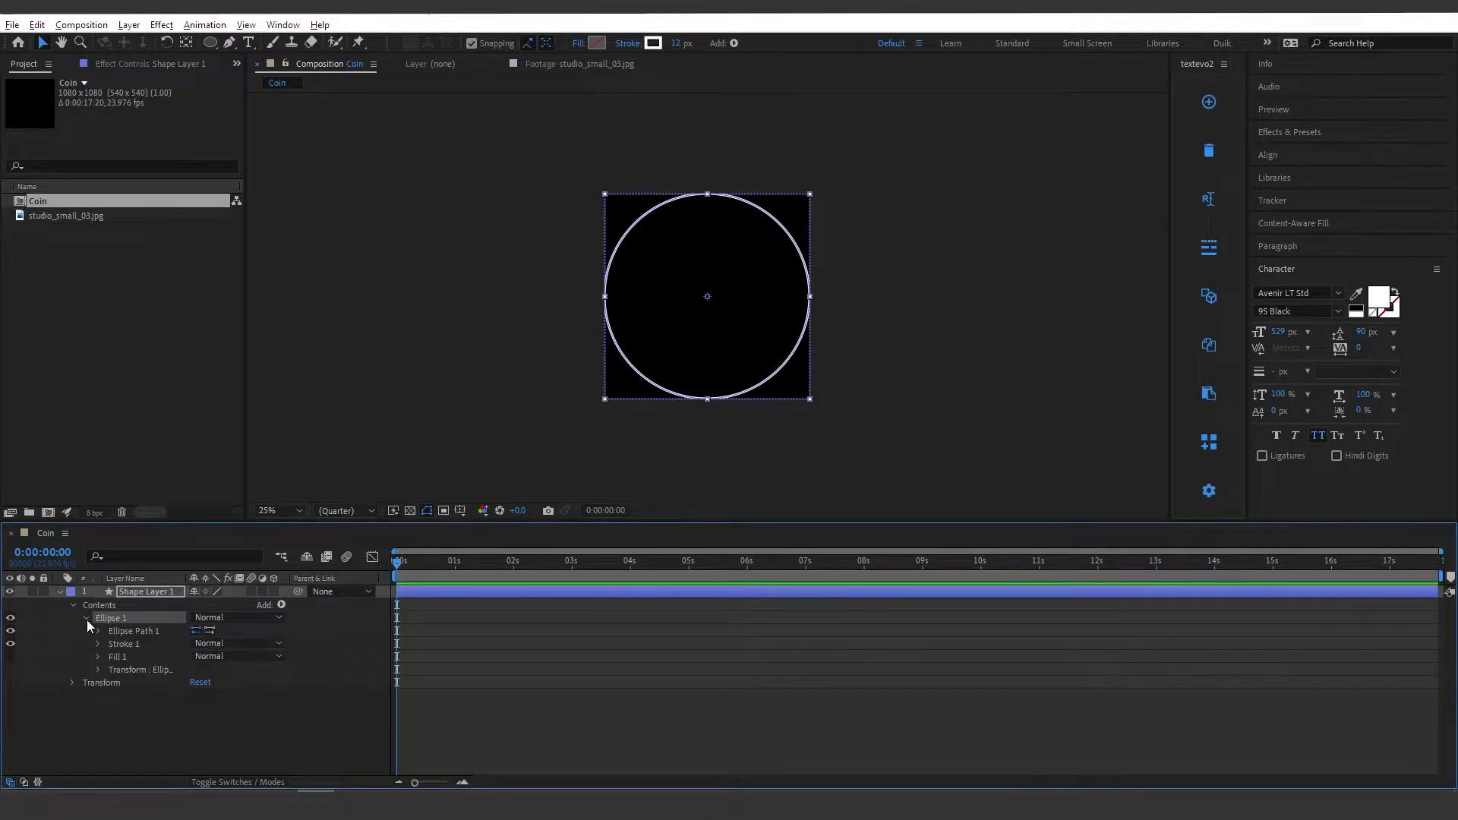
left_click(98, 631)
left_click_drag(245, 648, 228, 645)
left_click(236, 645)
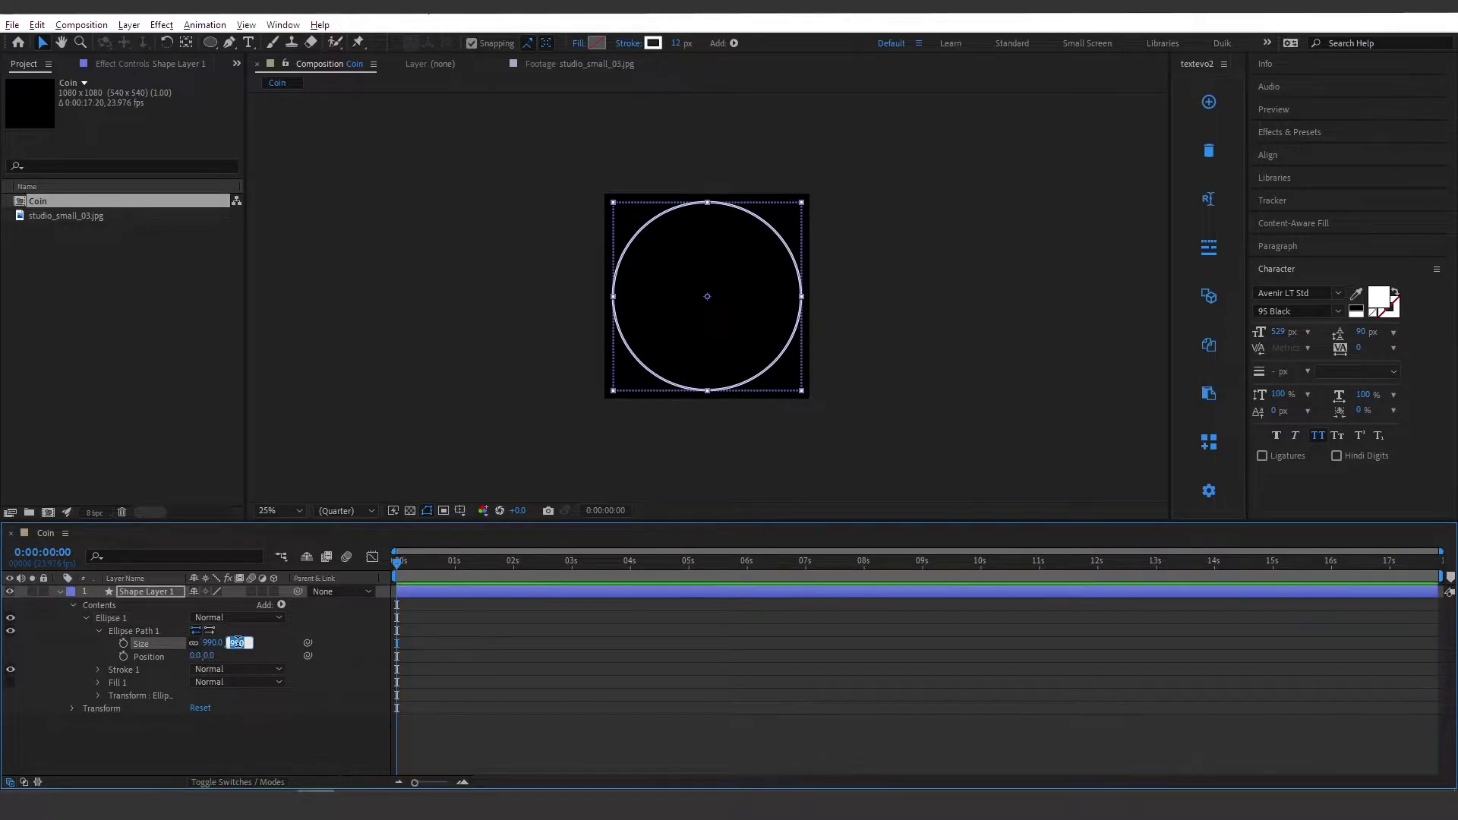
type("600")
key("Return")
Step: Hide the circle's stroke, enable its fill and change the fill color to light yellow
left_click(11, 669)
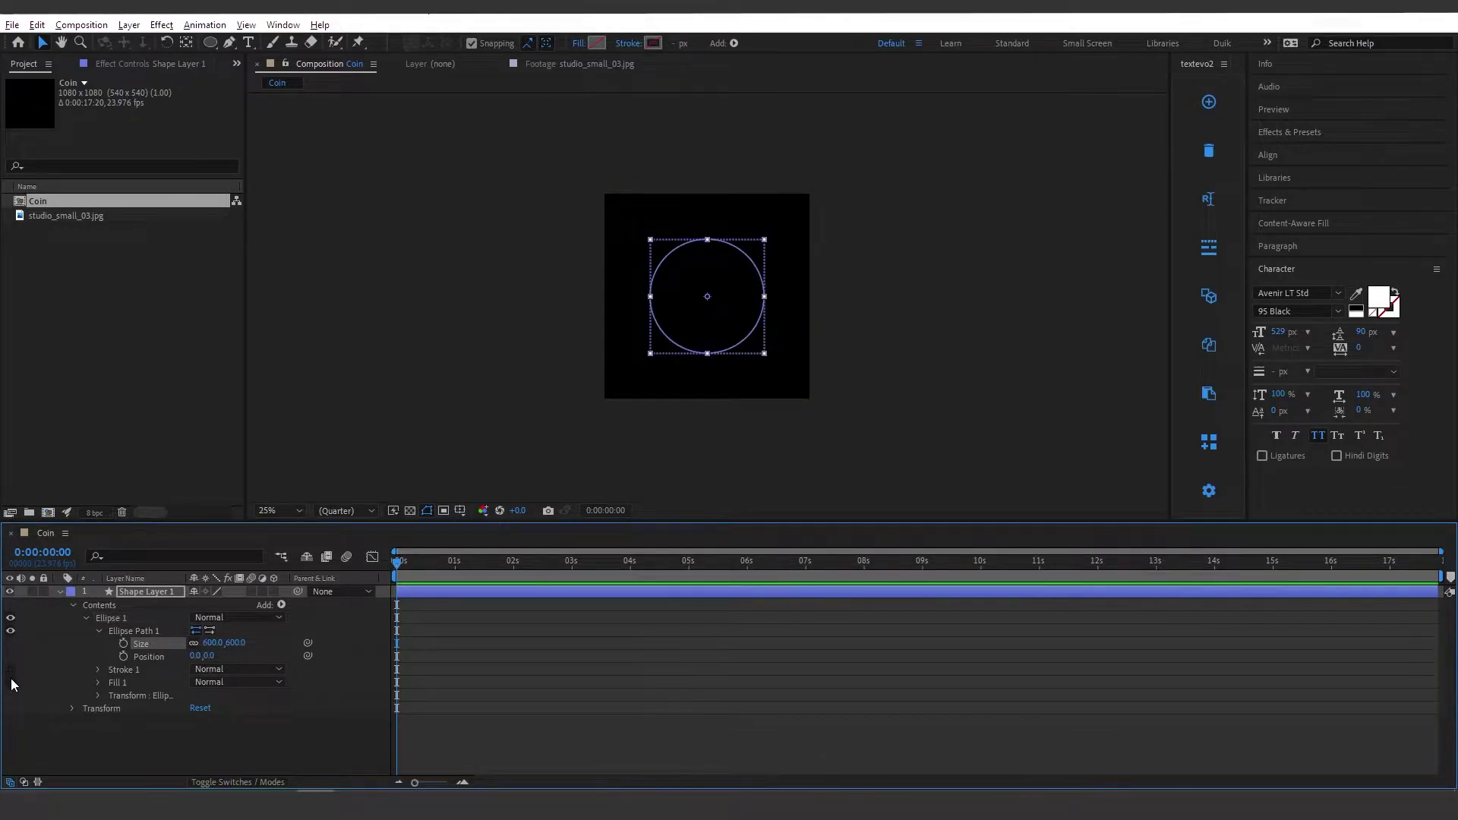
left_click(11, 682)
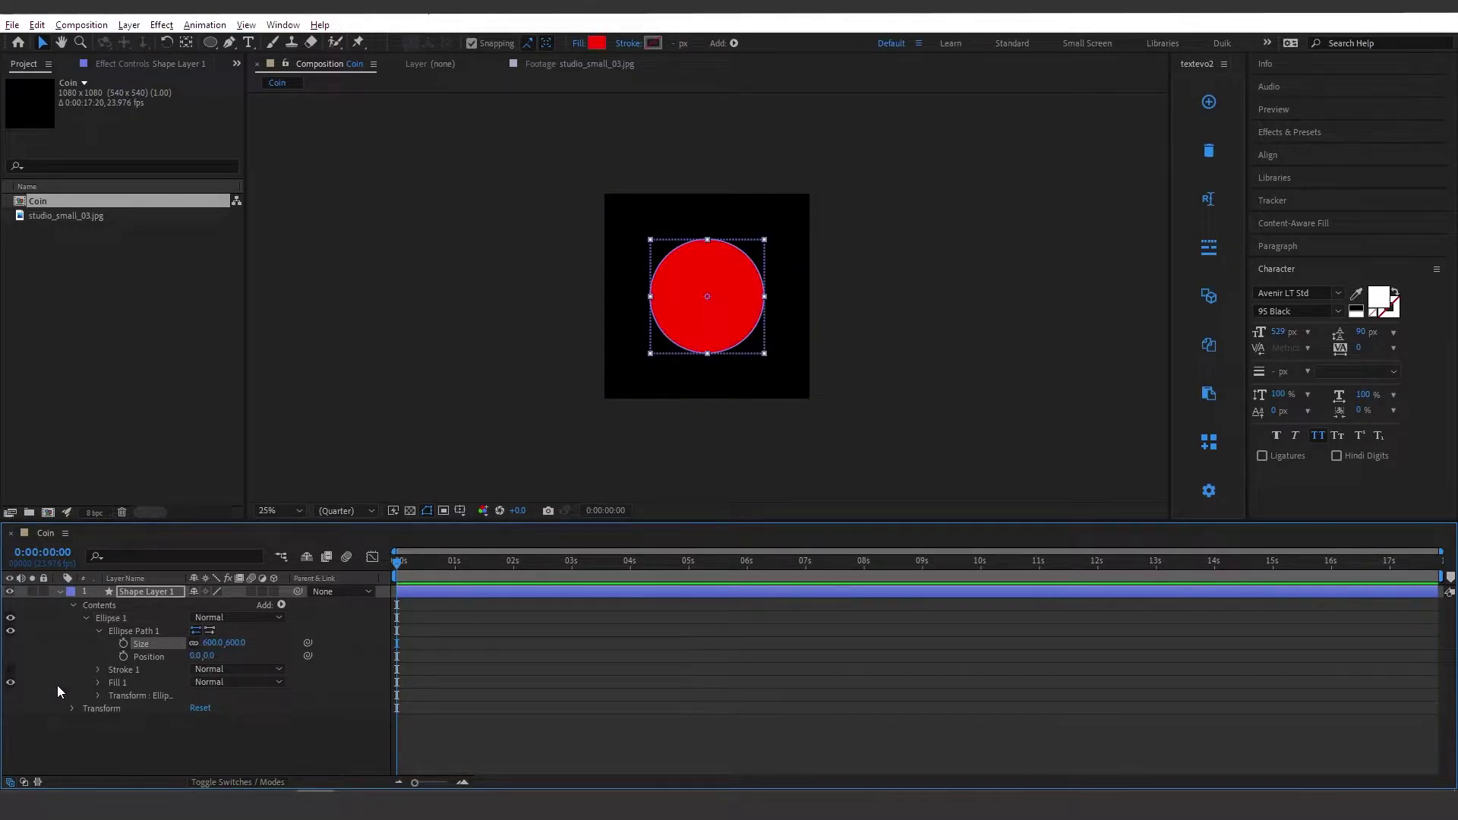
left_click(98, 681)
left_click(198, 721)
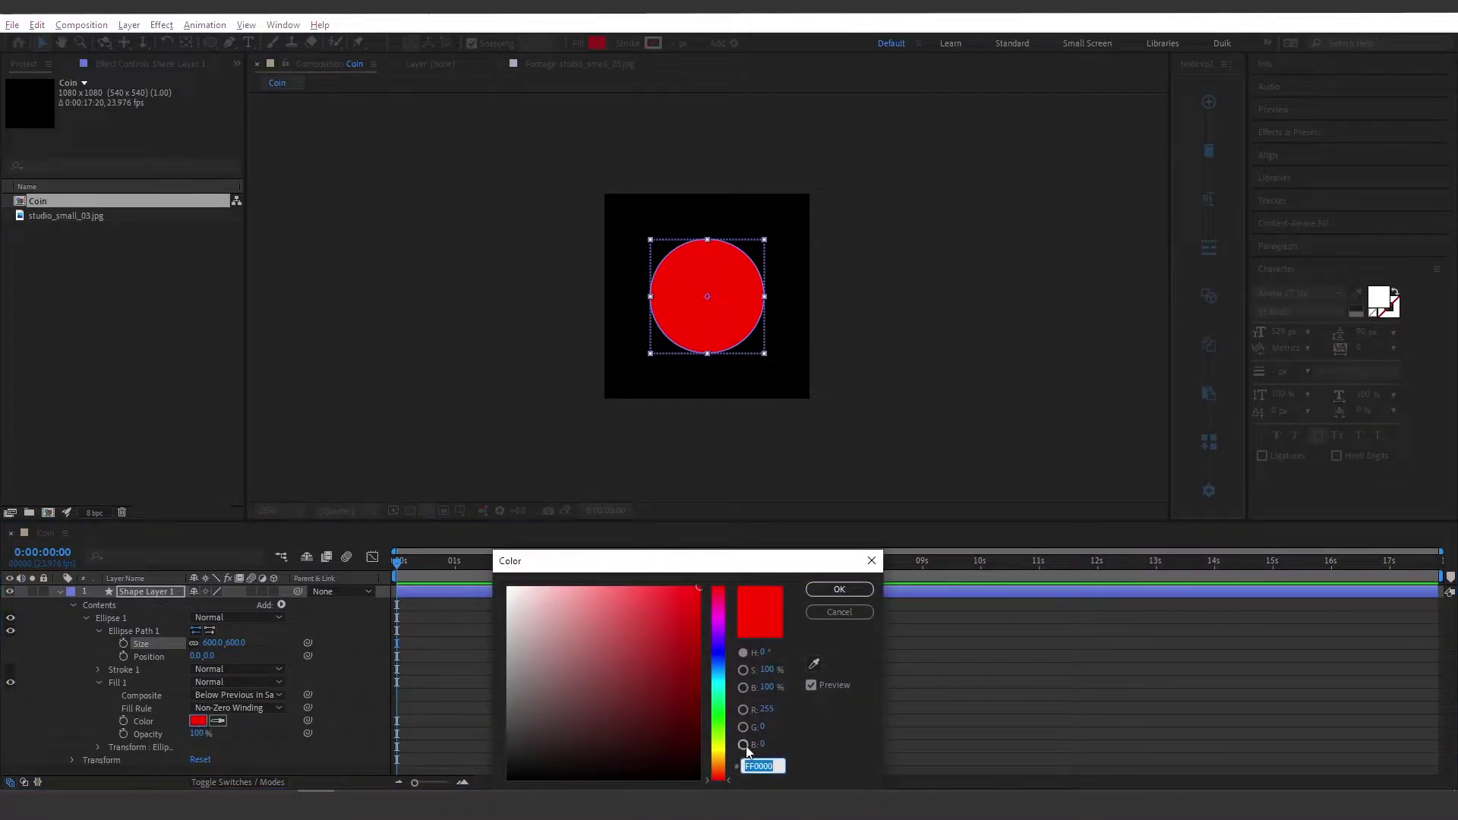
left_click_drag(720, 747, 720, 754)
left_click(623, 591)
left_click(845, 591)
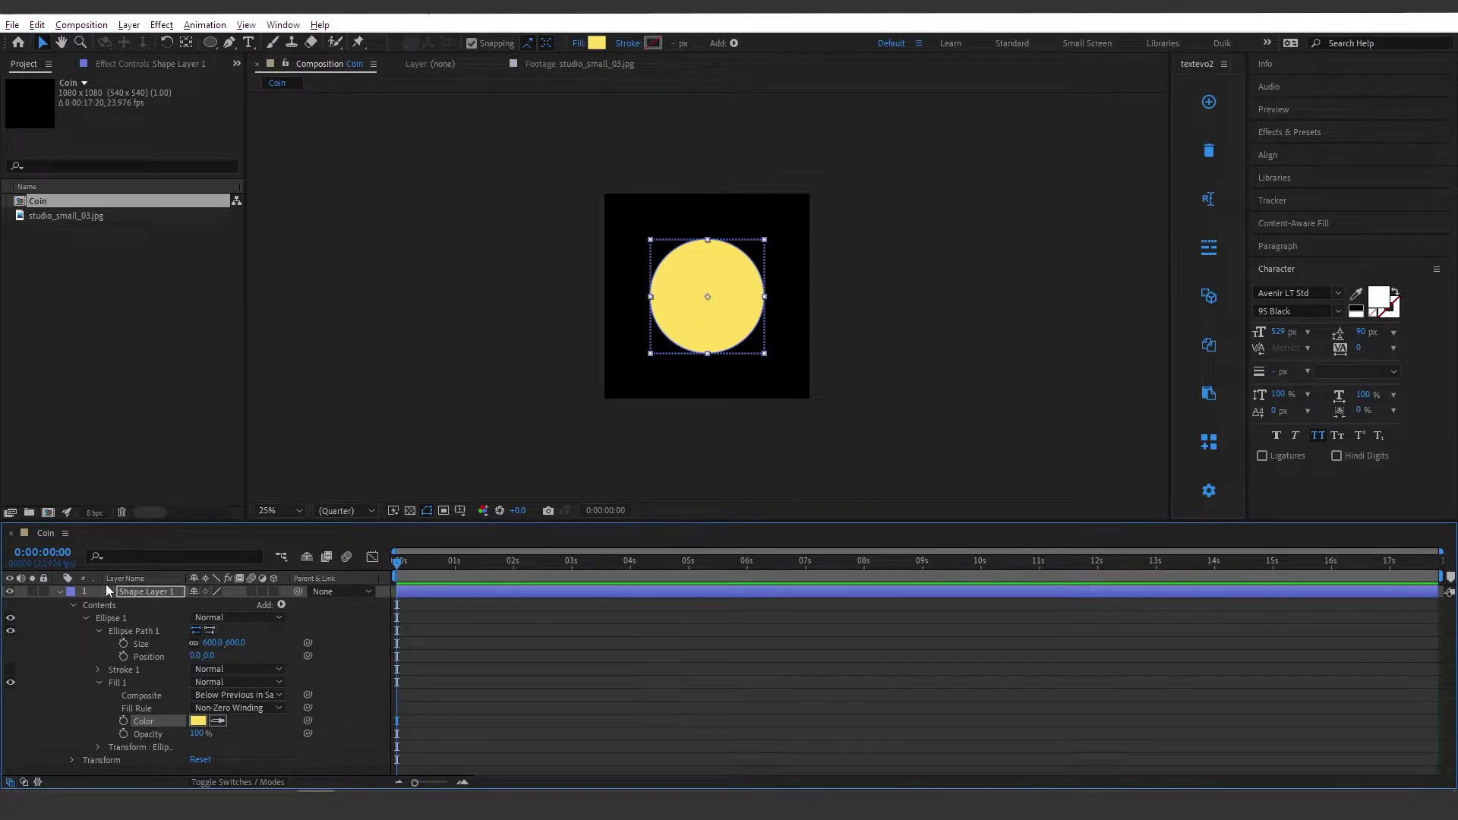
Step: Make the circle a 3D layer and test moving it with the 3D gizmo, undoing that change
left_click(273, 592)
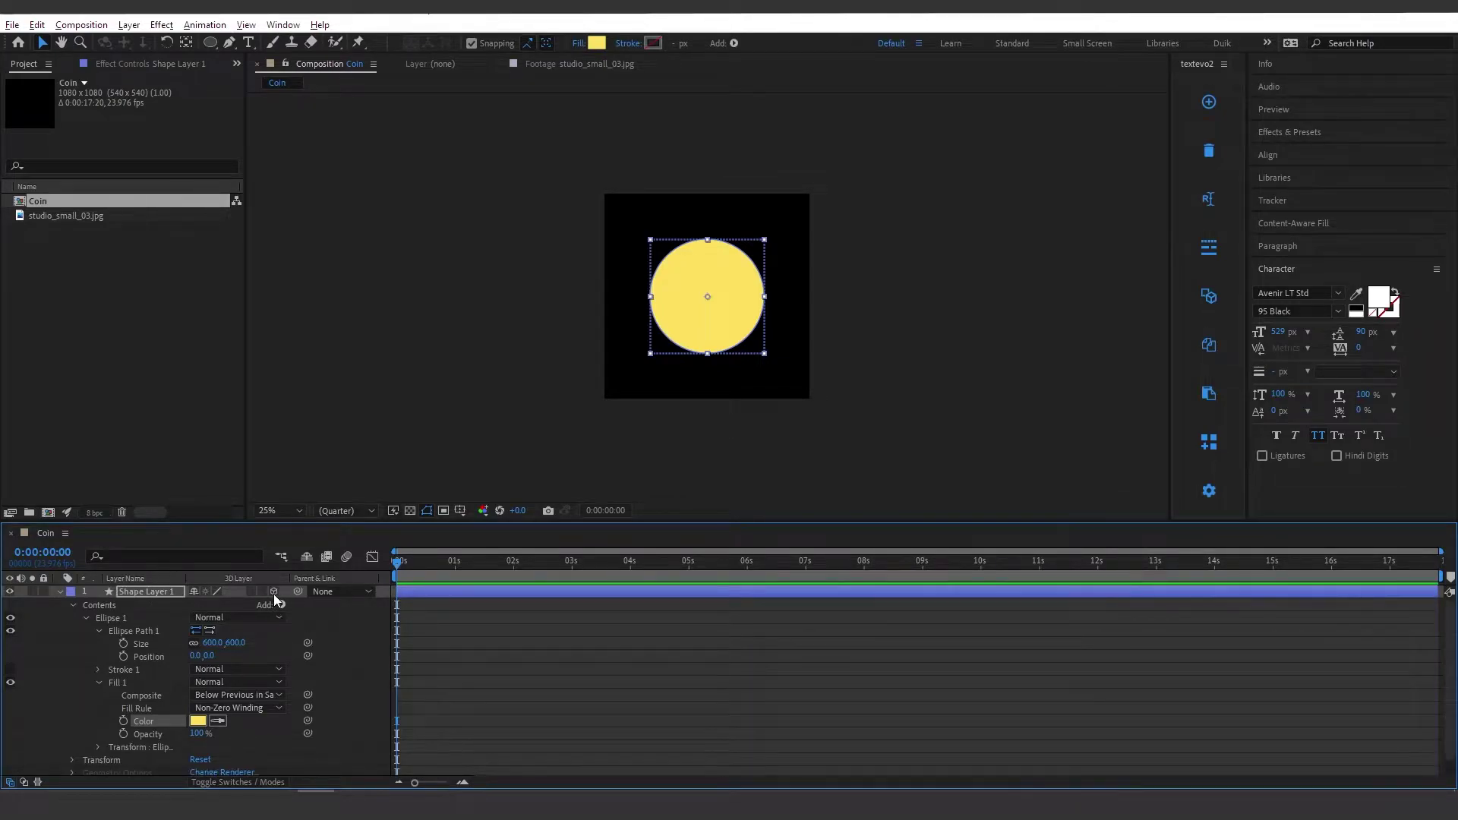
left_click_drag(726, 298, 737, 306)
key("ctrl+z")
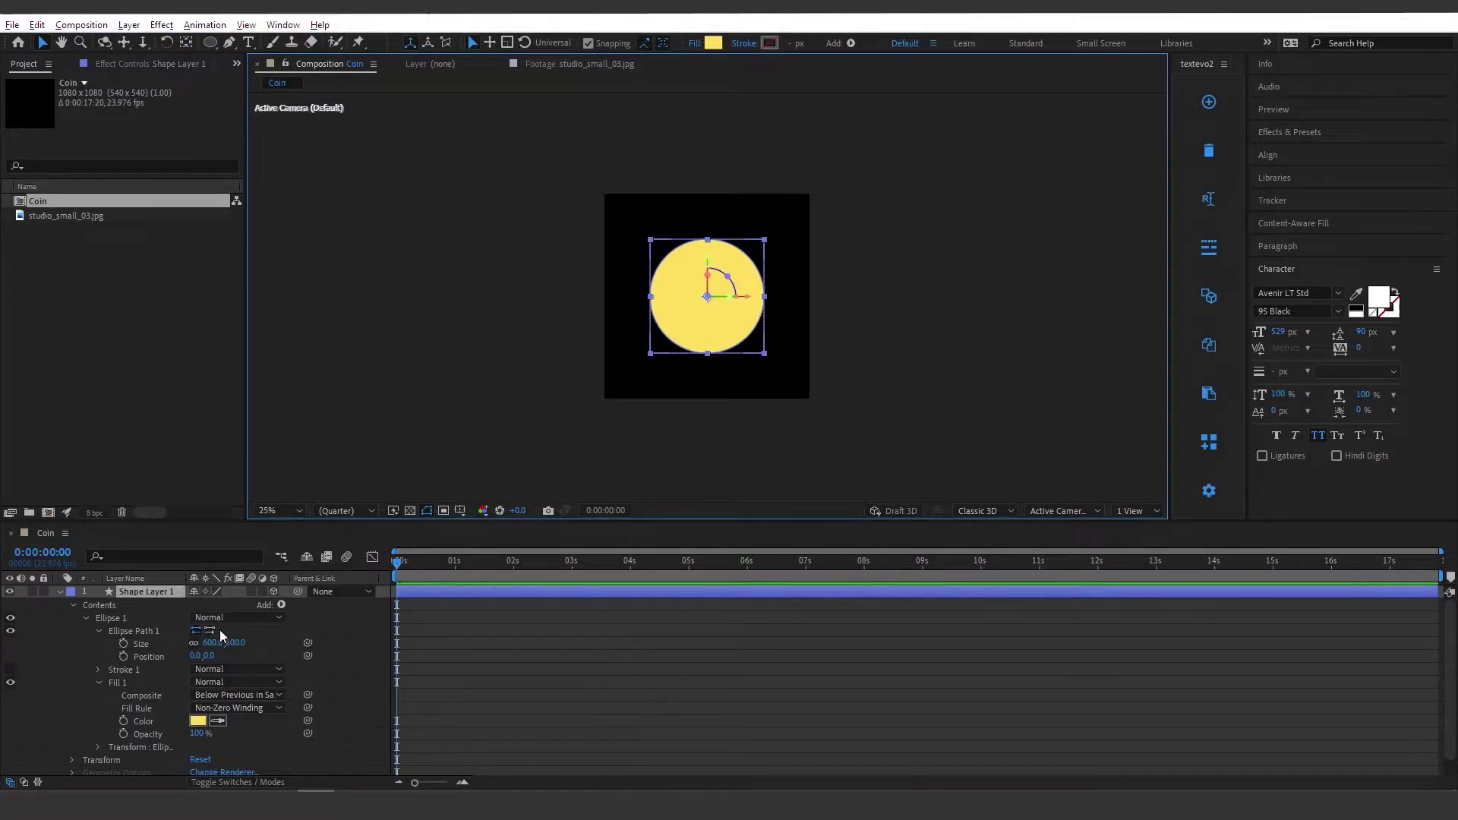
Step: Collapse the circle's content properties and open the composition's list of 3D renderers
left_click(98, 630)
left_click(98, 656)
left_click(85, 618)
left_click(73, 606)
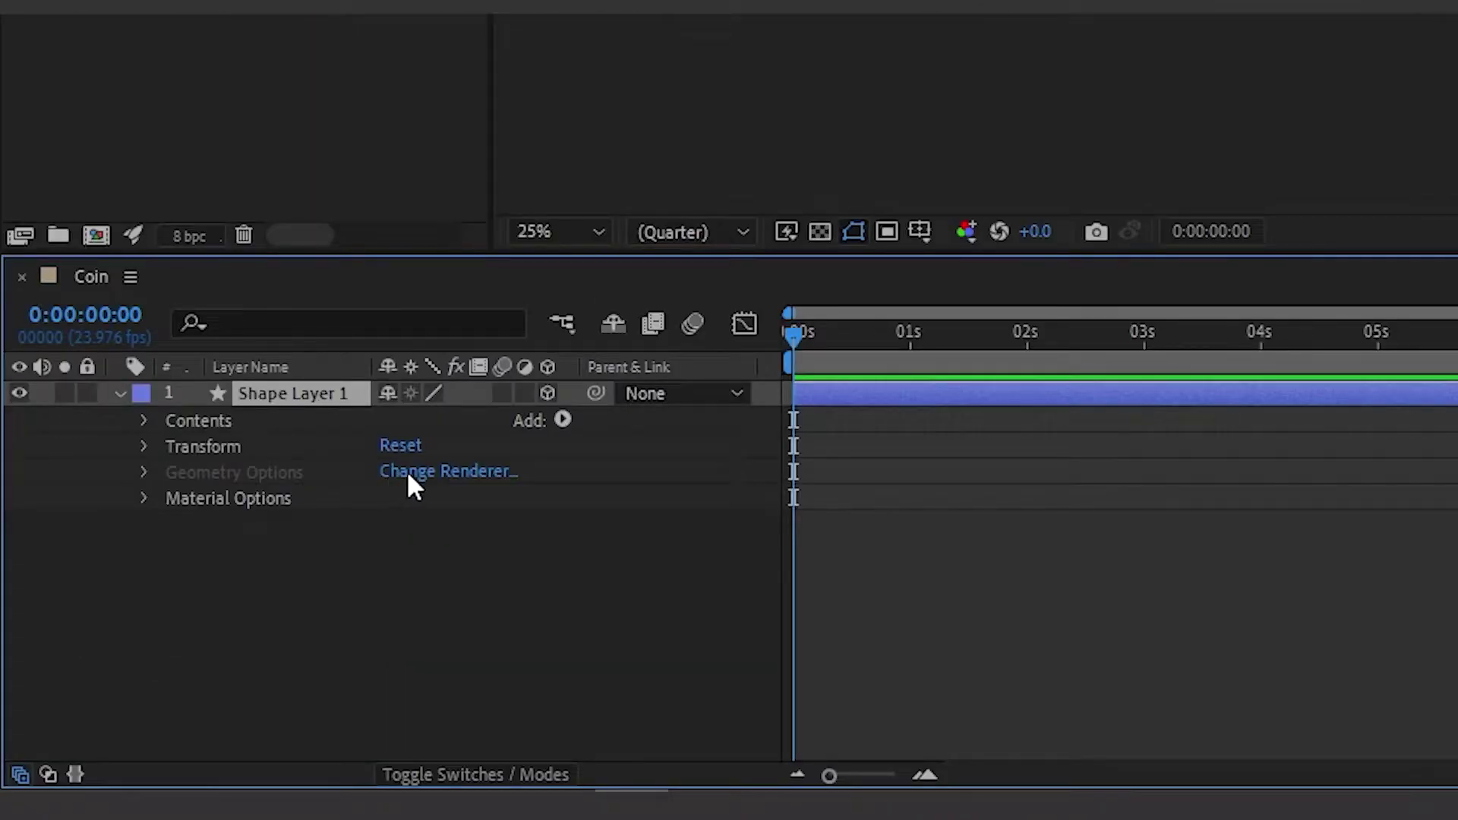
left_click(407, 471)
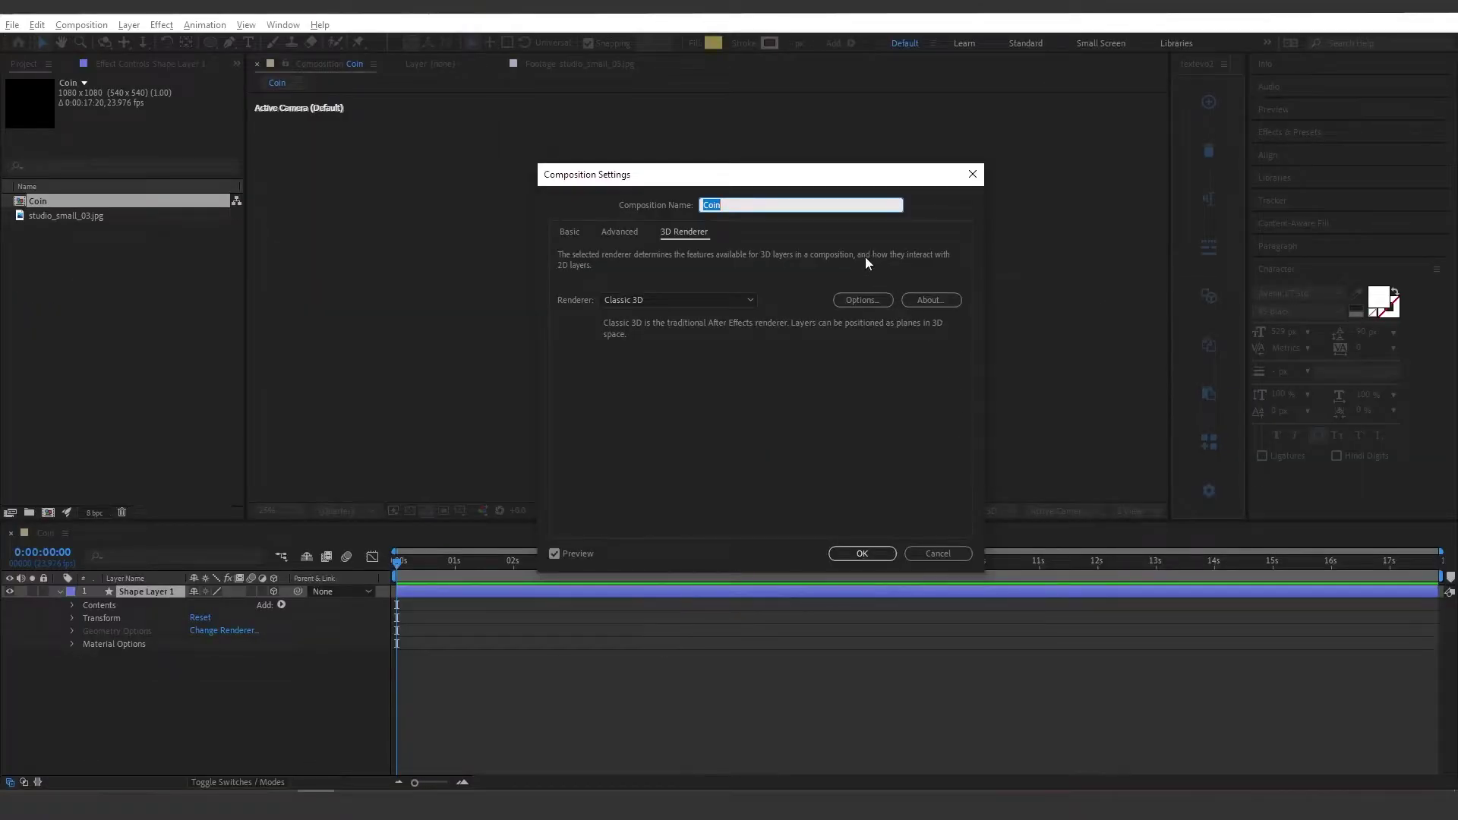
left_click(692, 303)
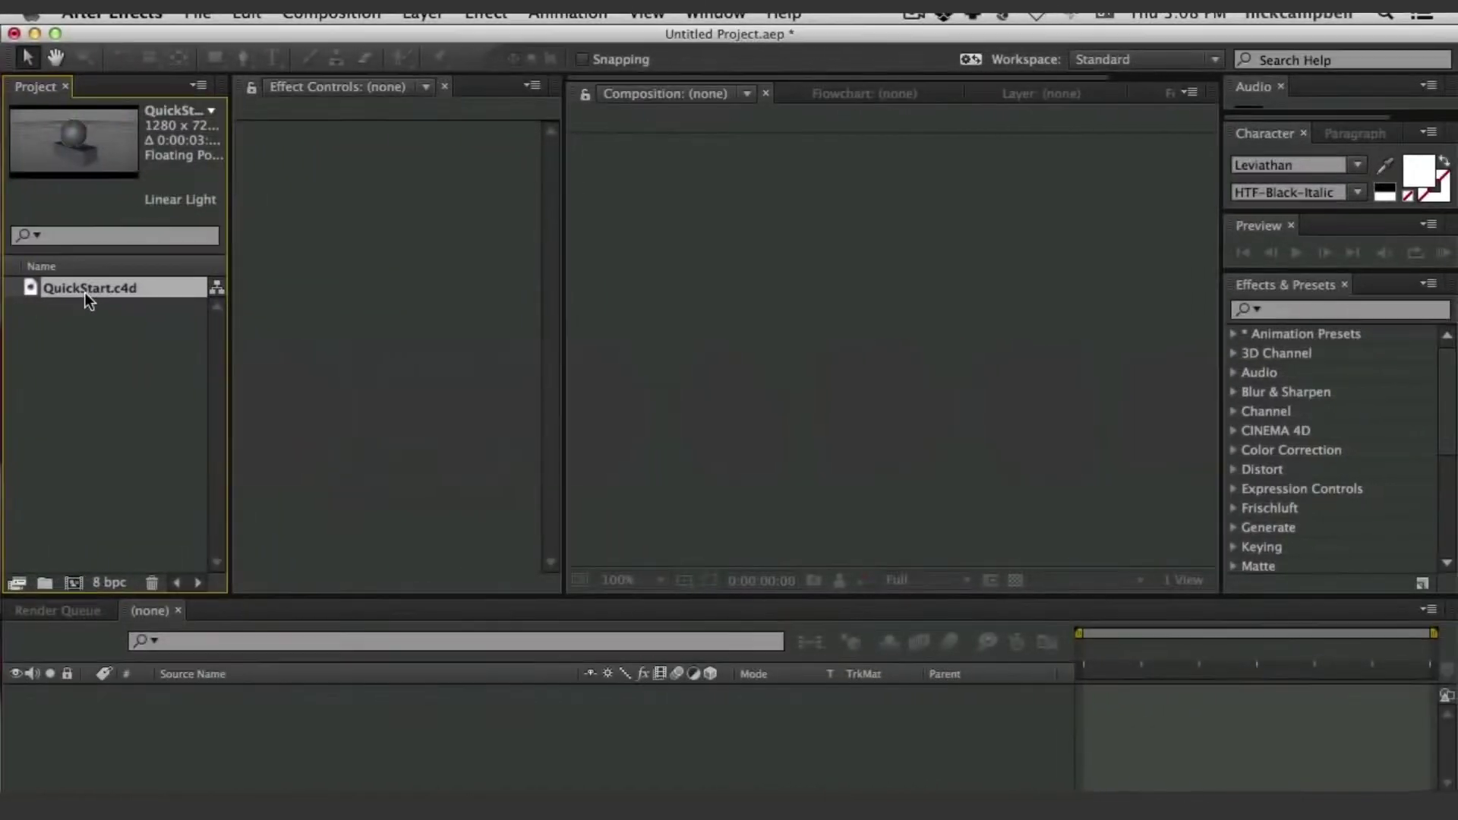
Step: Create a composition from QuickStart.c4d, view its scene in Cinema 4D and return to After Effects
left_click_drag(84, 293, 76, 580)
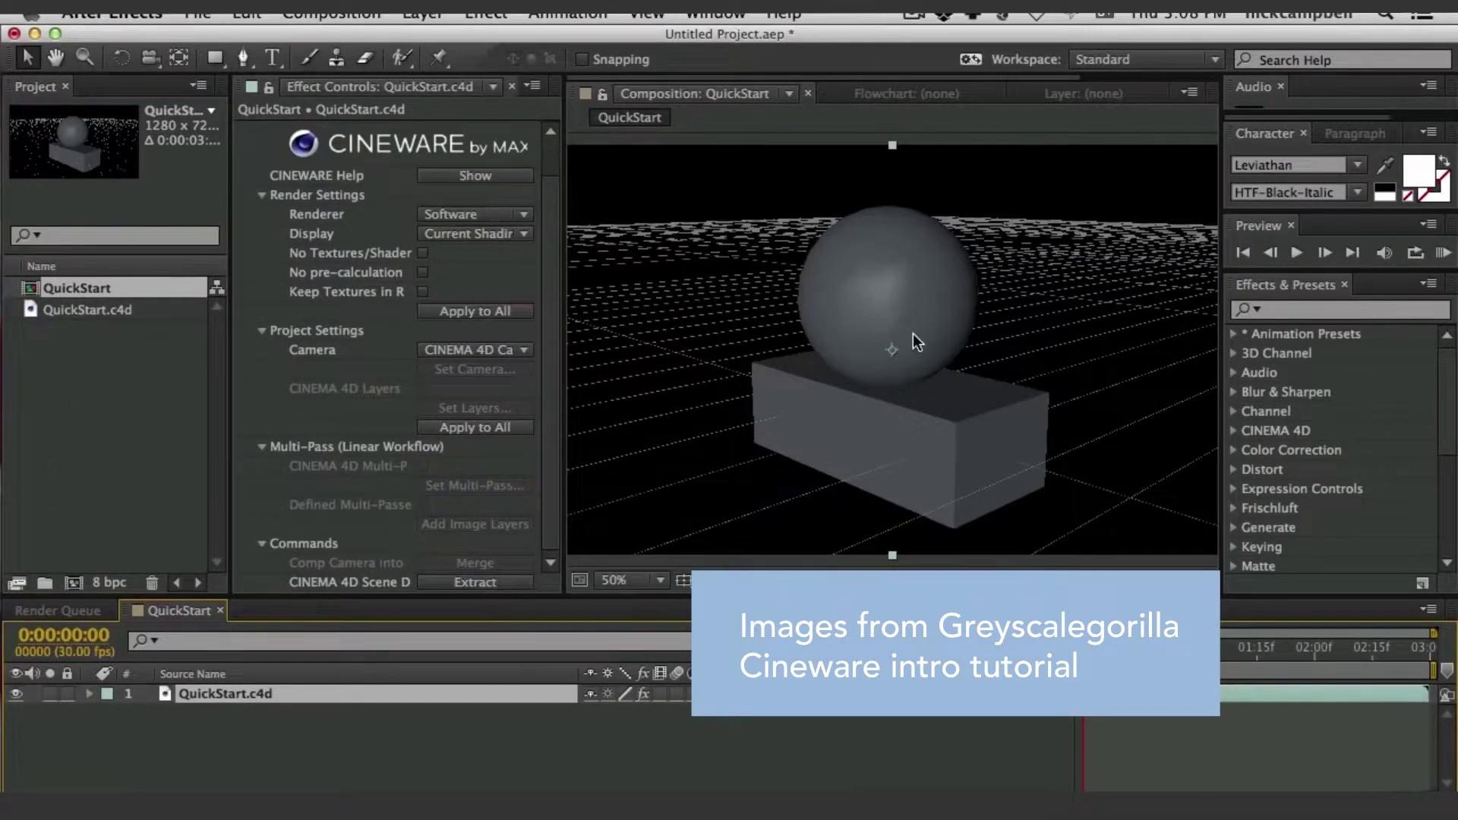
key("super+Tab")
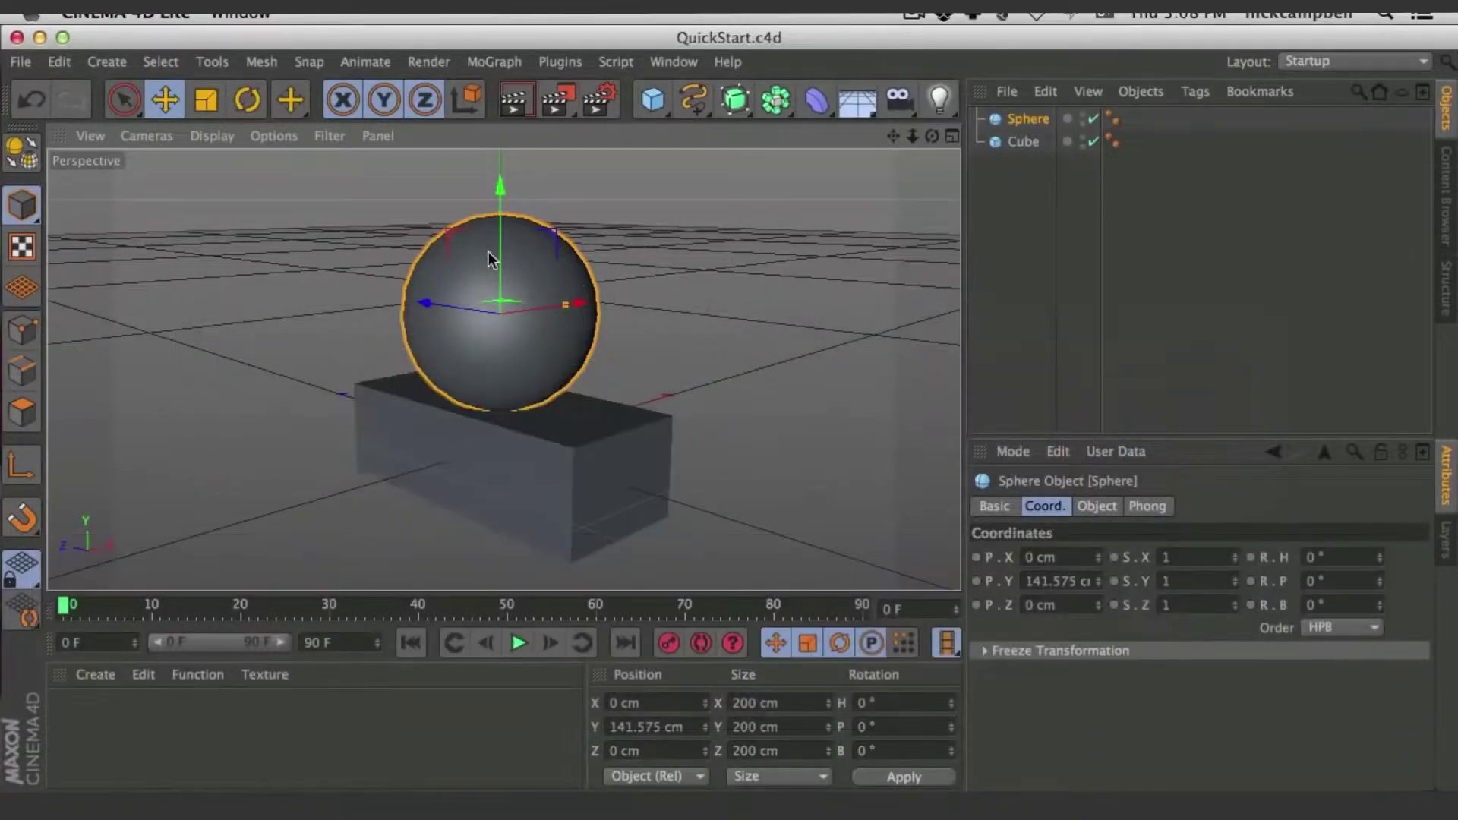
key("super+Tab")
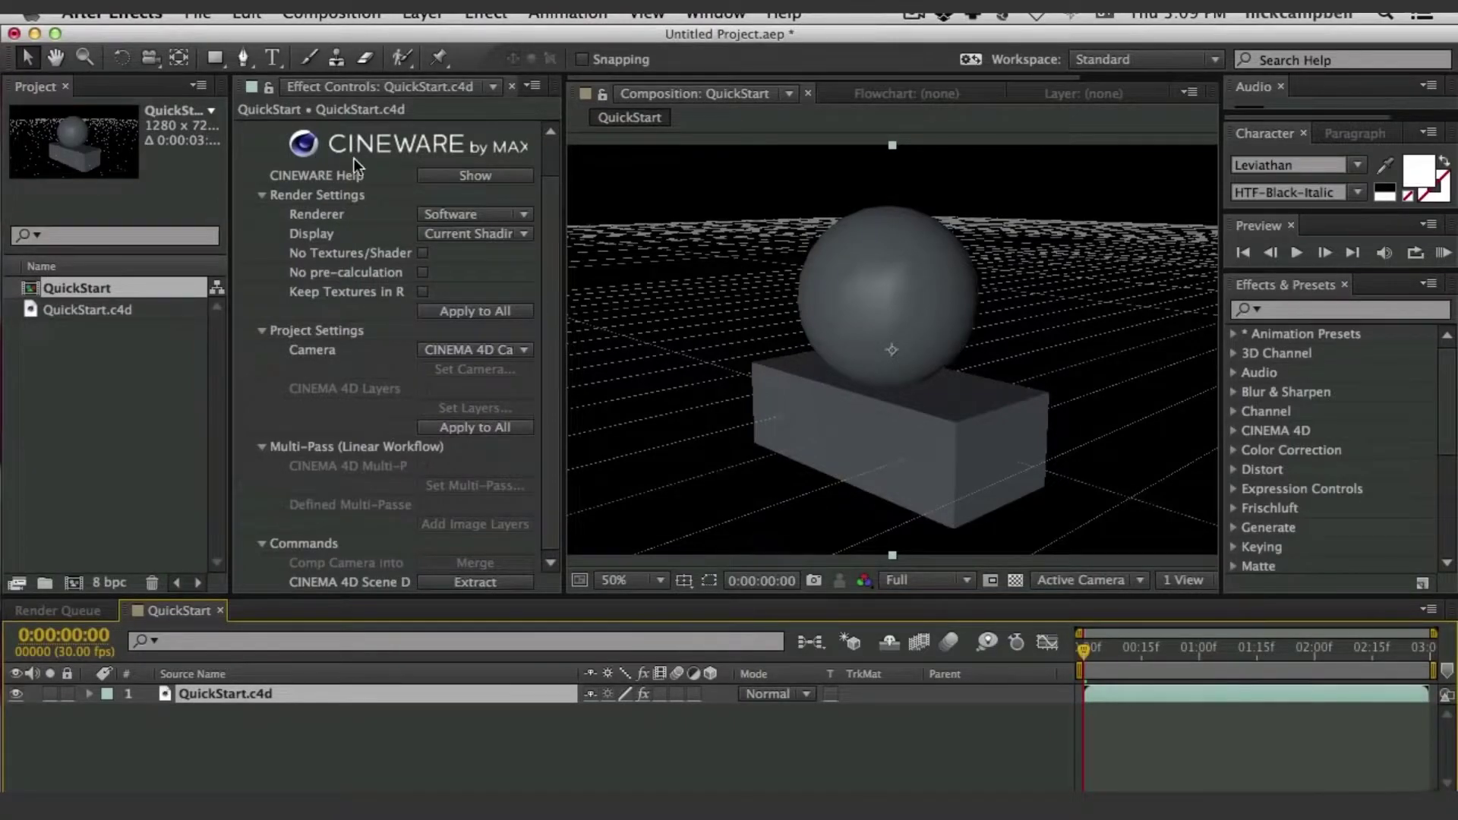
scroll(549, 135, "up", 2)
left_click(522, 140)
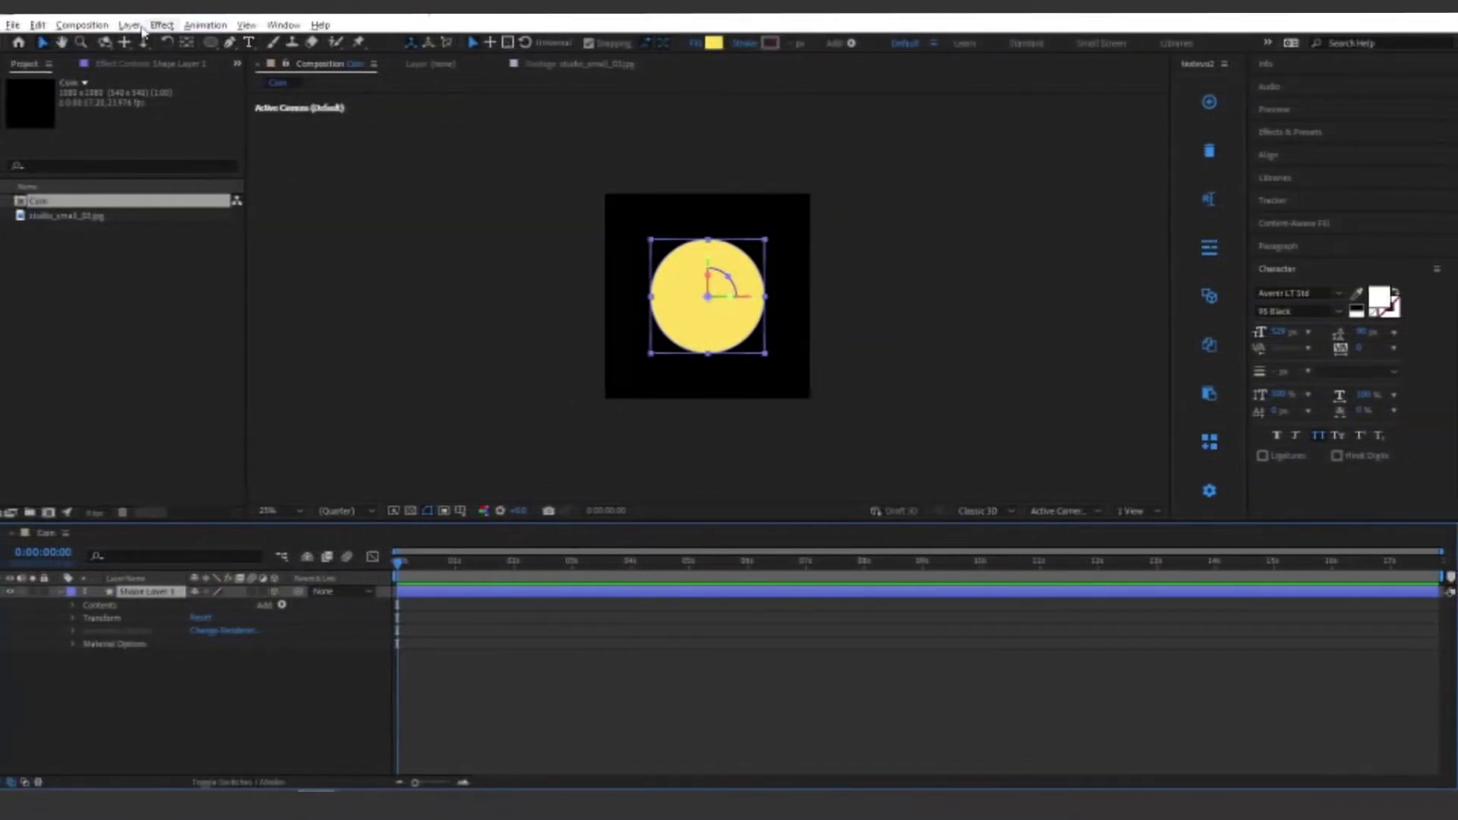
Step: Examine the 3D renderer setting in the Coin composition's settings
left_click(82, 25)
left_click(113, 60)
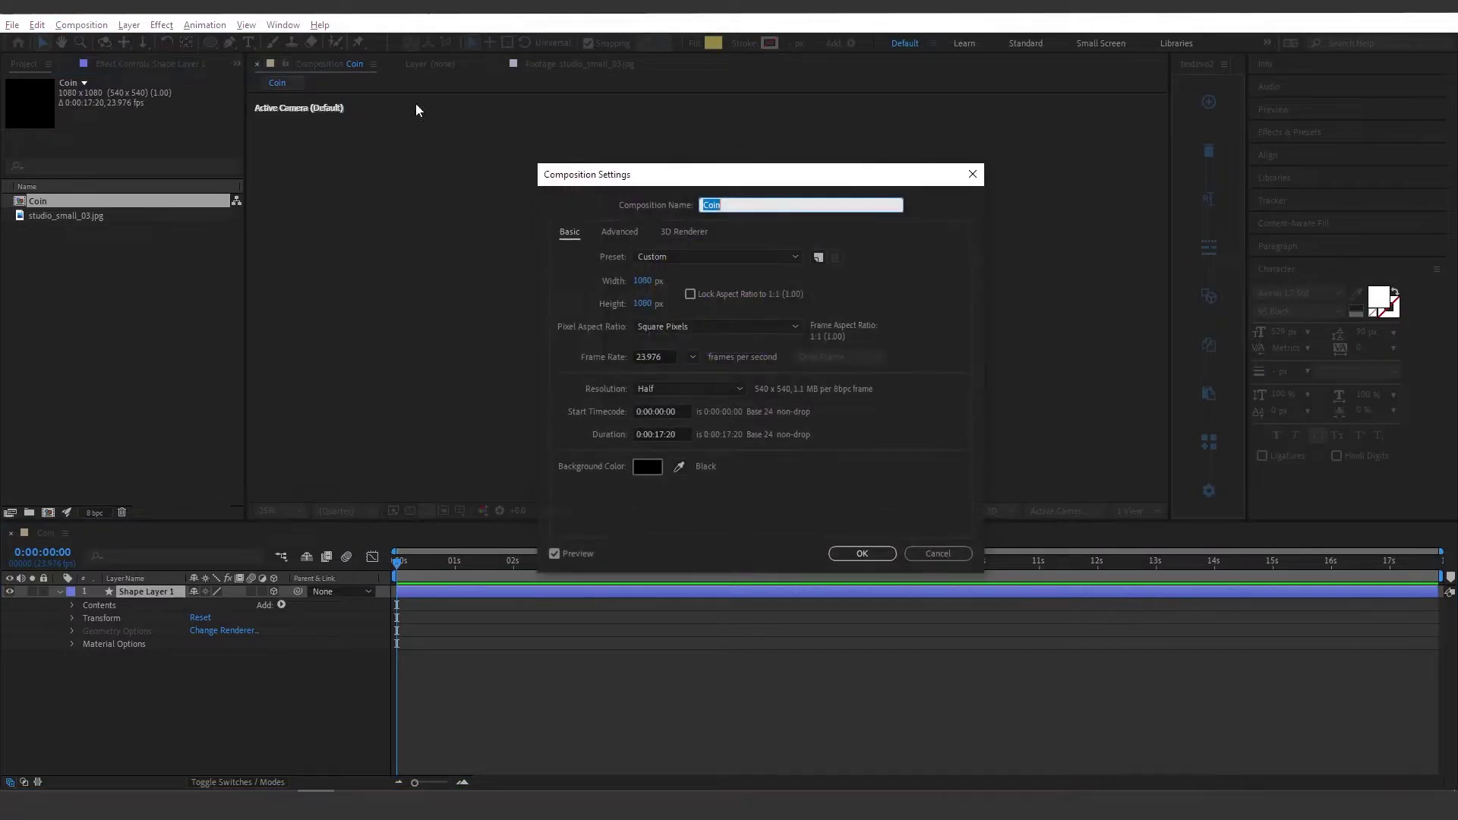
left_click(683, 232)
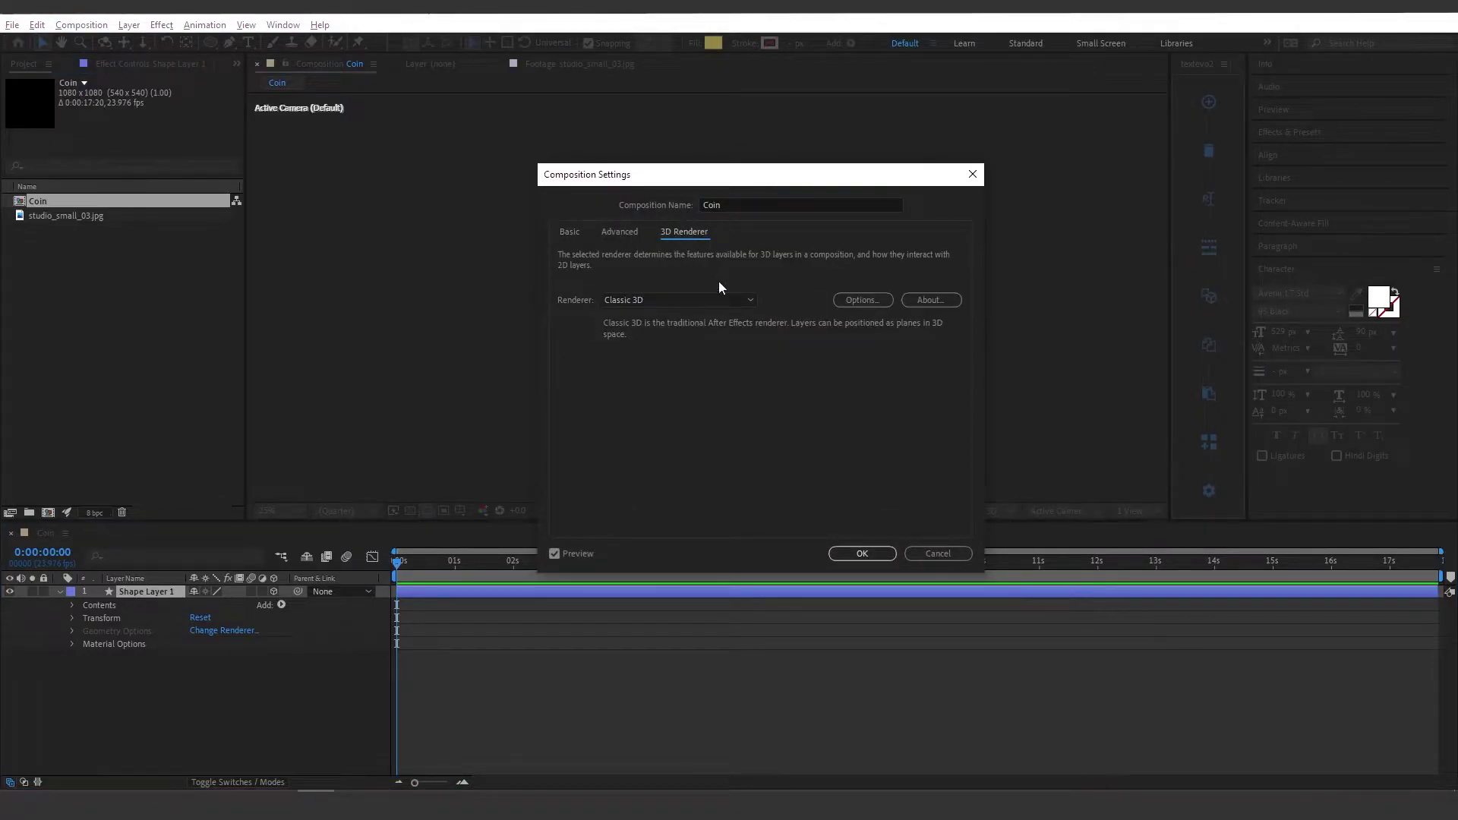
left_click(949, 555)
Step: Switch the Coin composition's 3D renderer to CINEMA 4D with a quality of 40
left_click(987, 511)
left_click(991, 560)
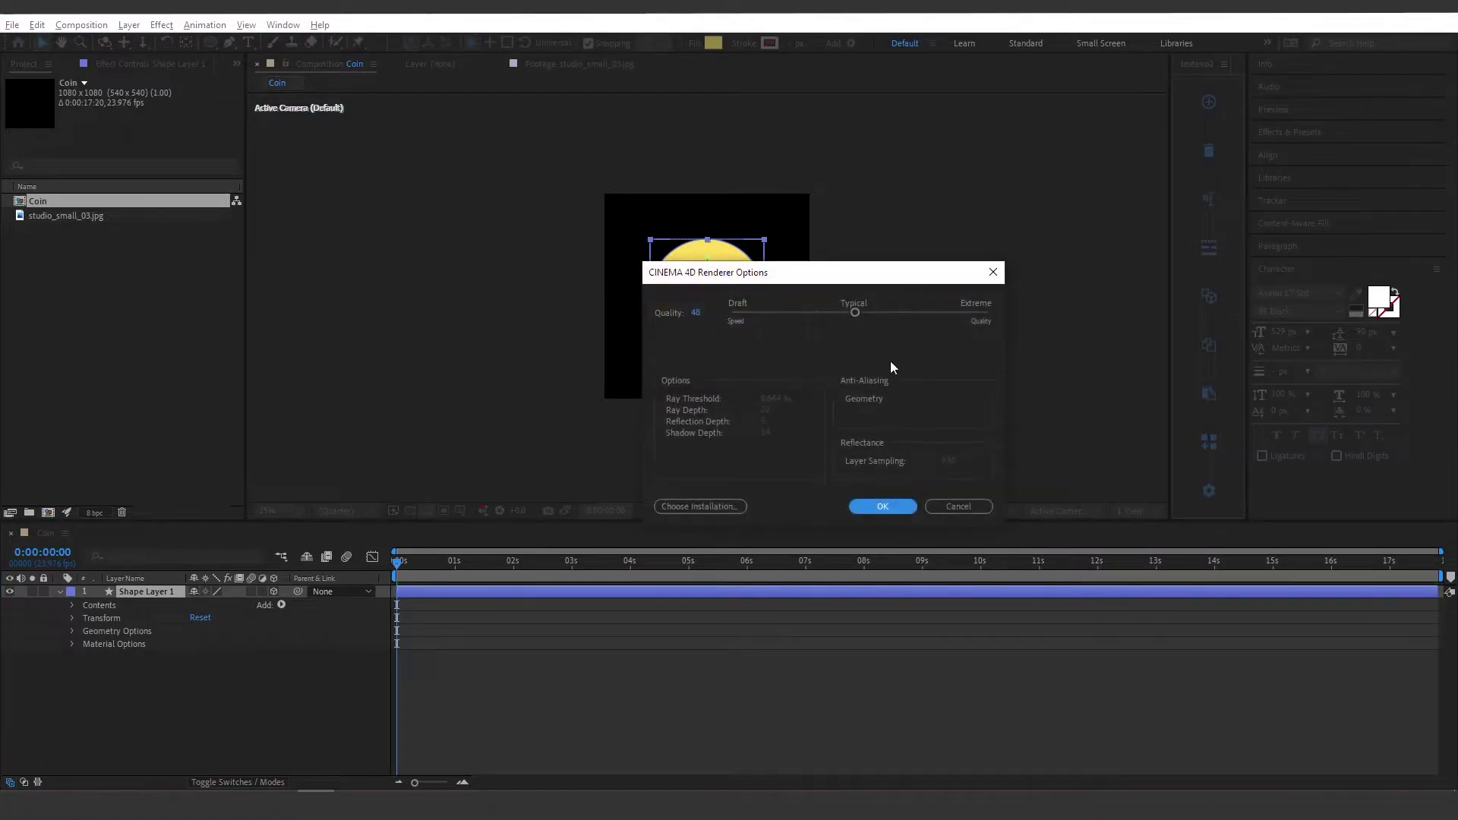
mouse_move(855, 311)
left_mouse_down()
mouse_move(742, 315)
mouse_move(899, 313)
mouse_move(955, 330)
mouse_move(854, 321)
left_mouse_up()
left_click(862, 507)
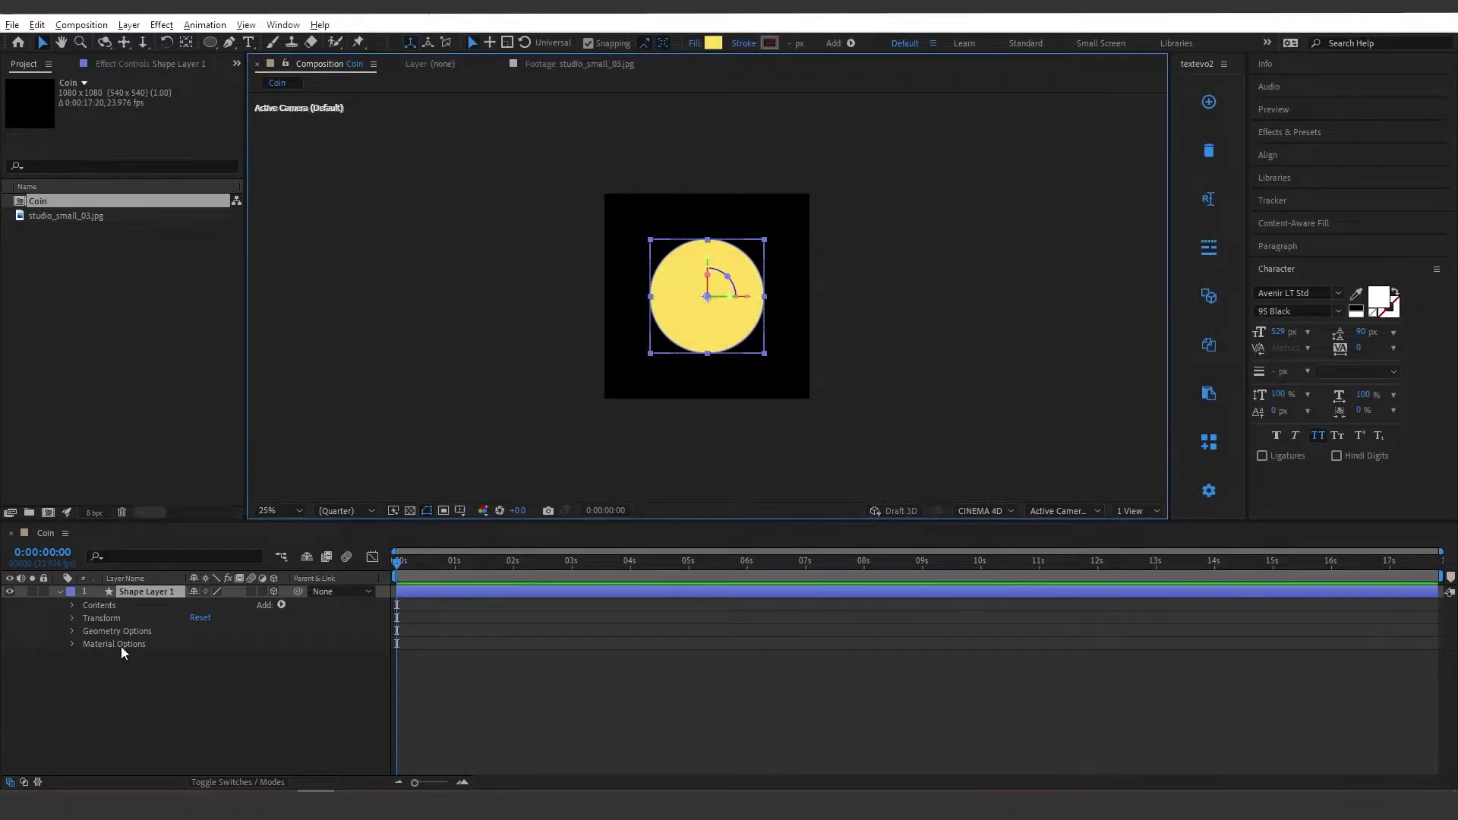
Step: Browse the circle's bevel styles in its geometry options and set the extrusion depth to 50
left_click(72, 631)
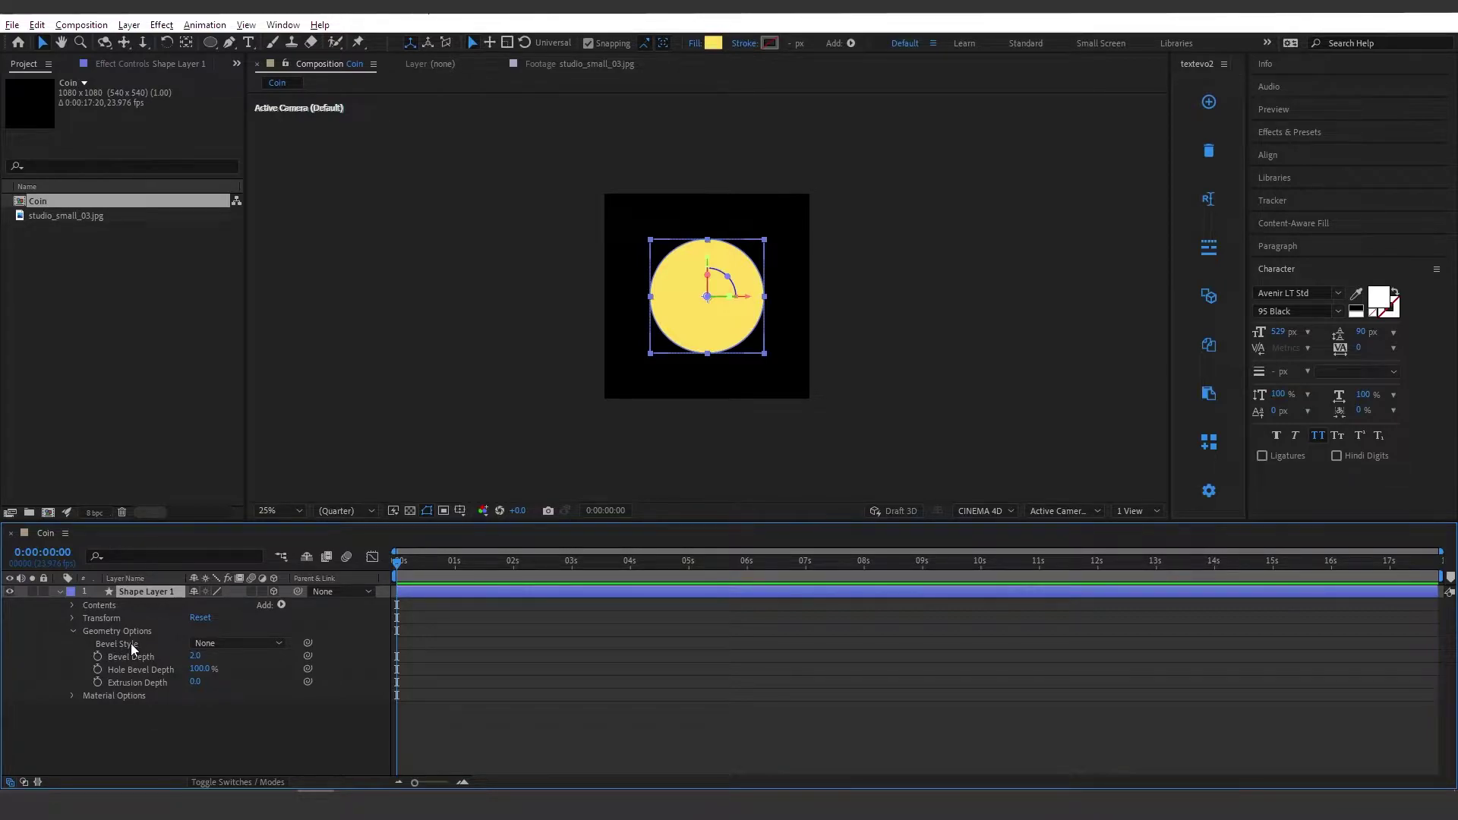
left_click(258, 645)
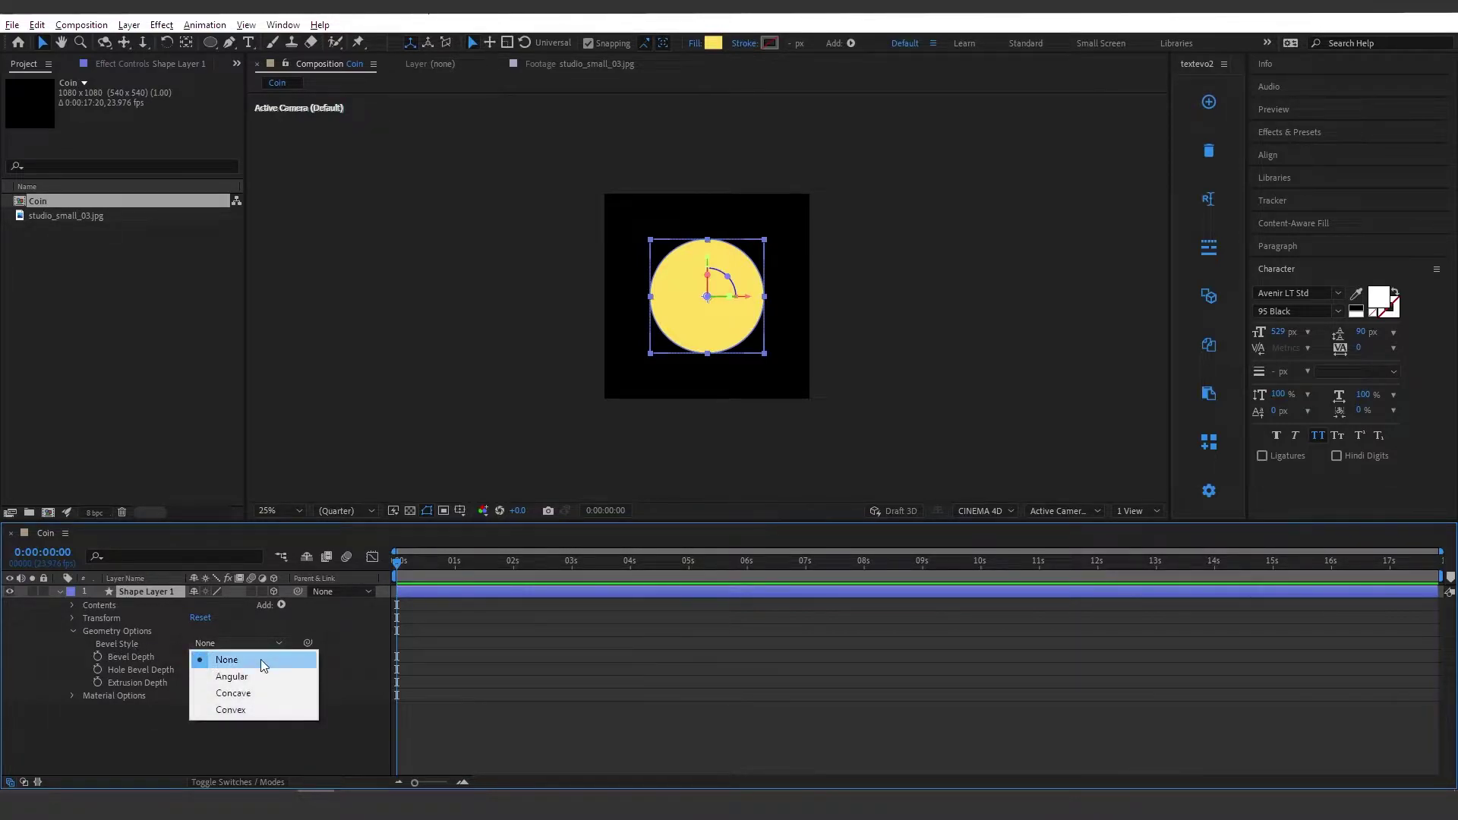
left_click(129, 715)
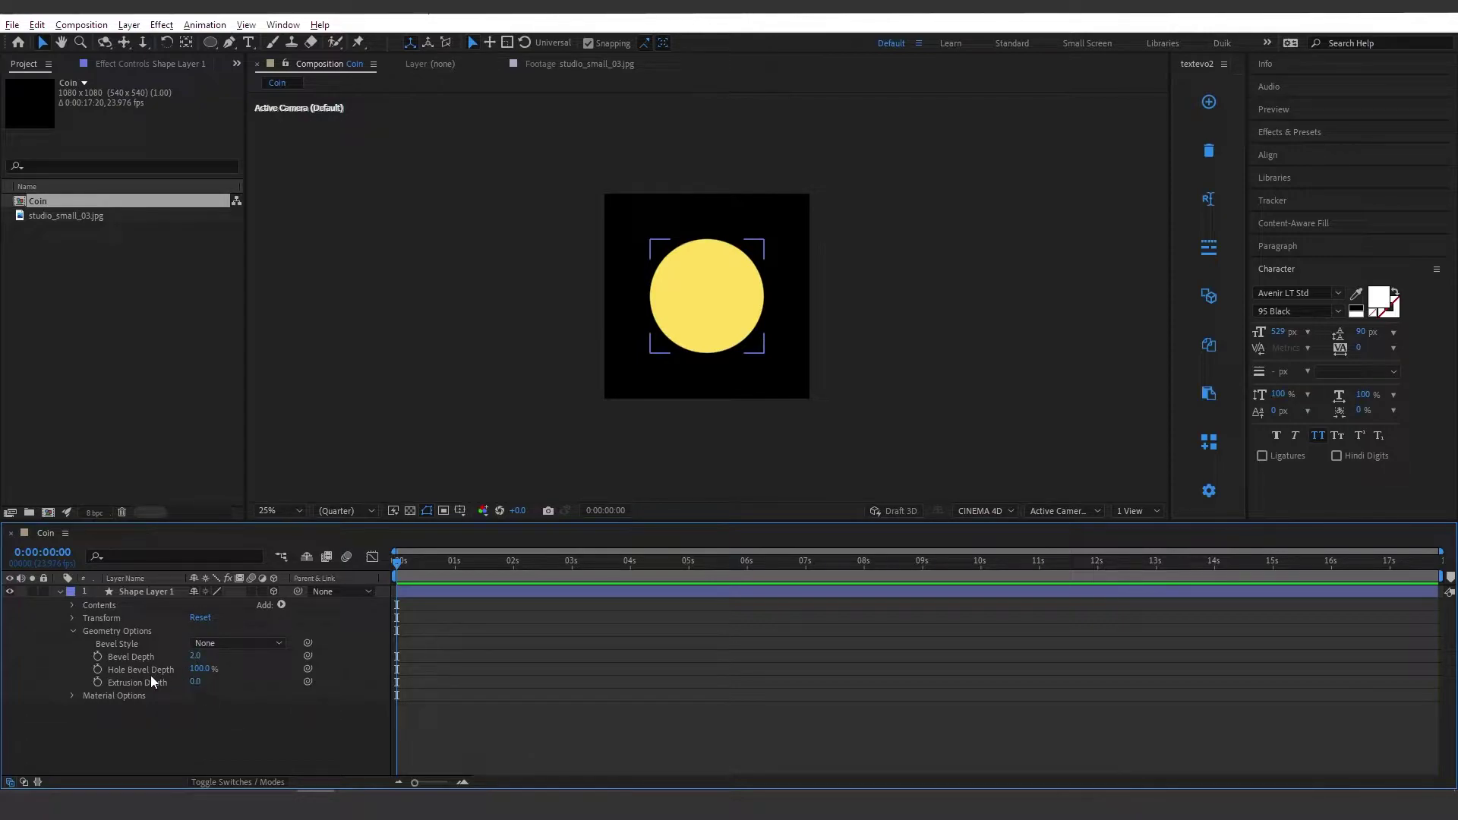
left_click(196, 682)
type("50")
key("Return")
Step: Test-rotate the extruded circle in 3D to inspect its thickness and undo the rotation
left_click(733, 317)
left_click_drag(721, 298, 749, 302)
key("ctrl+z")
Step: Show the circle's material options and examine the Casts Shadows setting
left_click(72, 696)
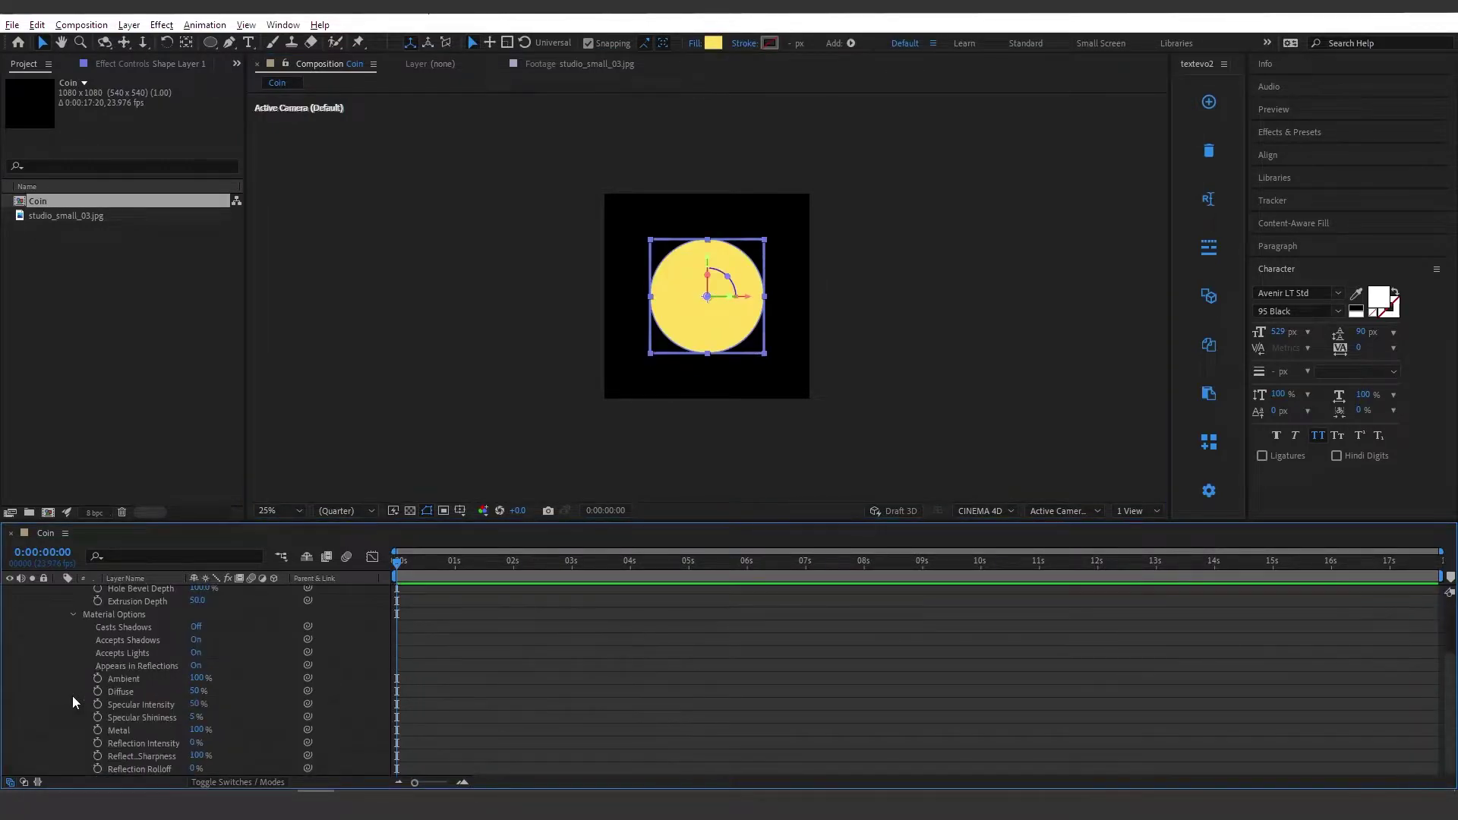
left_click(197, 627)
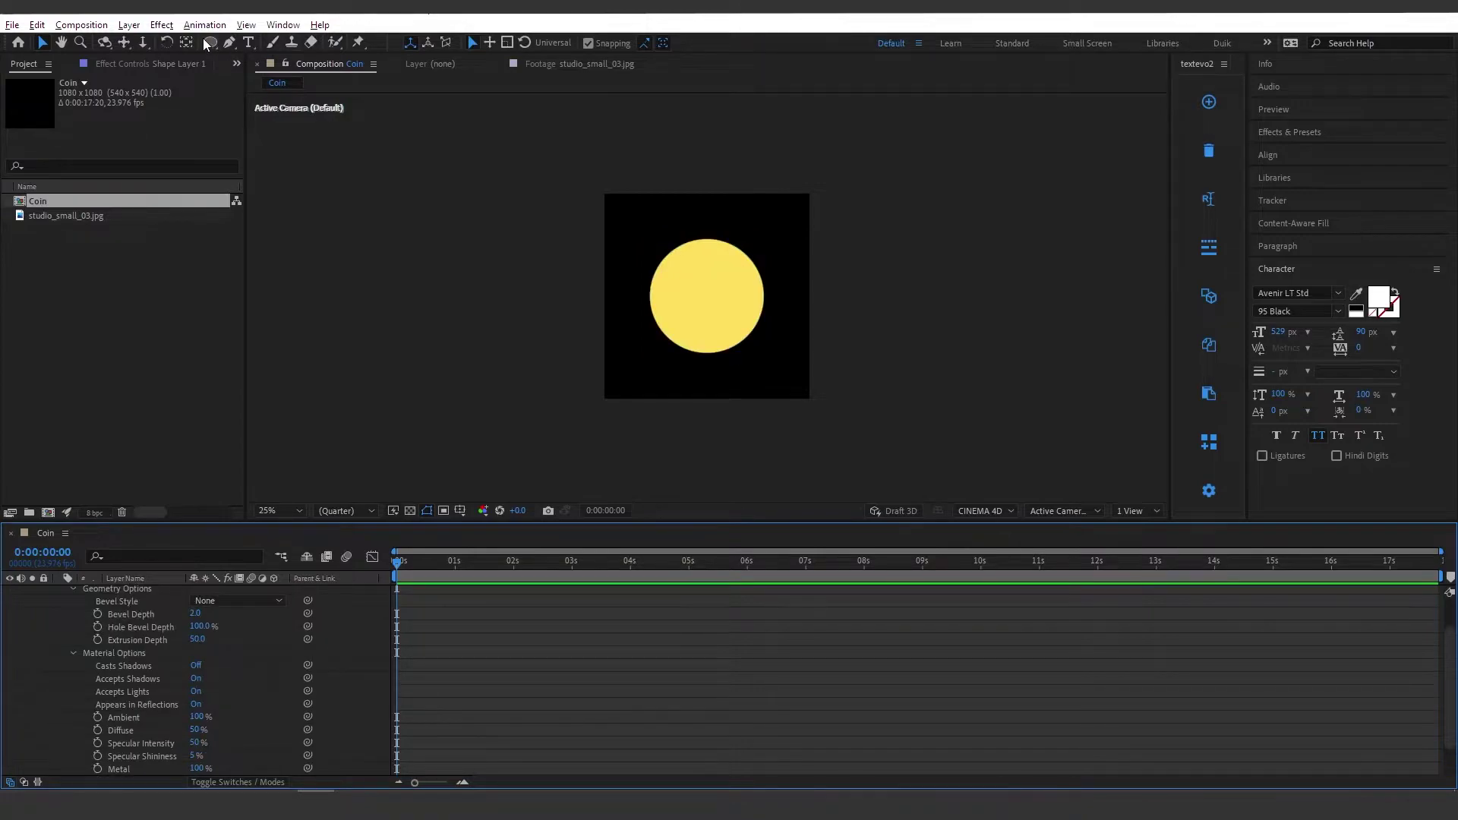
Step: Draw a rectangle overlapping the circle's lower-right edge and make it a 3D layer with a red fill and no stroke
left_click(209, 44)
left_click_drag(208, 47, 251, 43)
left_click_drag(741, 285, 789, 347)
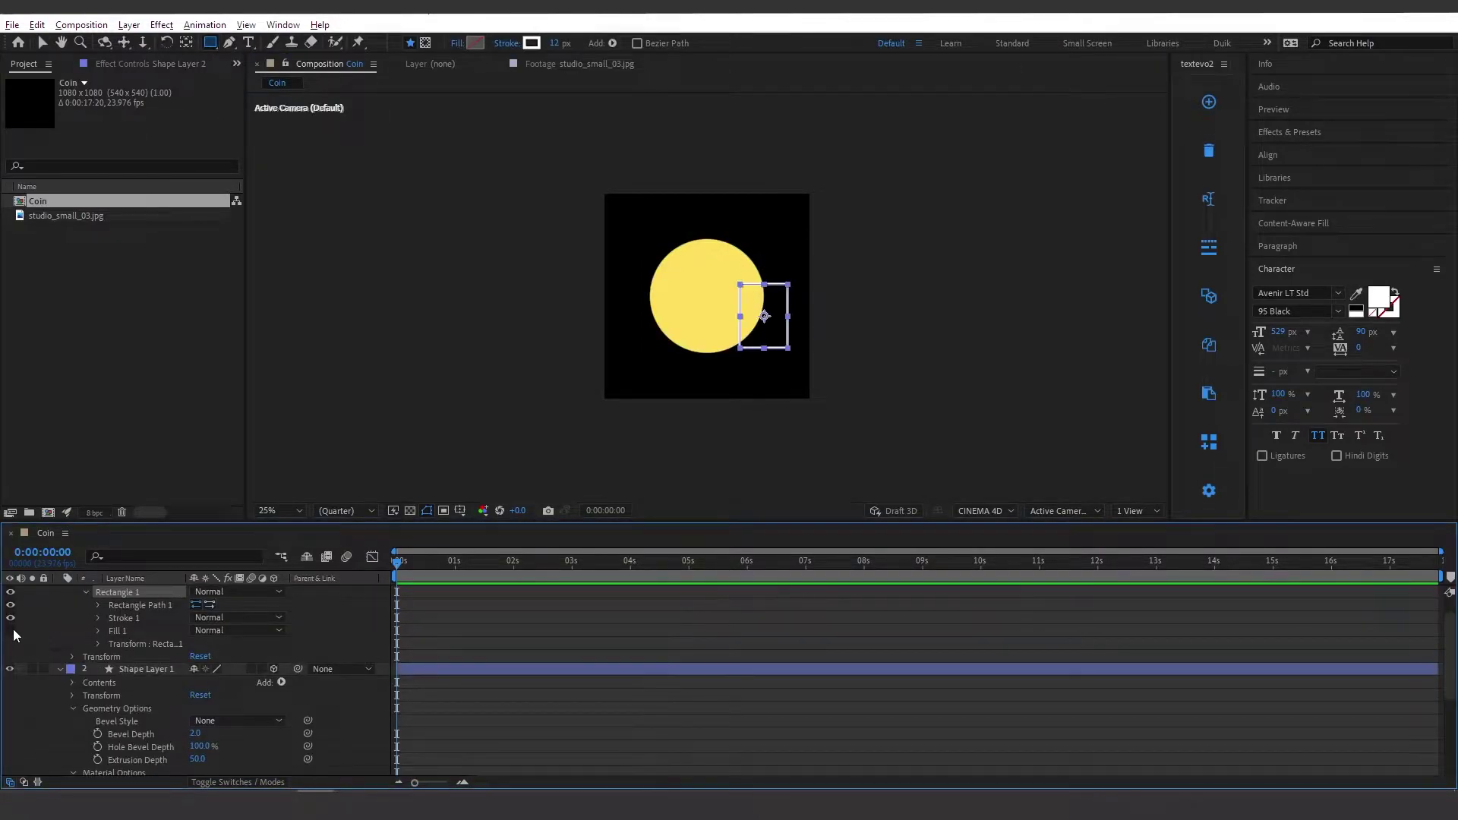
scroll(308, 617, "up", 1)
left_click(274, 592)
Step: Set the circle layer's Reflection Intensity to 100% in its material options
scroll(288, 631, "down", 3)
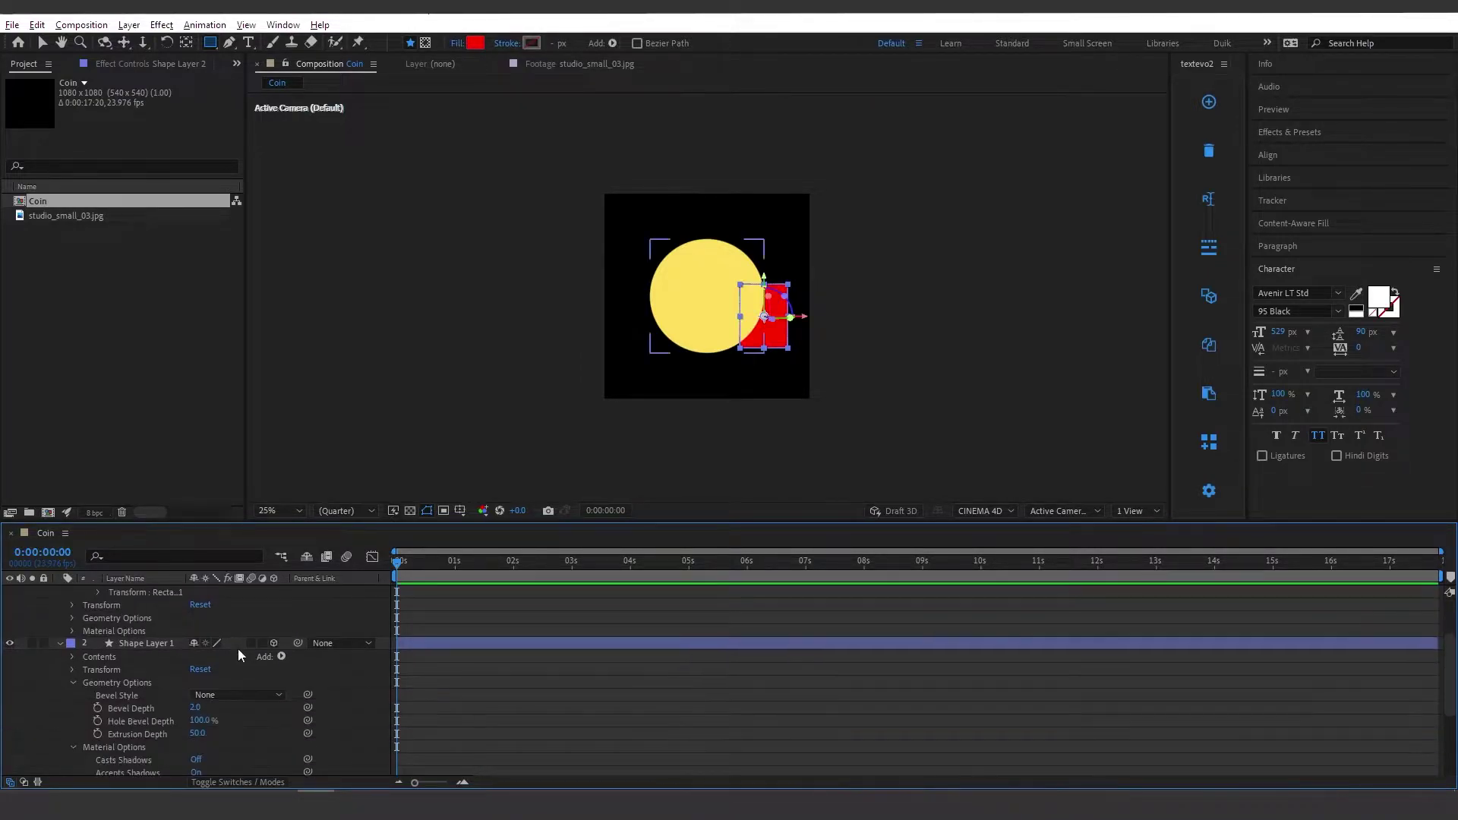
left_click(154, 644)
scroll(155, 651, "down", 5)
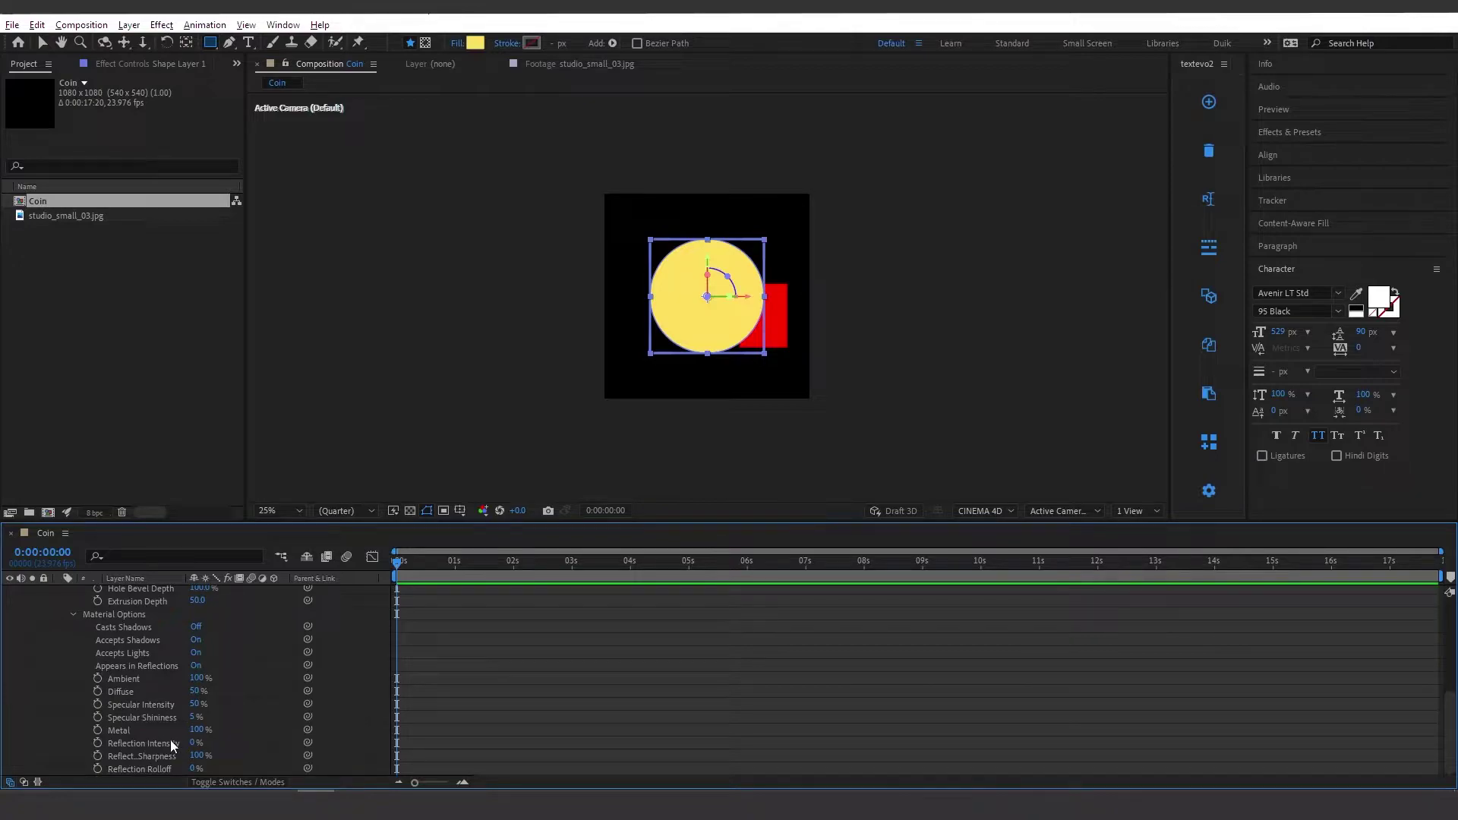
left_click_drag(194, 743, 232, 750)
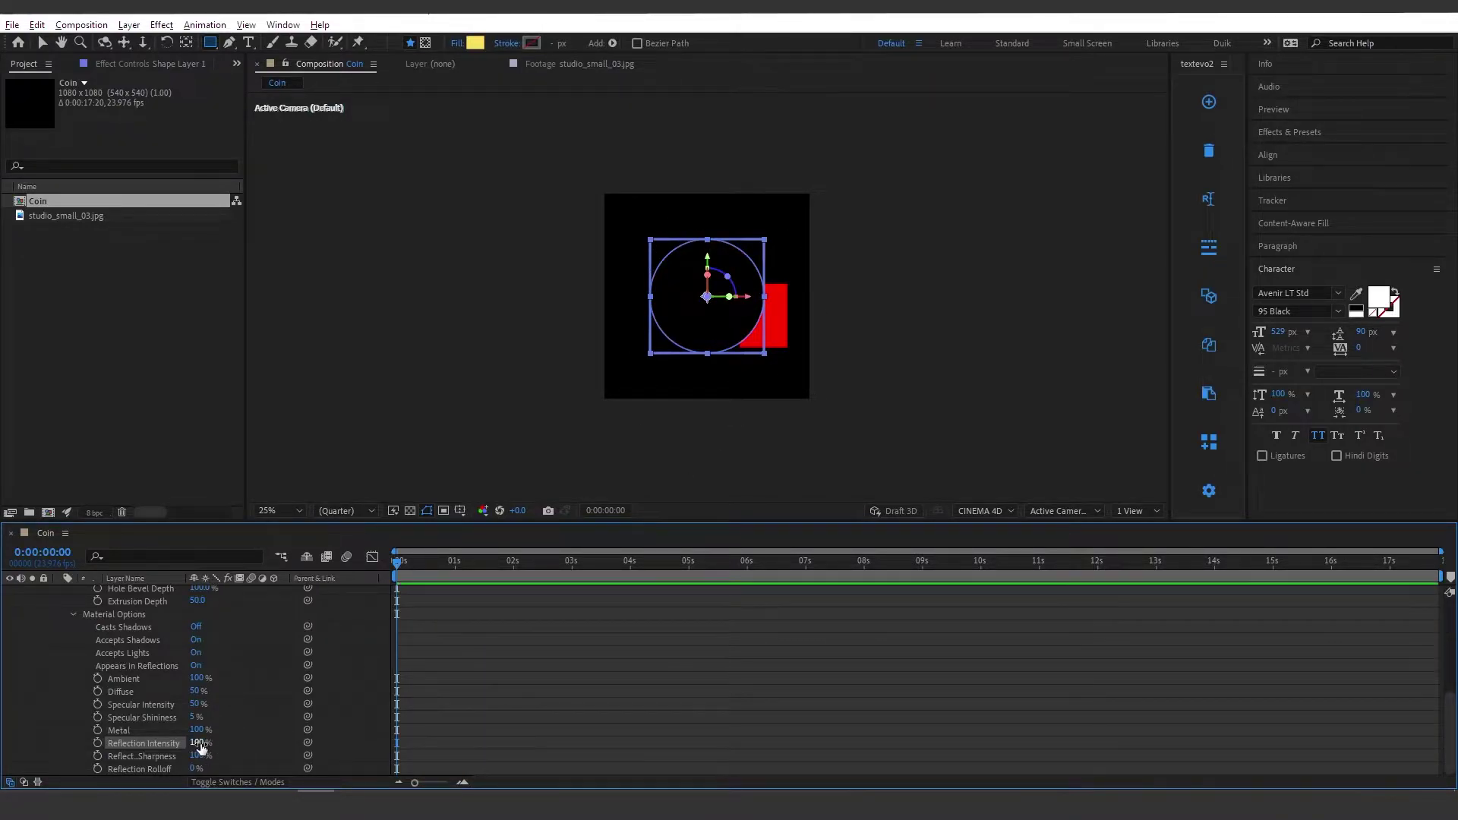
Step: Move the red rectangle forward in 3D space so it sits in front of the circle
scroll(170, 631, "up", 5)
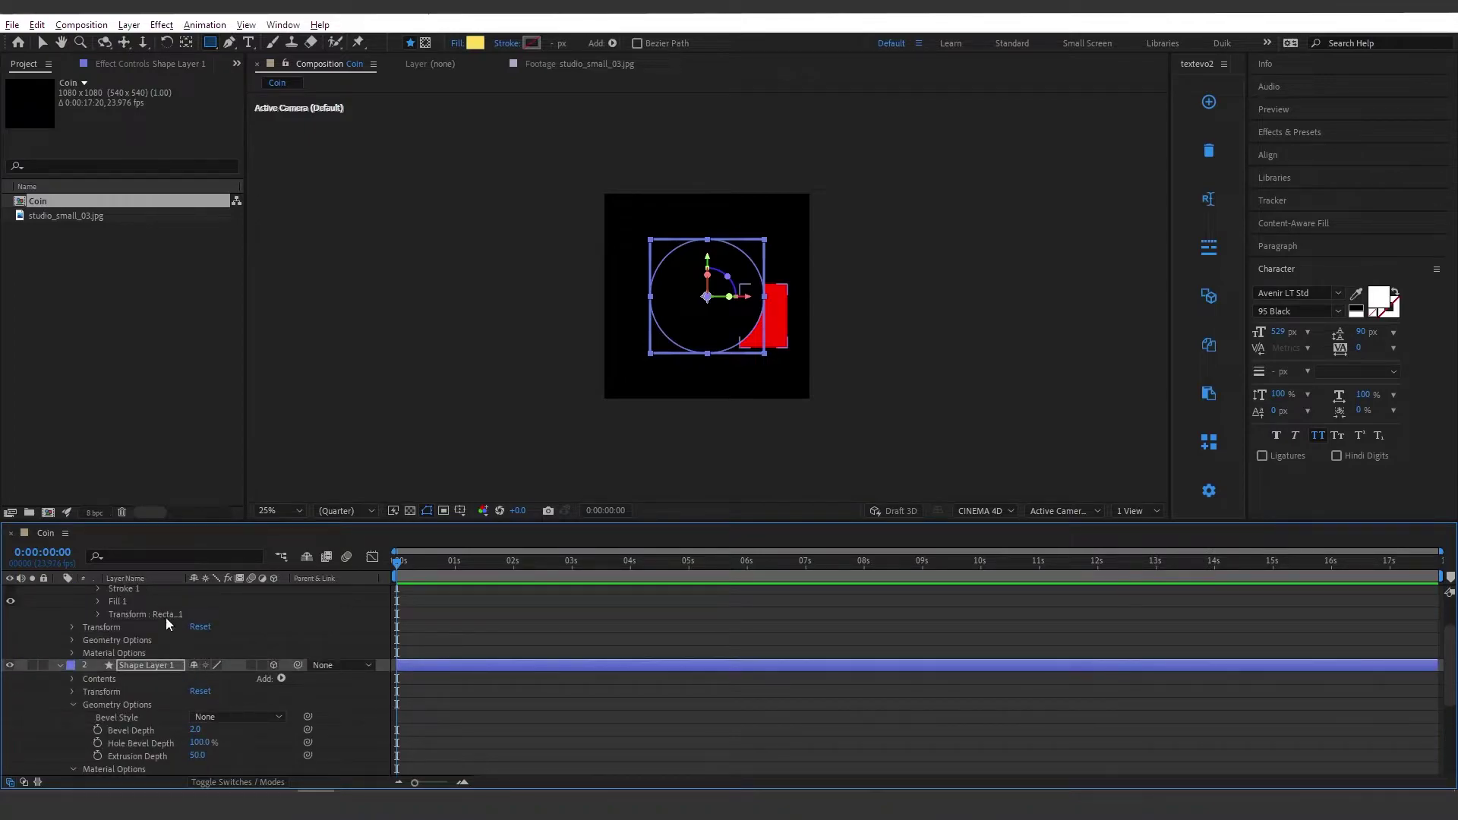
left_click(157, 590)
key("v")
left_click_drag(773, 320, 843, 365)
left_click(710, 266)
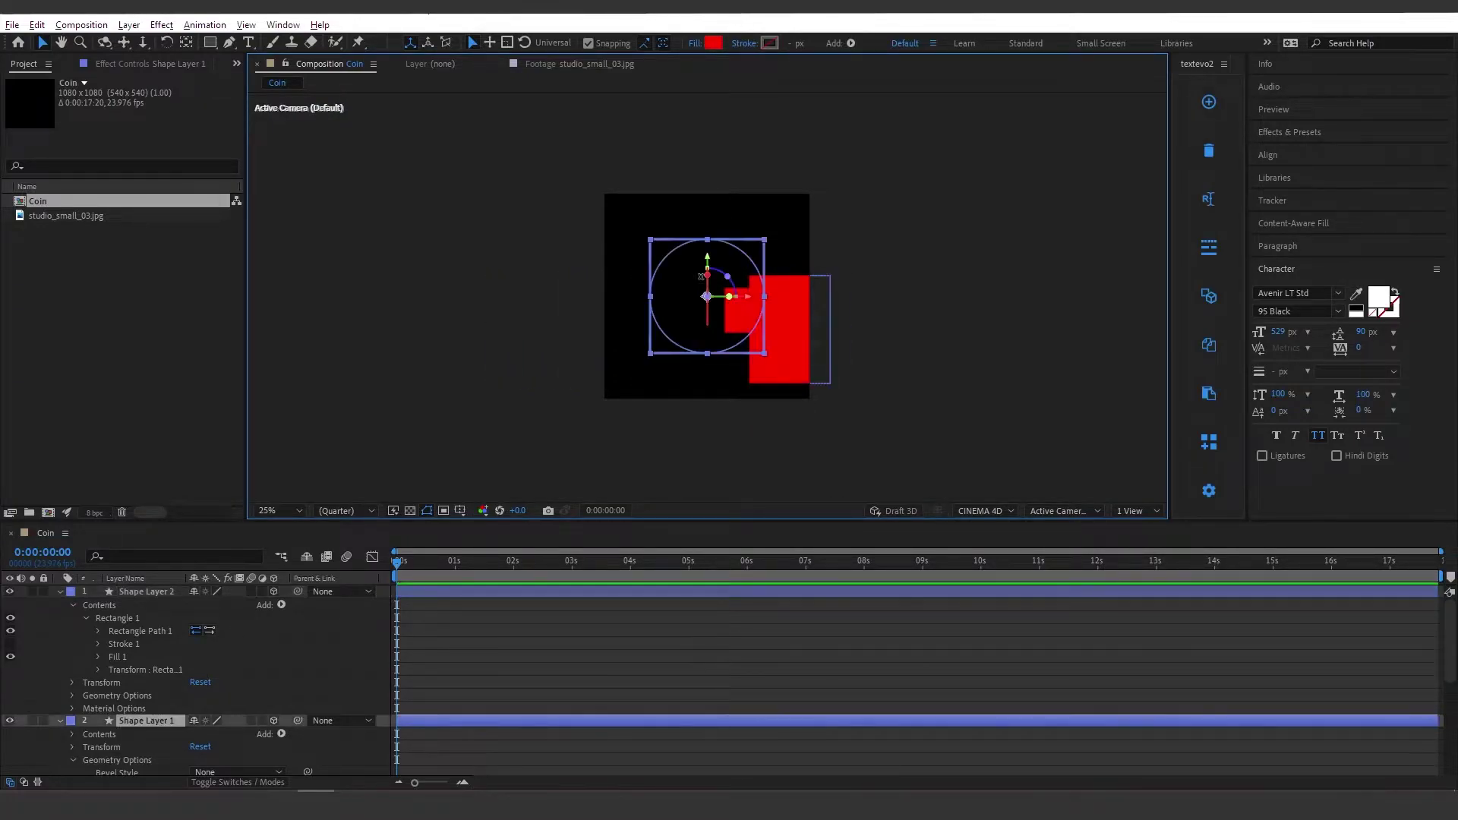
left_click(310, 668)
Step: Set the circle's Reflection Intensity to 74% and its Reflection Sharpness to 29%
scroll(234, 682, "down", 5)
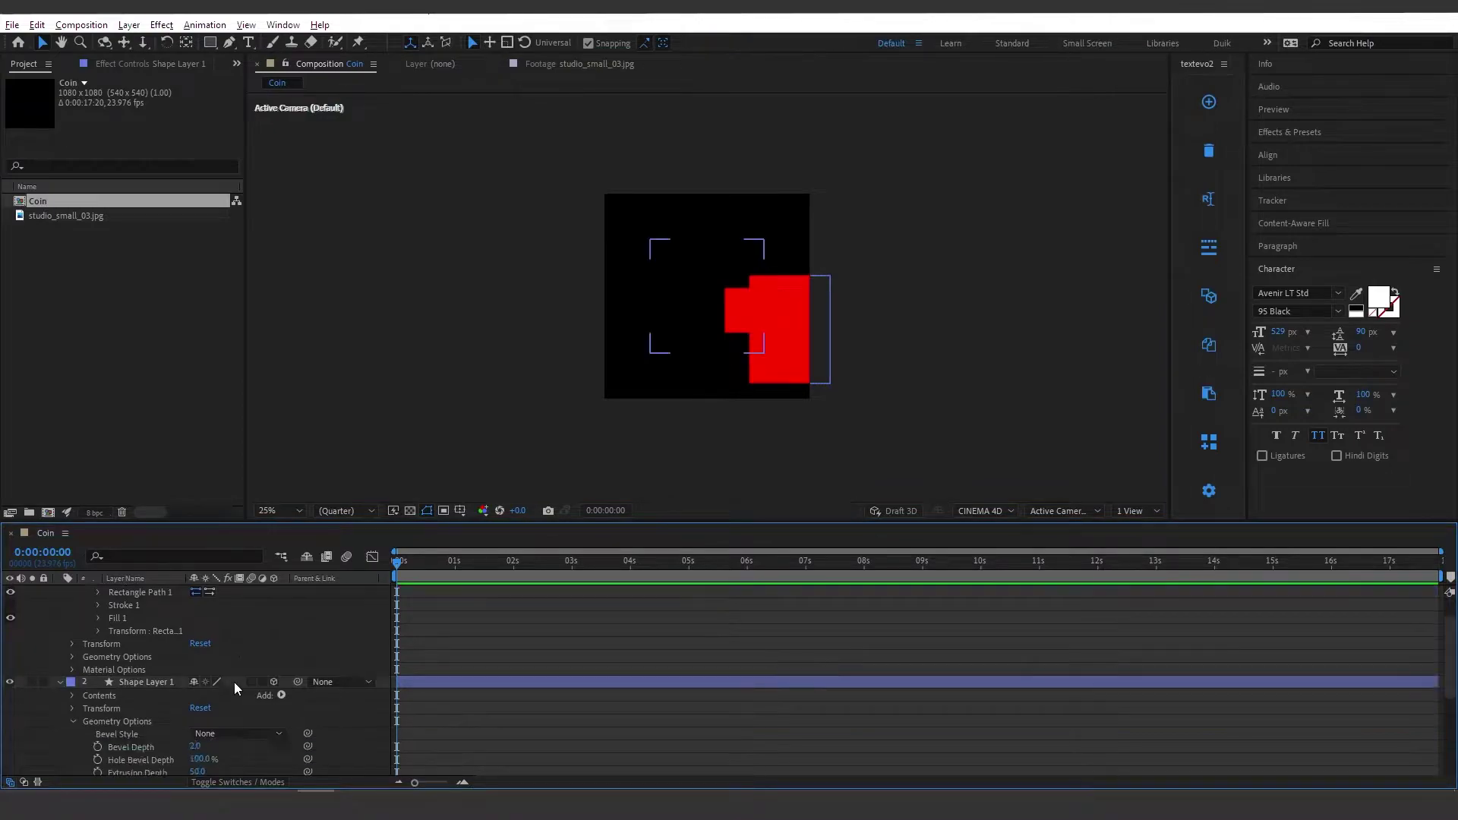
left_click_drag(206, 735, 131, 753)
left_click(160, 757)
key("period")
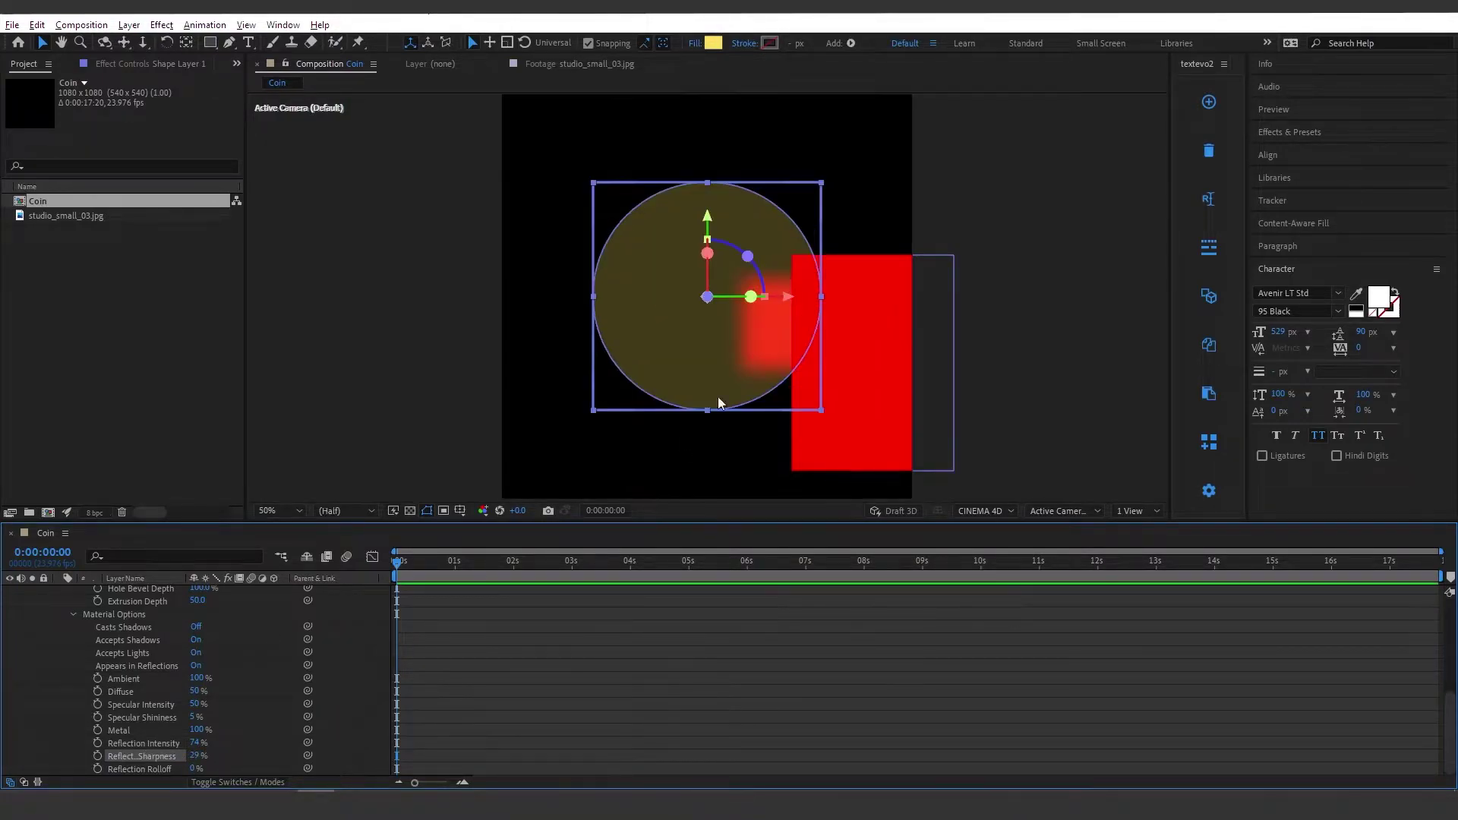
Step: Orbit the camera to inspect the rectangle's reflection on the circle, and reset the default camera
left_click(685, 577)
key("c")
left_click_drag(736, 334, 716, 286)
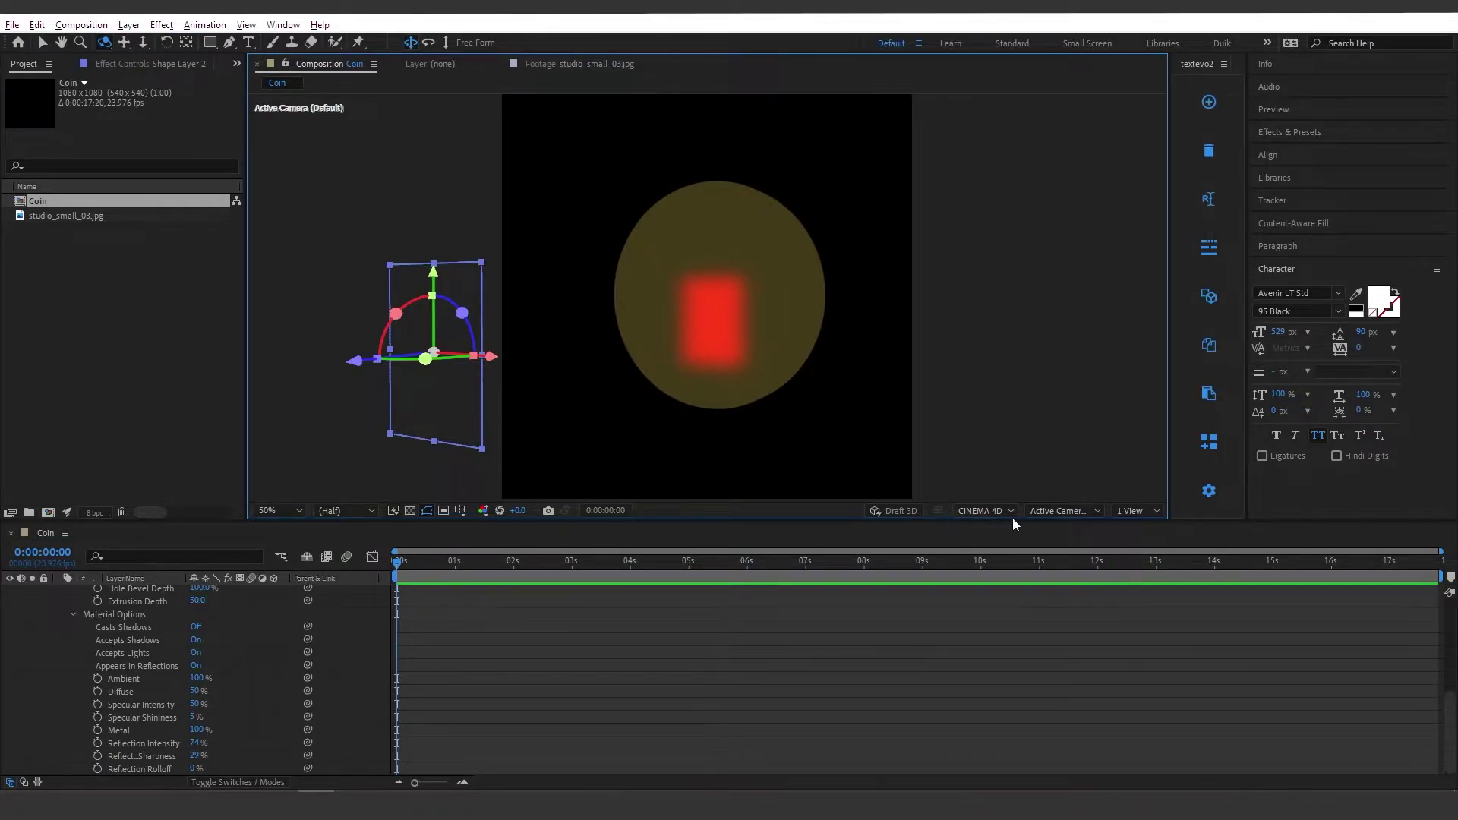
left_click(1073, 512)
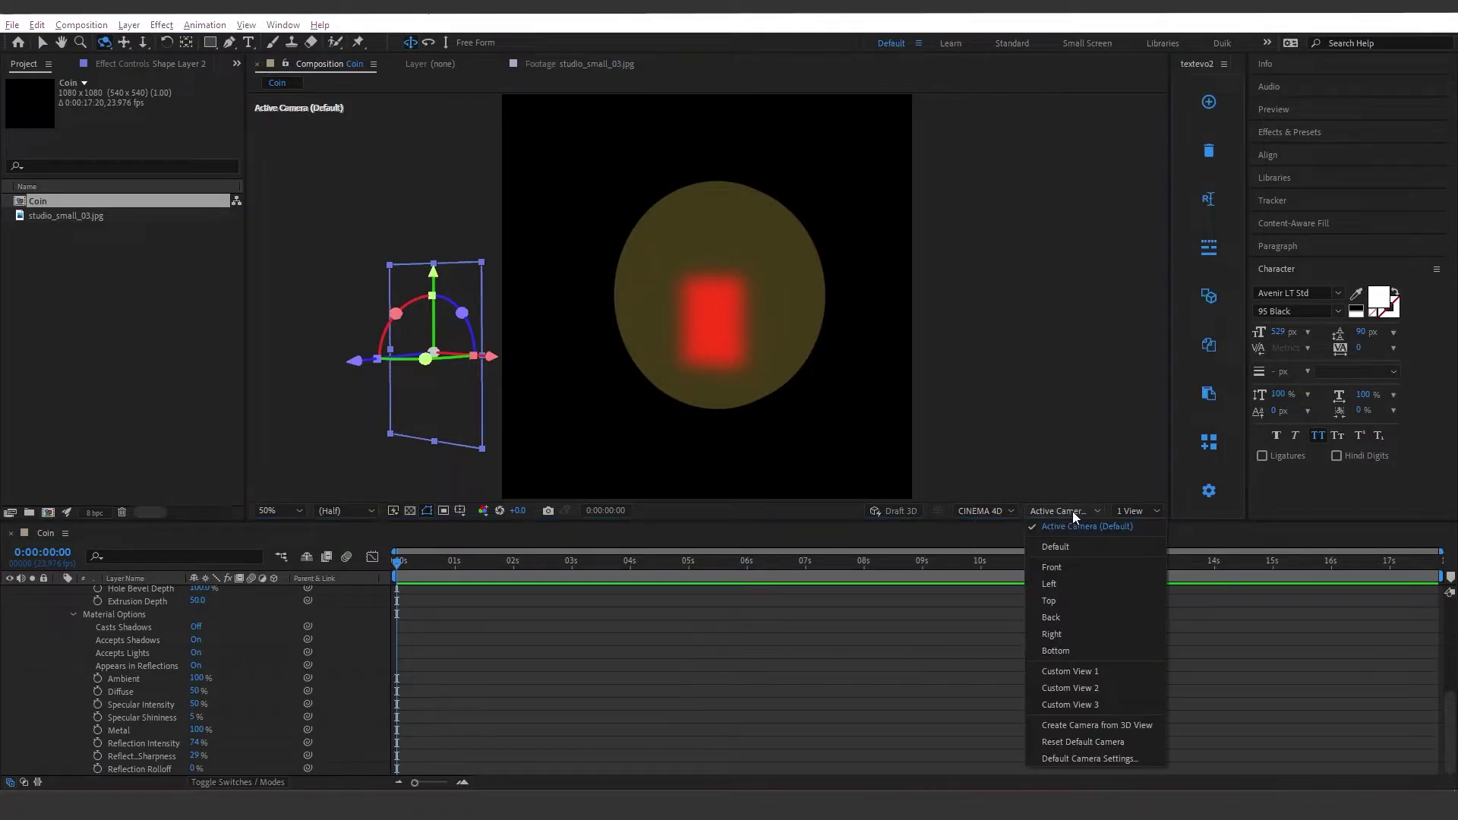
left_click(1081, 738)
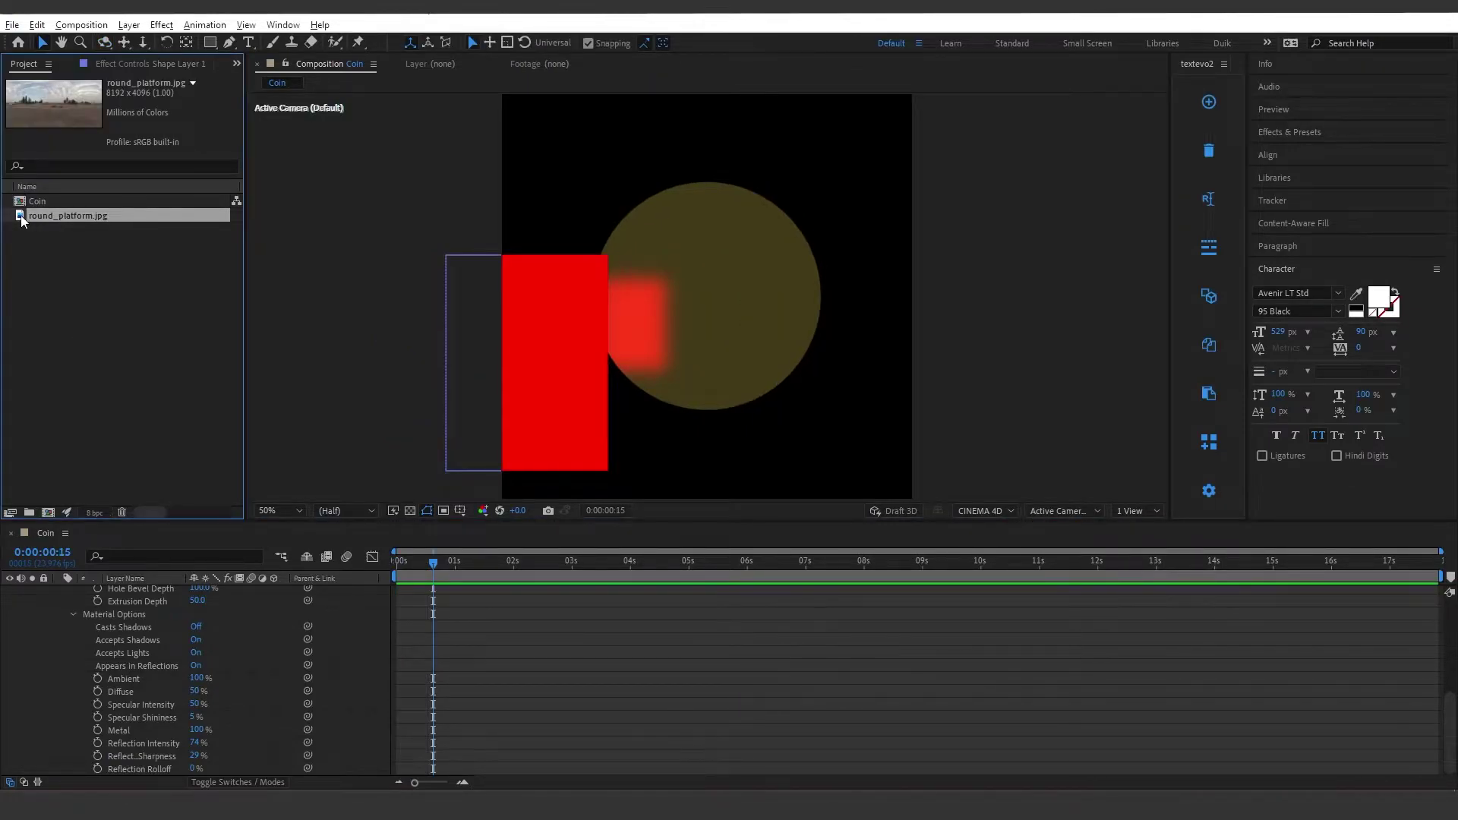
Step: Preview the round_platform.jpg panorama footage and return to the Coin composition
double_click(29, 217)
scroll(758, 360, "down", 1)
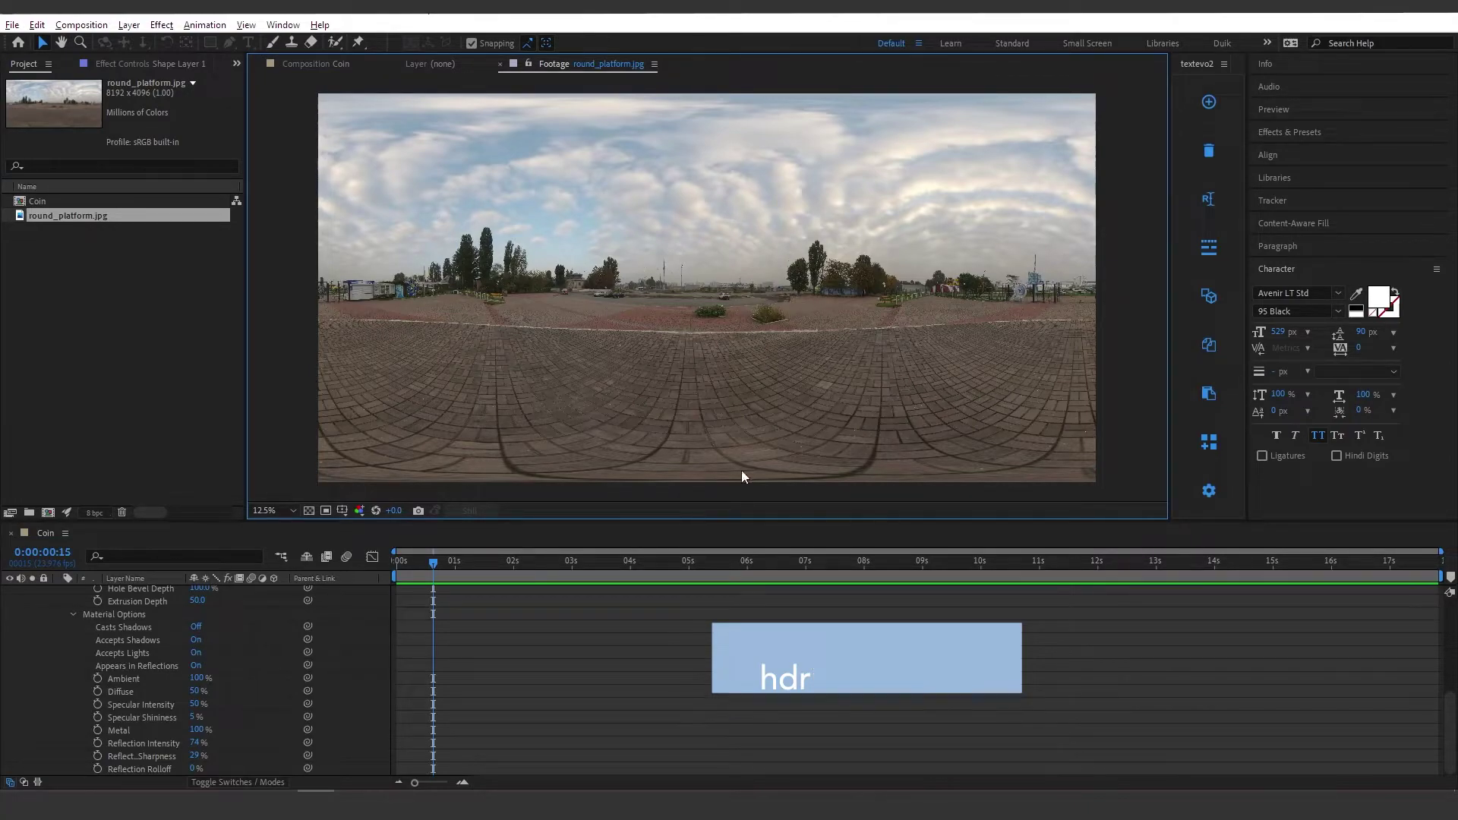
left_click(326, 63)
Step: Add round_platform.jpg above the shape layers in the Coin composition and make it an environment layer
left_click_drag(70, 216, 147, 594)
right_click(147, 594)
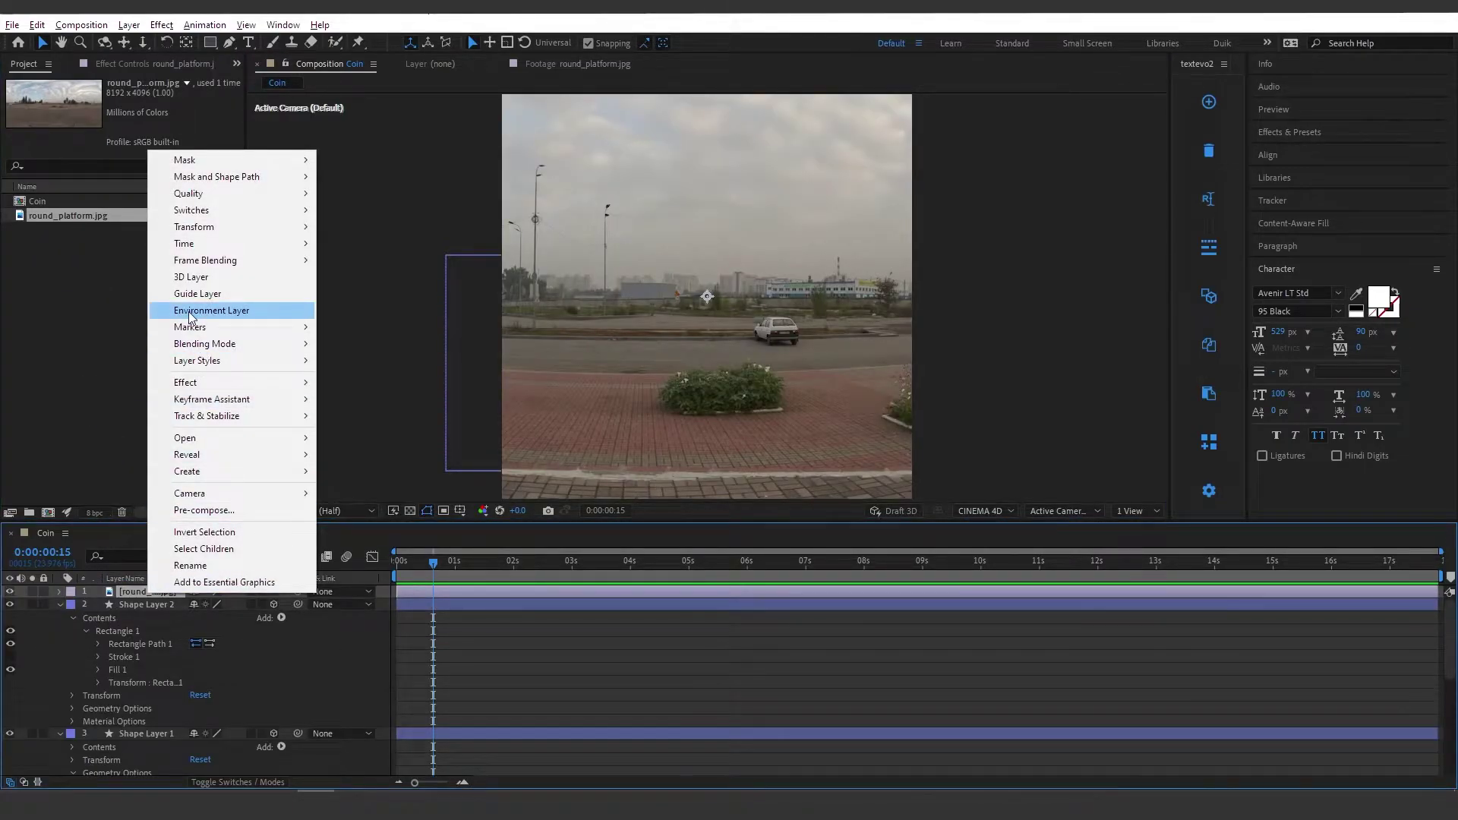
left_click(215, 312)
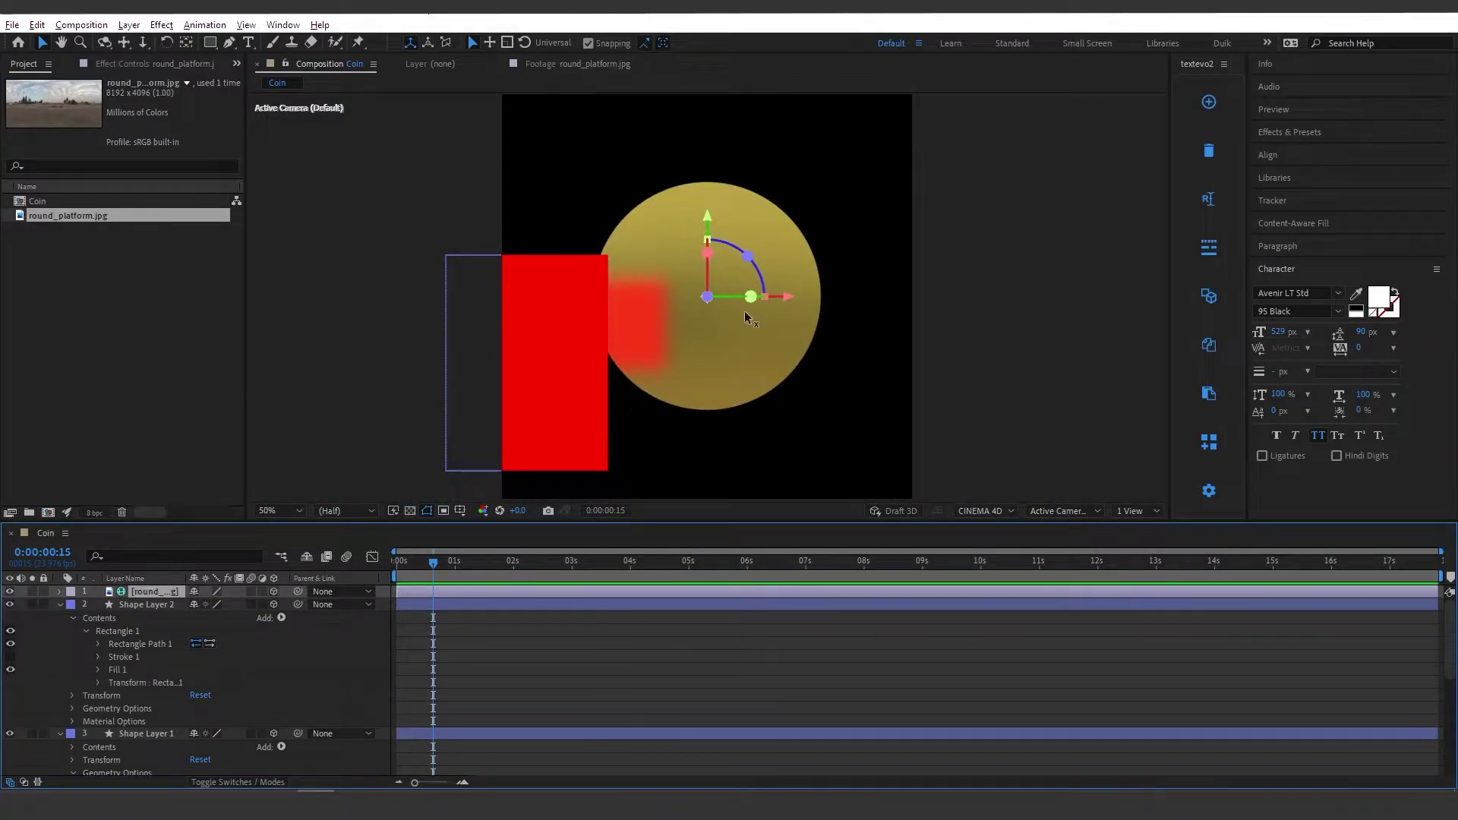
Step: Toggle the environment layer's visibility to compare the circle with and without the reflected surroundings, leaving the layer on
left_click(60, 592)
left_click(11, 591)
left_click(11, 590)
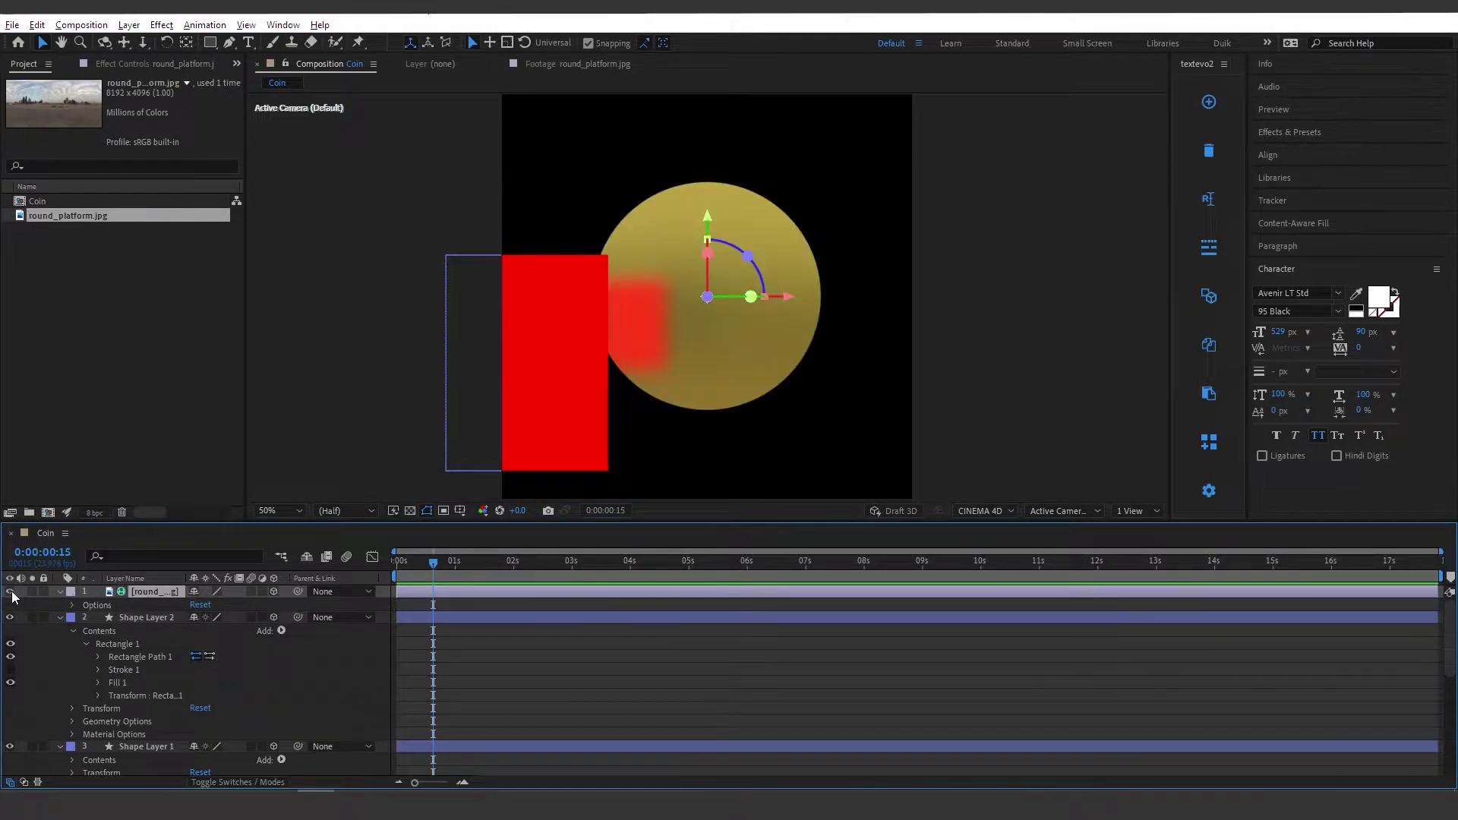
left_click(12, 591)
left_click(12, 590)
left_click(12, 591)
left_click(11, 591)
left_click(11, 590)
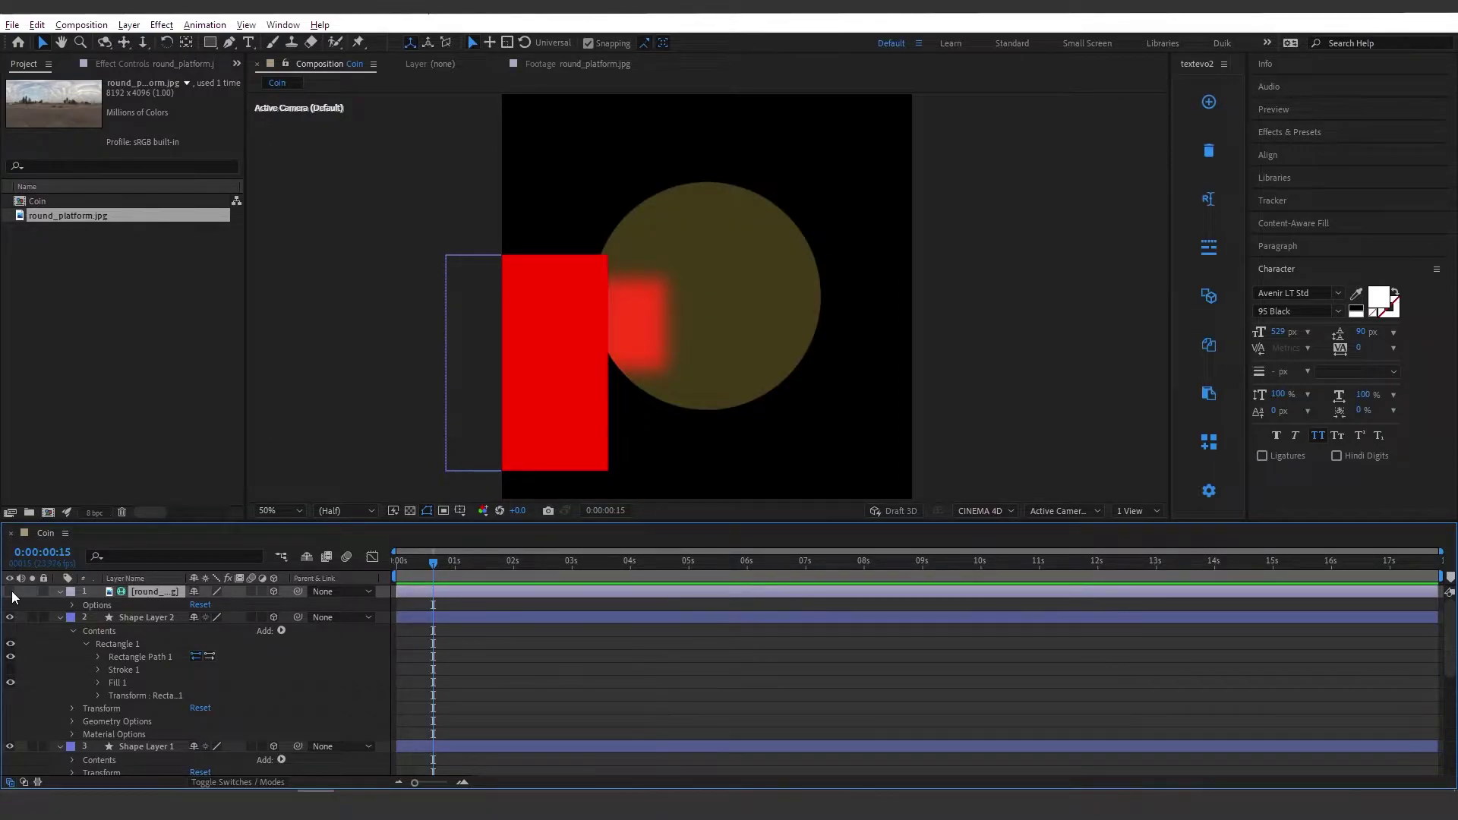
left_click(11, 590)
left_click(11, 590)
left_click(12, 591)
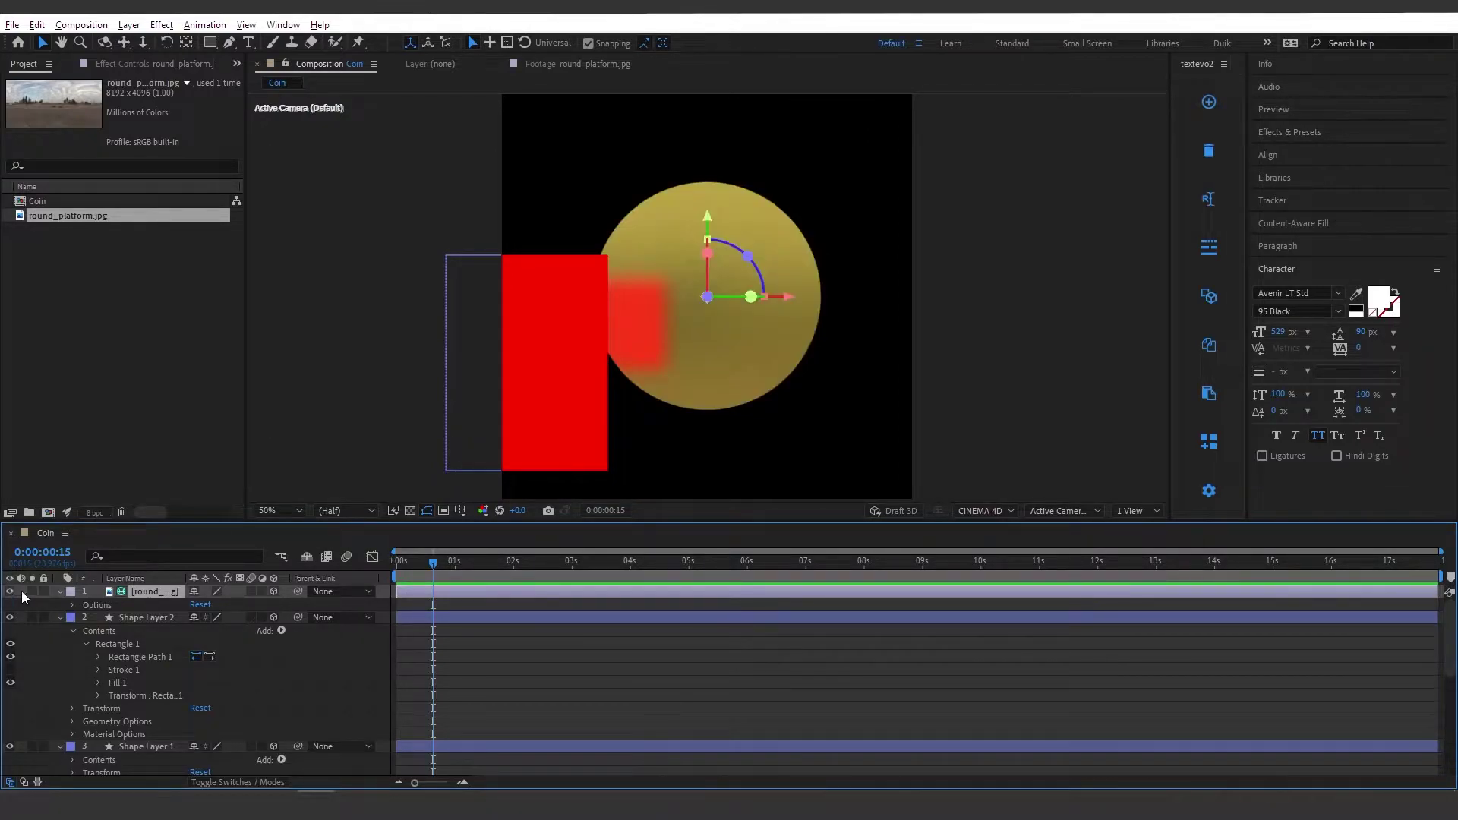
Step: Raise the circle's Reflection Sharpness so the environment reflects more crisply on its surface
scroll(199, 662, "down", 5)
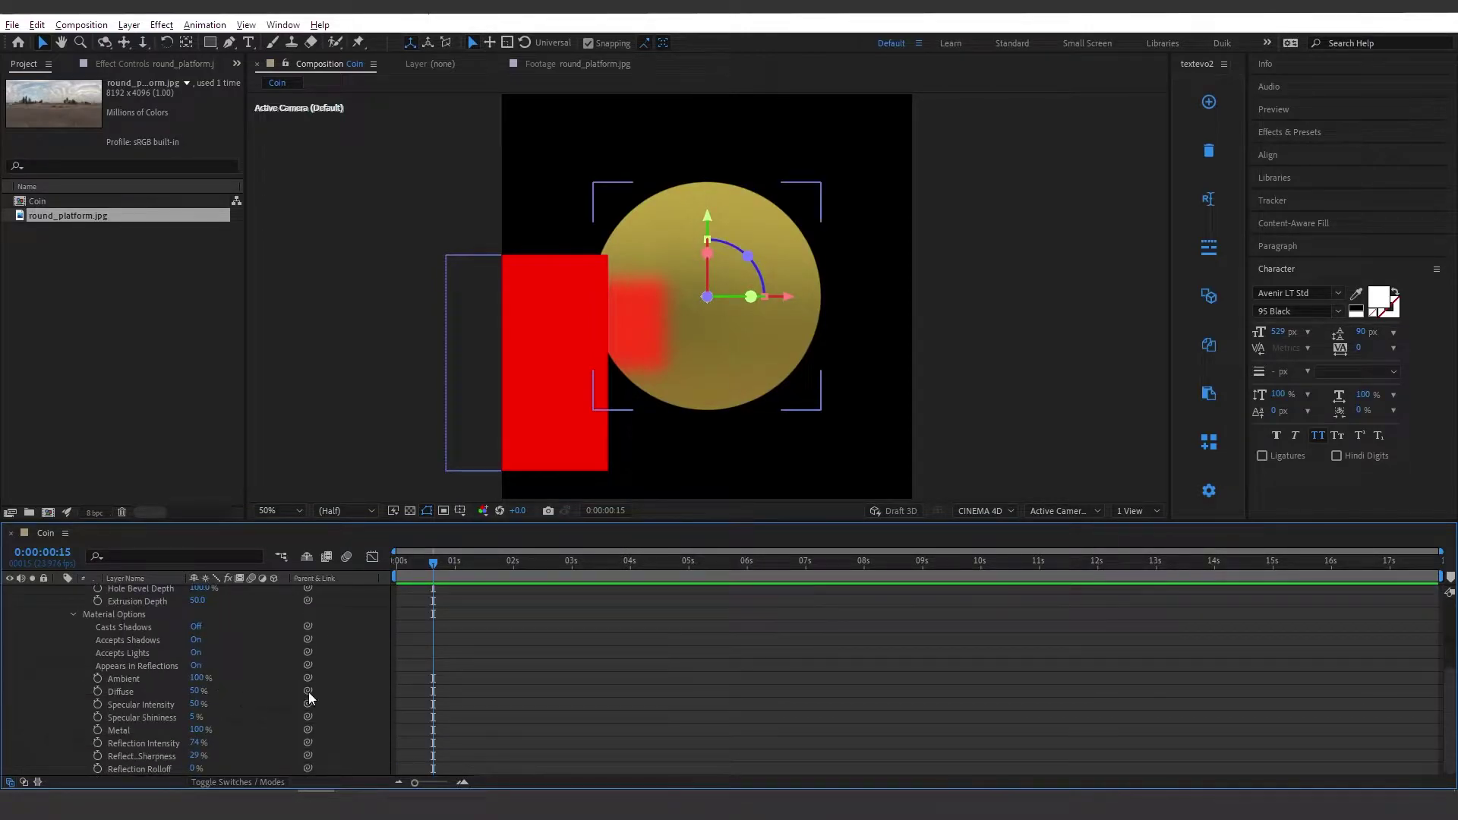
left_click_drag(194, 756, 245, 755)
left_click(196, 756)
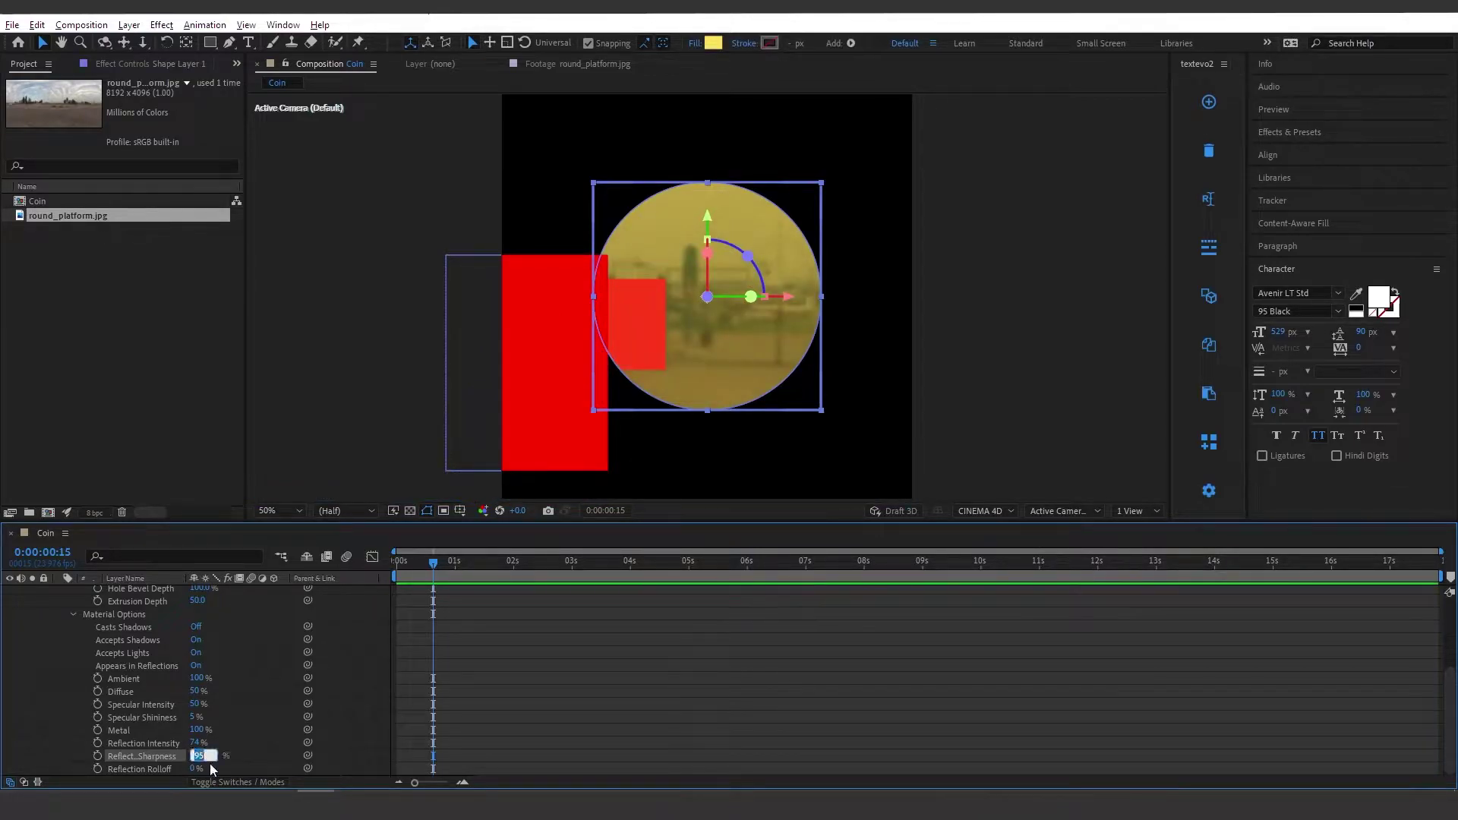
Step: Orbit the camera around the circle to examine the environment reflections from different angles
left_click_drag(753, 427, 741, 419)
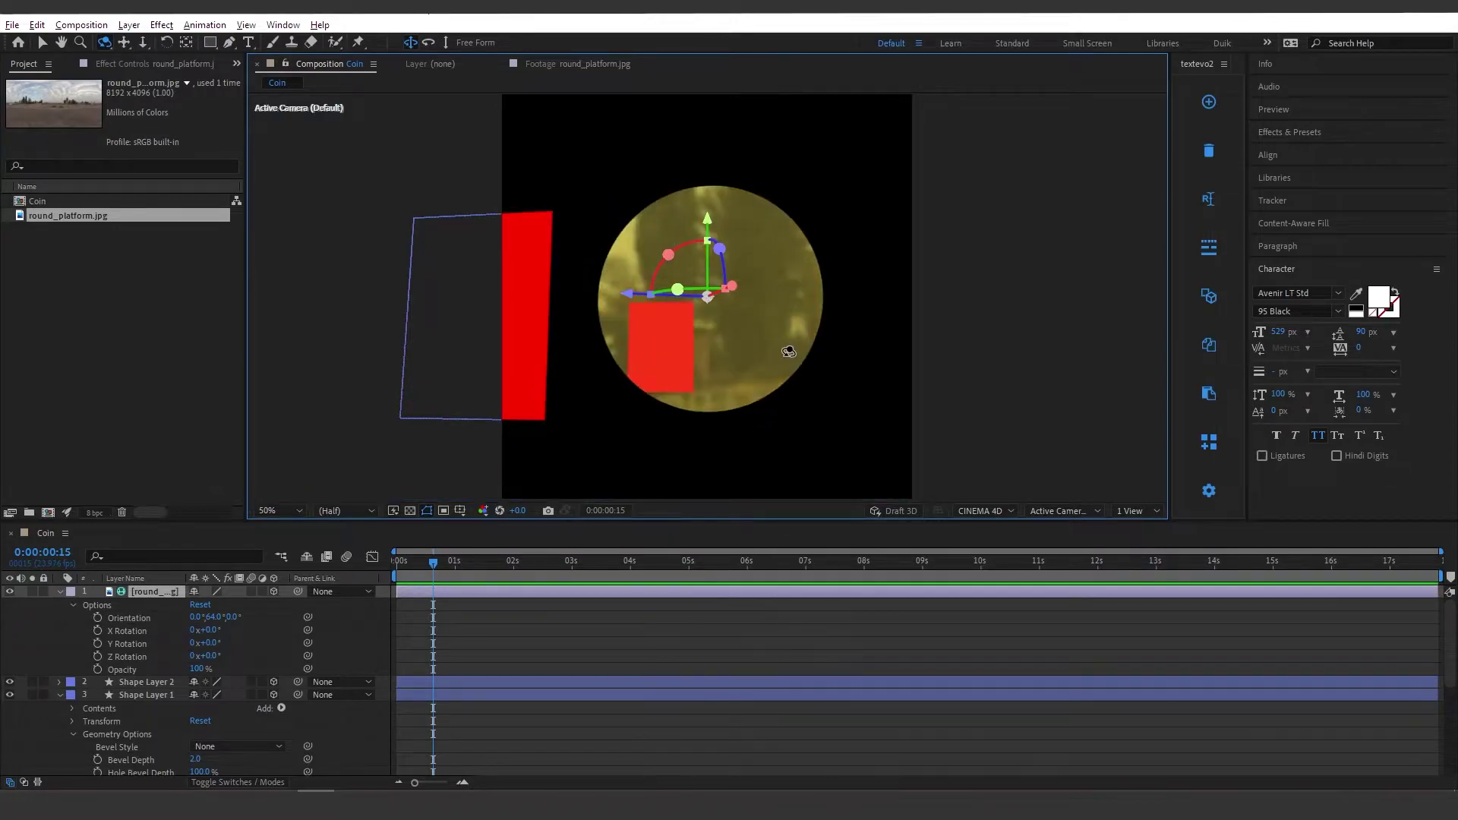
left_click_drag(778, 350, 759, 267)
left_click_drag(778, 326, 786, 343)
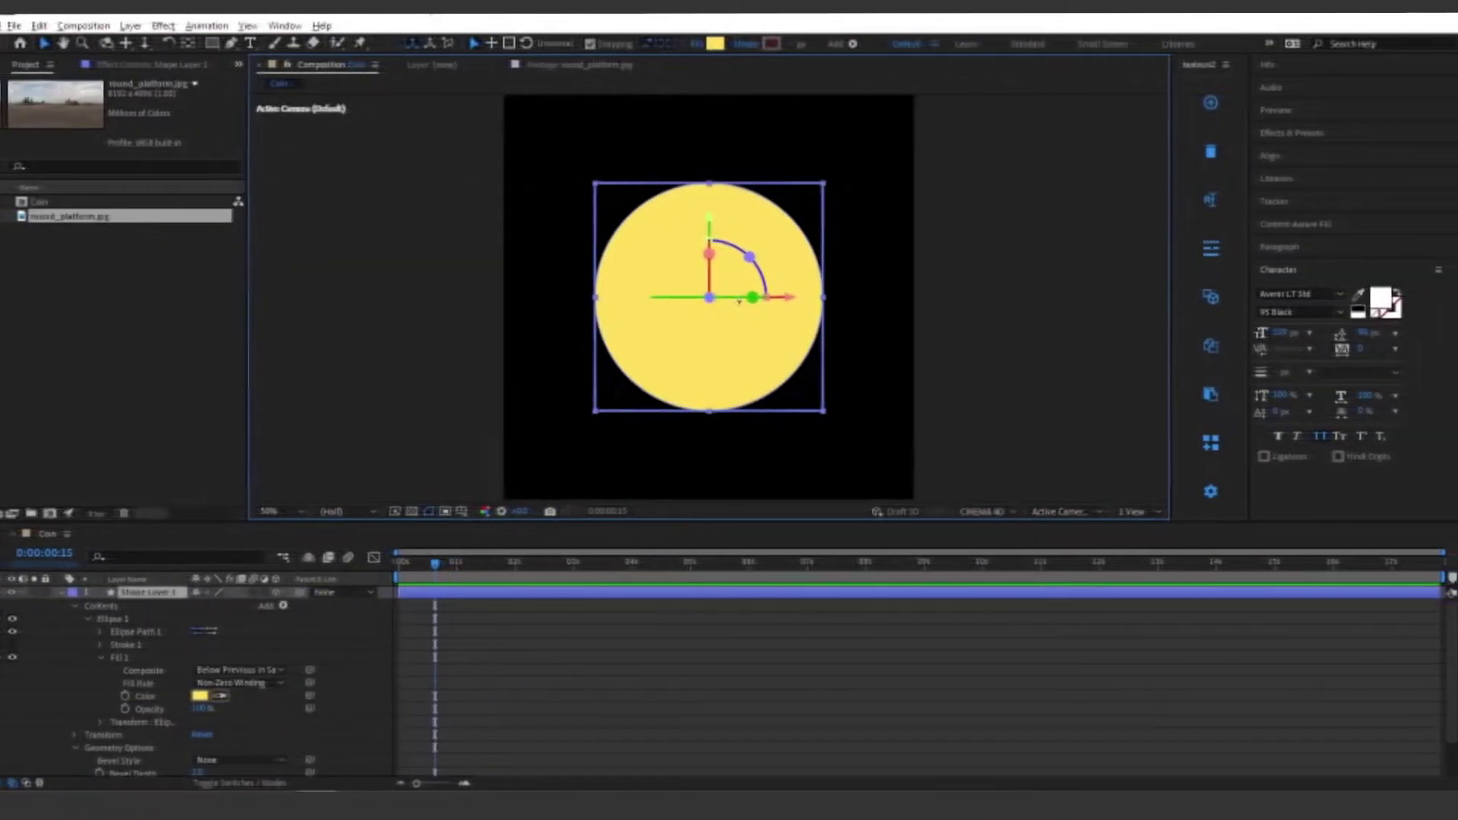
Step: Try showing the circle's stroke and rotating the circle in 3D to inspect its sides, and undo both changes
mouse_move(751, 297)
left_mouse_down()
mouse_move(675, 296)
mouse_move(769, 298)
left_mouse_up()
left_click(617, 653)
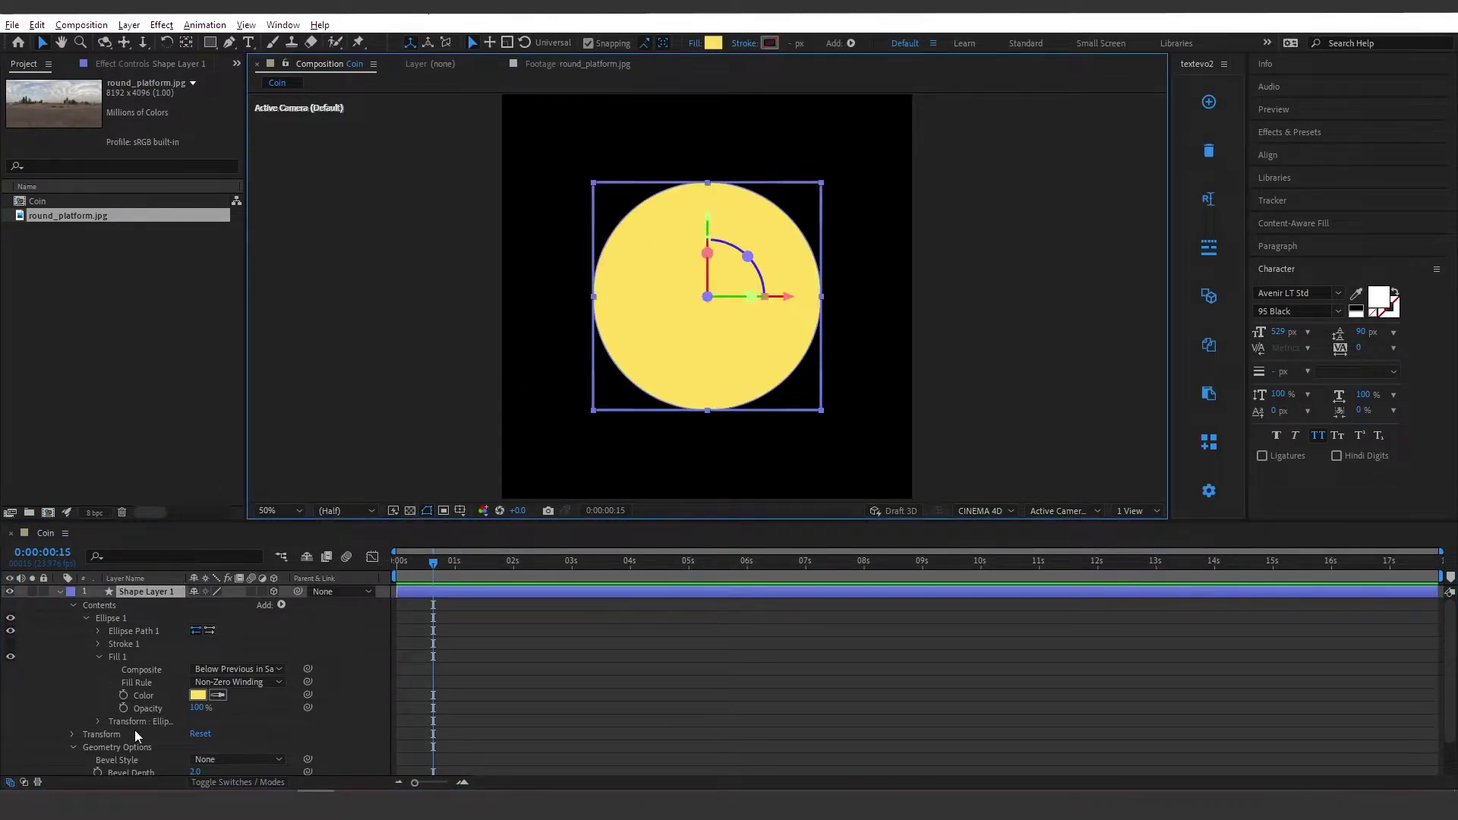
left_click(10, 643)
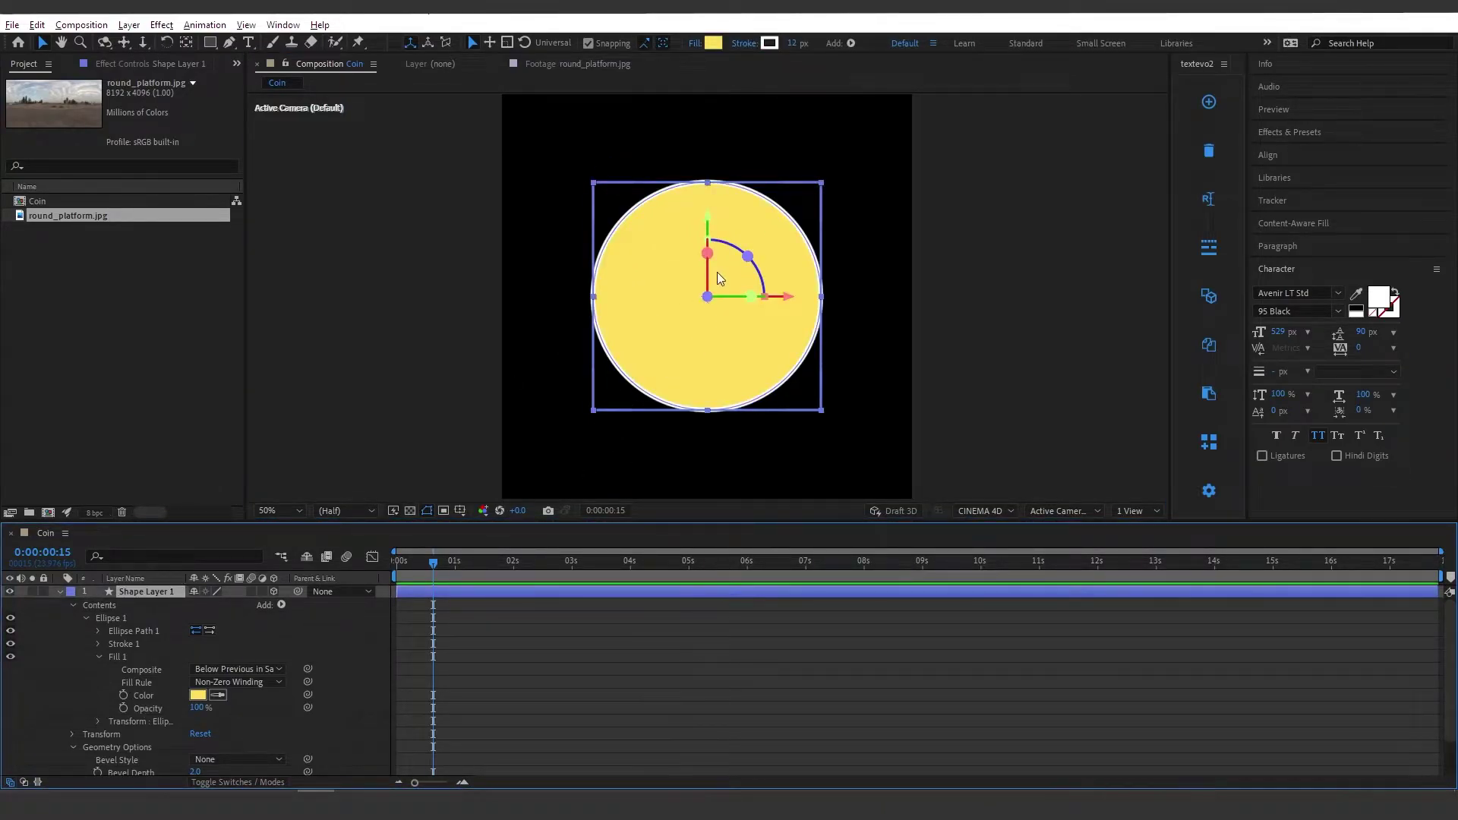
left_click_drag(728, 295, 722, 351)
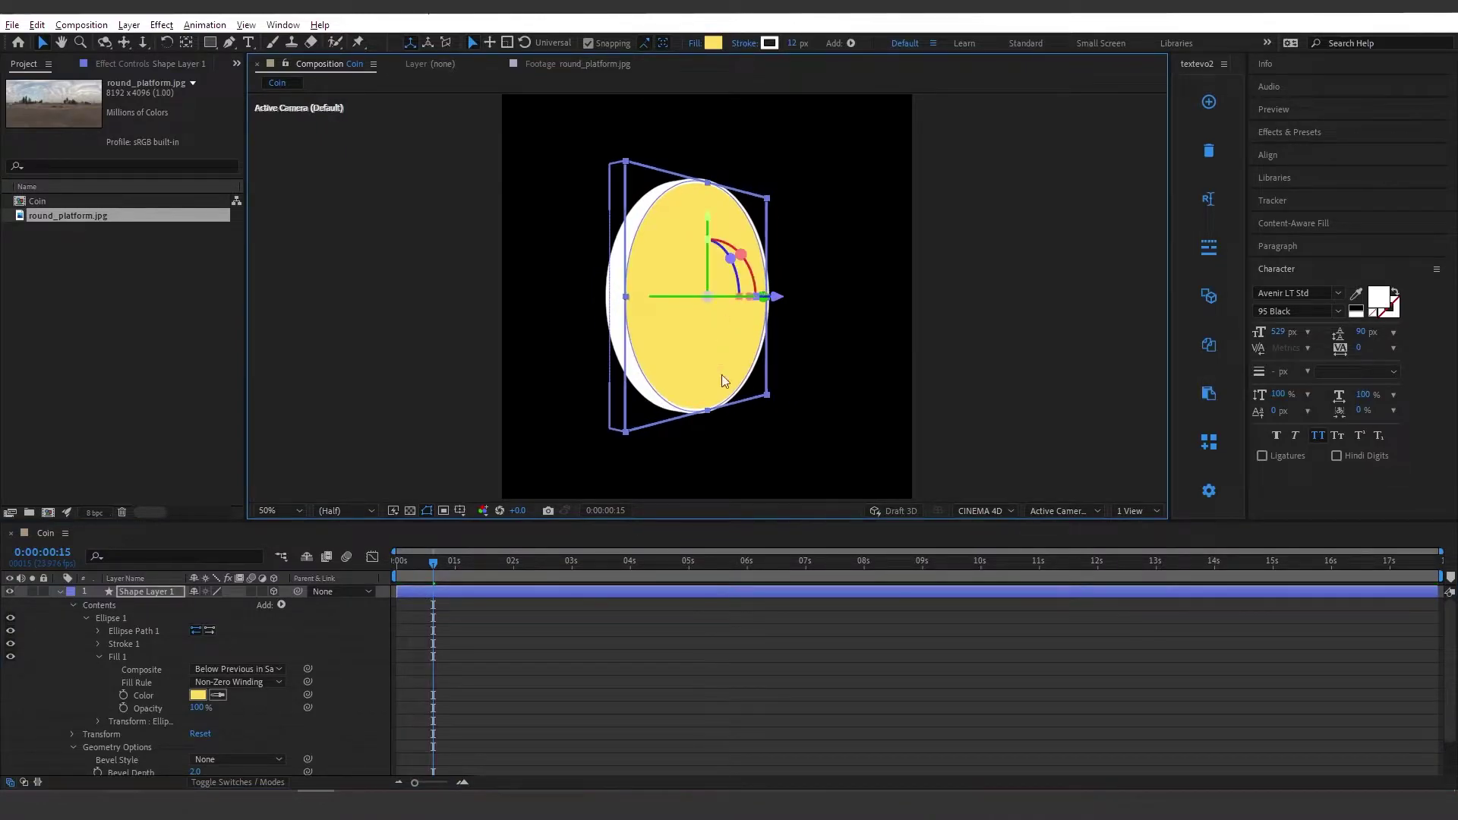
key("ctrl+z")
key("ctrl+z")
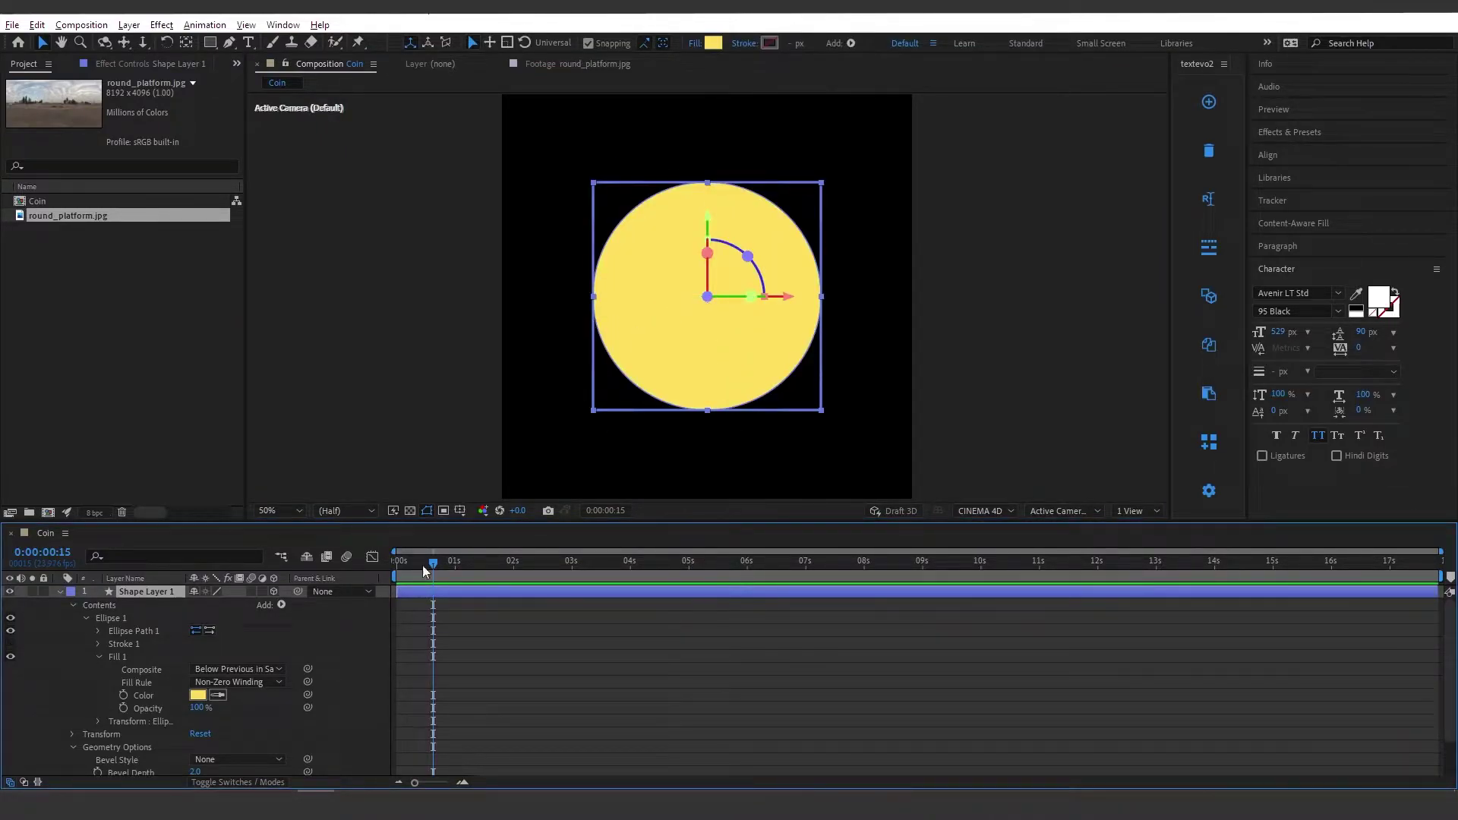
key("ctrl+z")
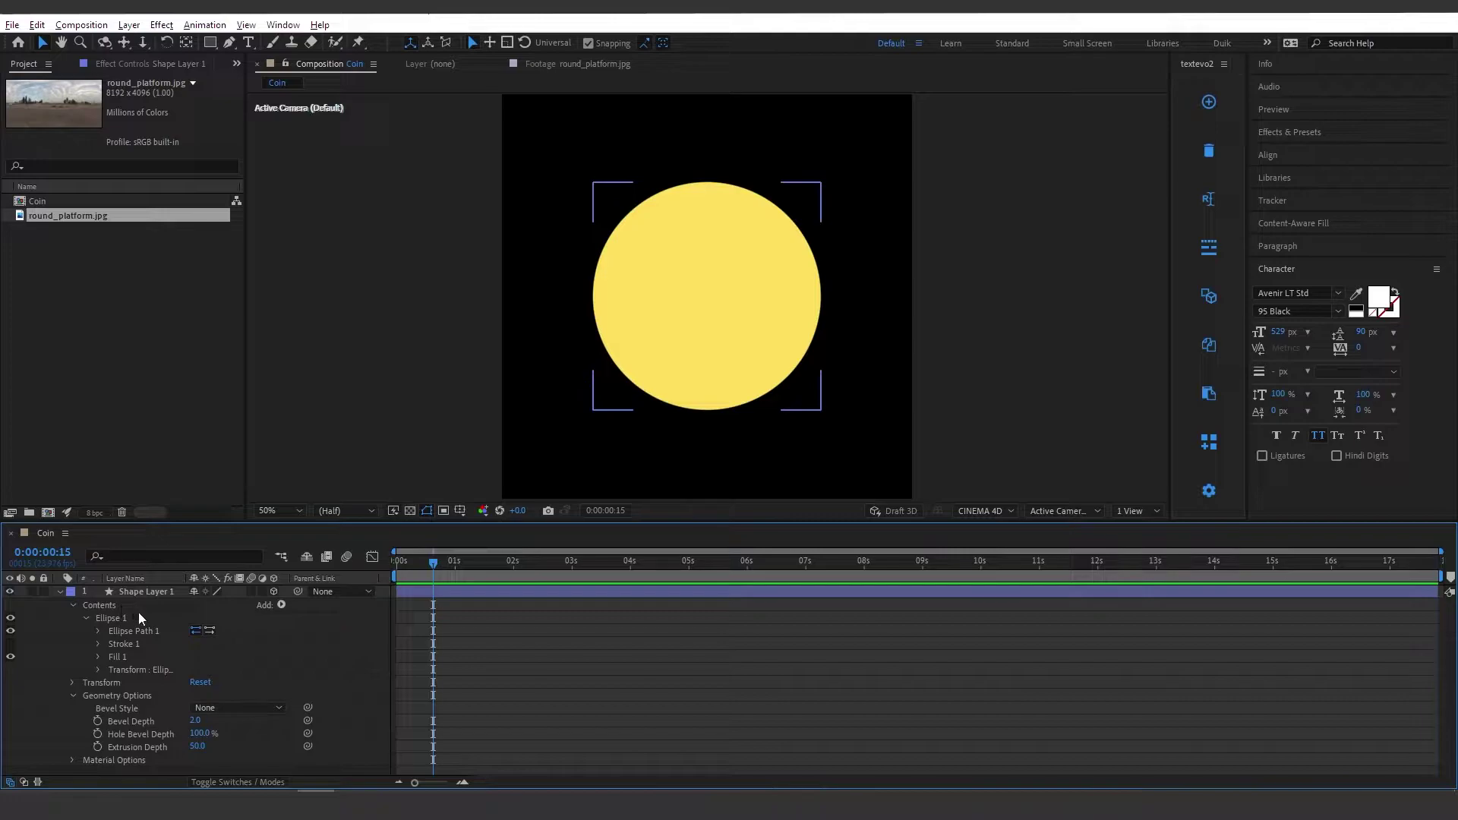
Step: Try to add a Side Color property directly to the circle's shape layer
left_click(281, 605)
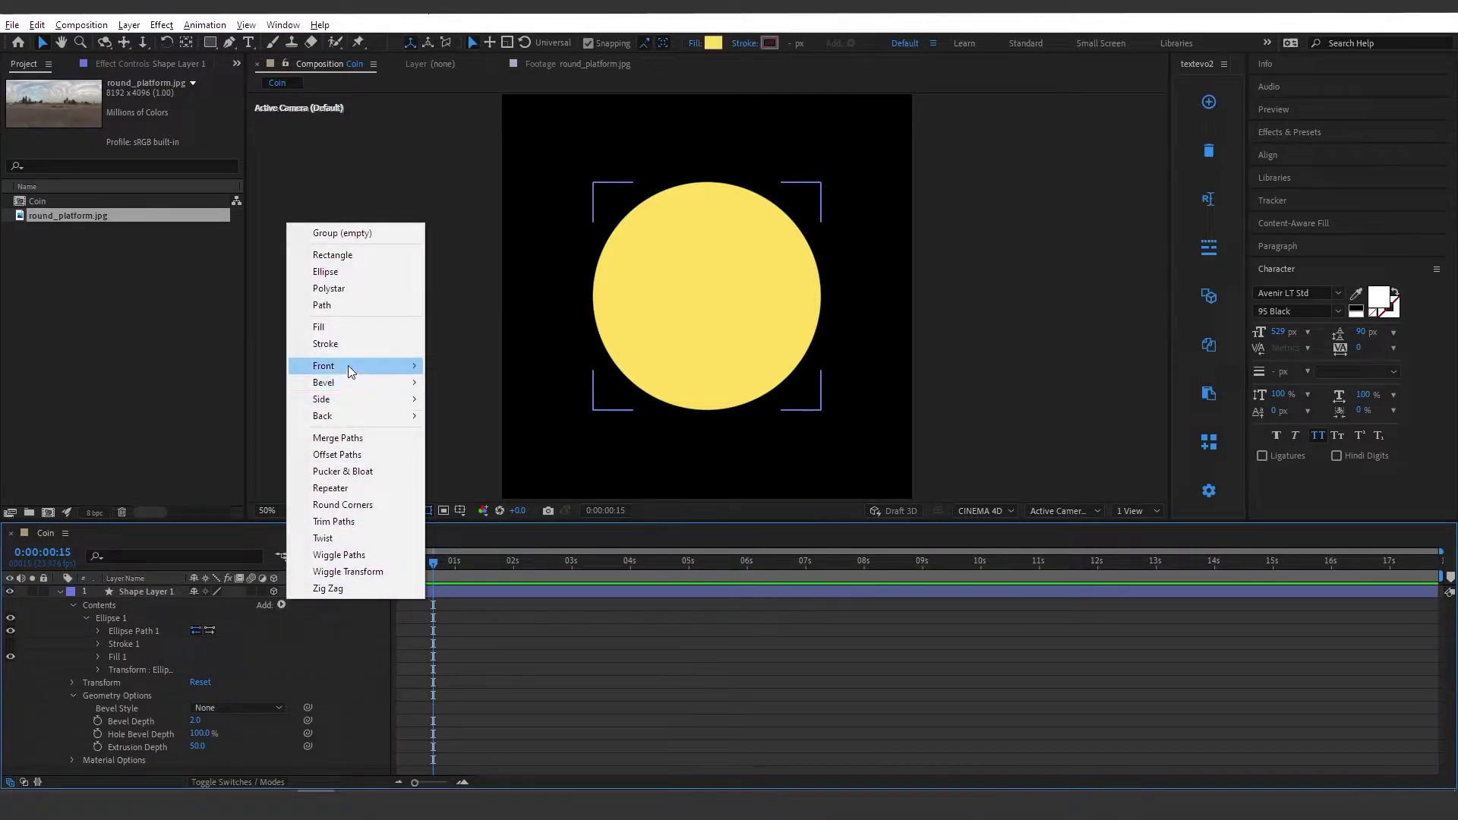
mouse_move(348, 366)
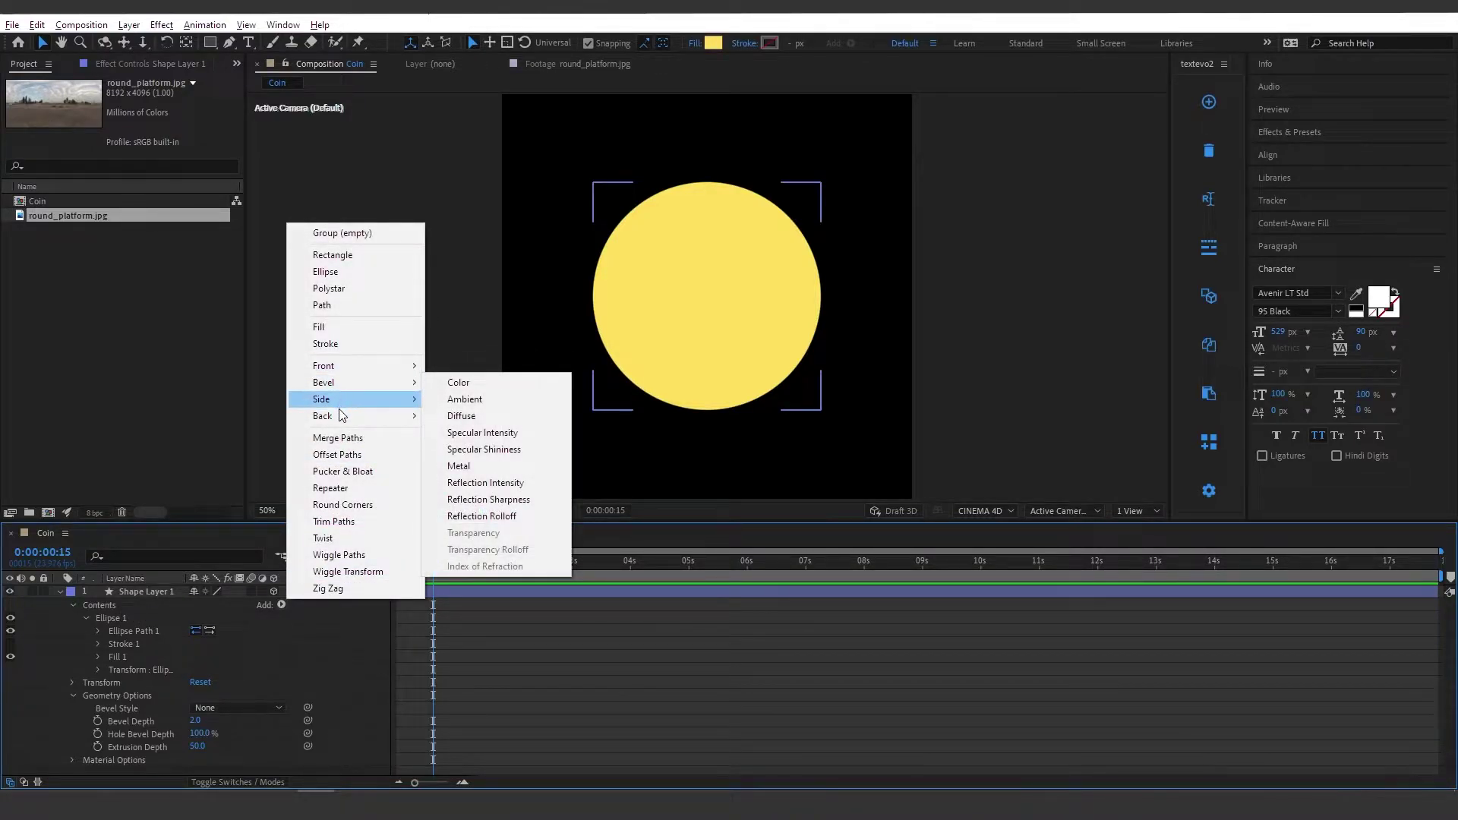
mouse_move(340, 399)
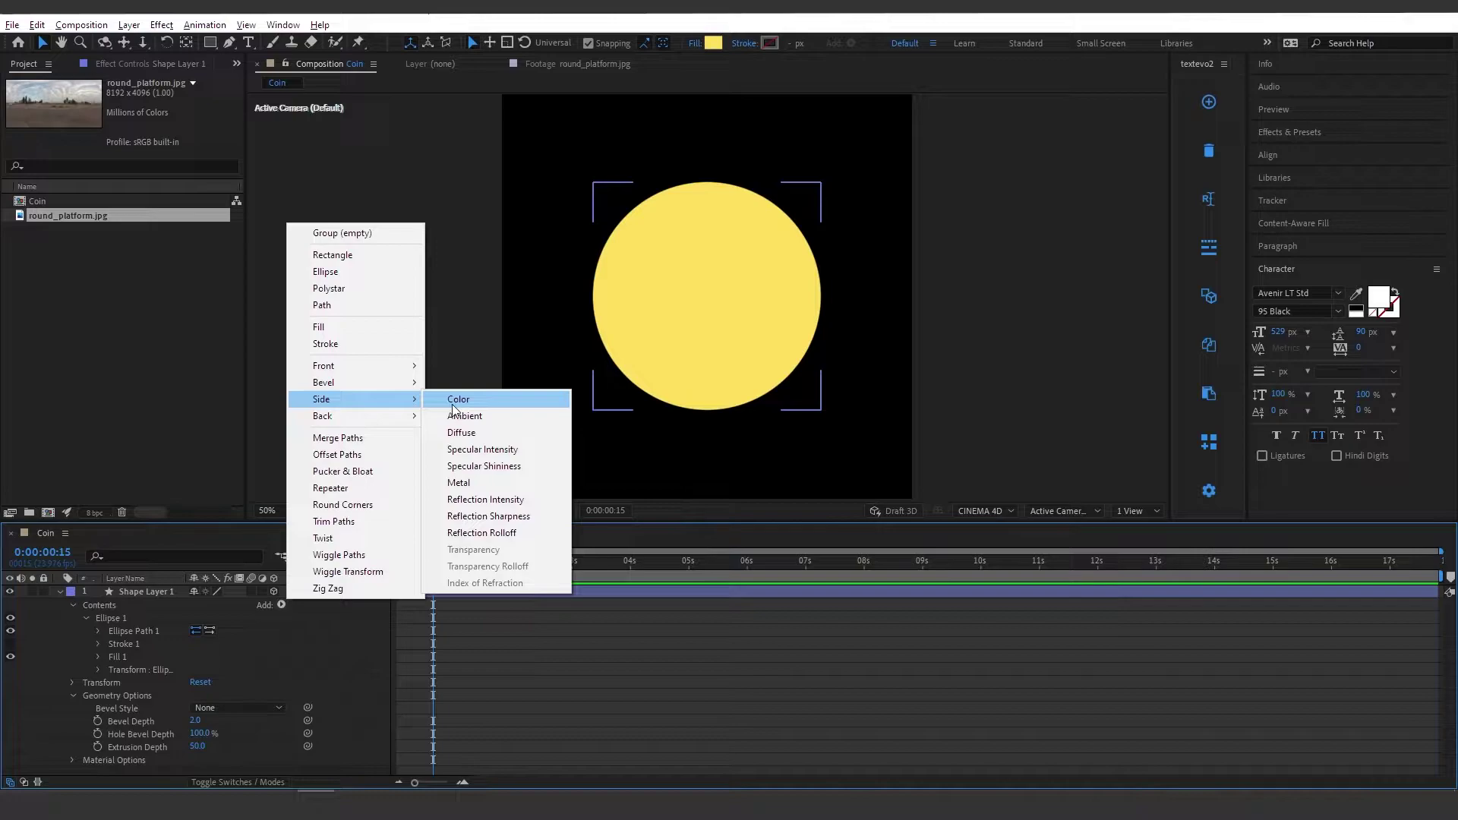
left_click(458, 399)
left_click_drag(649, 347, 510, 322)
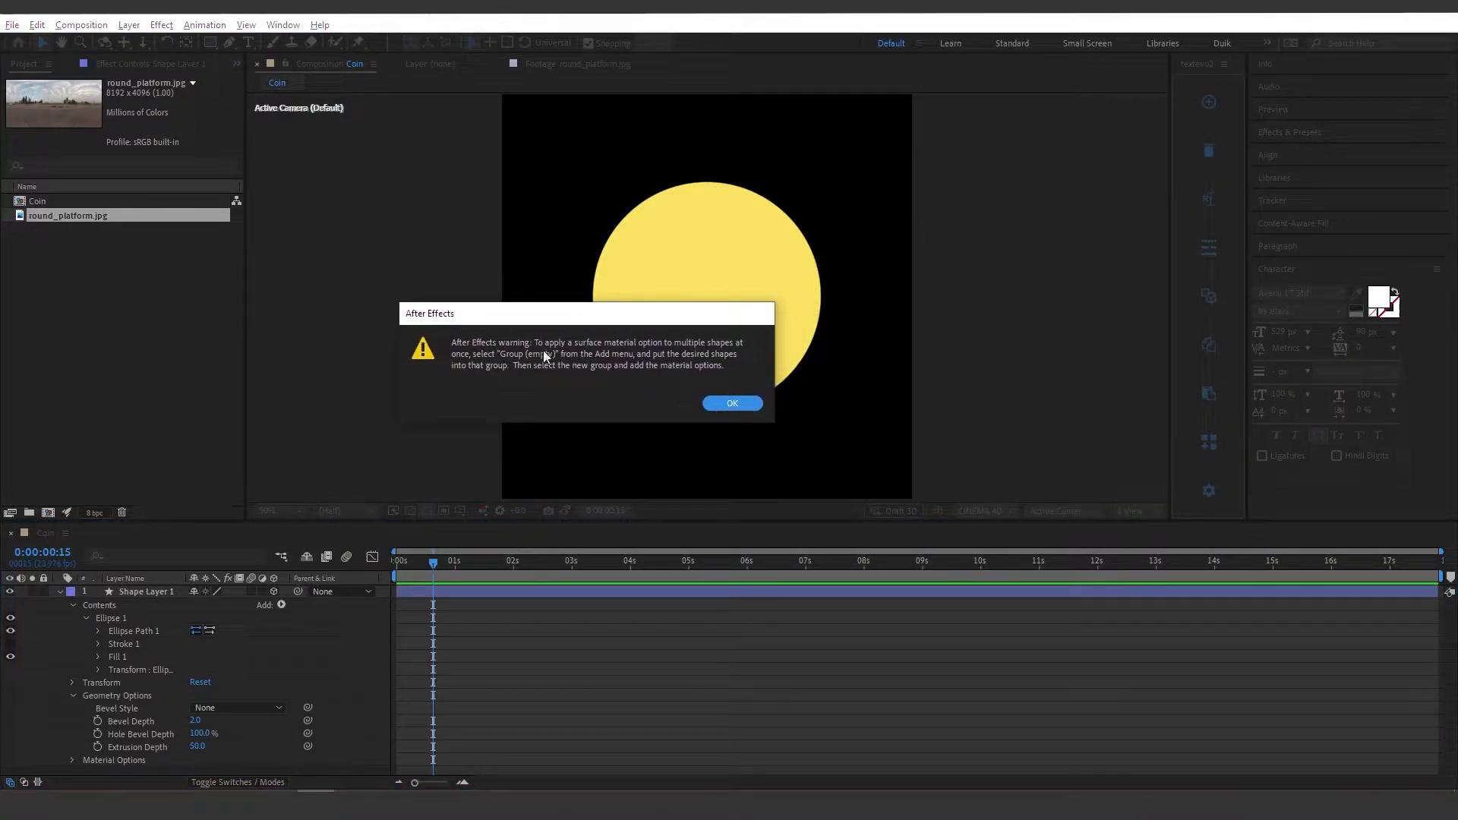
left_click(728, 404)
Step: Add an empty group to the shape layer's contents and nest Ellipse 1 inside it
left_click(86, 618)
left_click(111, 617)
left_click(281, 605)
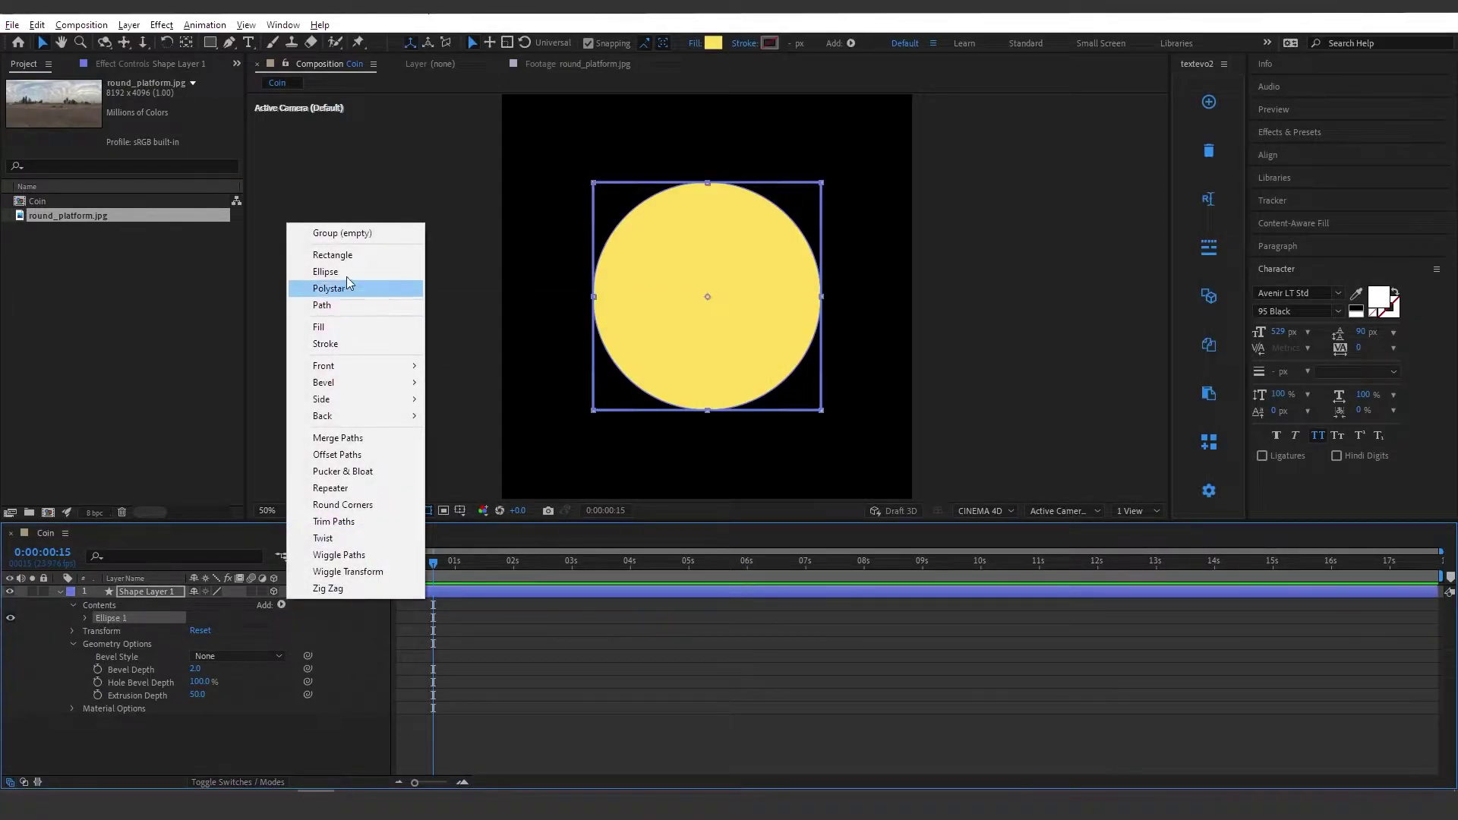
left_click(340, 231)
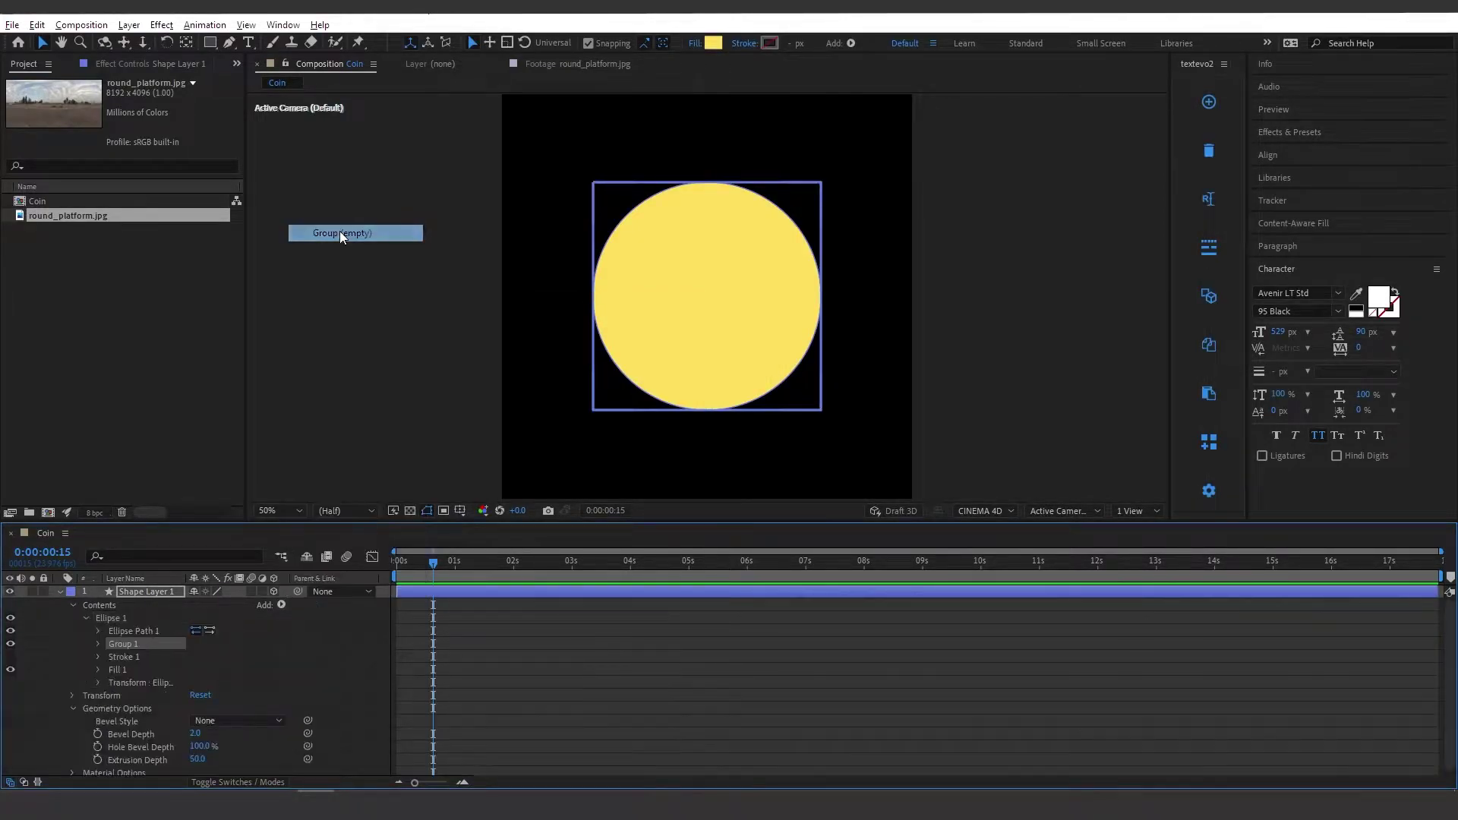
mouse_move(130, 639)
left_mouse_down()
mouse_move(138, 612)
mouse_move(116, 616)
left_mouse_up()
left_click(87, 631)
Step: Rename the group containing the ellipse as Coin
left_click(114, 631)
key("Return")
type("Coin")
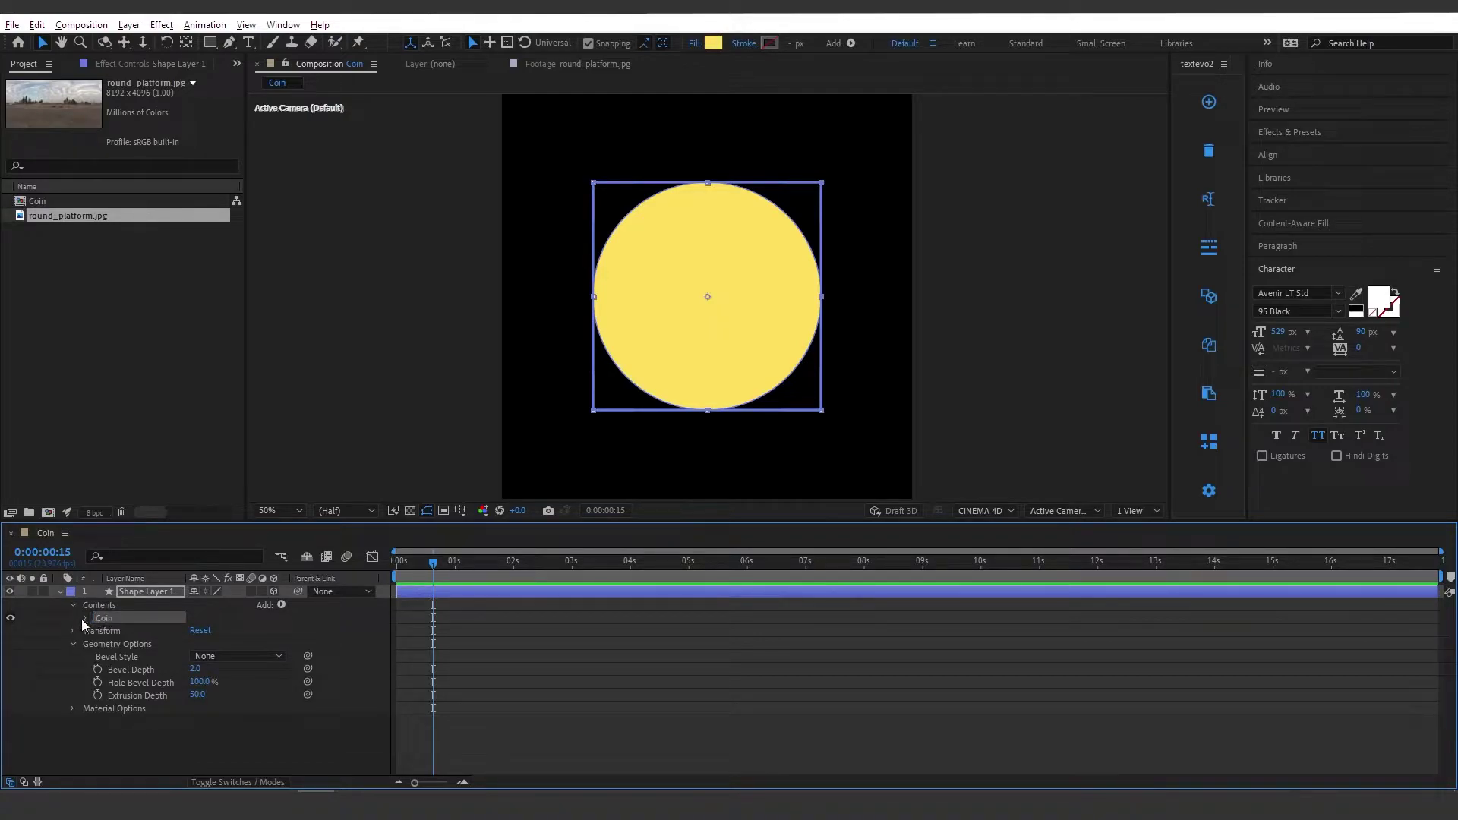
Step: Add a Side Color material property to the Coin group
left_click(84, 618)
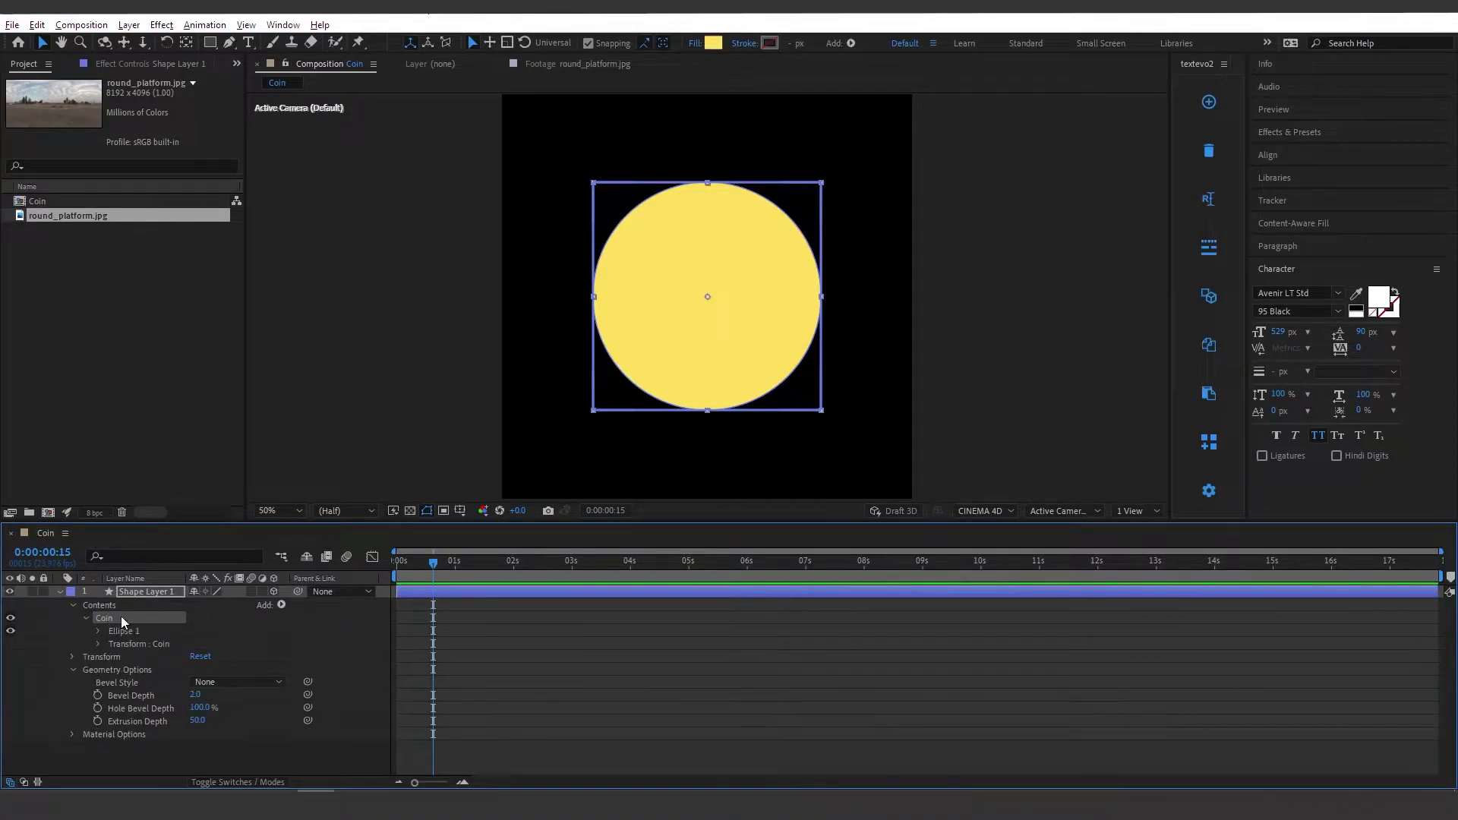
left_click(281, 604)
mouse_move(352, 403)
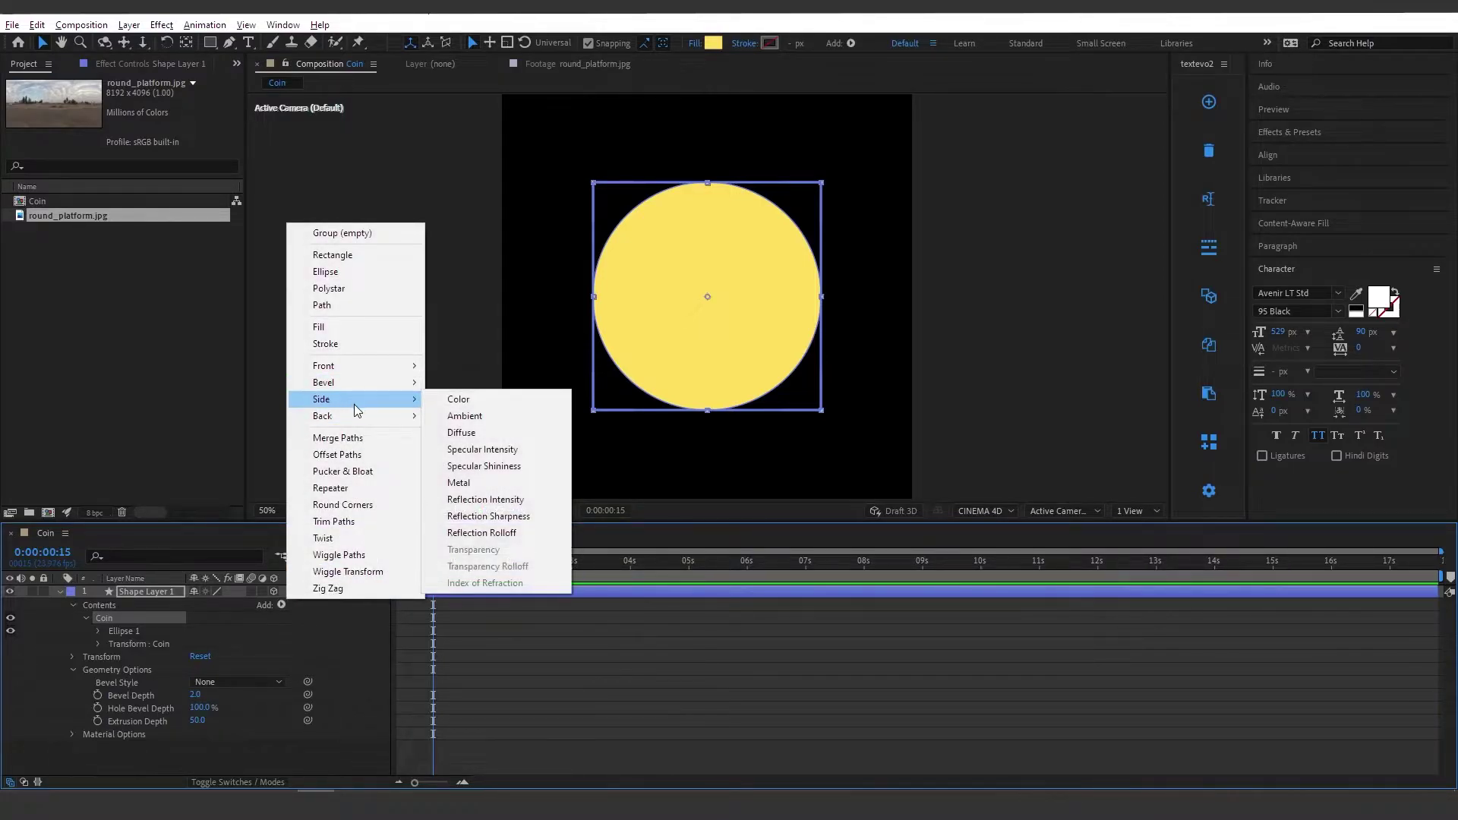
left_click(459, 398)
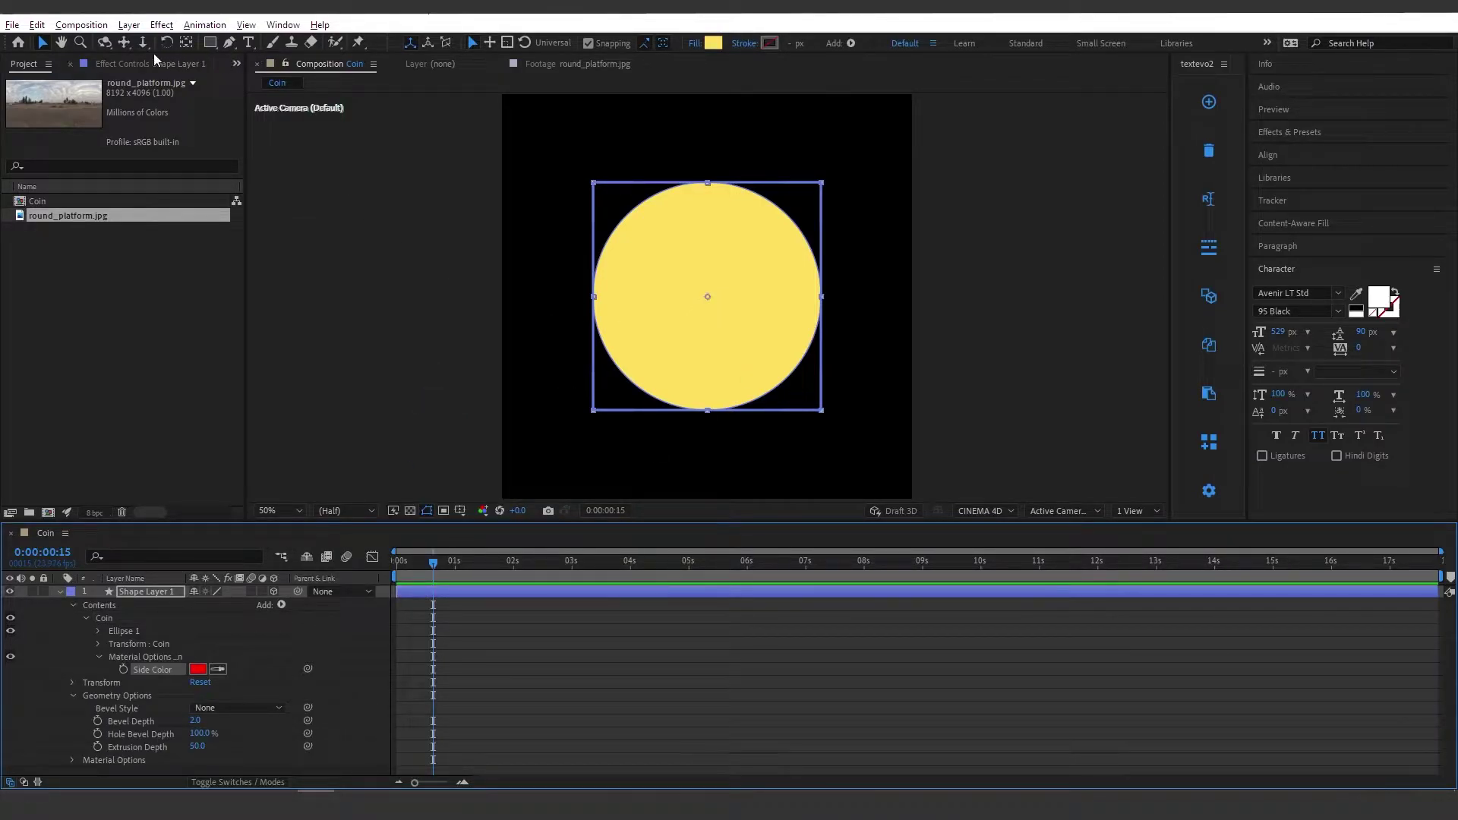
Step: Add a Back Color material property to the Coin group in the shape layer
left_click(105, 43)
left_click_drag(655, 260, 727, 275)
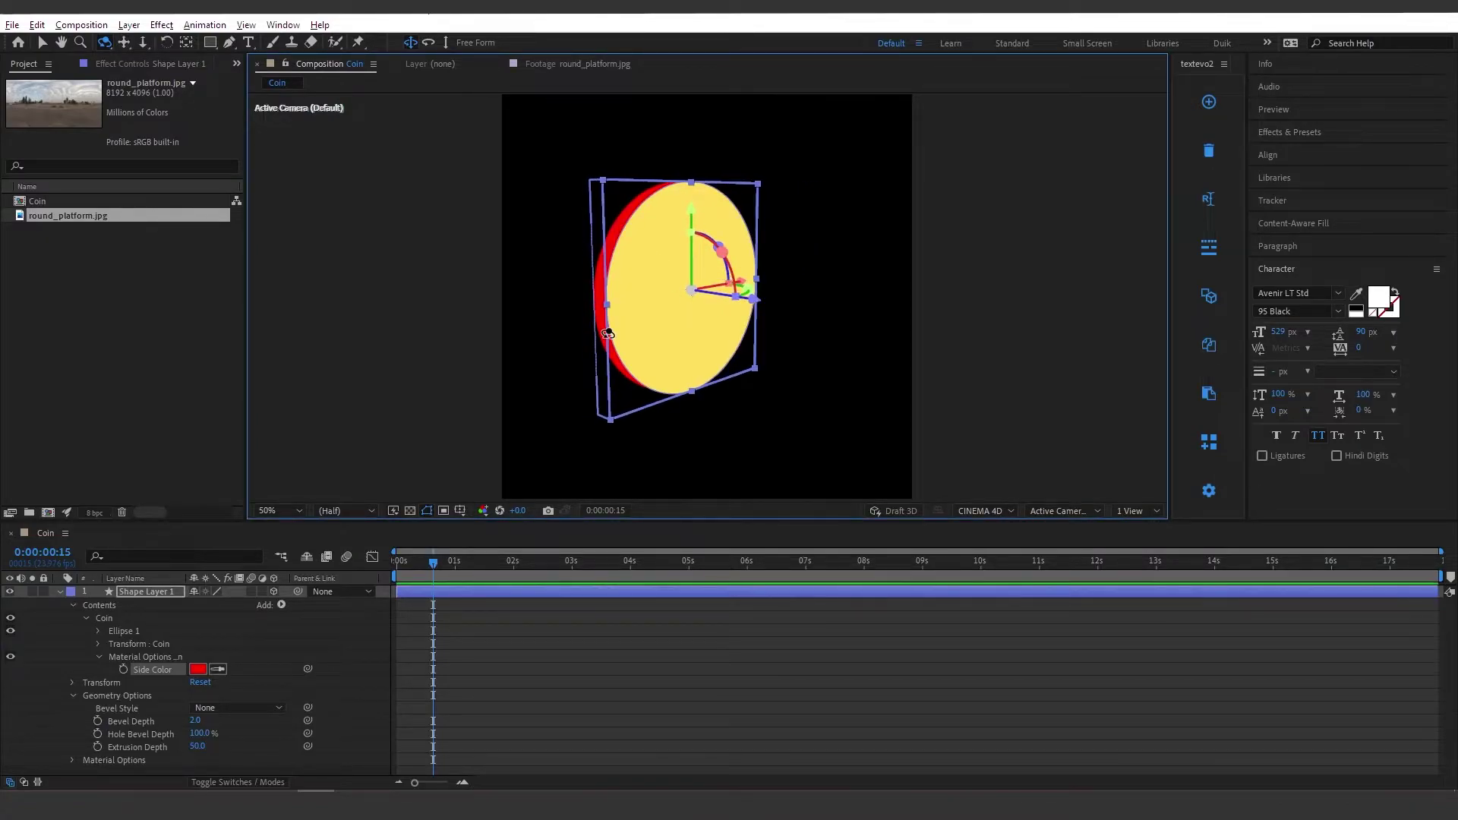
left_click_drag(662, 315, 716, 325)
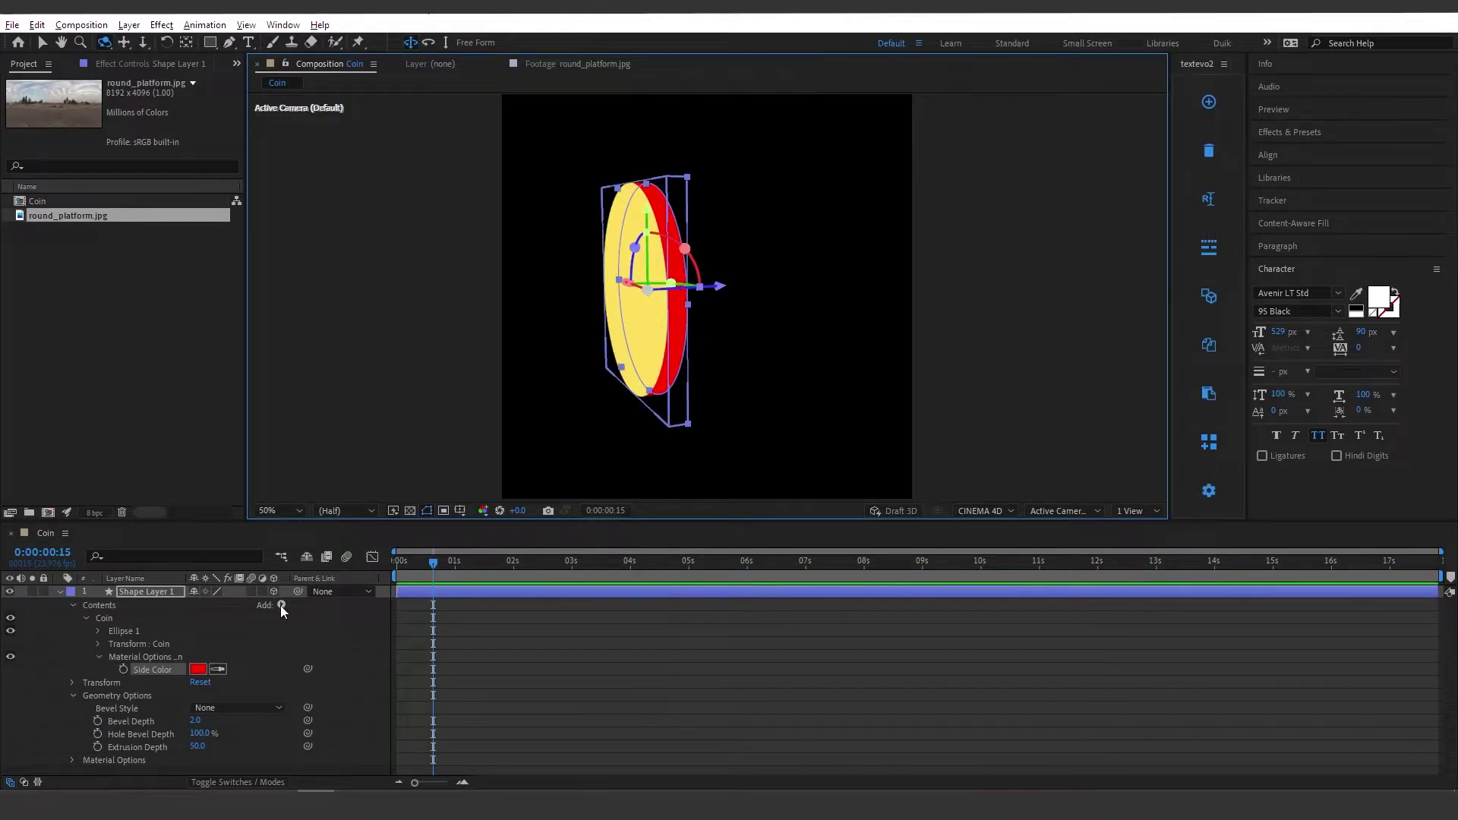
left_click(281, 605)
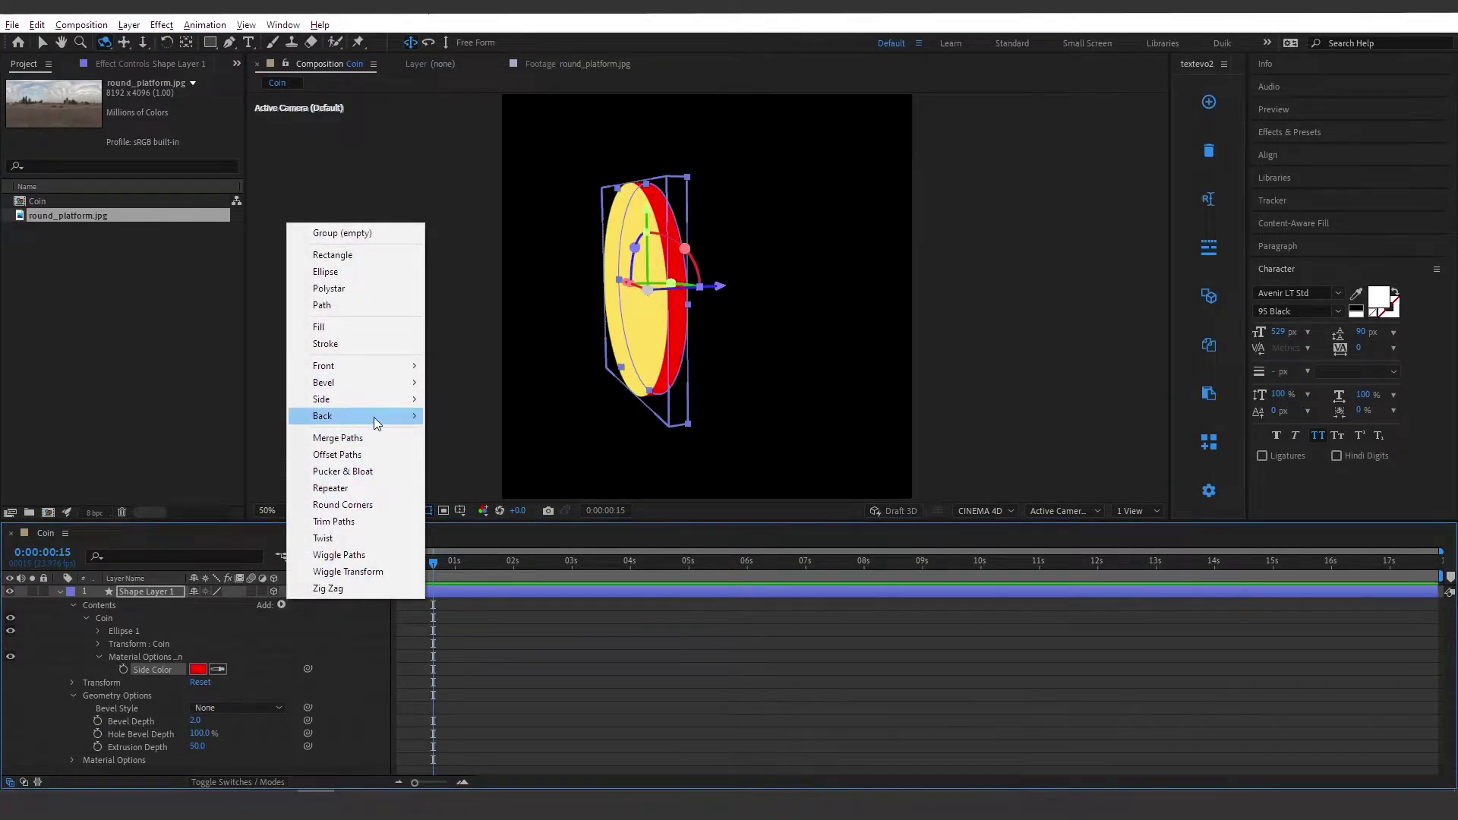
mouse_move(373, 417)
left_click(458, 415)
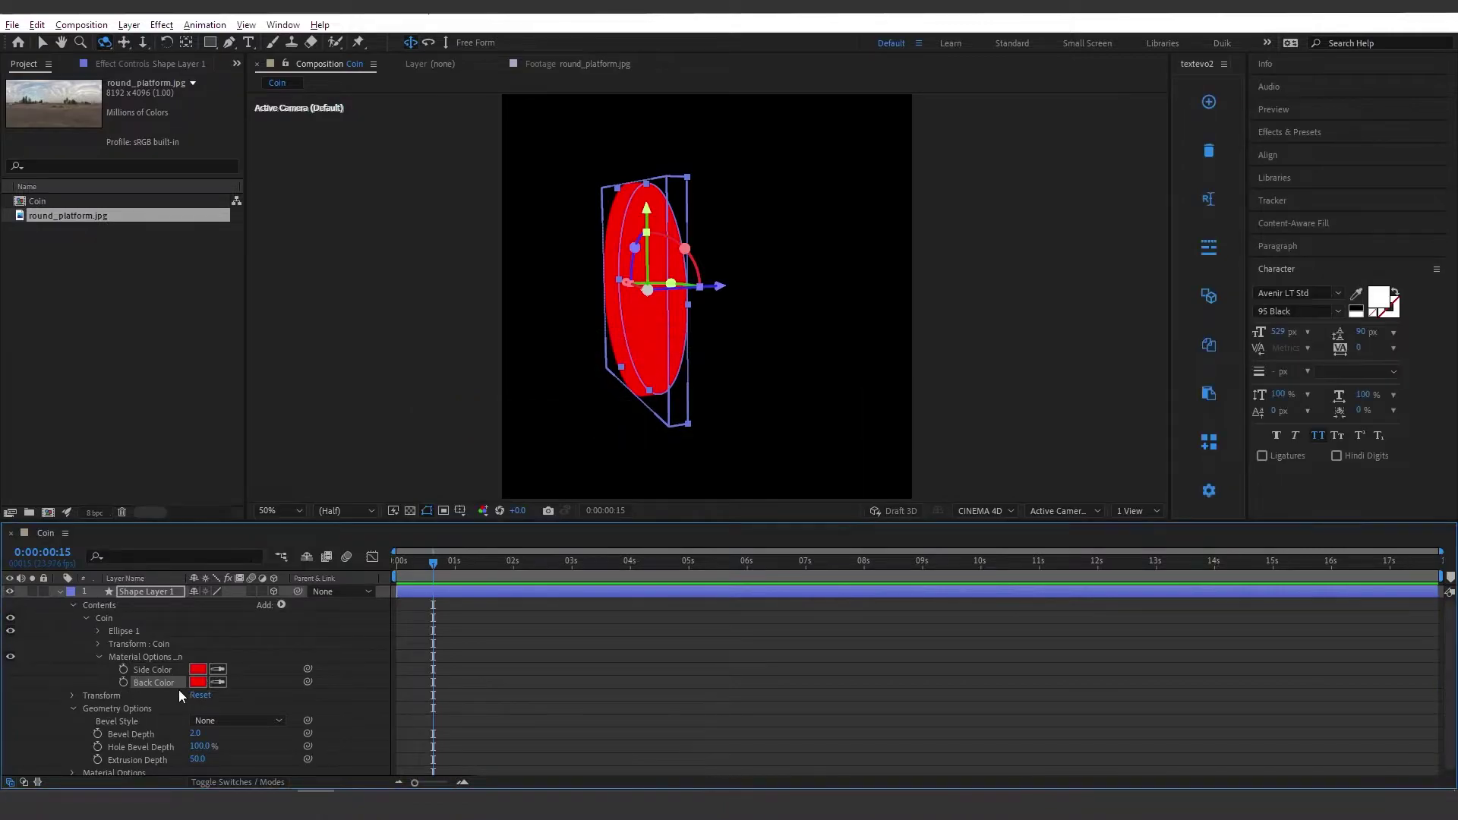
Step: Set the Coin group's Back Color to bright green and inspect the coin's front and back
left_click(197, 681)
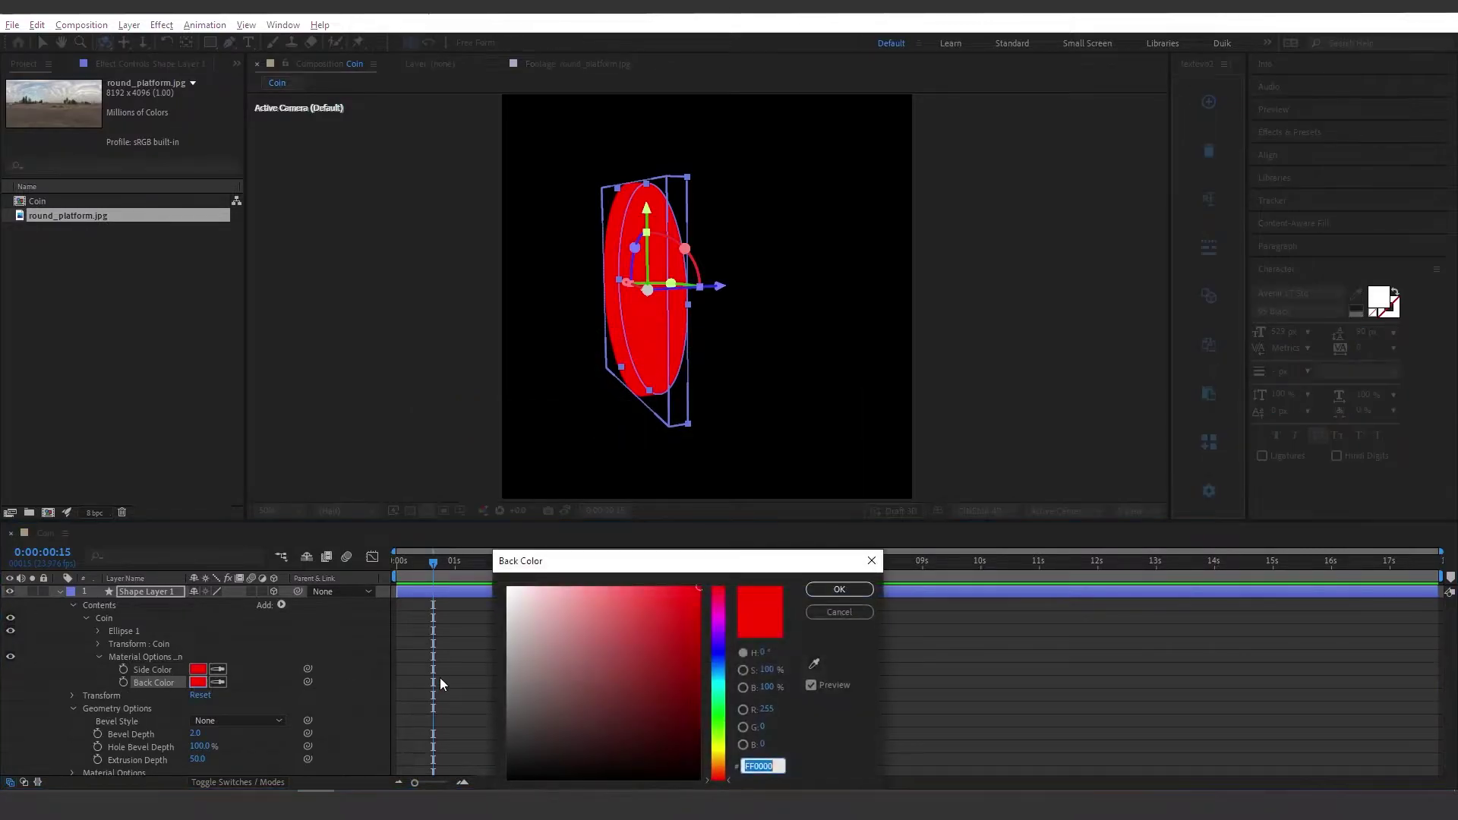
left_click(722, 715)
left_click(833, 593)
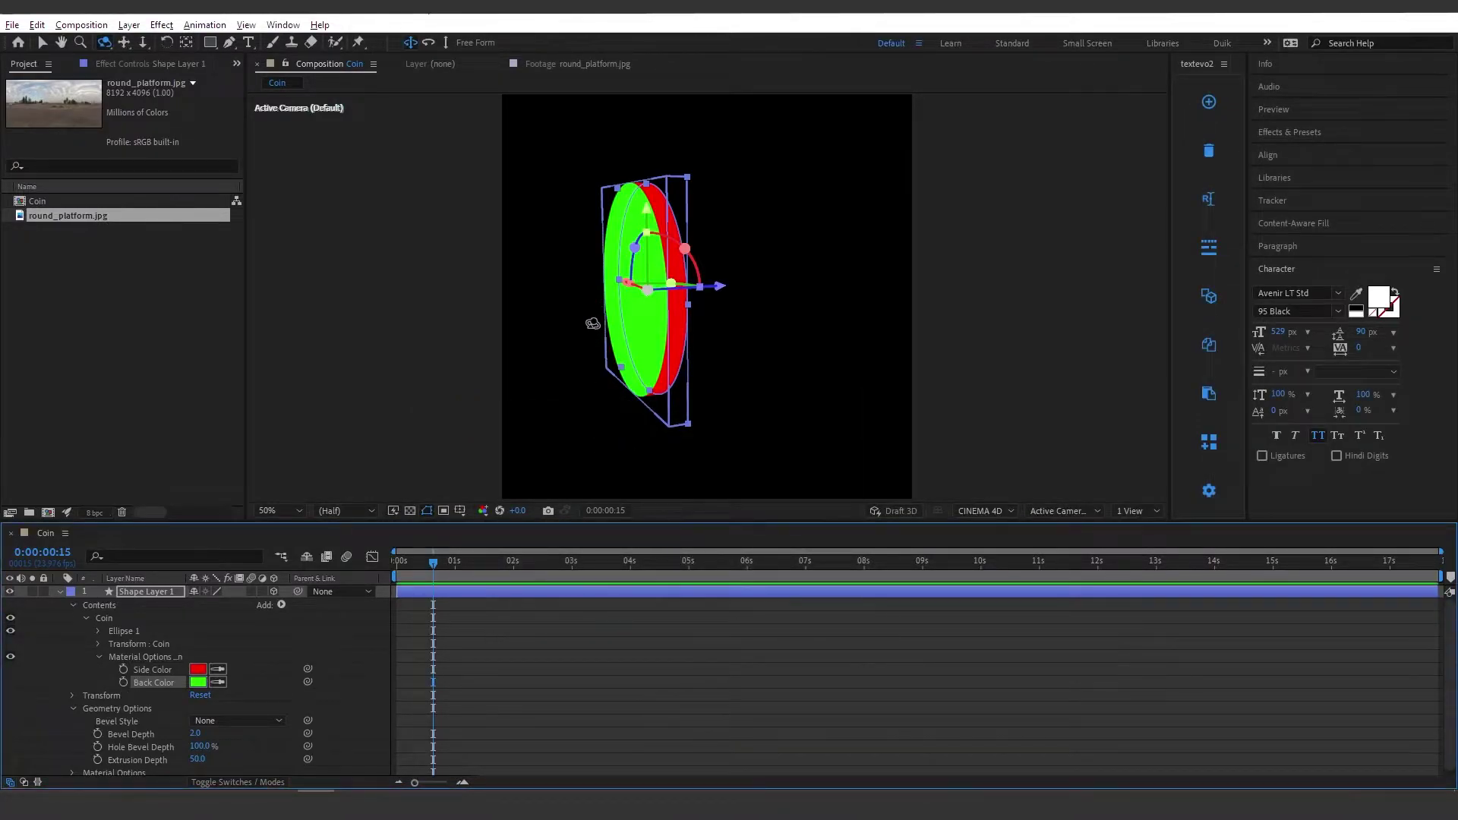
left_click_drag(643, 376, 607, 341)
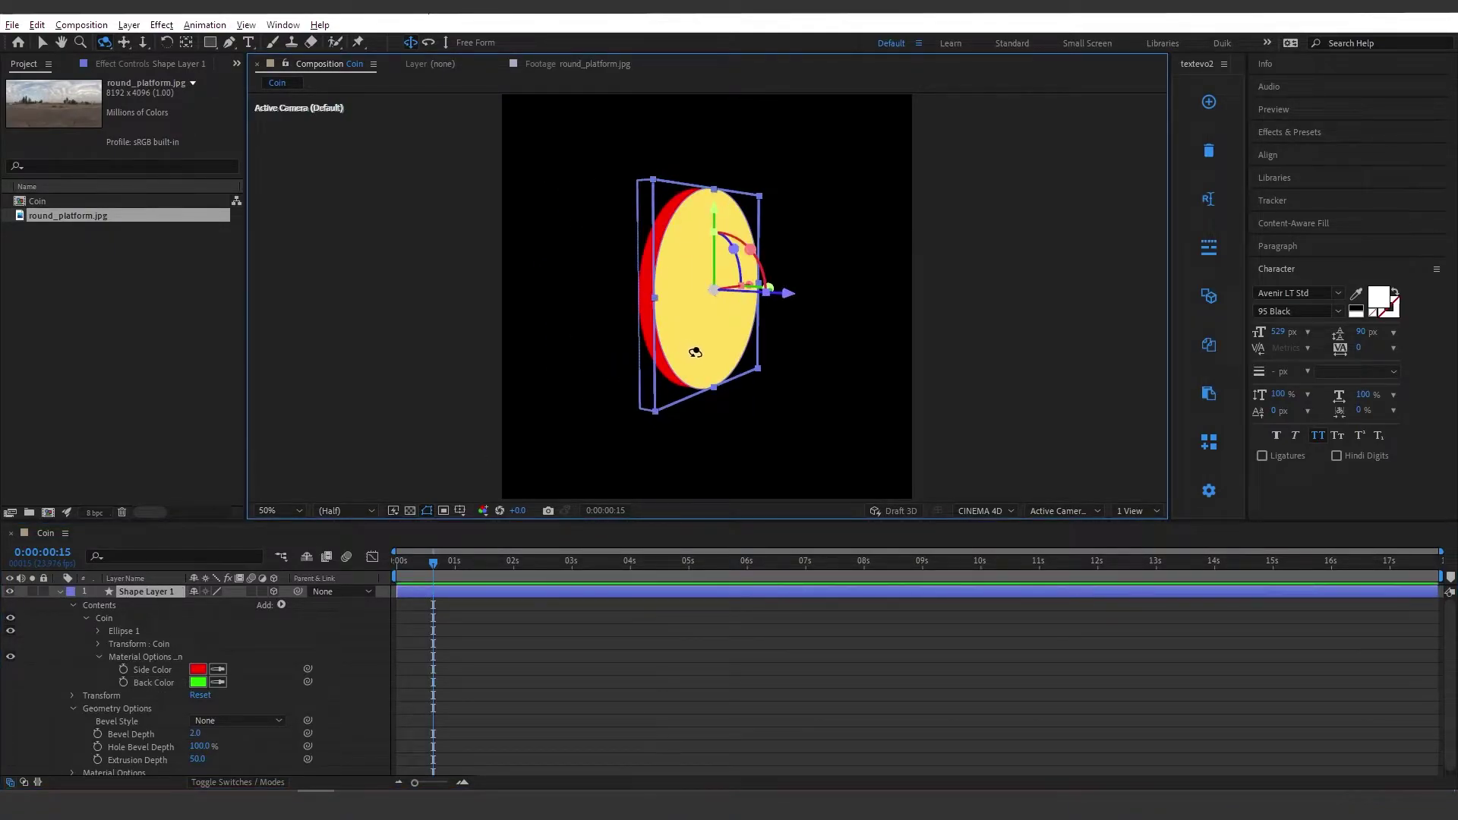
Step: Undo the addition and recolouring of the Back Color property
key("ctrl+z")
key("ctrl+z")
key("ctrl+z")
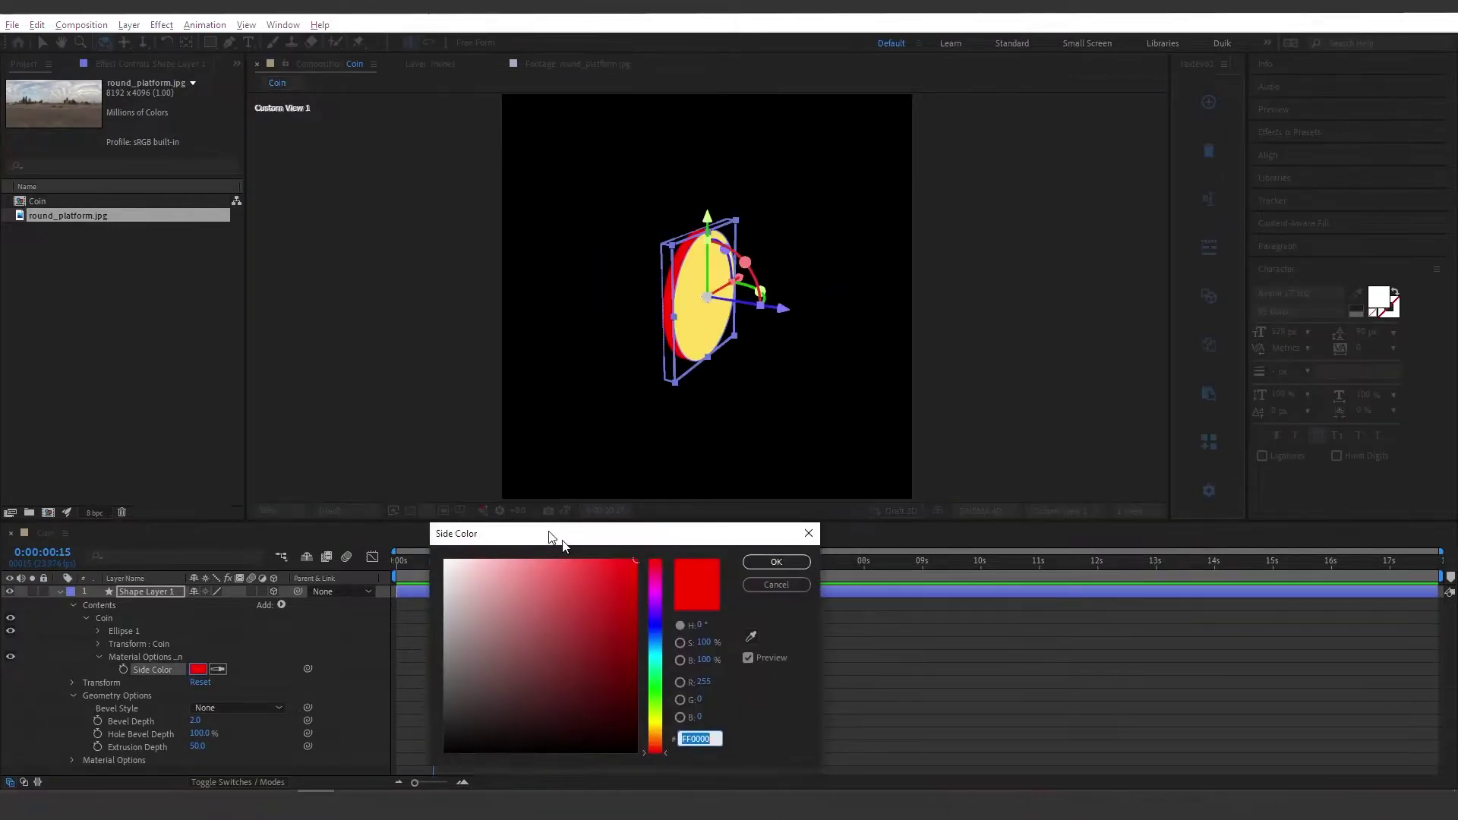
Step: Set the Coin group's Side Color to a darker, more saturated gold, starting from FFDF5E
left_click_drag(551, 535, 431, 451)
type("FFDF5E")
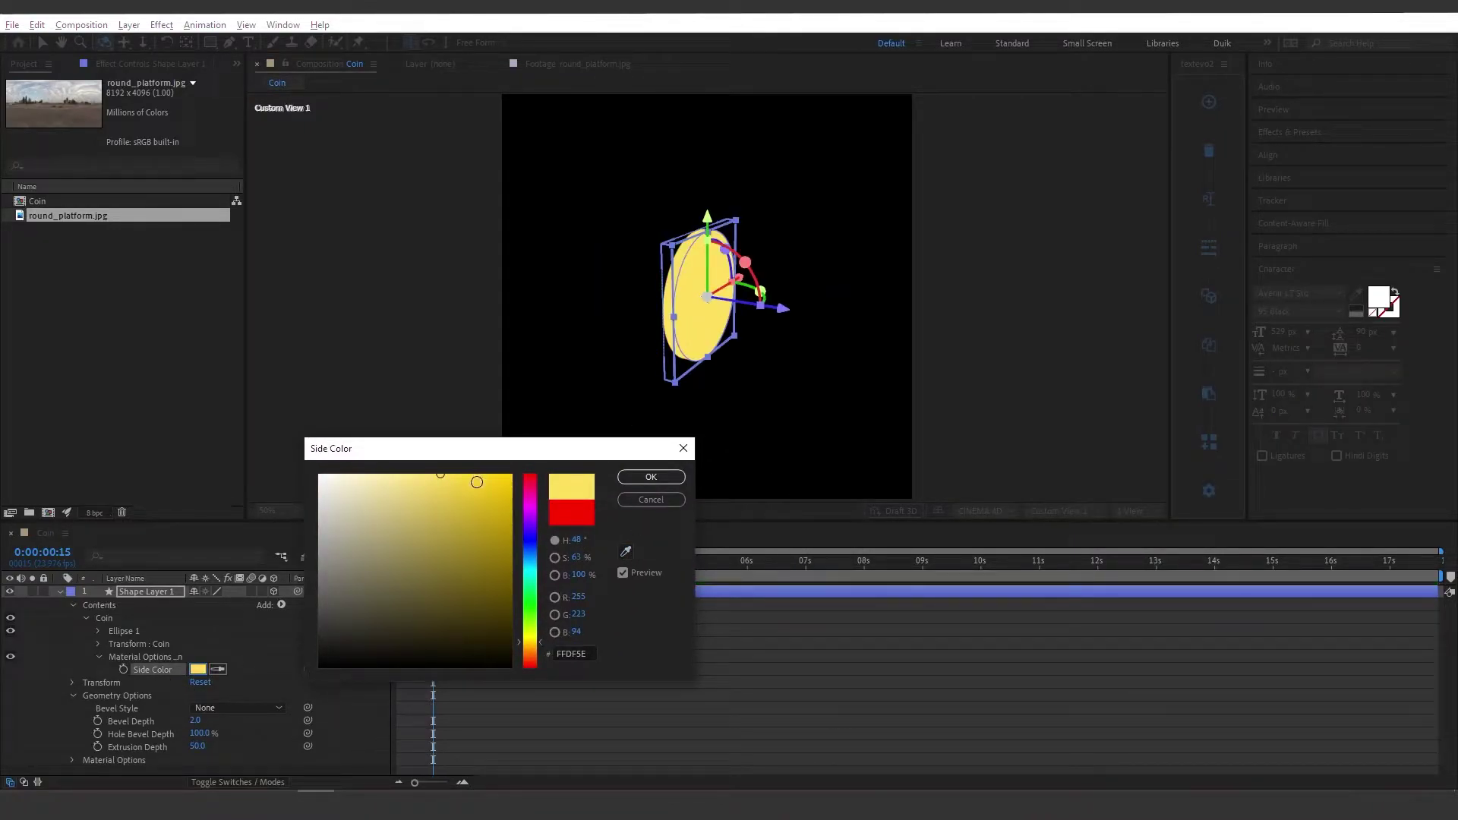
mouse_move(583, 576)
left_mouse_down()
mouse_move(562, 579)
mouse_move(593, 559)
left_mouse_up()
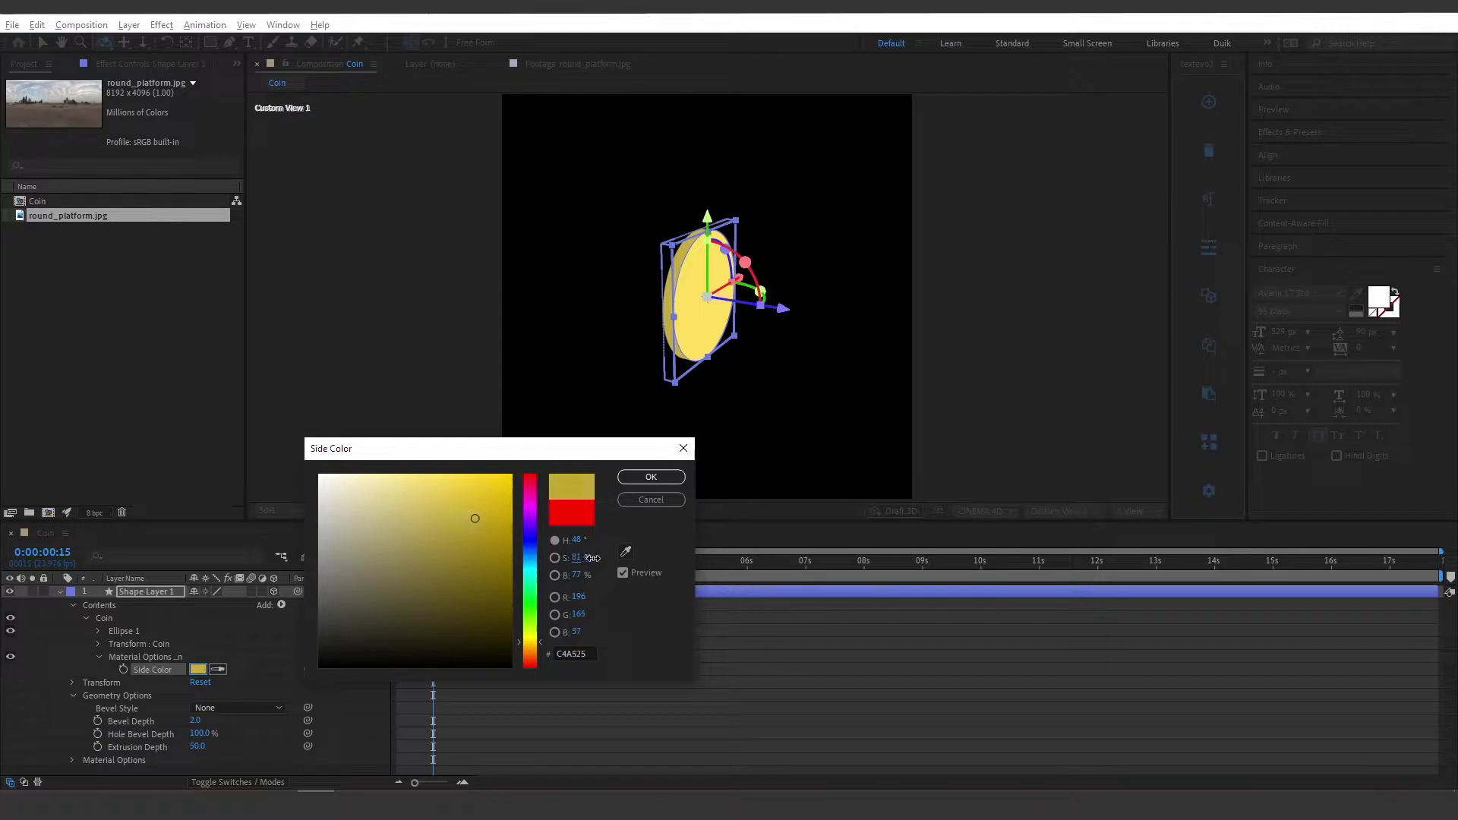
key("Return")
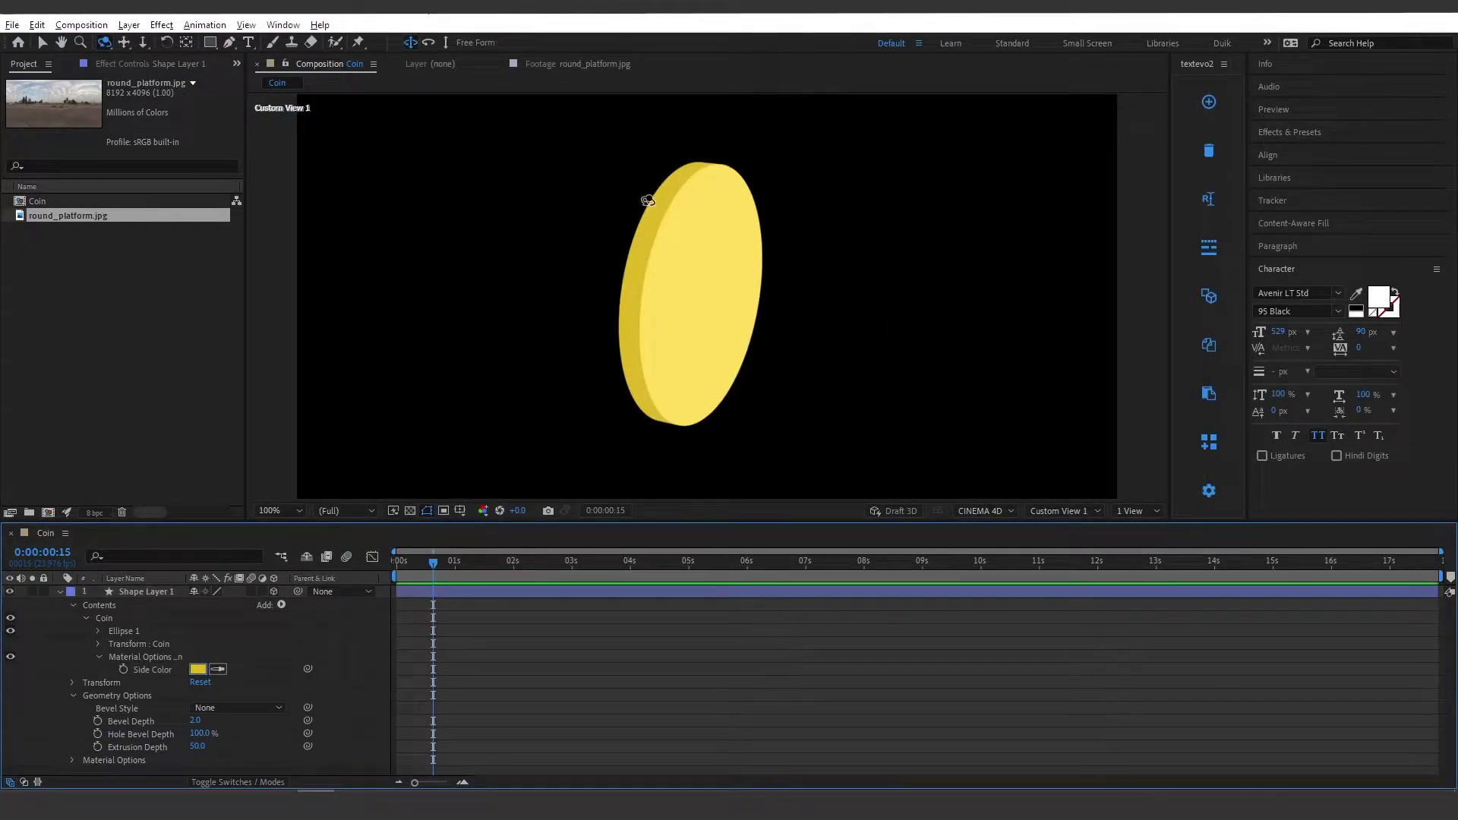
left_click_drag(693, 312, 612, 293)
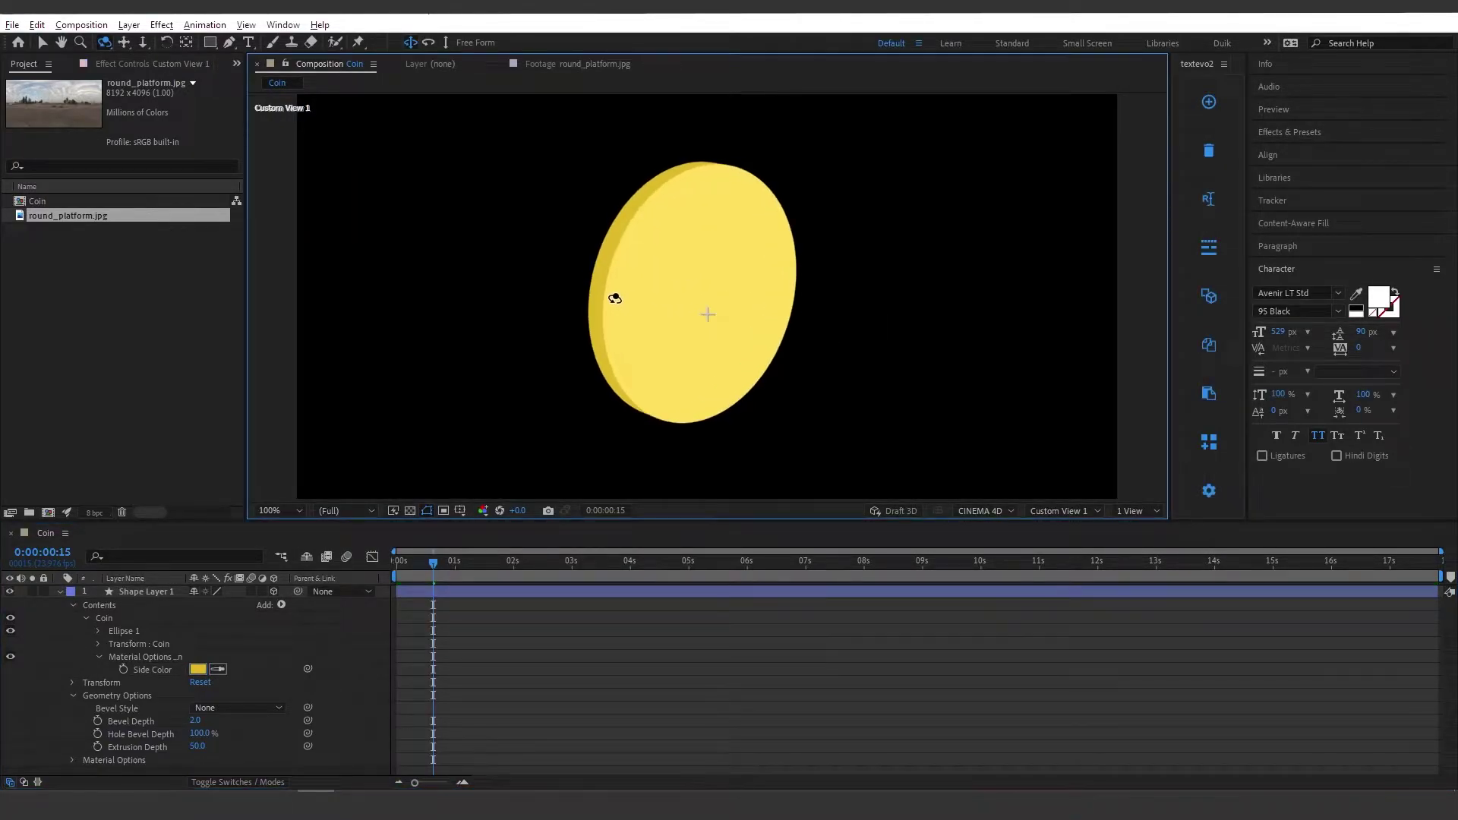
Step: Rename the coin's shape layer as Coin
key("Return")
type("Coin")
key("Return")
Step: Duplicate the Coin layer and name the copy Coin Strapping
key("ctrl+d")
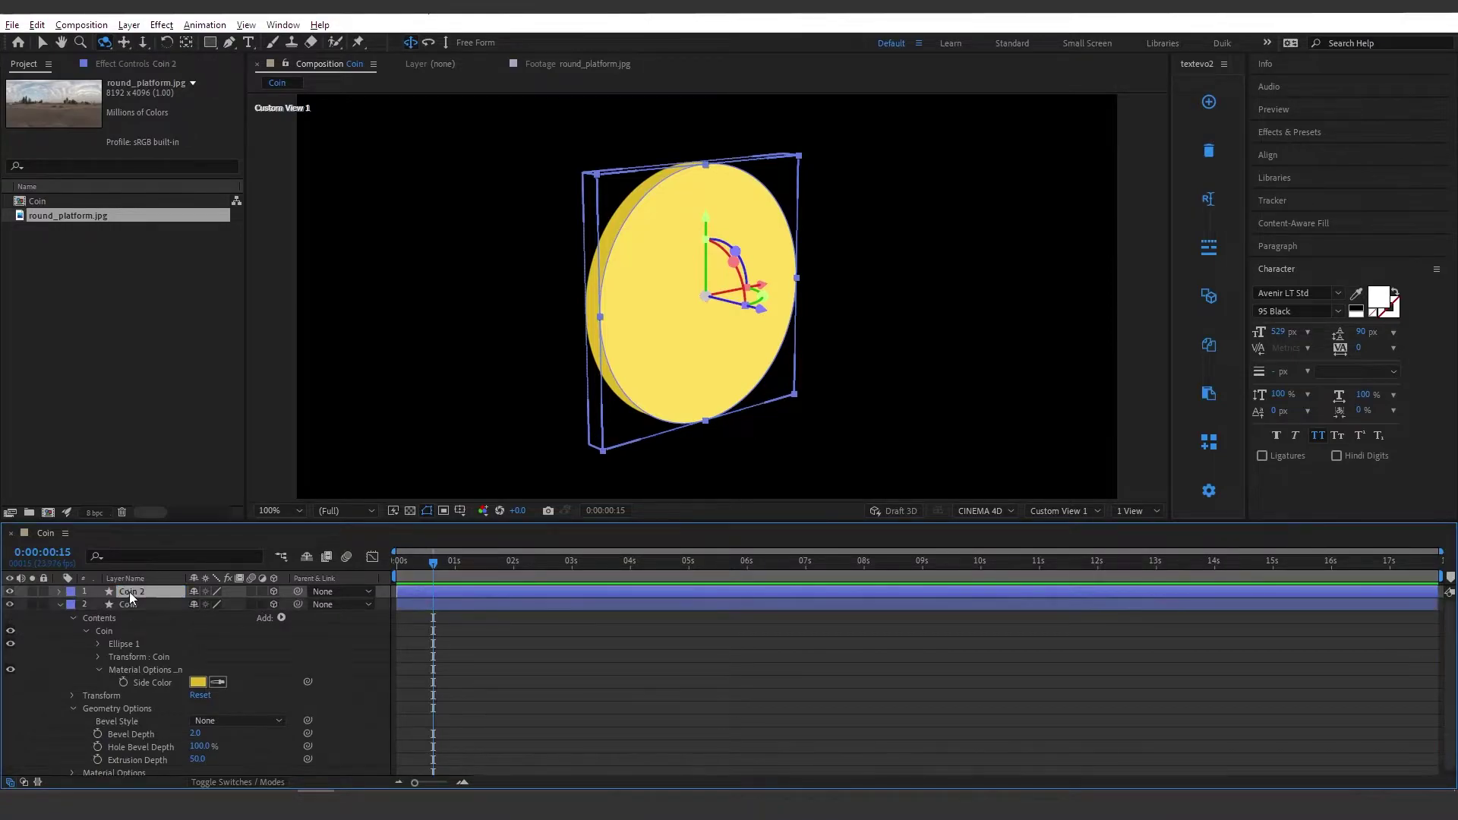
key("Return")
type("Coin Strapping")
key("Return")
Step: Turn off Fill 1 and turn on Stroke 1 for Ellipse 1 in the Coin Strapping layer
left_click(60, 605)
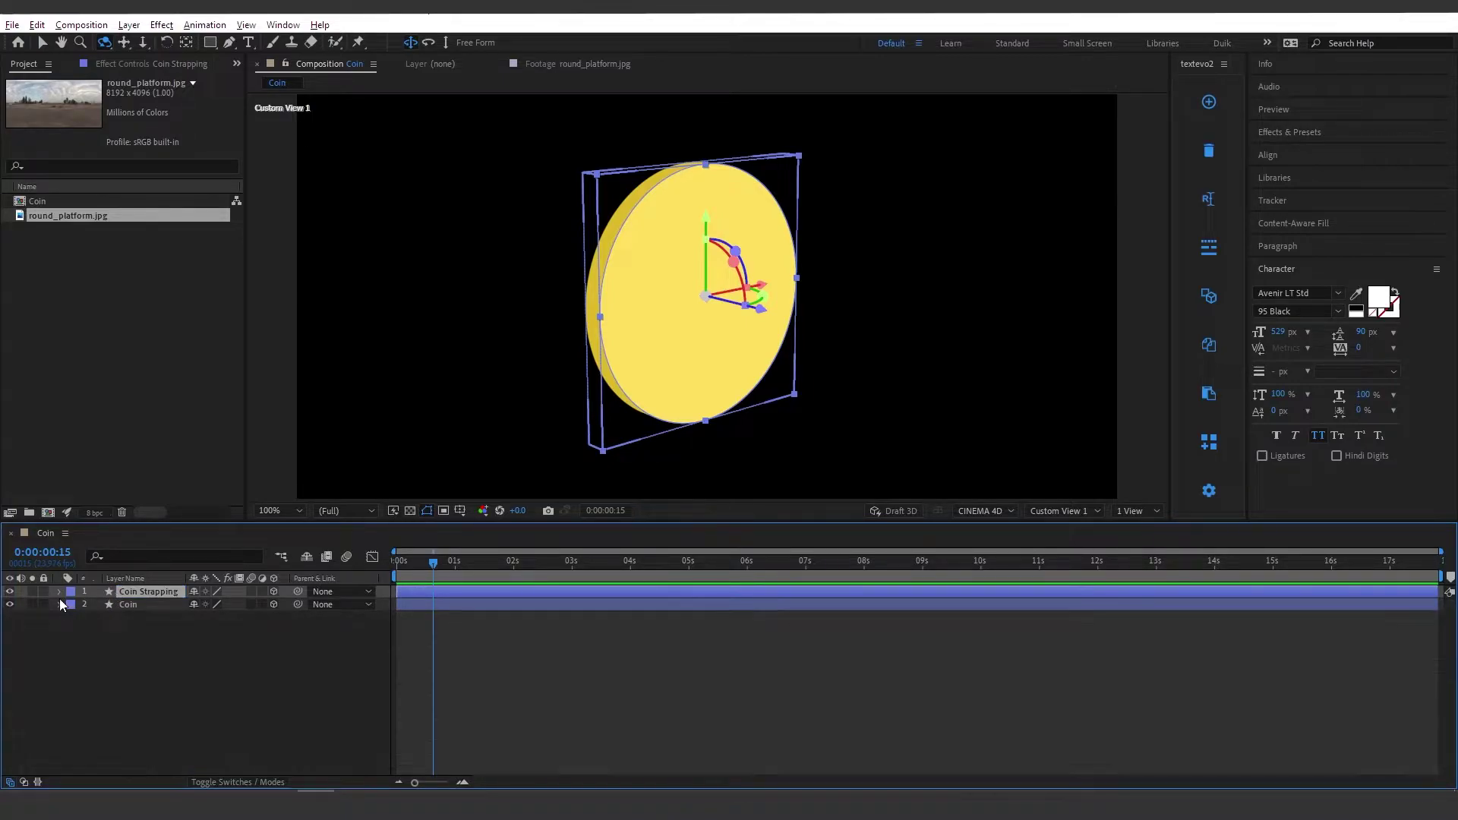
left_click(60, 591)
left_click(74, 604)
left_click(87, 617)
left_click(99, 630)
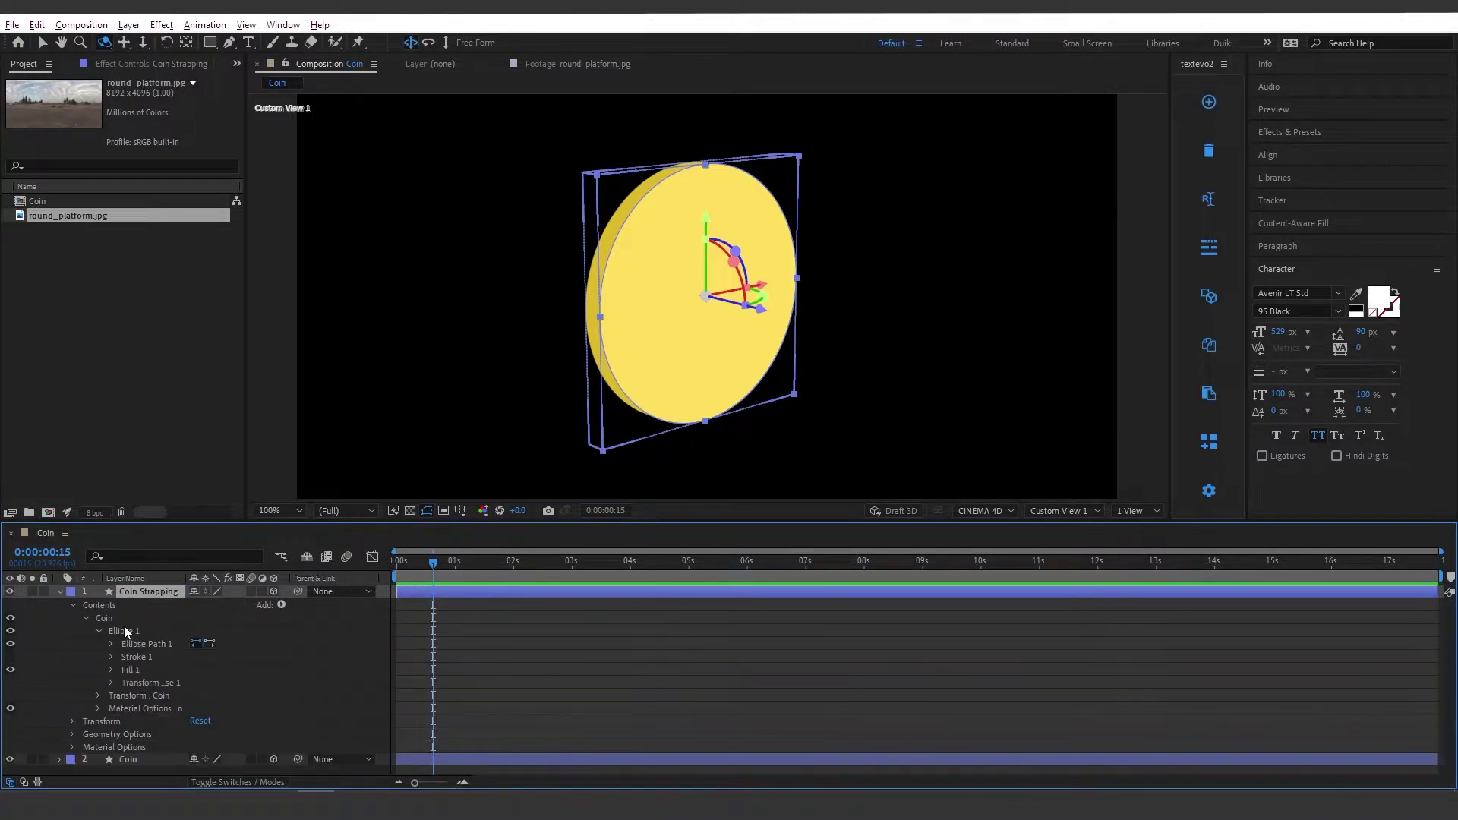
left_click(129, 669)
left_click(10, 656)
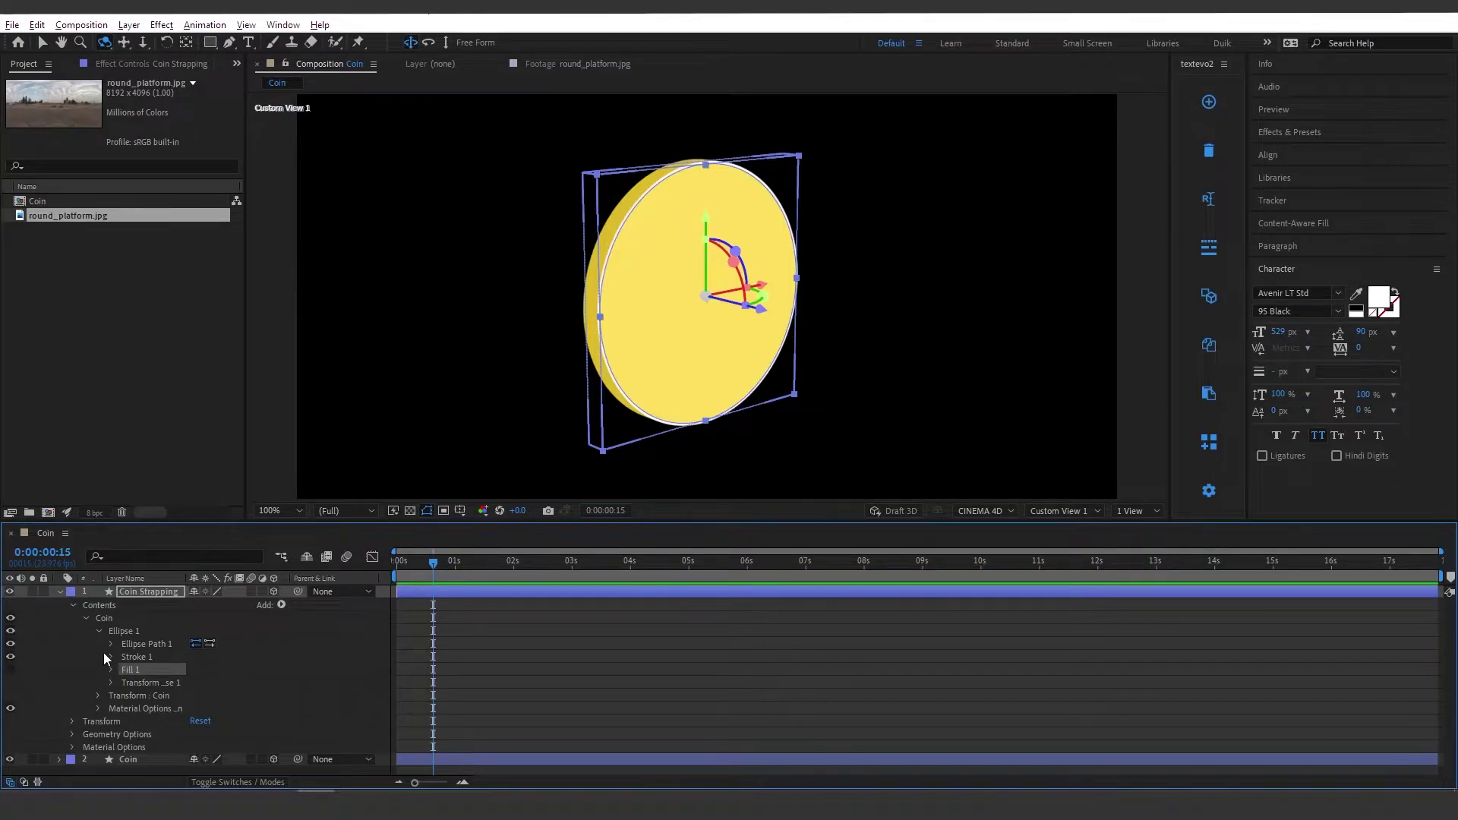
Step: Set the Coin Strapping layer's Extrusion Depth to 80
left_click(72, 734)
scroll(139, 614, "down", 2)
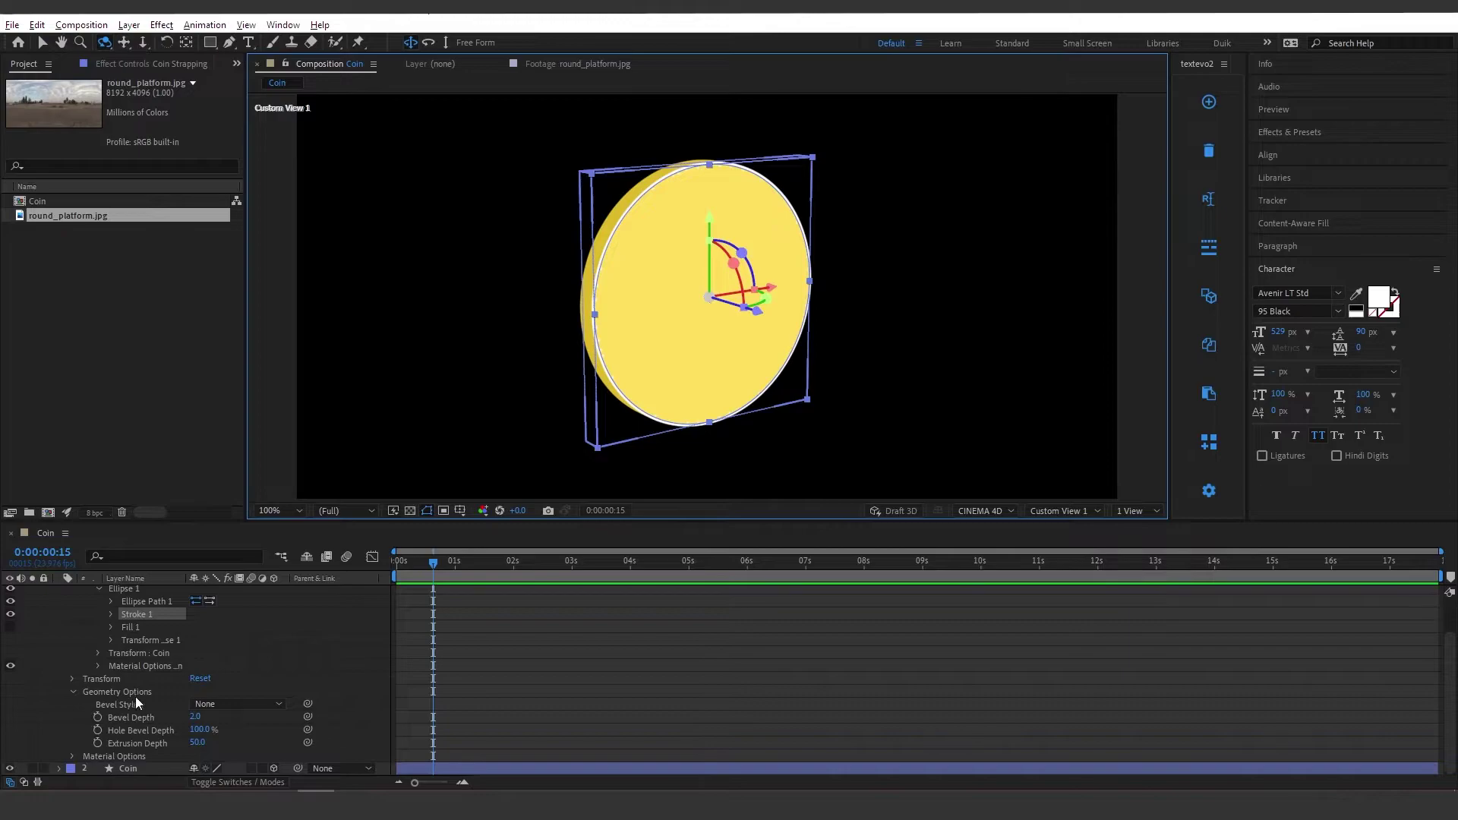
left_click(196, 743)
type("75")
key("Return")
left_click(198, 743)
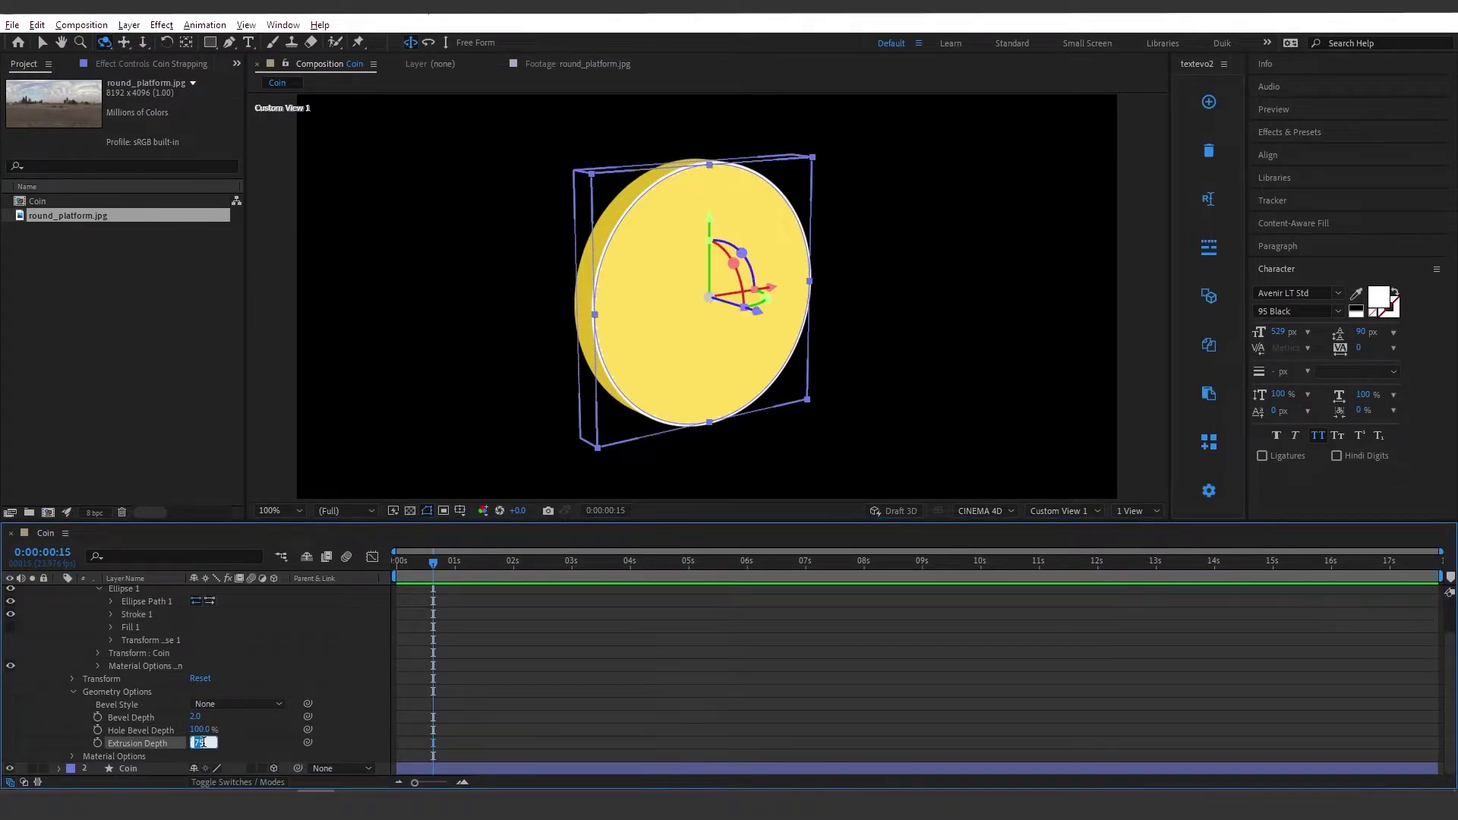
type("80")
left_click(342, 728)
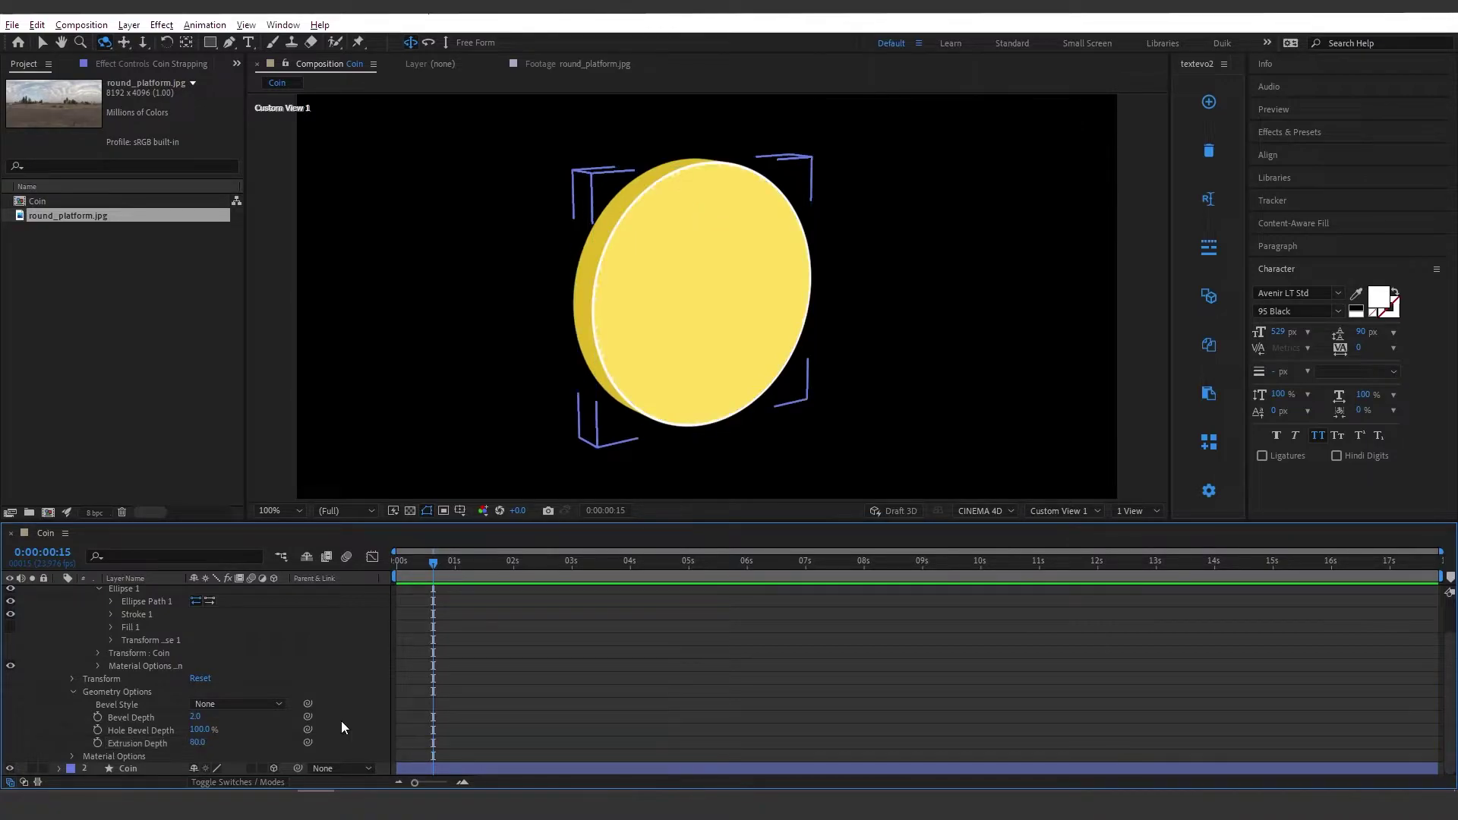
Step: Set the Z value of the Coin Strapping layer's Anchor Point to 40, half its extrusion depth
scroll(267, 741, "up", 2)
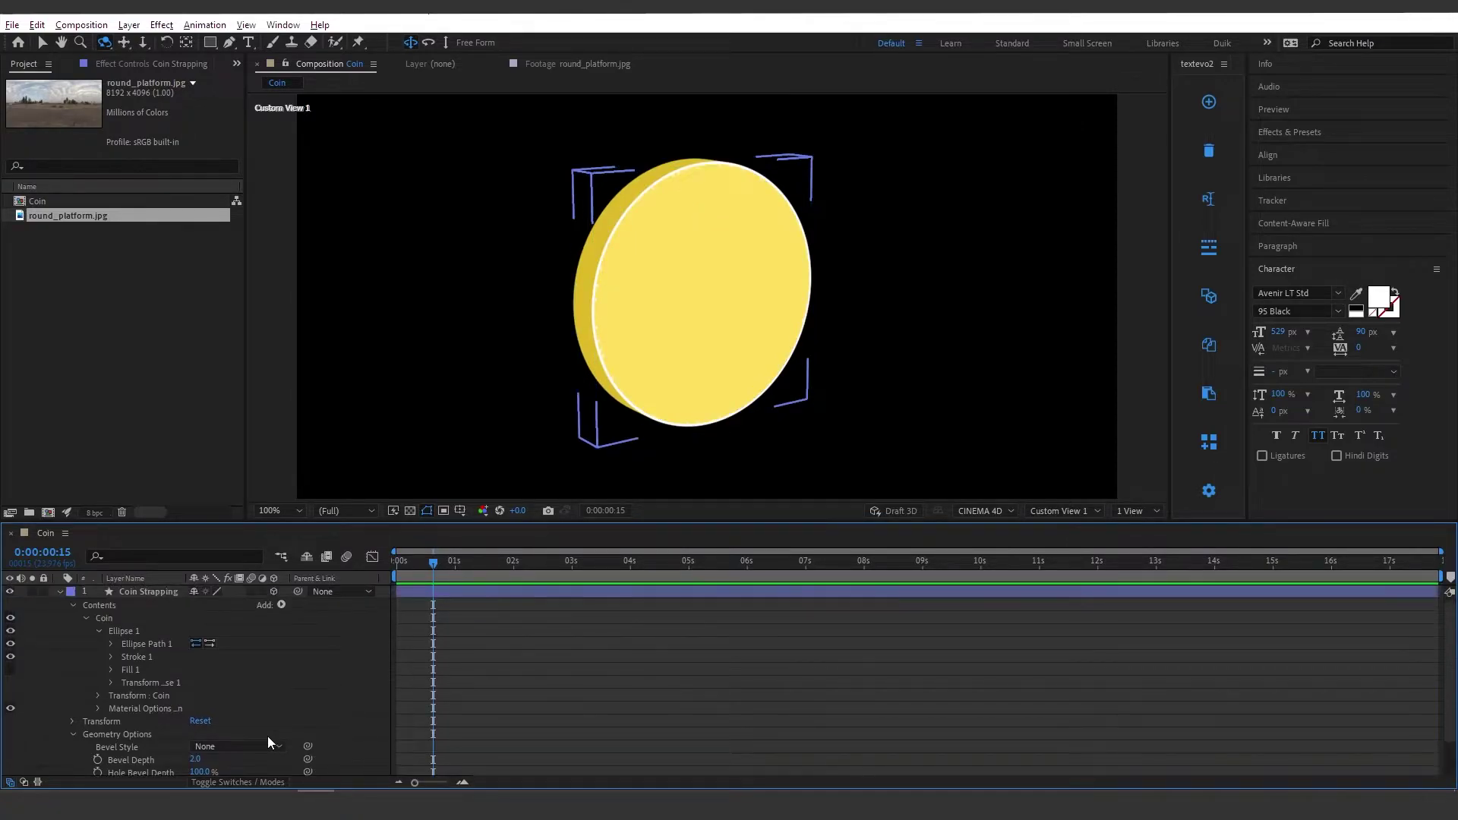
left_click(169, 591)
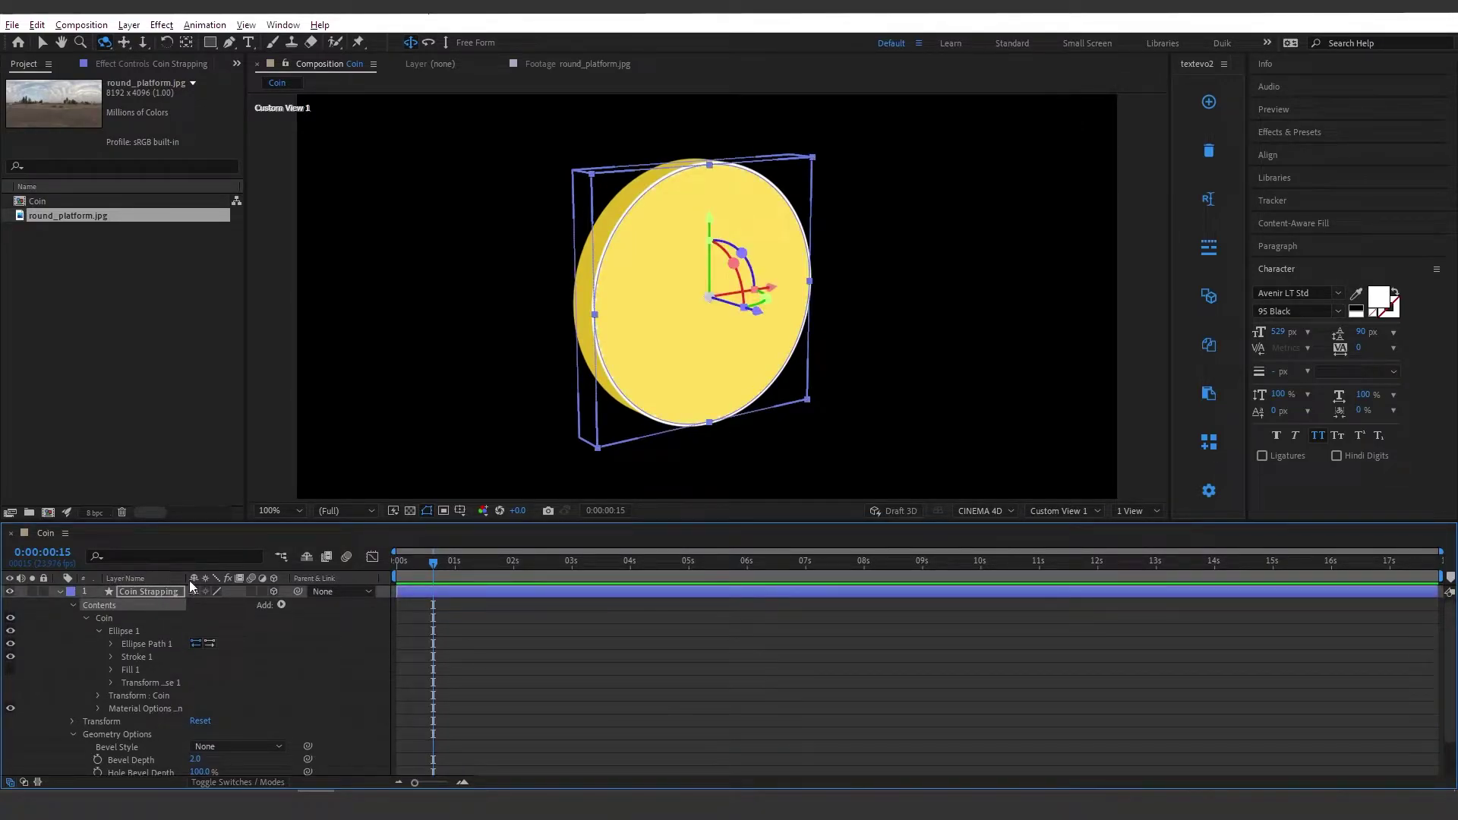
left_click(72, 605)
left_click(73, 619)
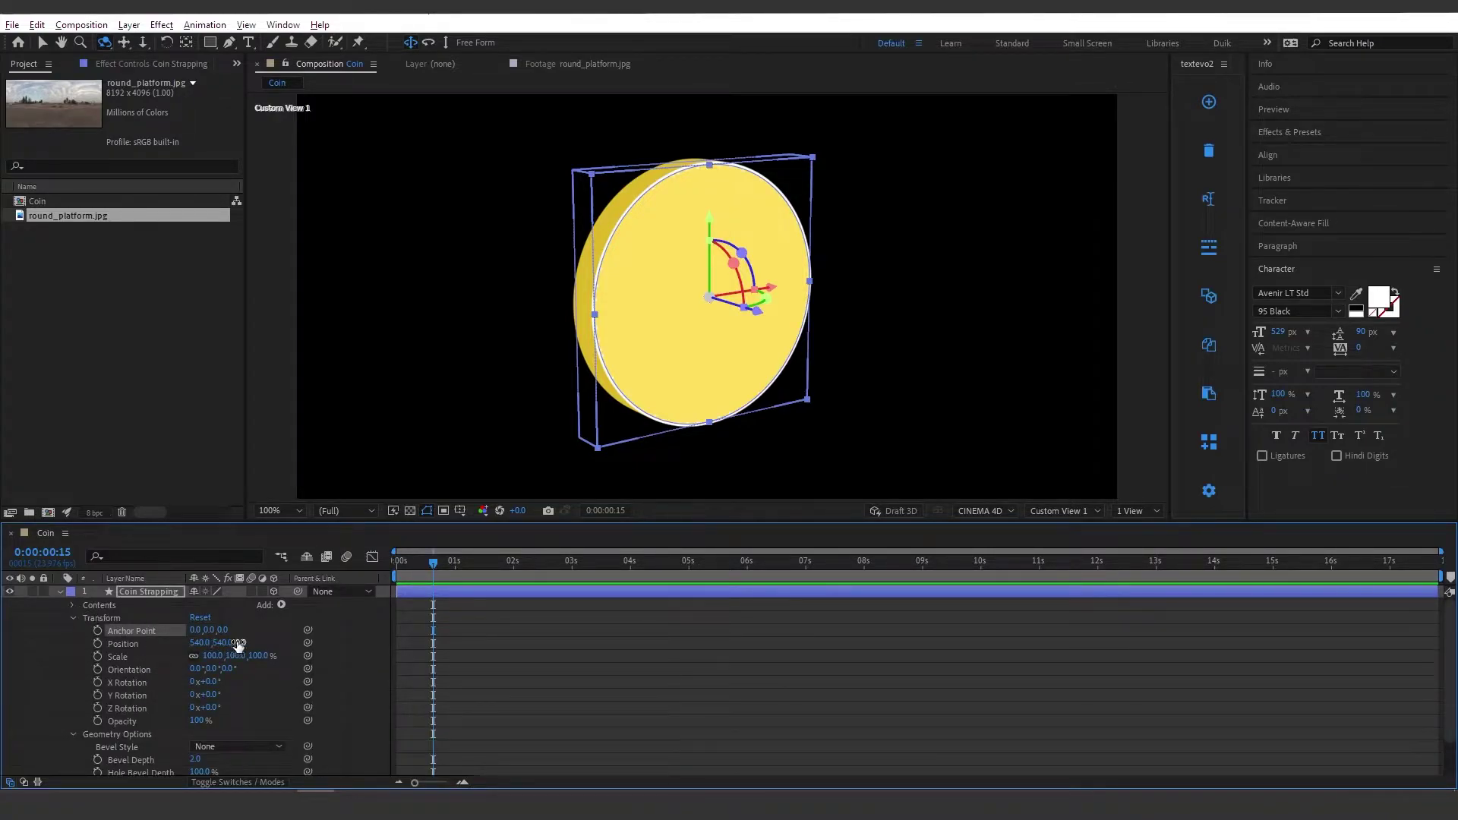
scroll(240, 671, "down", 2)
scroll(262, 714, "up", 2)
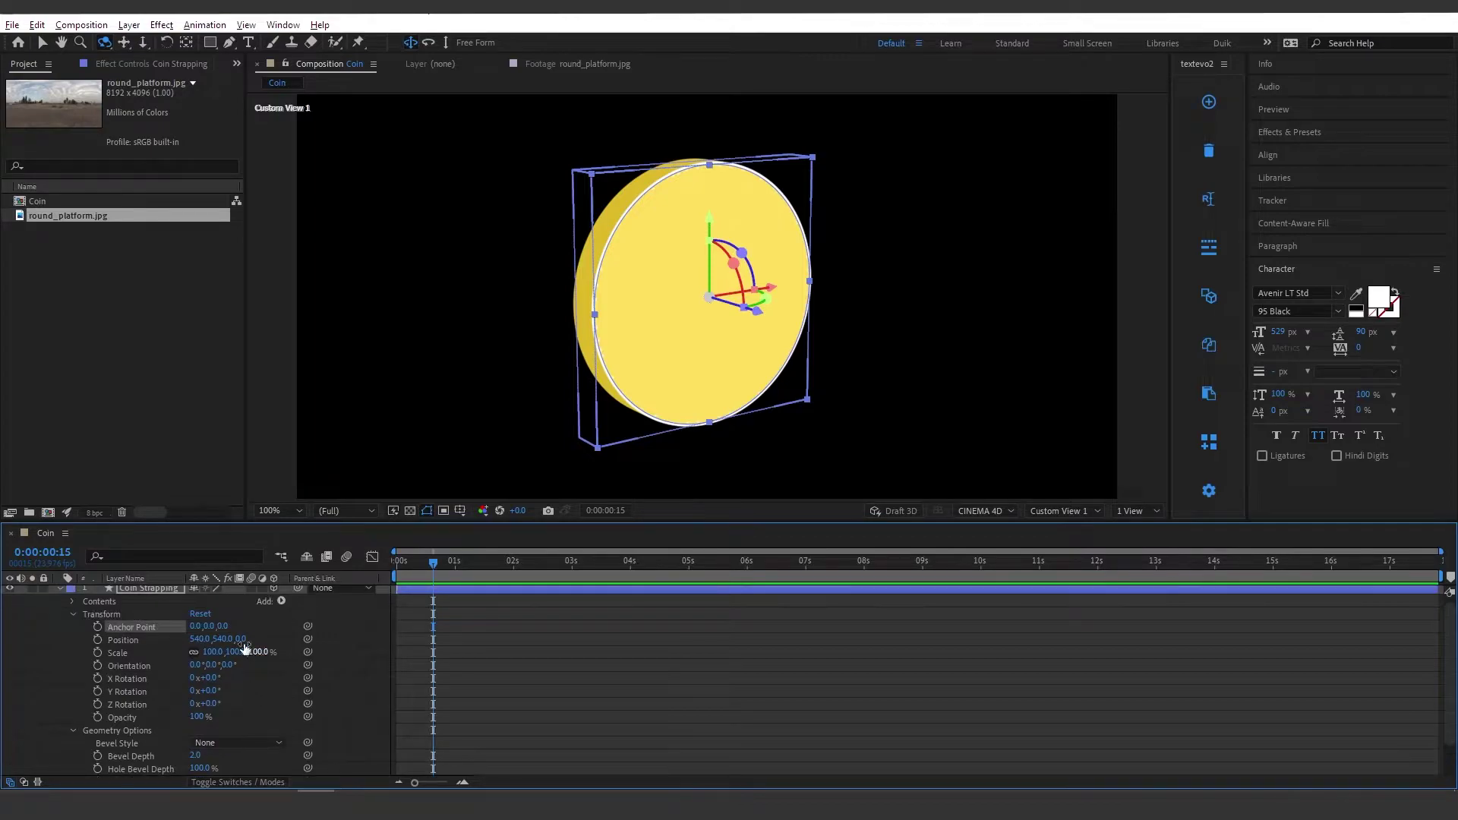
type("40")
key("Return")
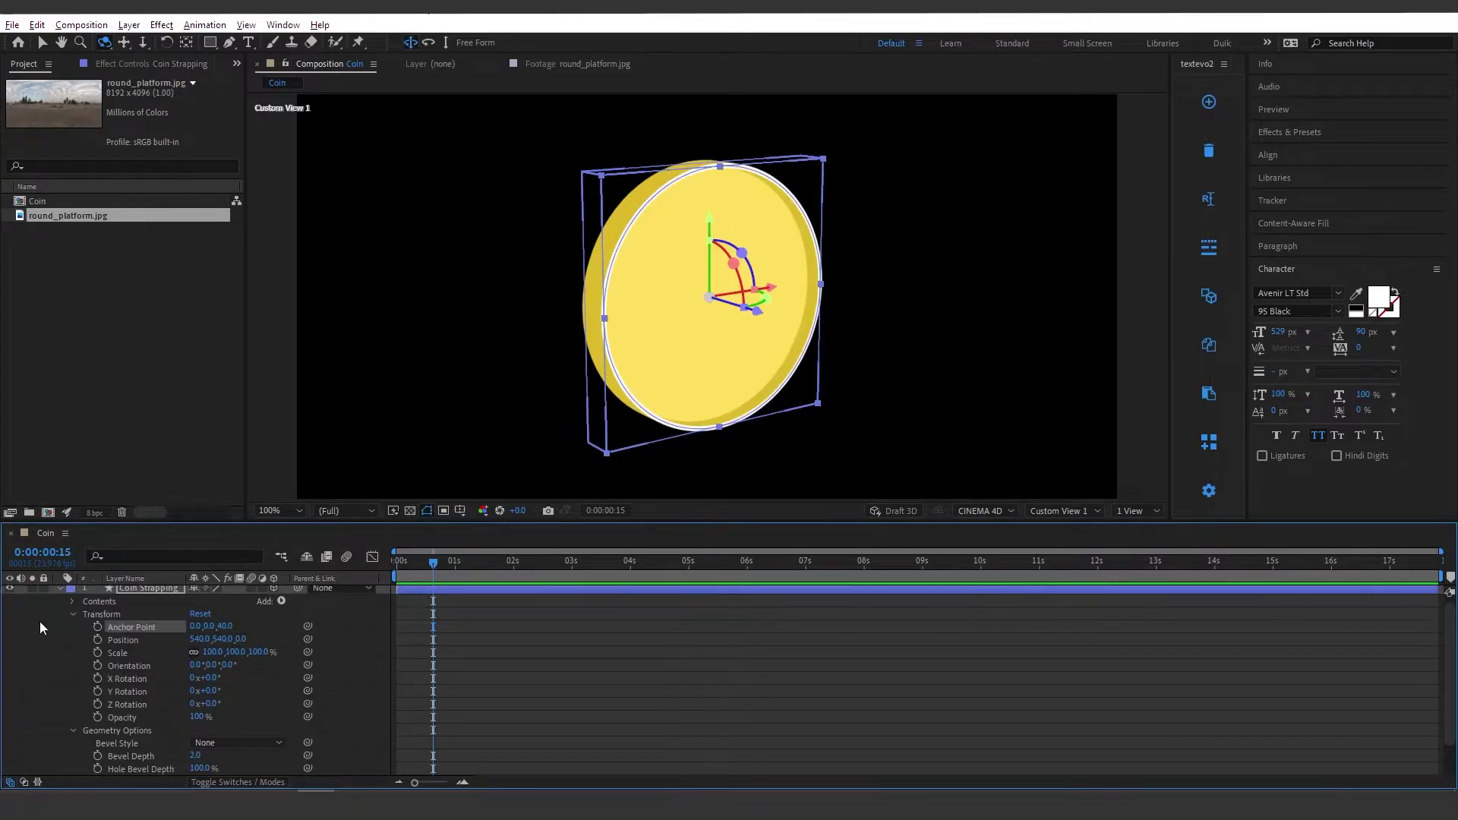
Step: Set the Z value of the Coin layer's Anchor Point to 25 and check the centring from the Top view
left_click(59, 589)
left_click(101, 605)
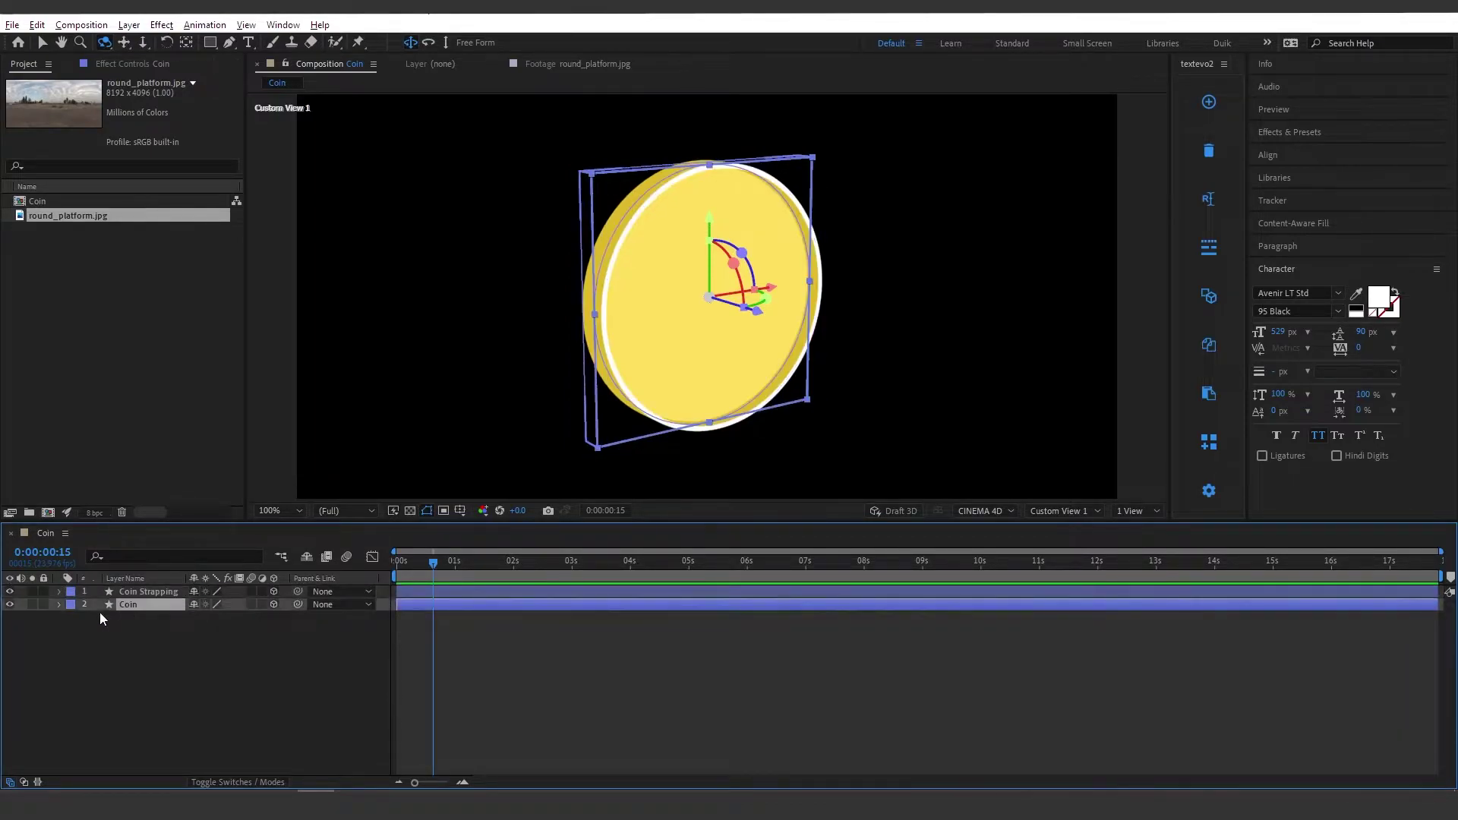
left_click(60, 604)
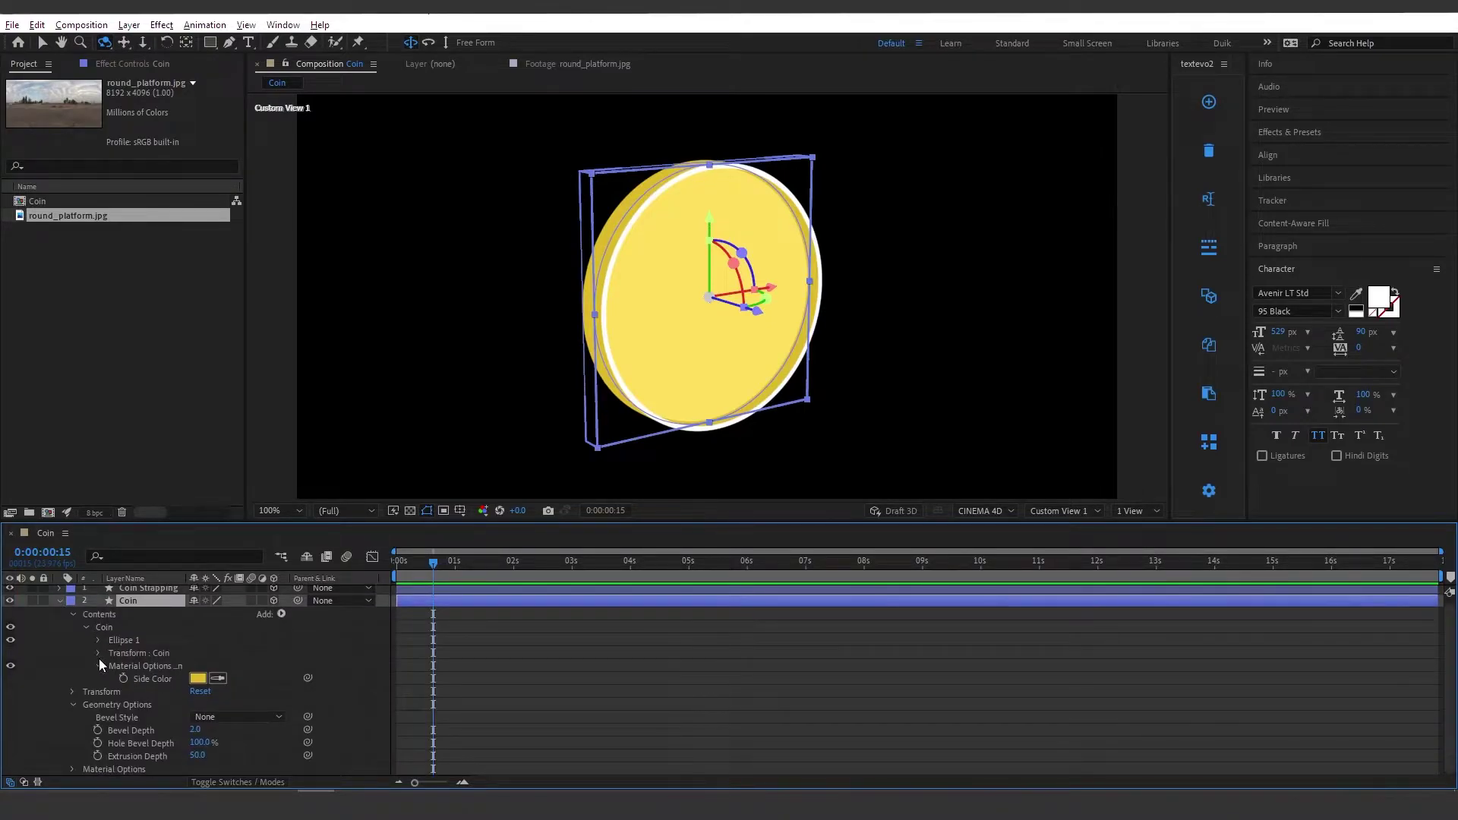
left_click(71, 692)
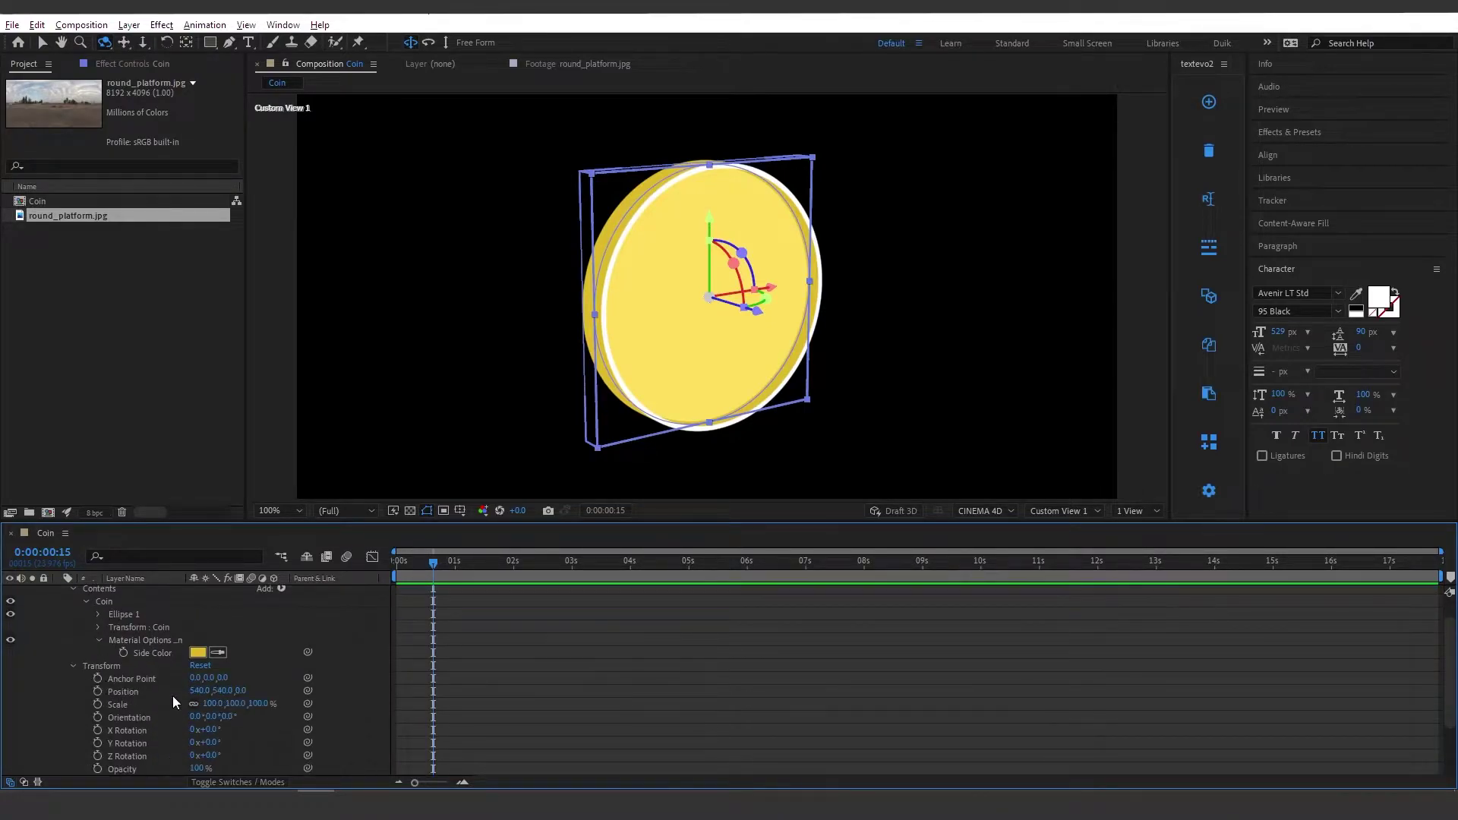
left_click(229, 676)
type("25")
key("Return")
left_click(1061, 510)
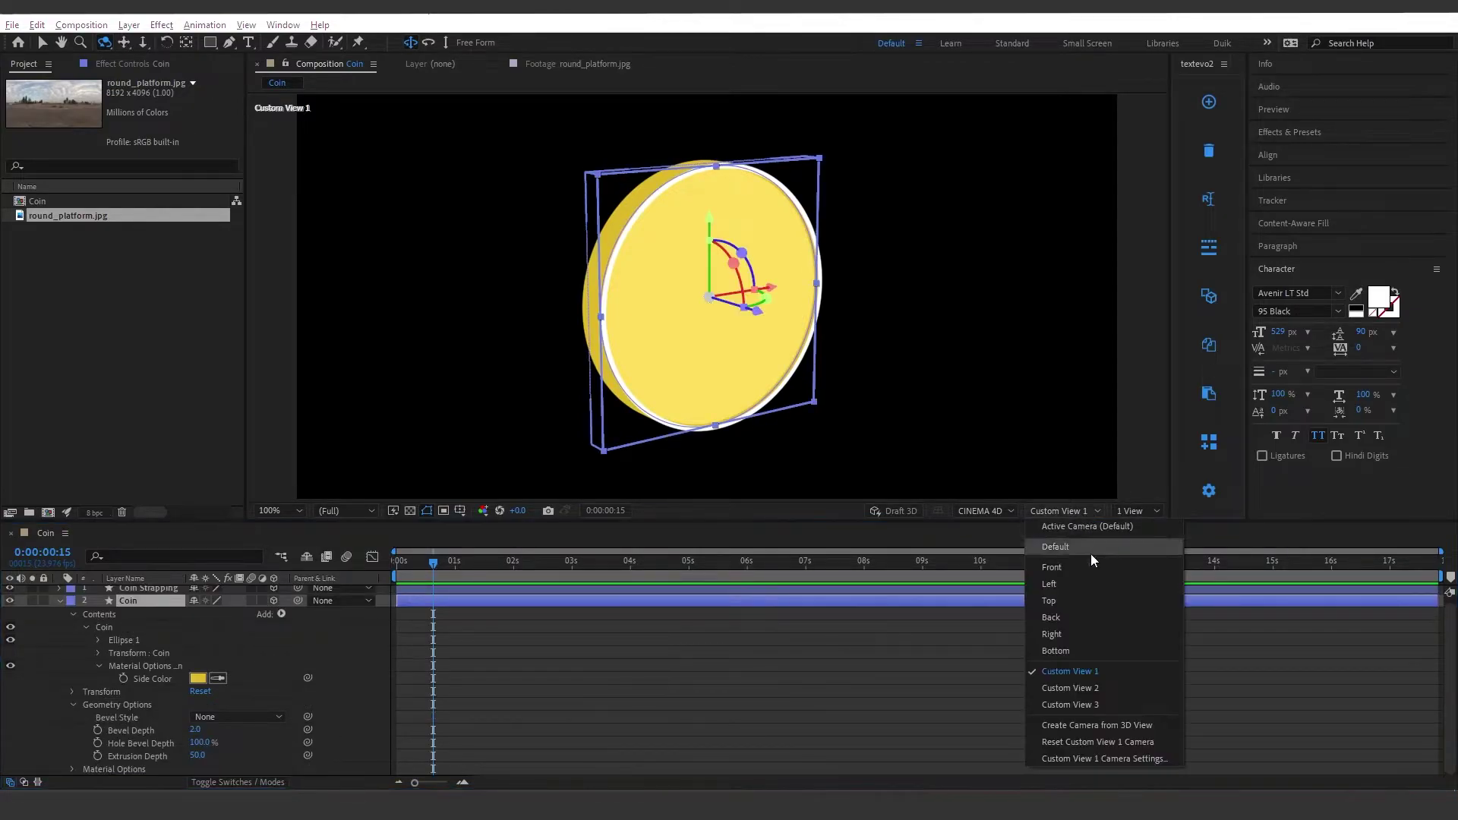
left_click(1077, 601)
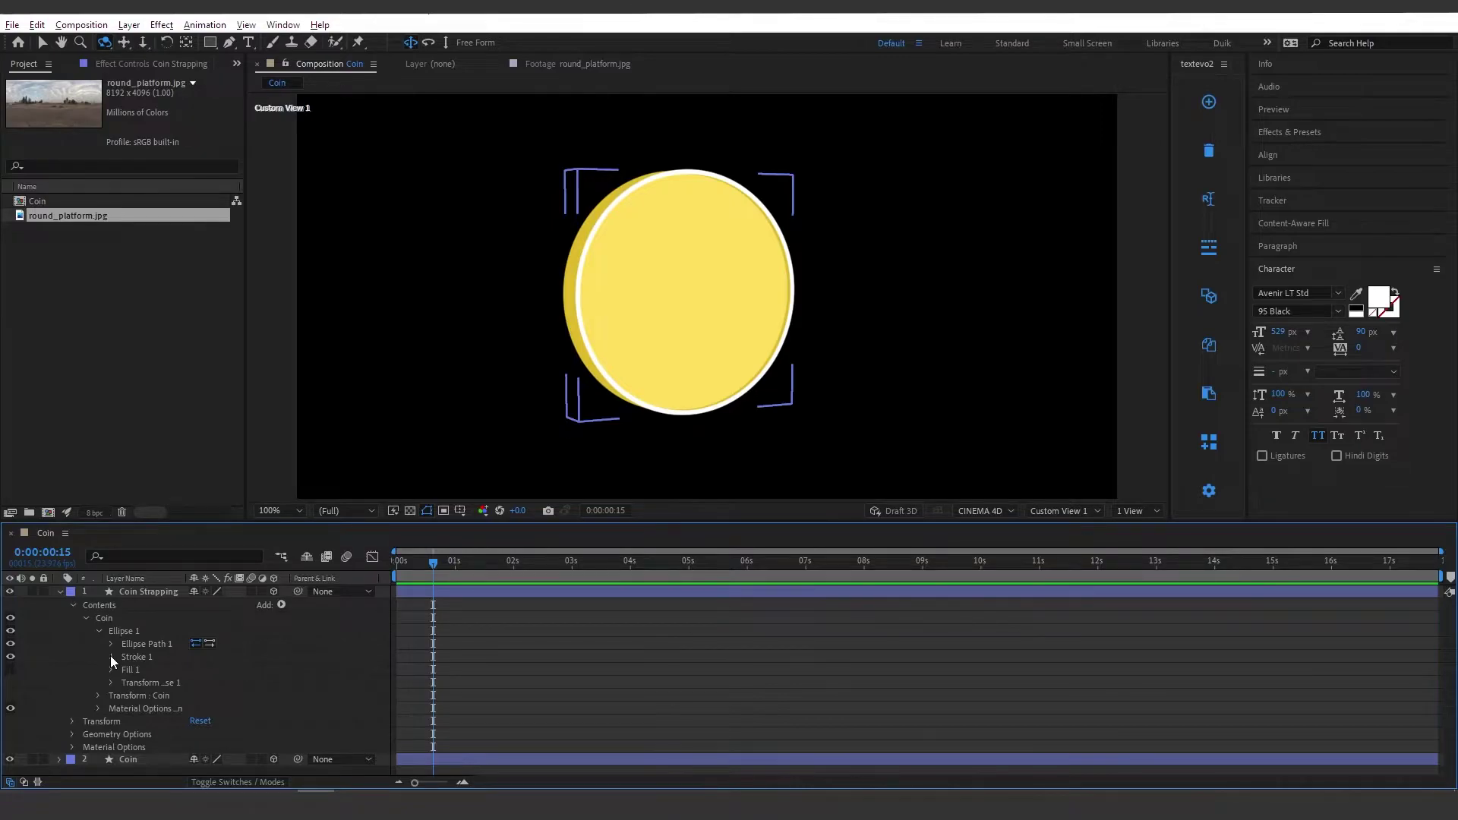
Step: Add a dash pattern to Stroke 1 of the Coin Strapping layer's ellipse and inspect the ridged edge
left_click(111, 656)
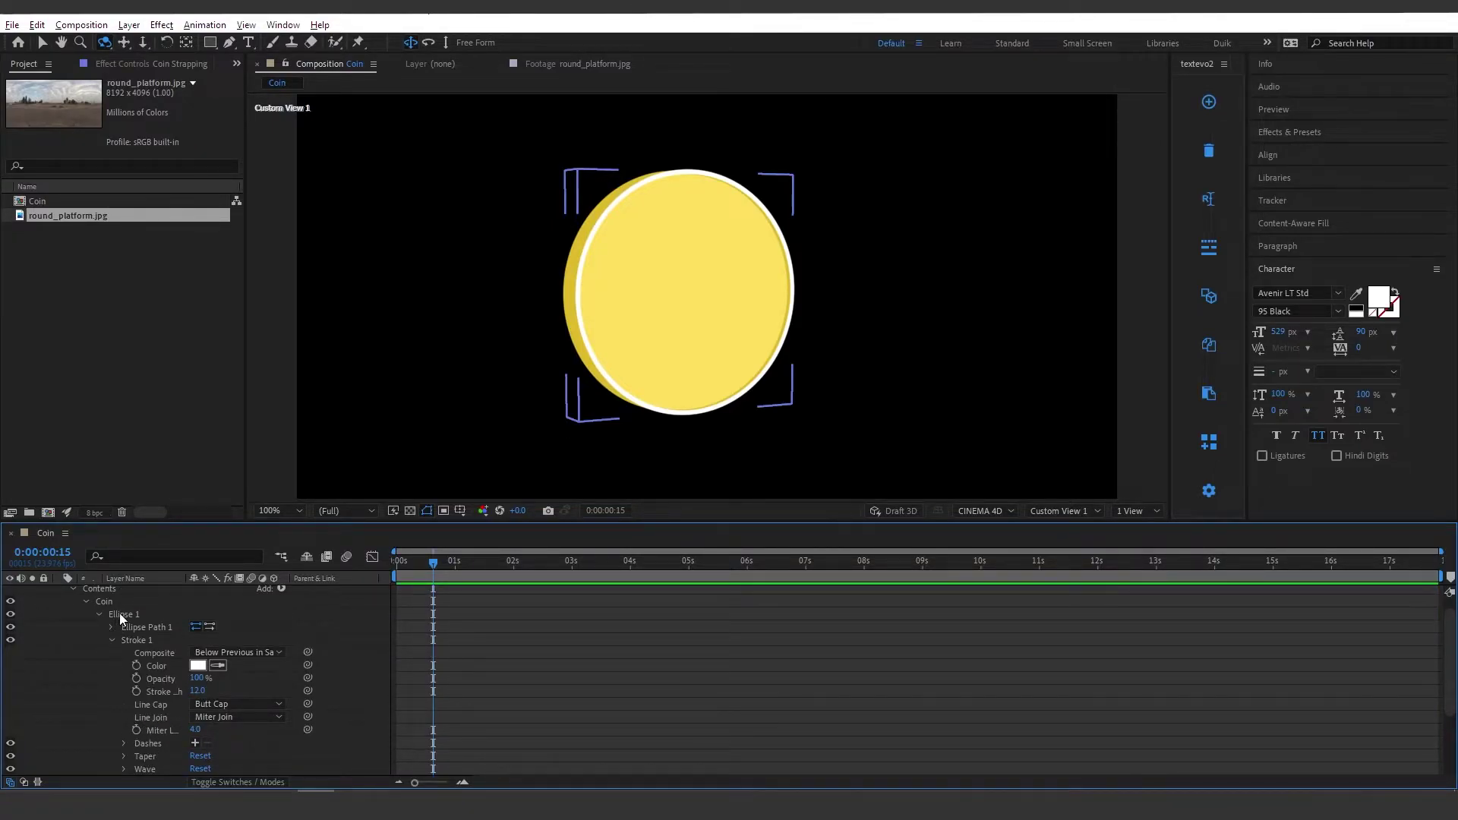
left_click(194, 742)
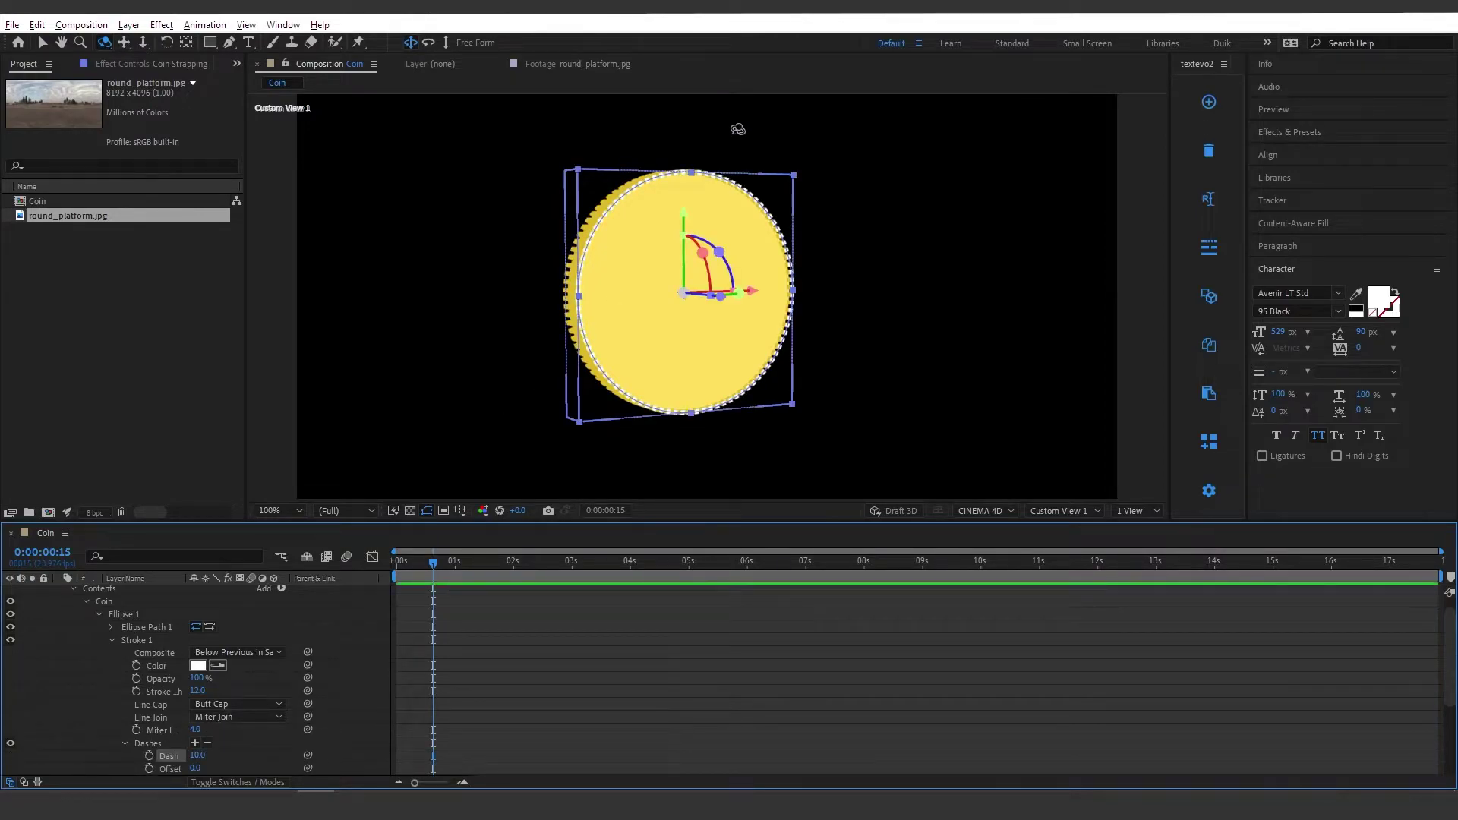
key("period")
left_click_drag(611, 237, 426, 298)
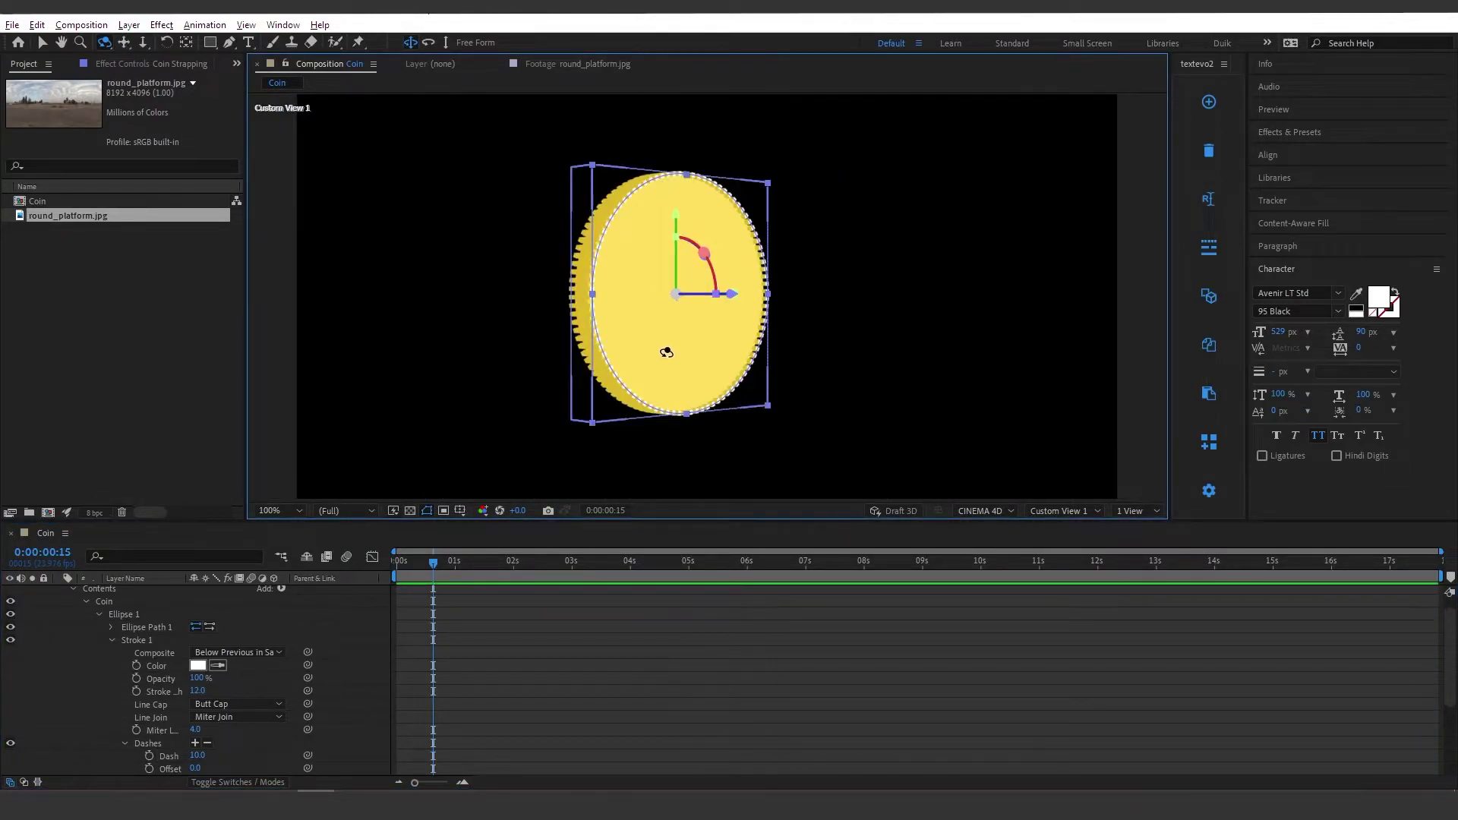
key("period")
mouse_move(651, 340)
left_mouse_down()
mouse_move(605, 335)
mouse_move(640, 337)
left_mouse_up()
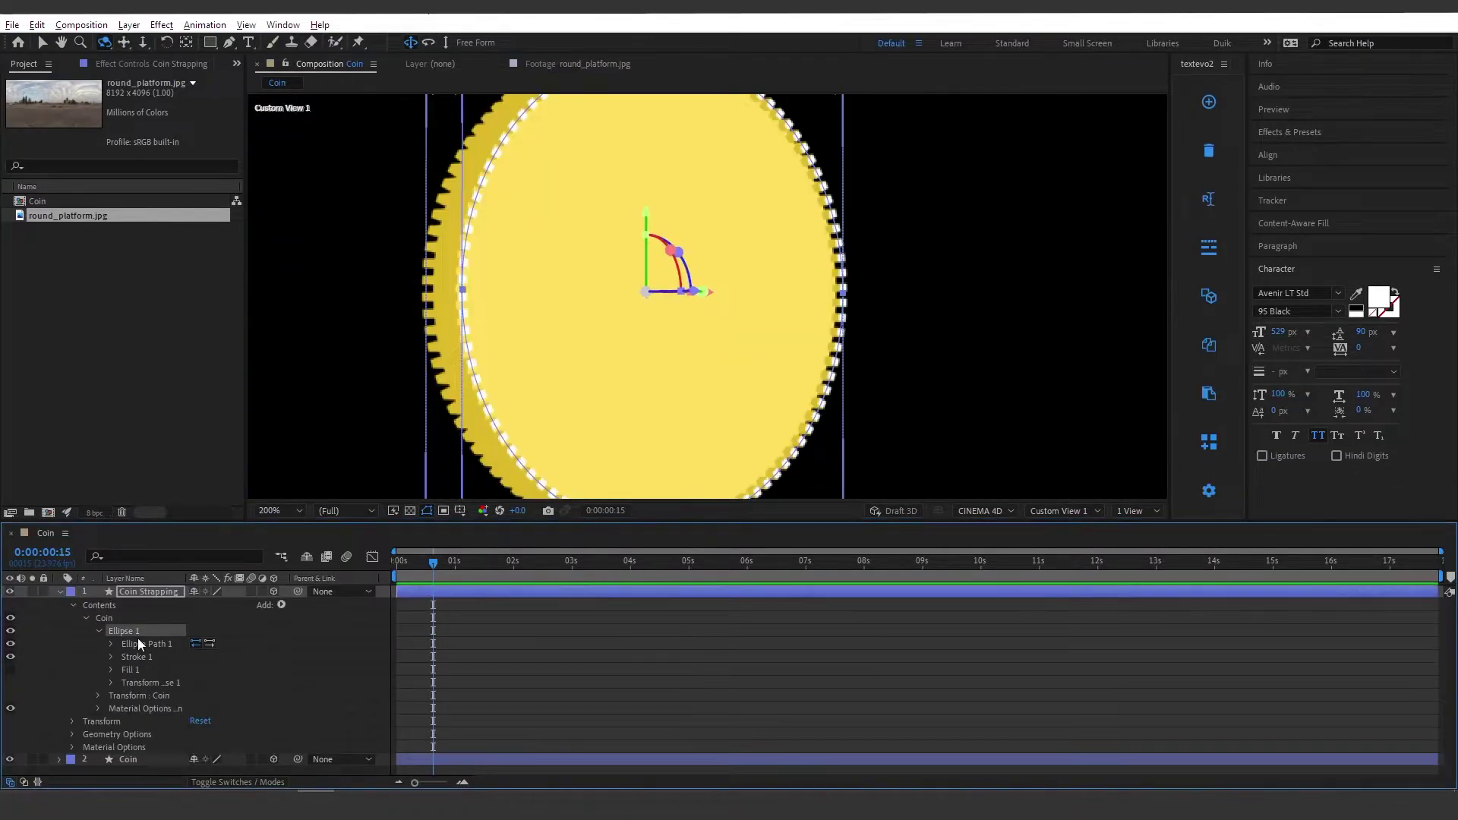
Step: Duplicate Ellipse 1 in the Coin Strapping layer and remove the dashes from the original Ellipse 1's Stroke 1
key("ctrl+d")
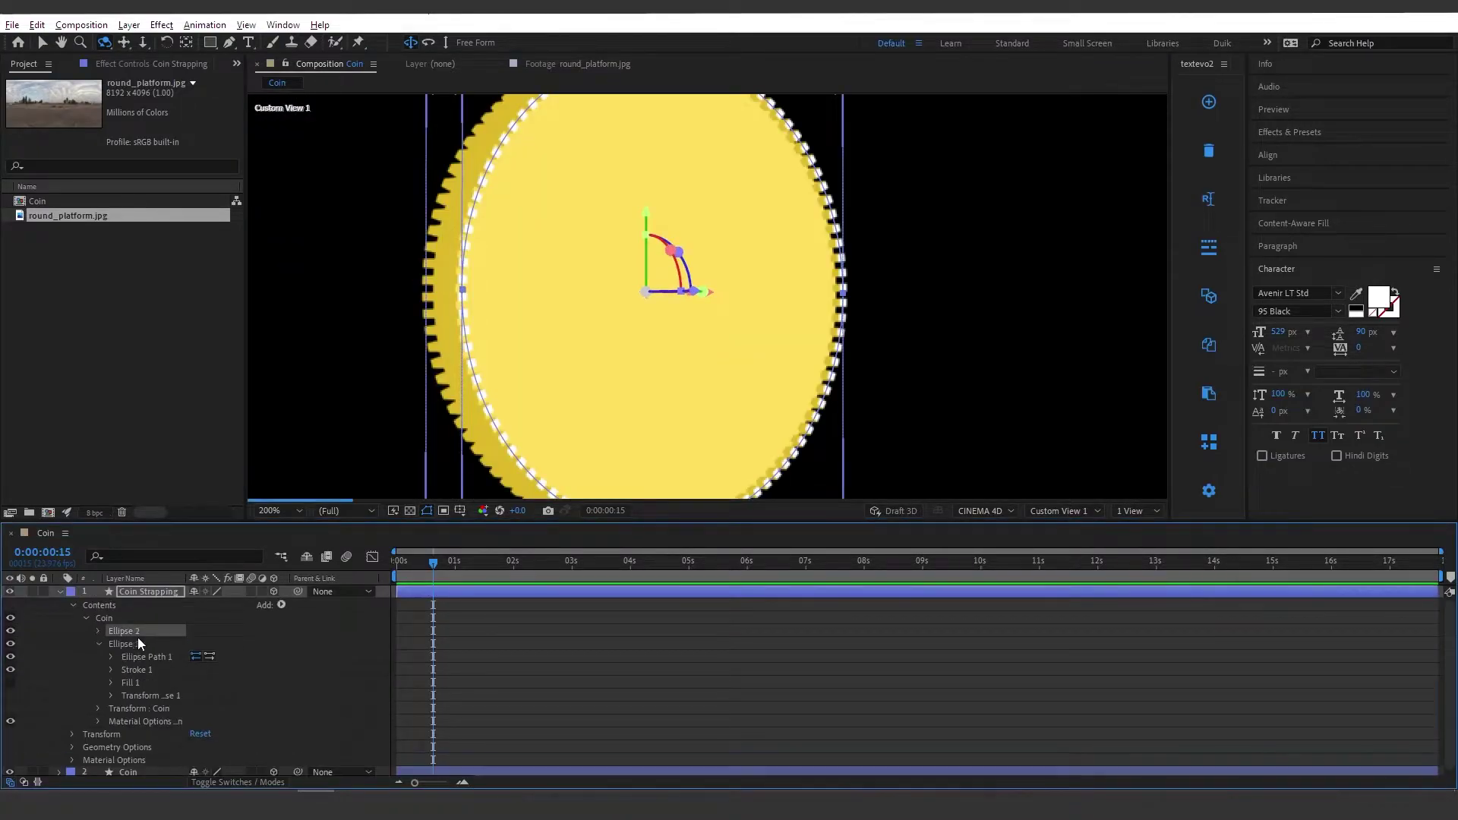
left_click(111, 670)
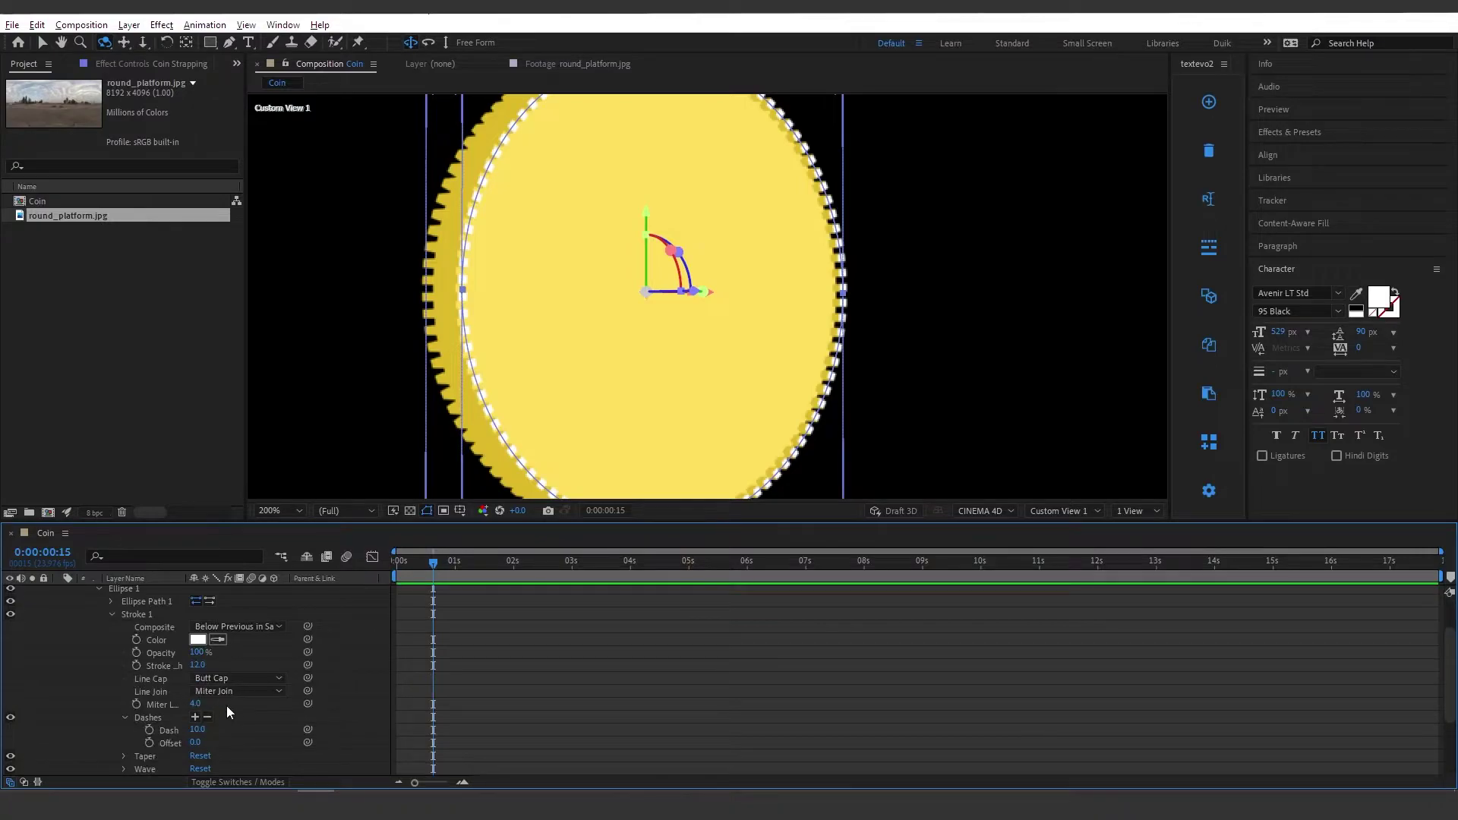
left_click(207, 717)
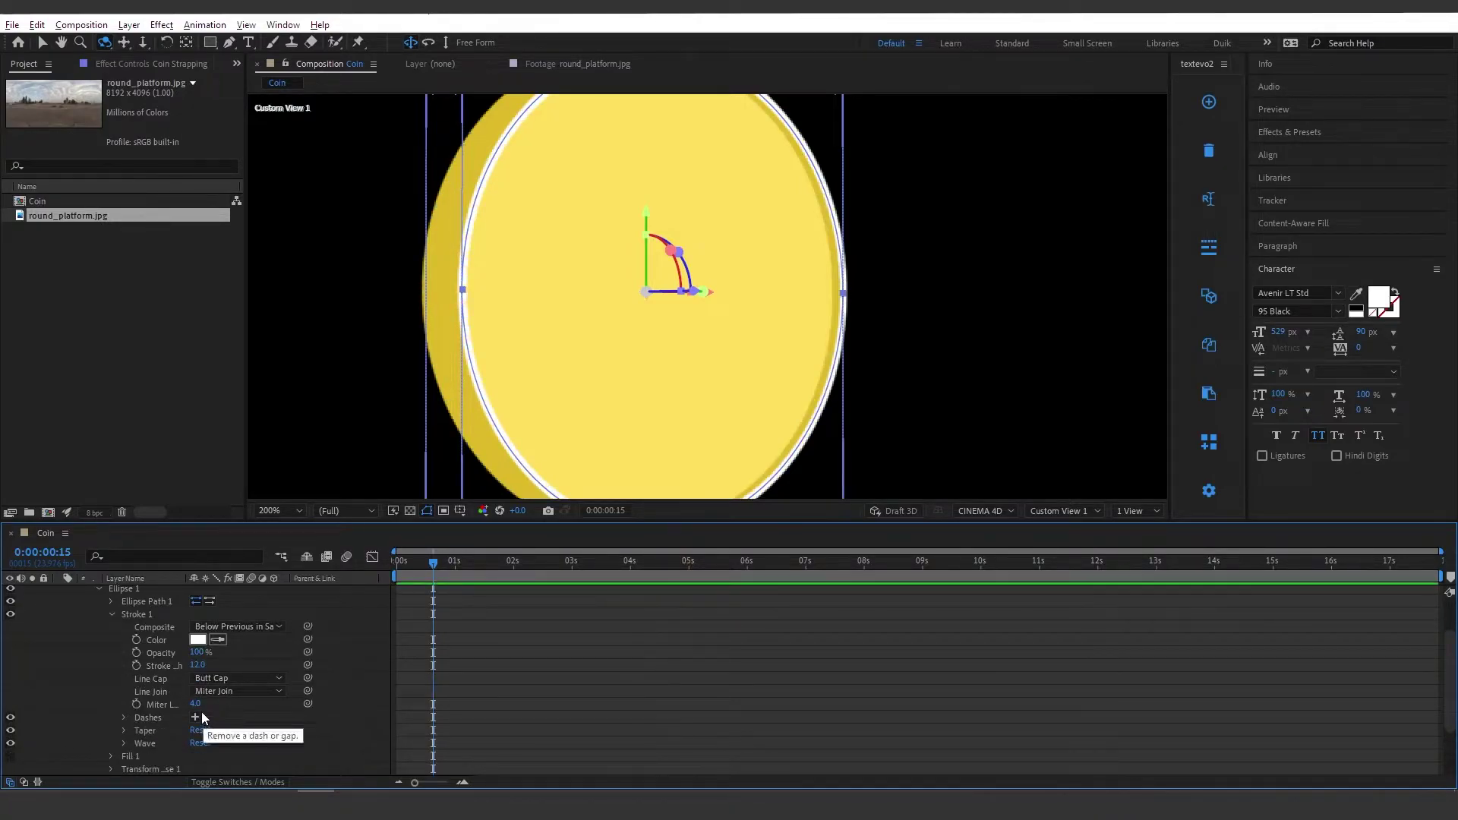
scroll(202, 712, "up", 1)
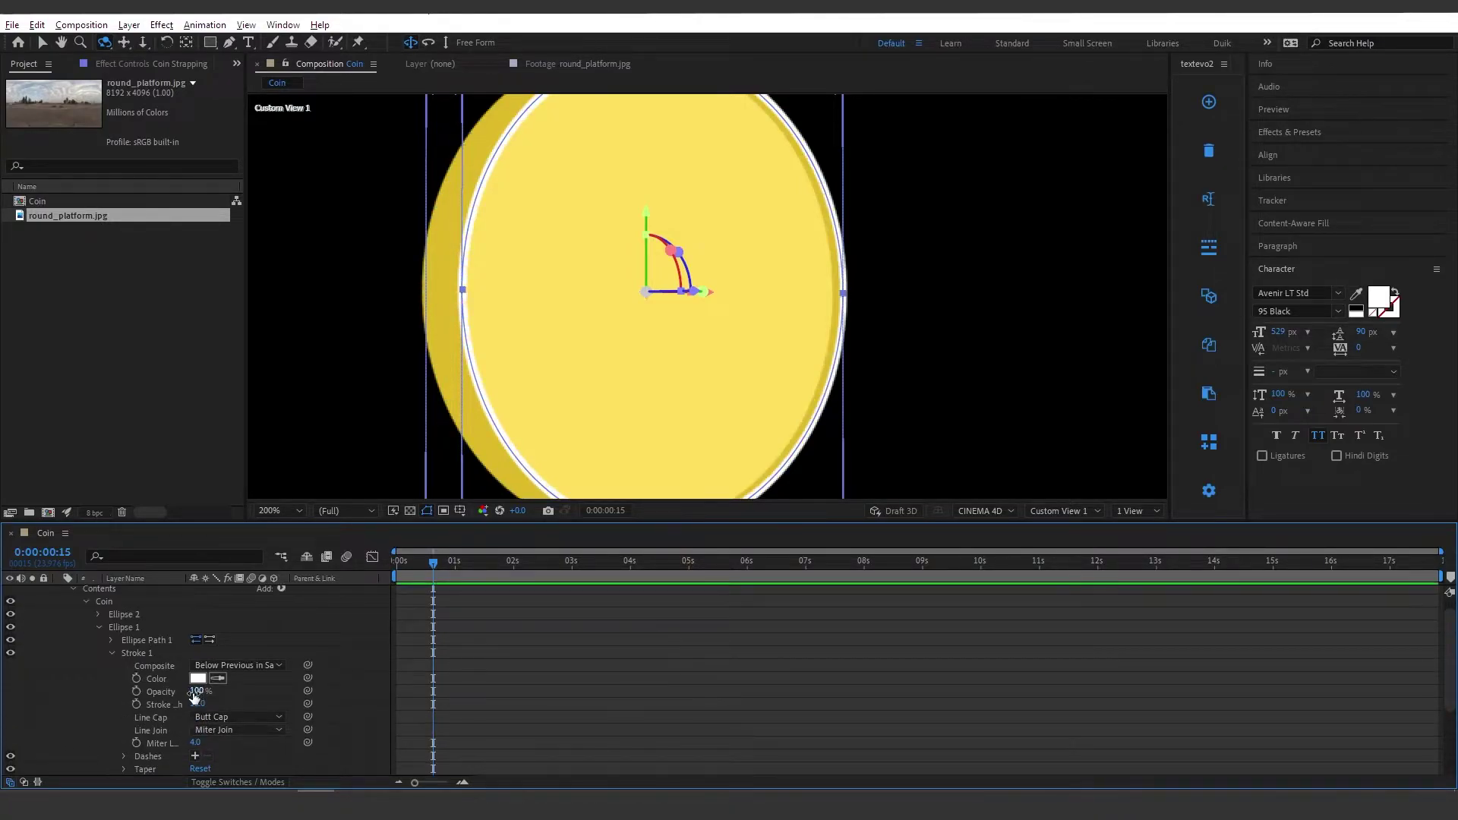
Step: Set the Ellipse Path 1 size of the duplicated Ellipse 2 to 604
left_click(106, 614)
left_click(98, 614)
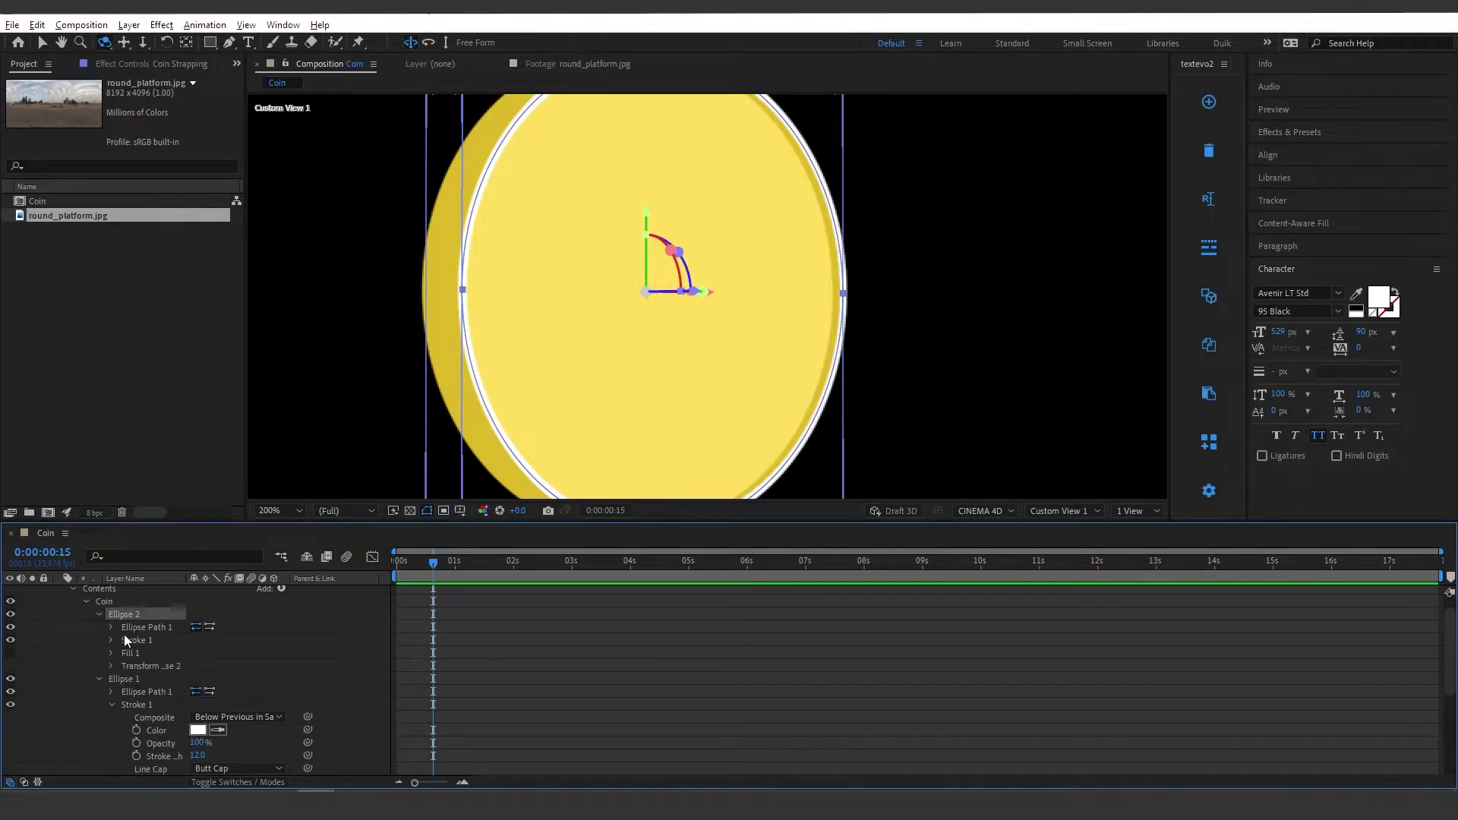
left_click(111, 626)
left_click_drag(233, 645, 238, 642)
left_click(240, 639)
type("604")
key("Return")
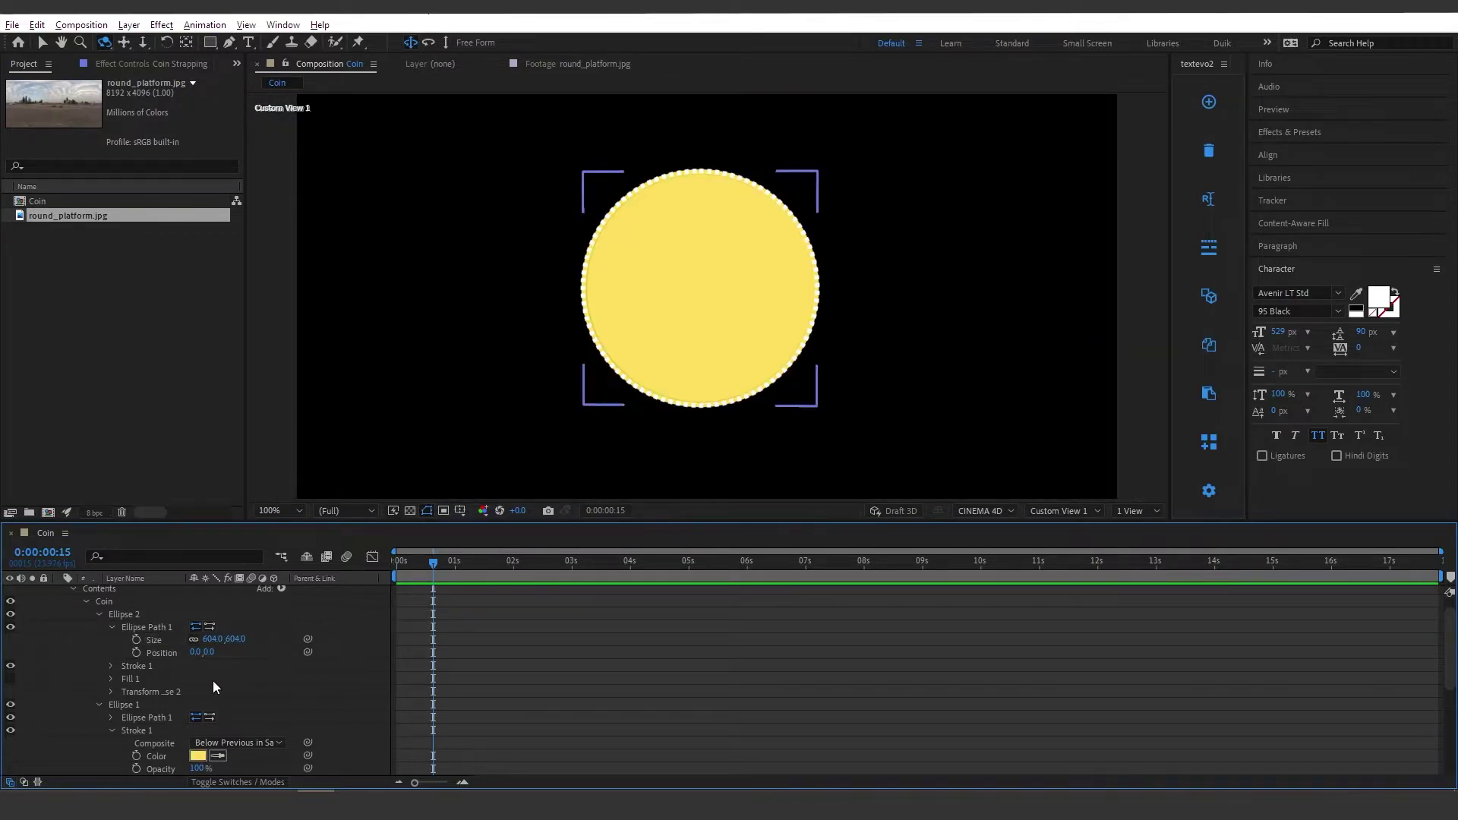
Step: Sample the coin face's light yellow as Ellipse 2's Stroke 1 color and orbit the coin to inspect the rim
left_click(111, 666)
scroll(231, 668, "down", 1)
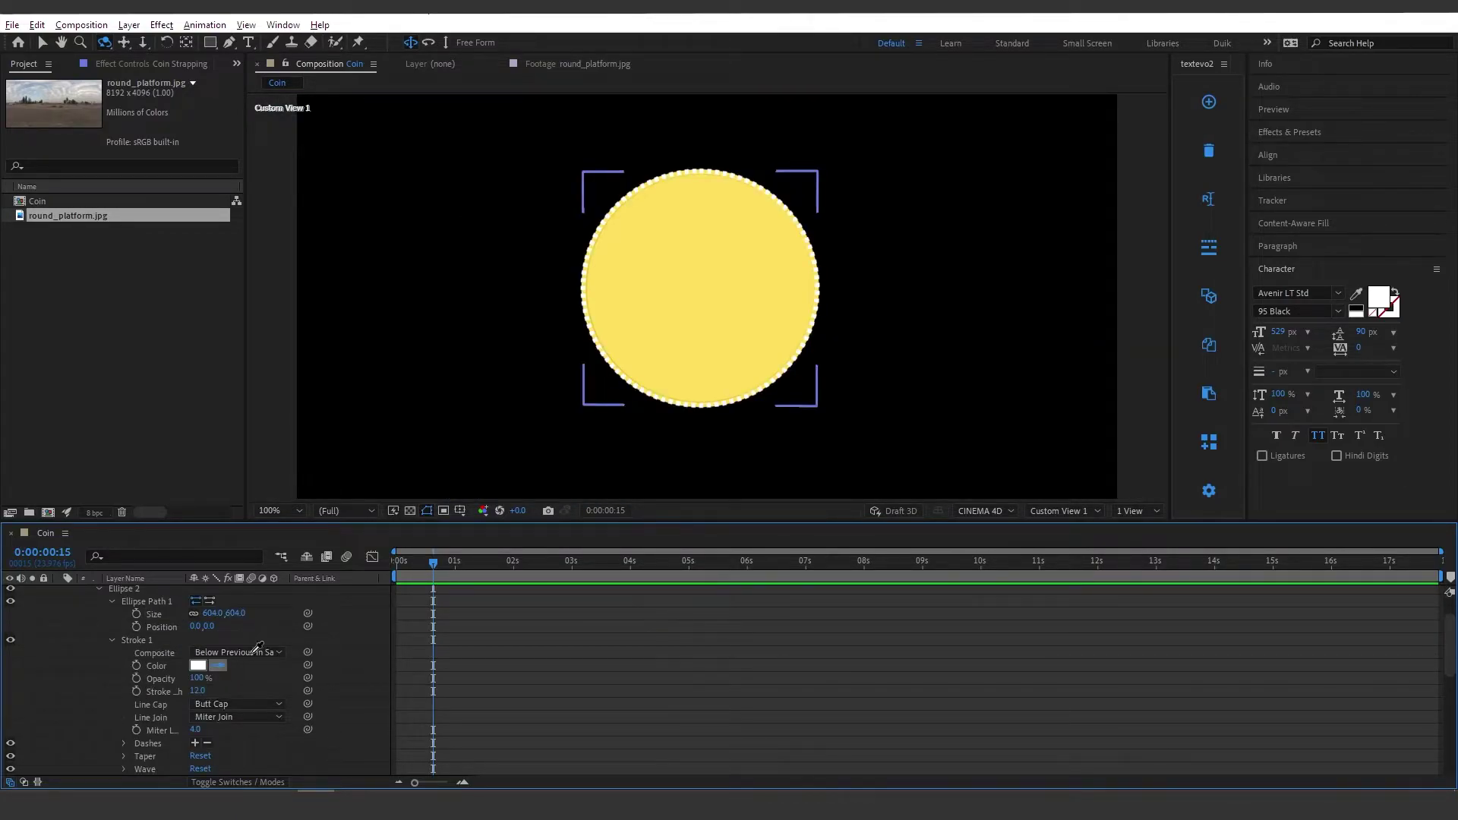
left_click(644, 312)
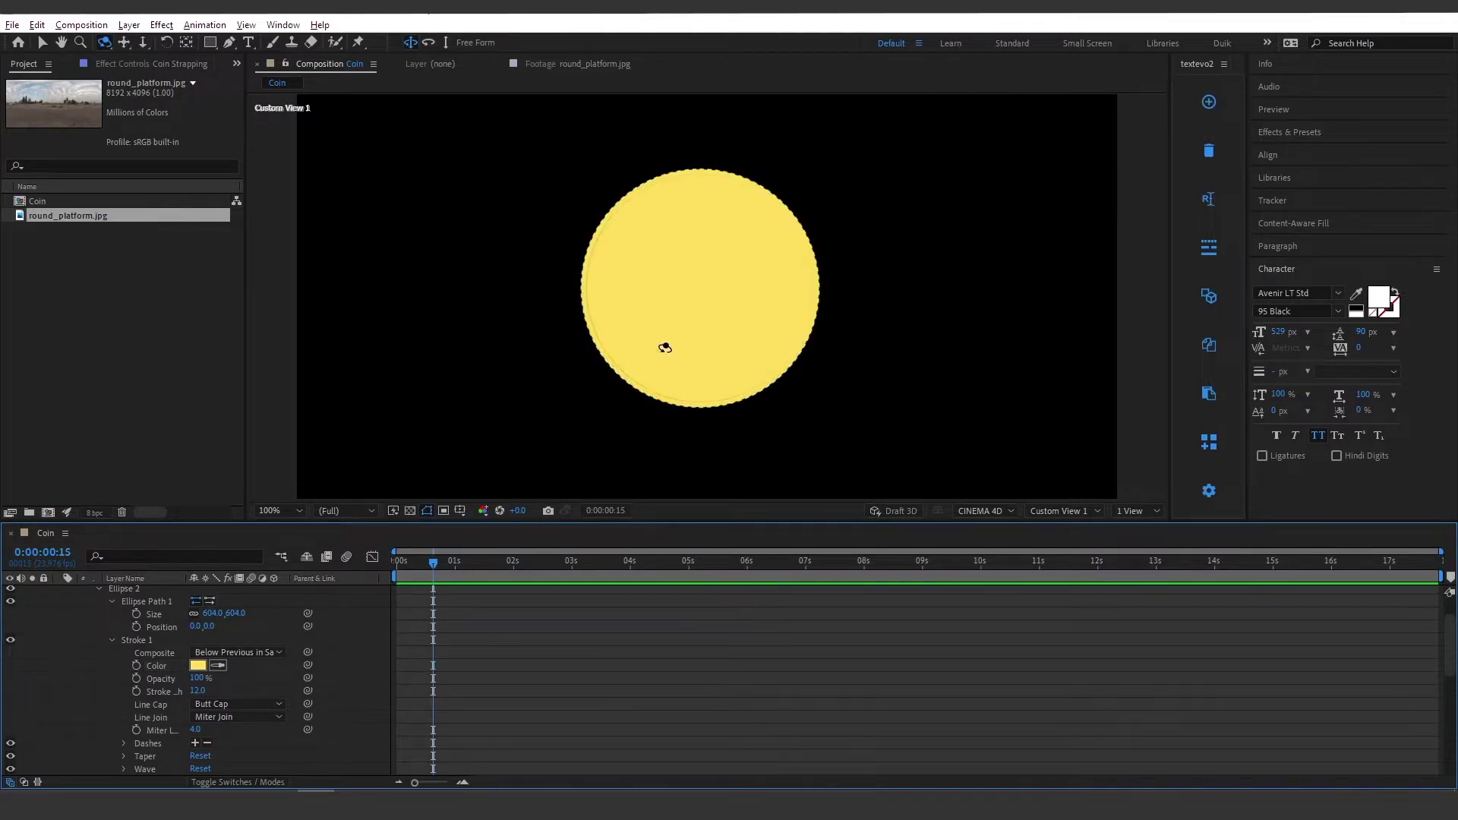
left_click_drag(700, 327, 812, 319)
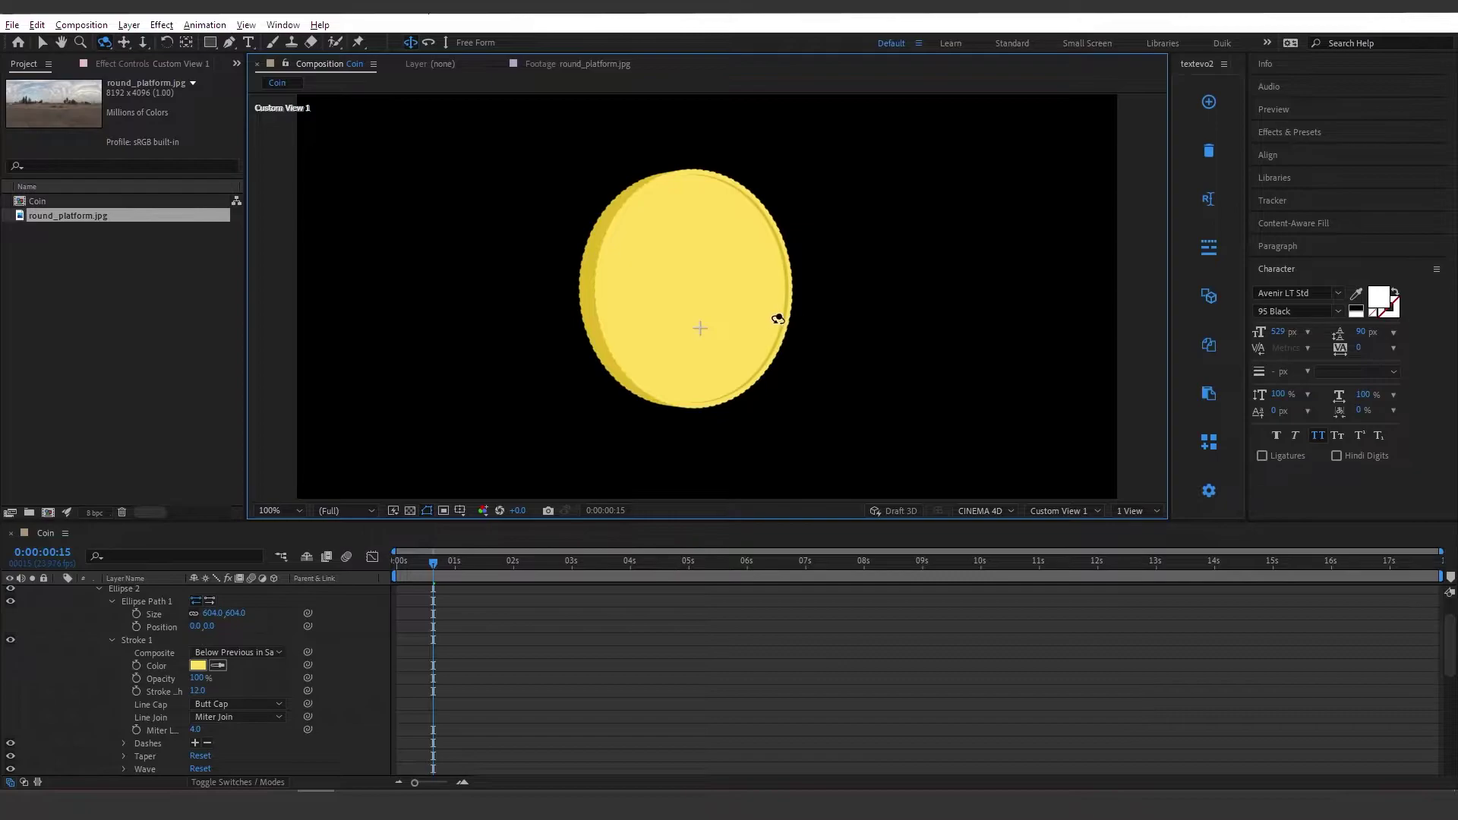
Step: Add an empty group named Dashes to the Coin Strapping layer's contents and move Ellipse 2 into it
left_click(281, 604)
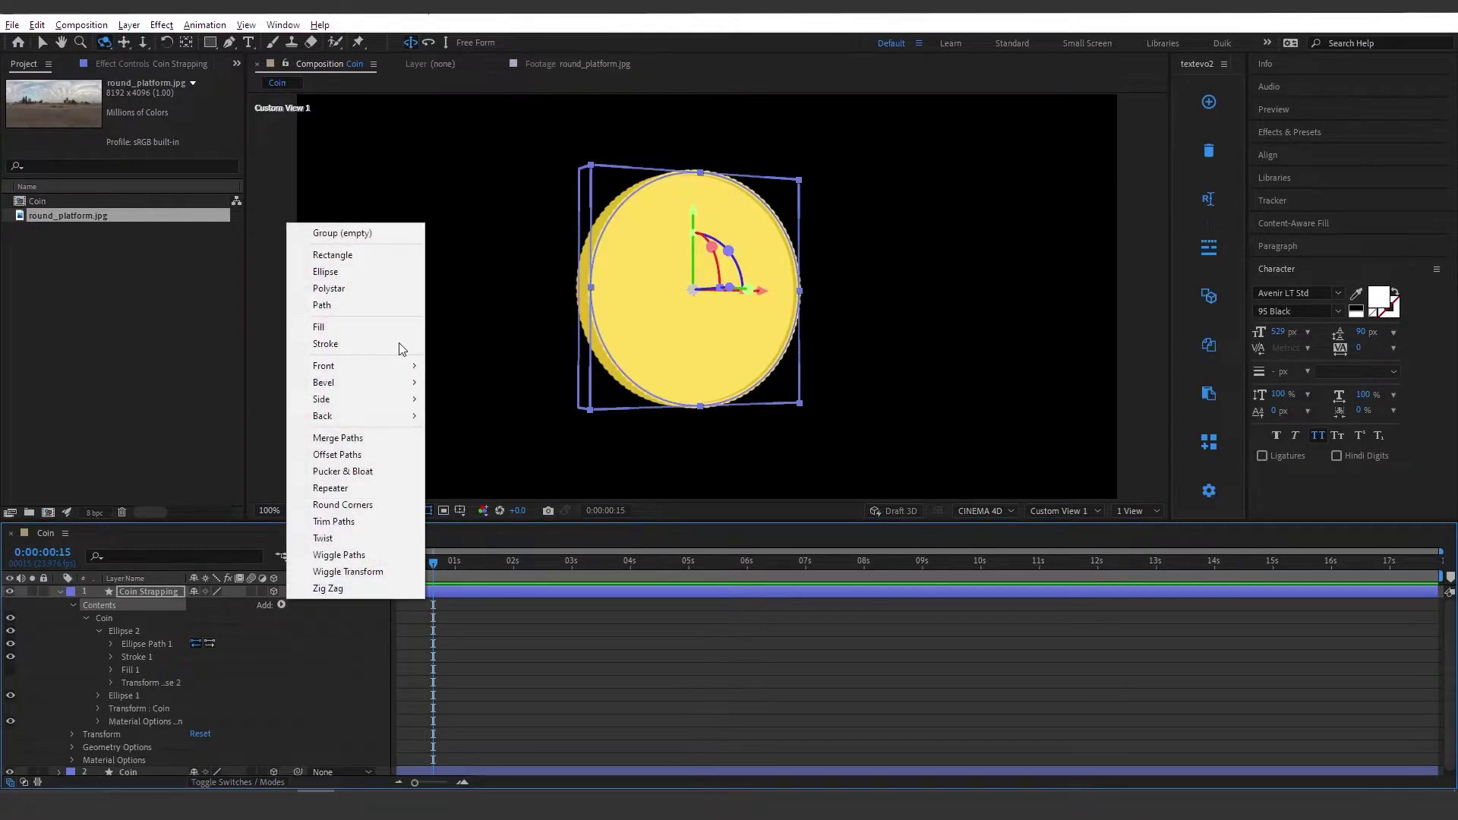
left_click(363, 236)
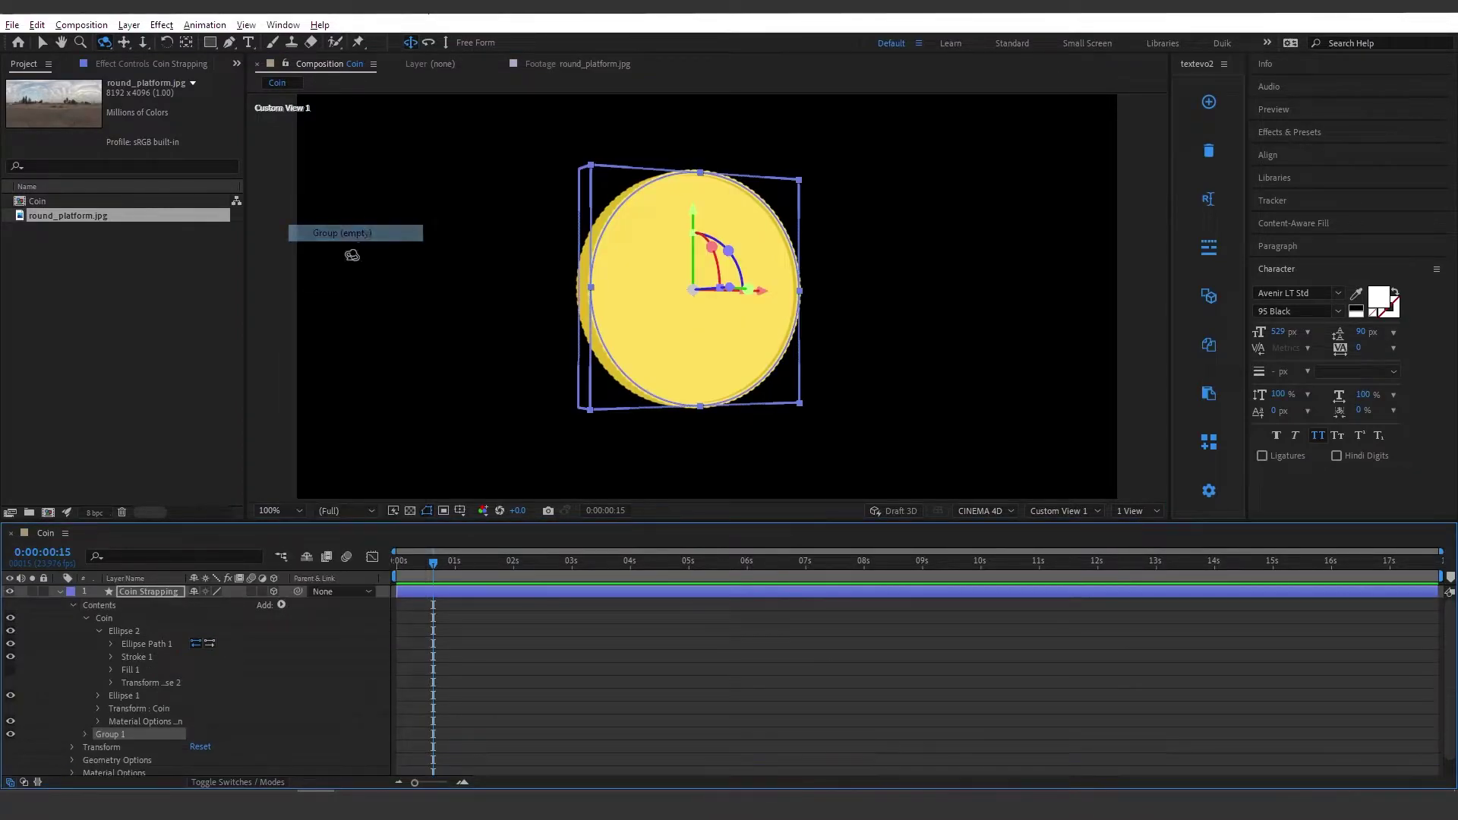
key("Return")
type("Dashes")
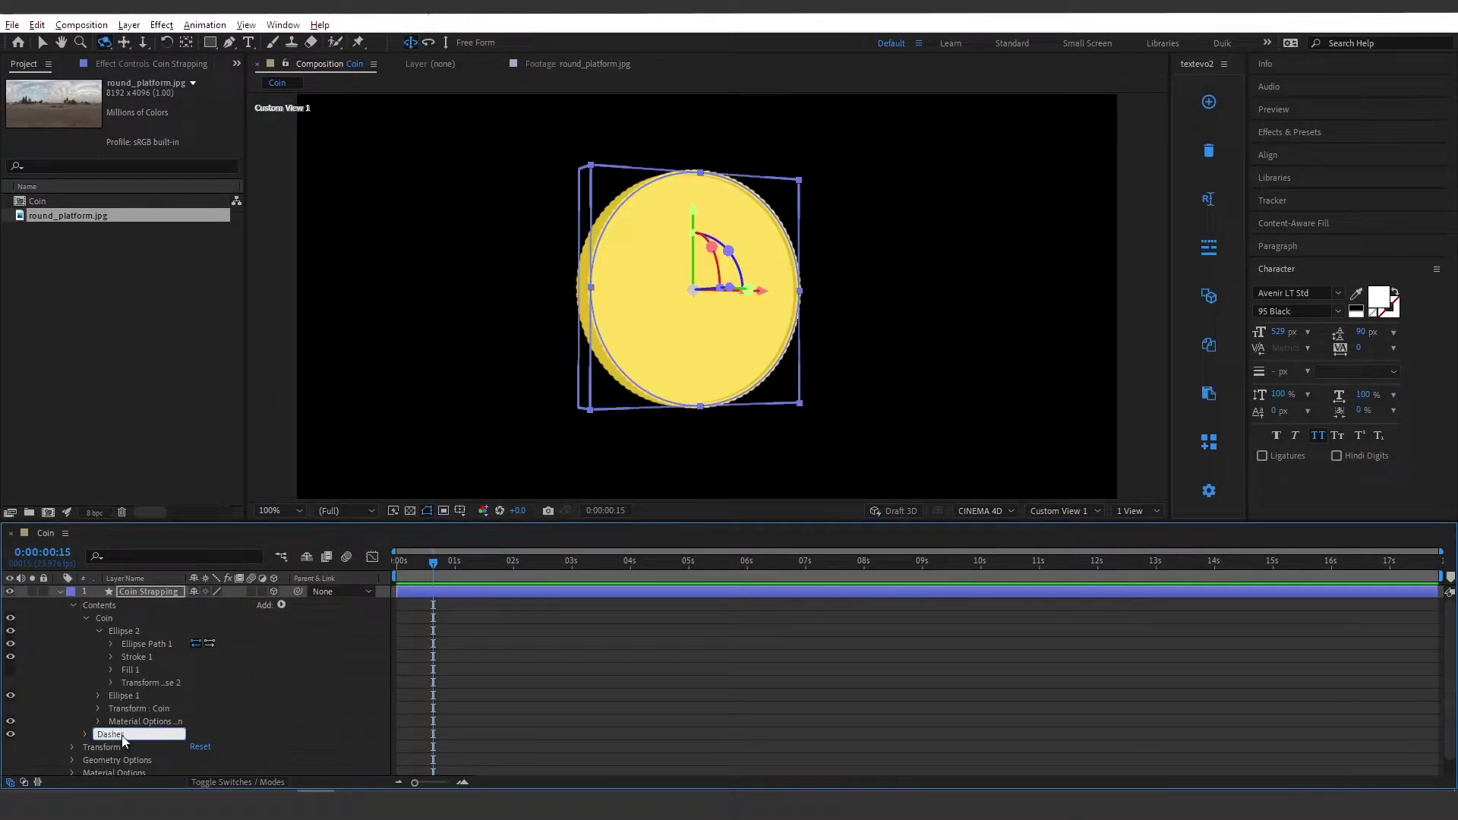
key("Return")
left_click(140, 630)
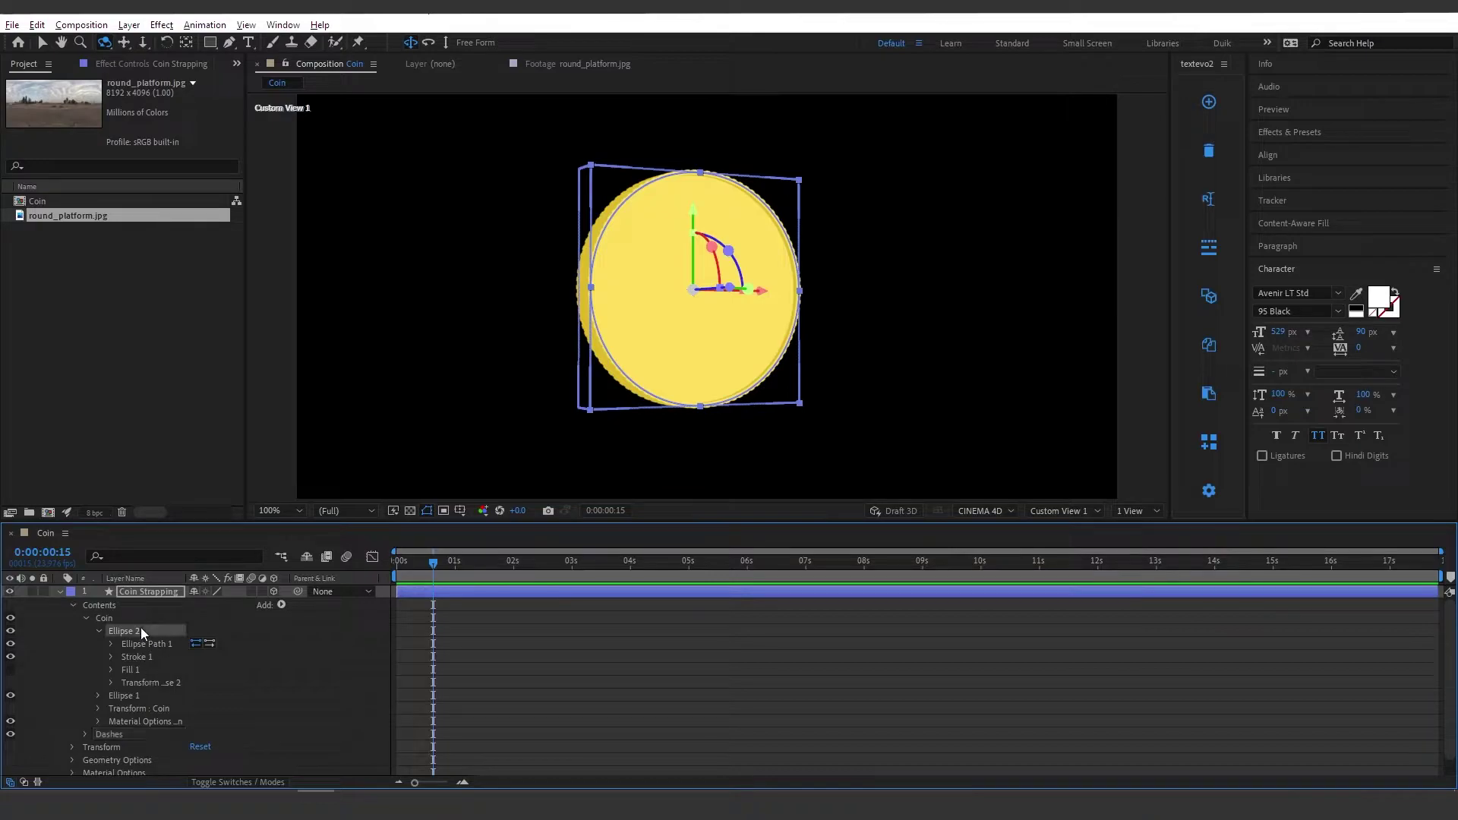
left_click(99, 631)
key("Delete")
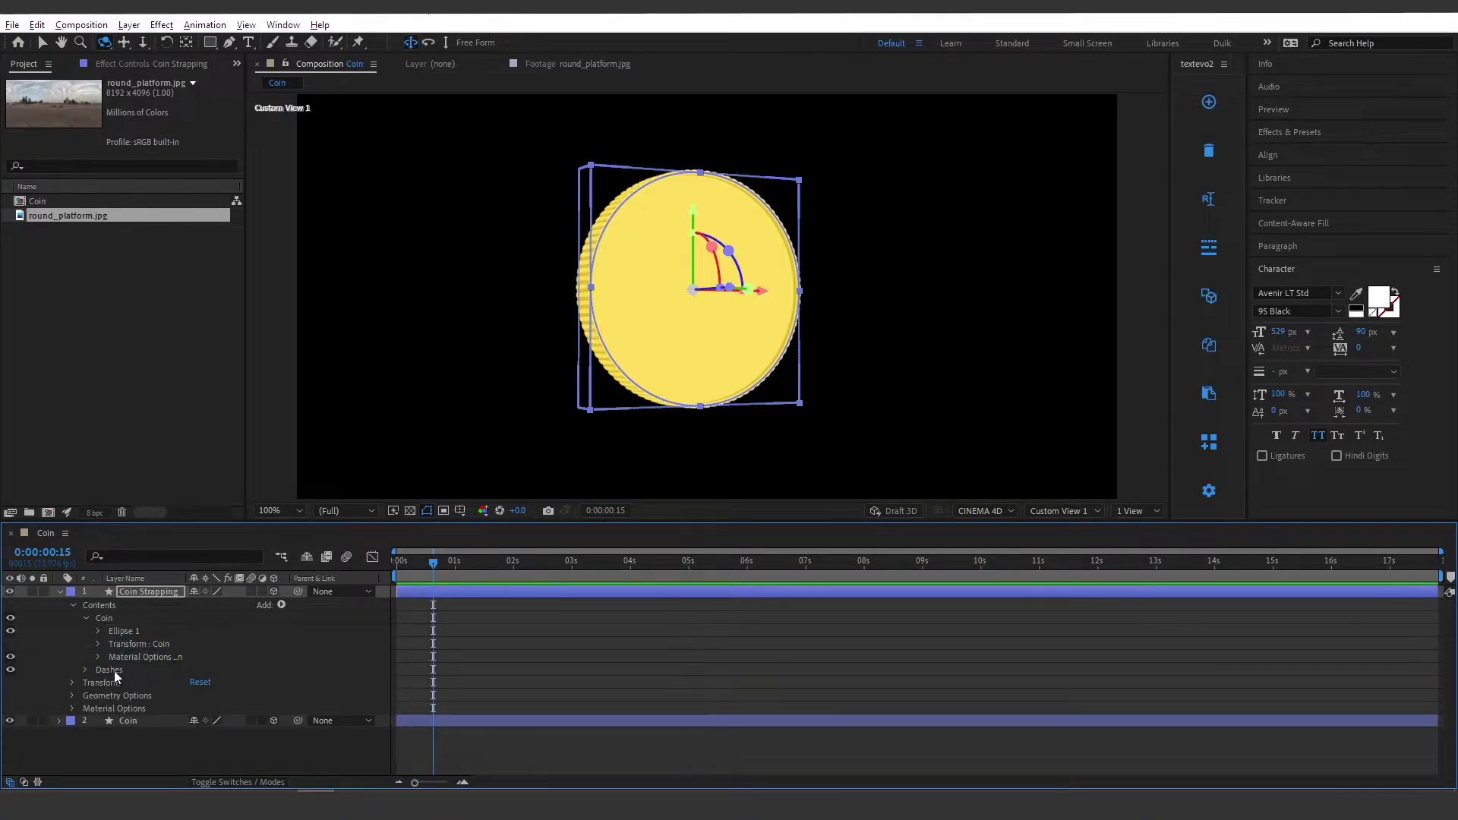
Step: Sample the darker gold of the coin's side as the Stroke 1 color of Ellipse 1 in the Coin group
key("period")
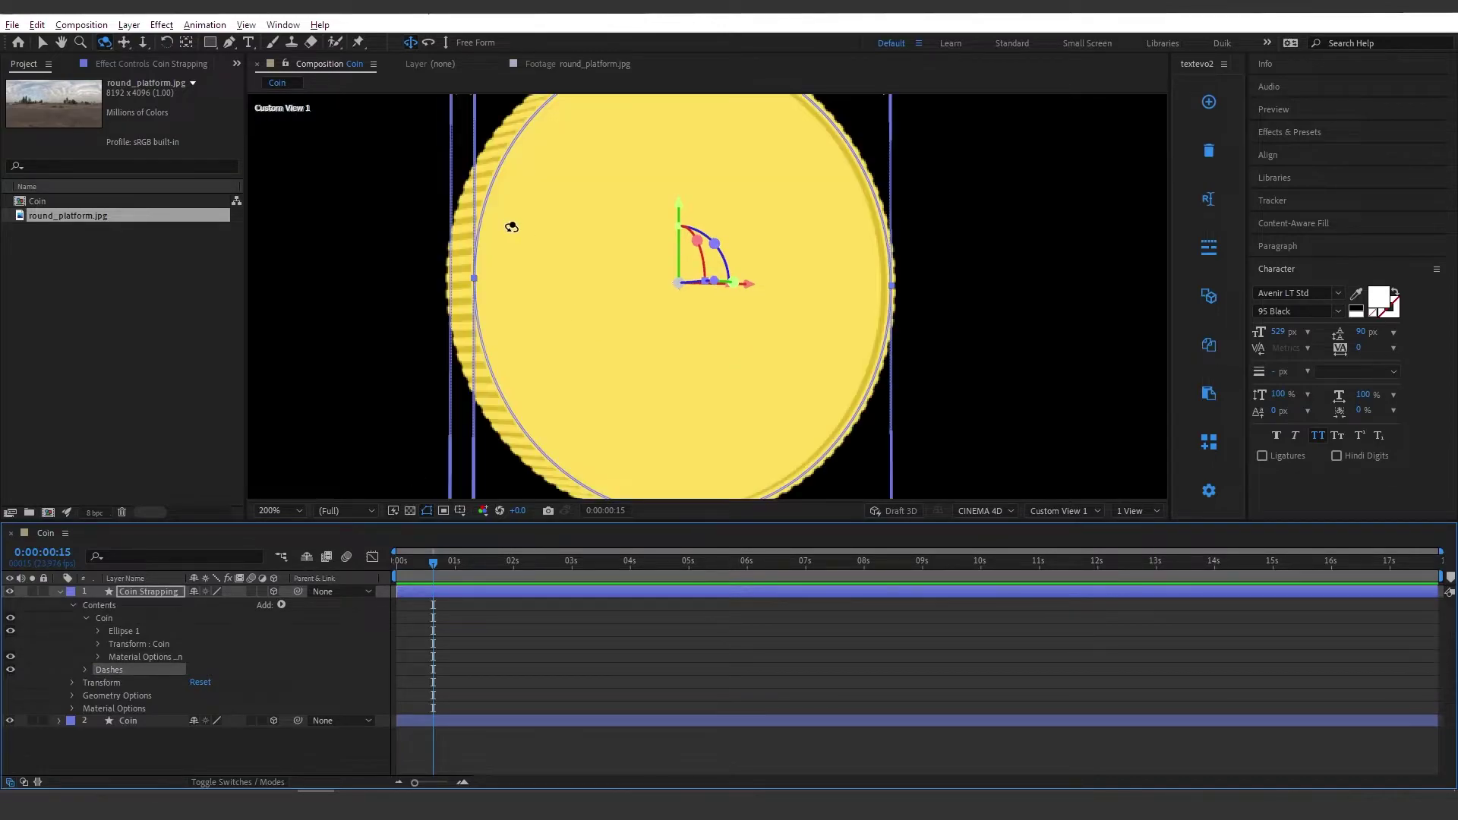
left_click(98, 658)
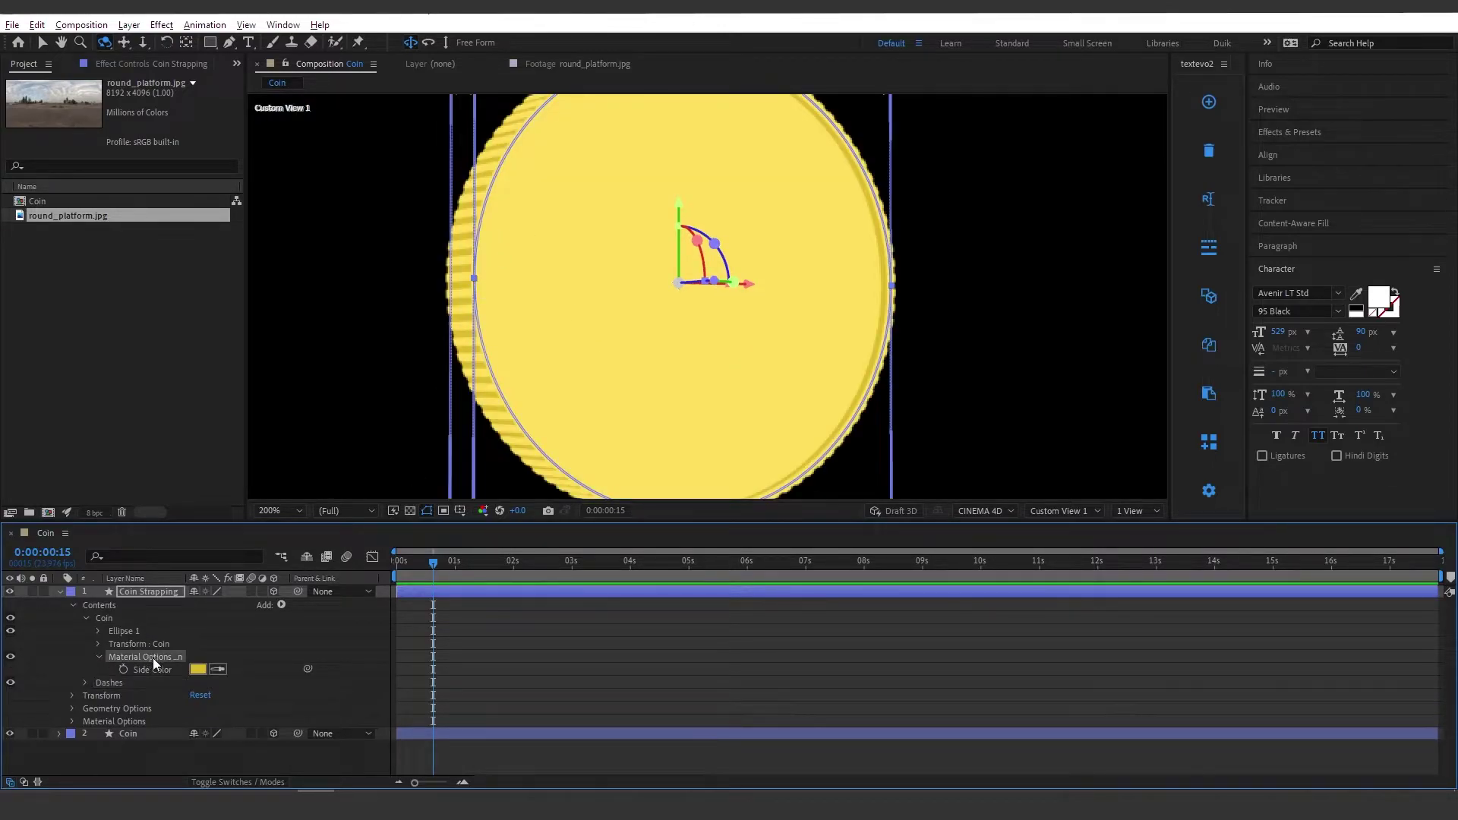
left_click(85, 682)
left_click(99, 696)
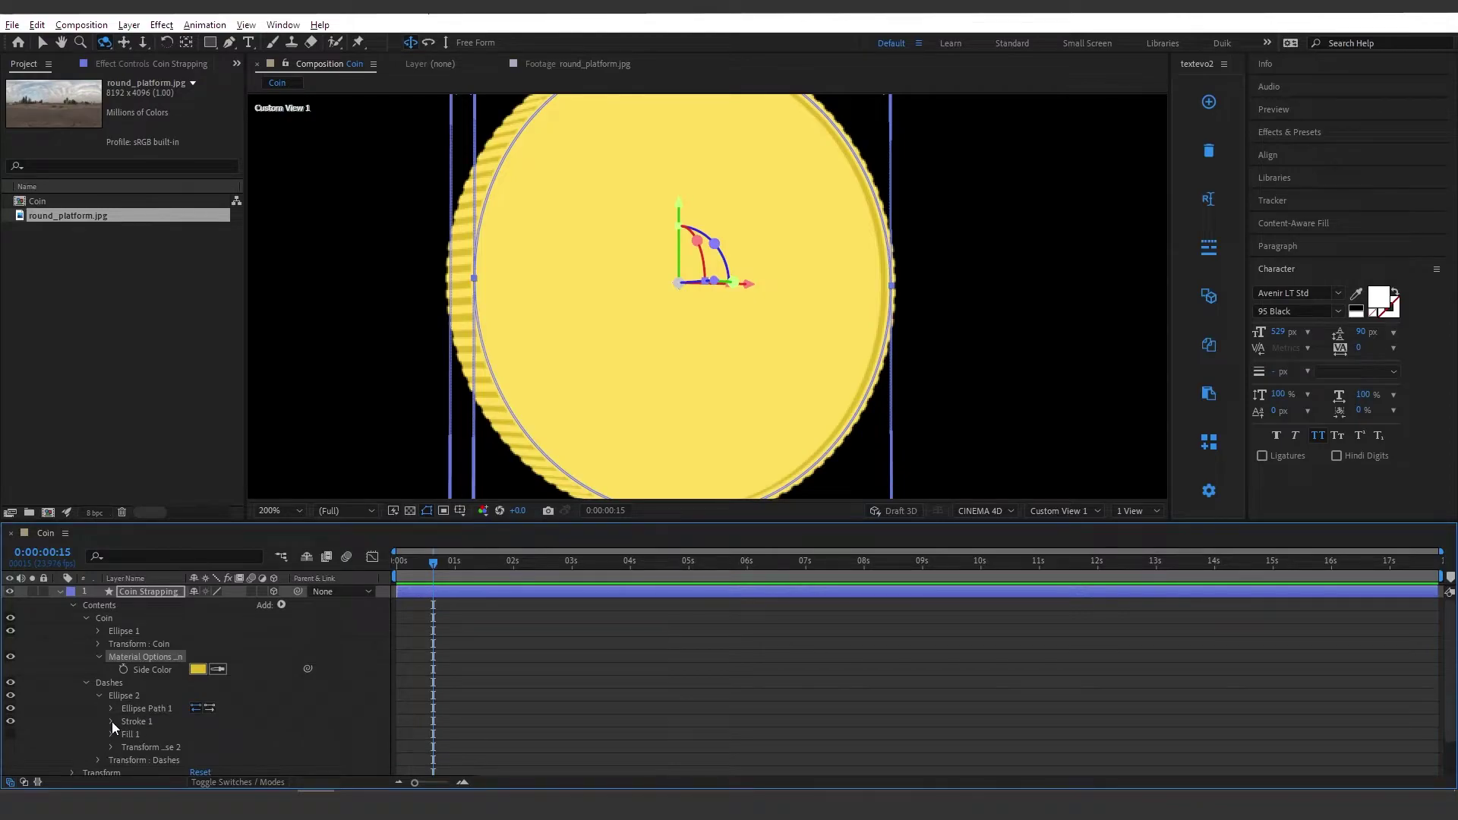
left_click(111, 721)
scroll(184, 735, "down", 3)
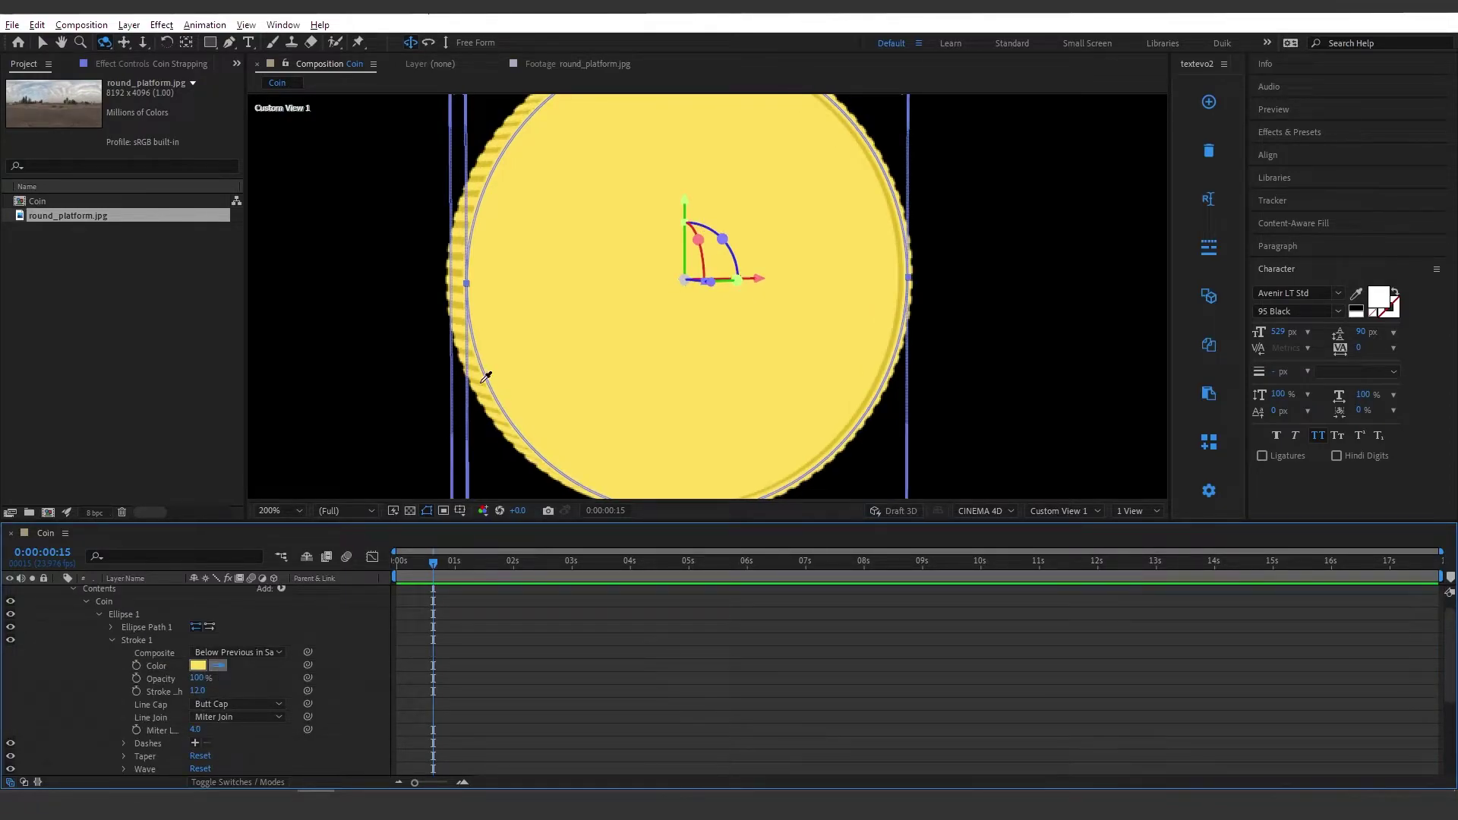
left_click(218, 665)
left_click(486, 404)
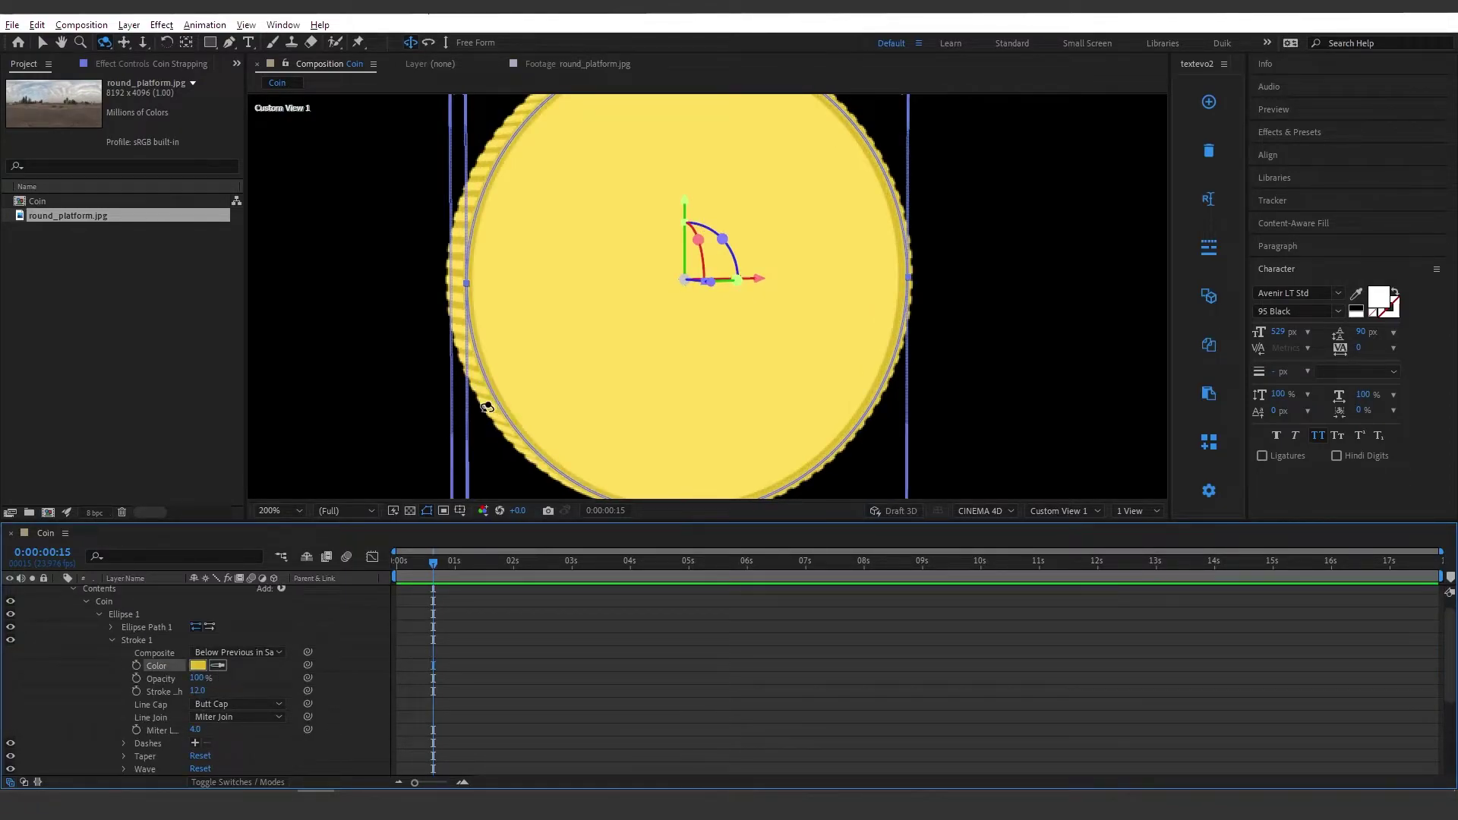
left_click(348, 676)
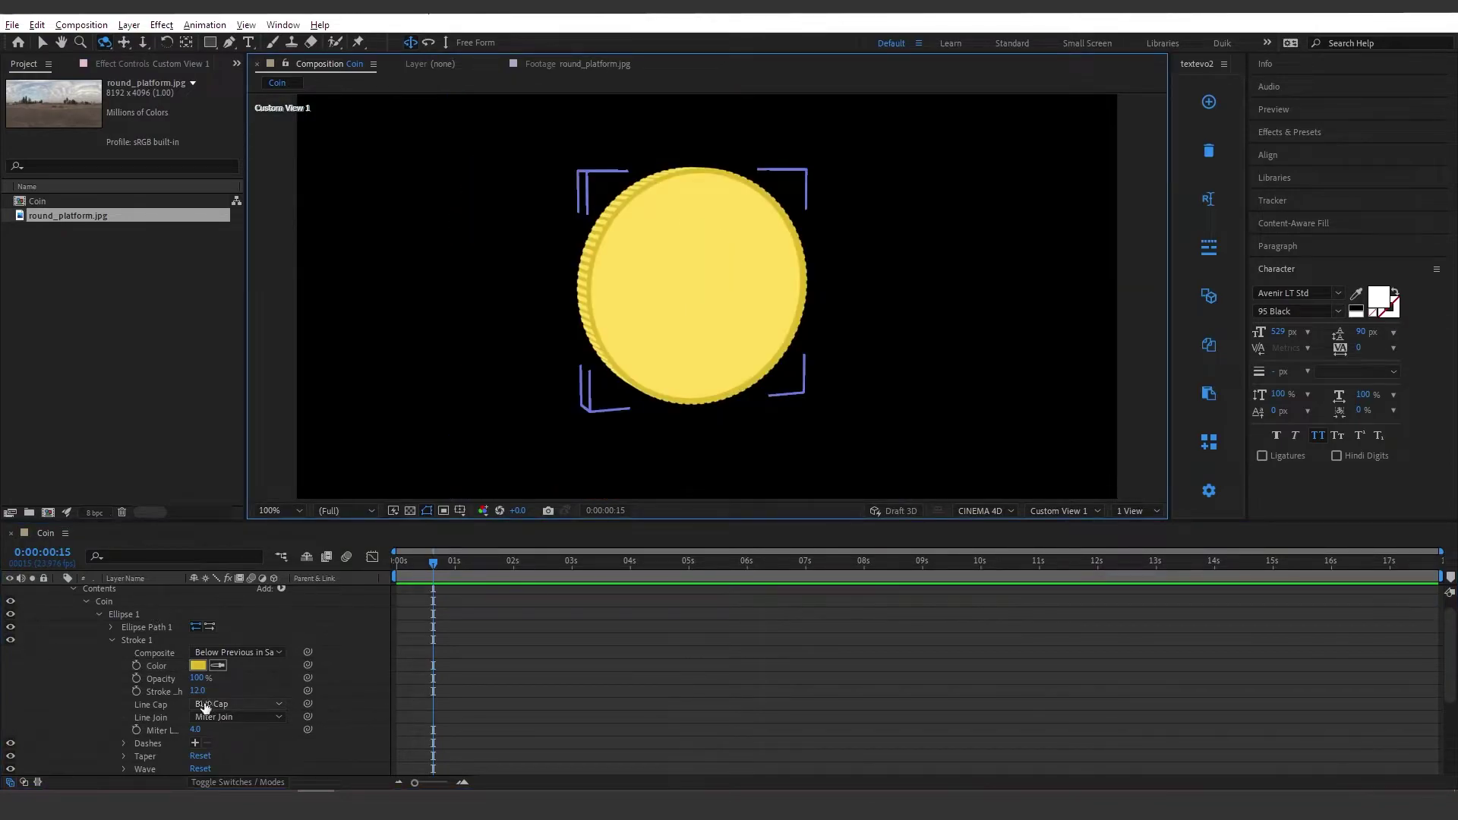
Step: Set Ellipse 1's stroke width to 32 and reduce its path size so the rim sits inside the dashed edge
left_click_drag(199, 691, 215, 691)
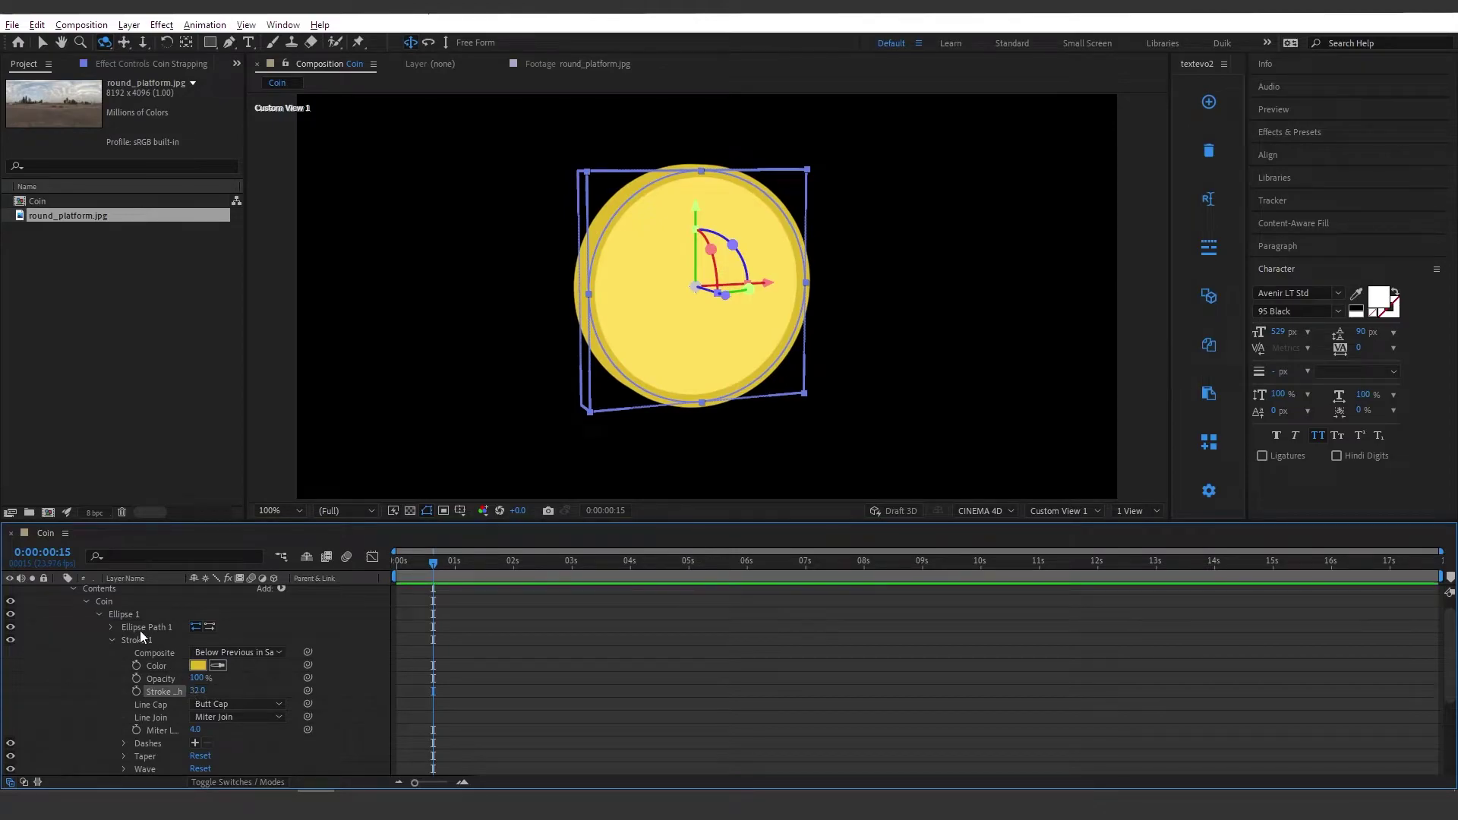
left_click(112, 628)
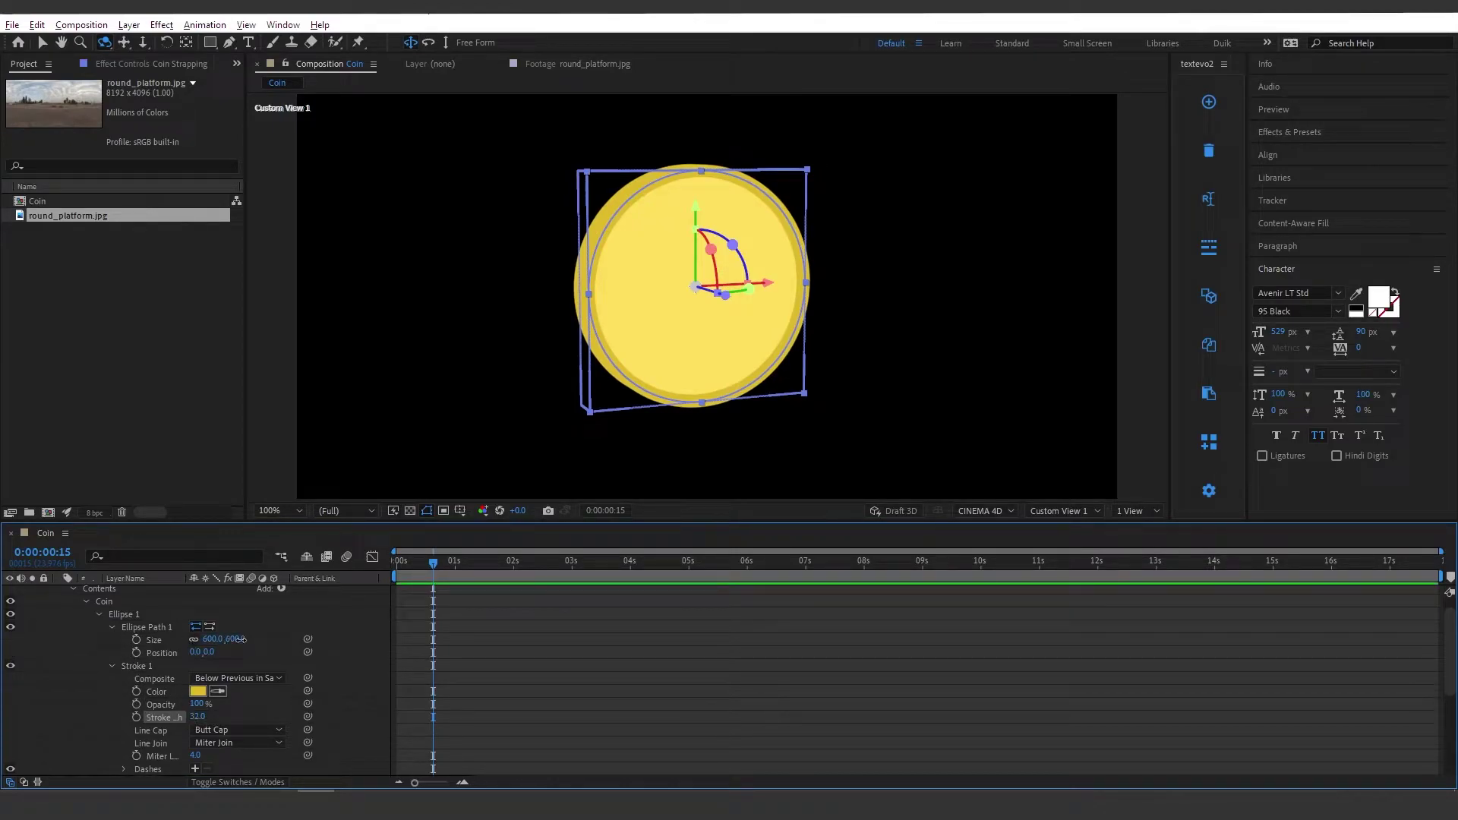
left_click_drag(238, 640, 224, 640)
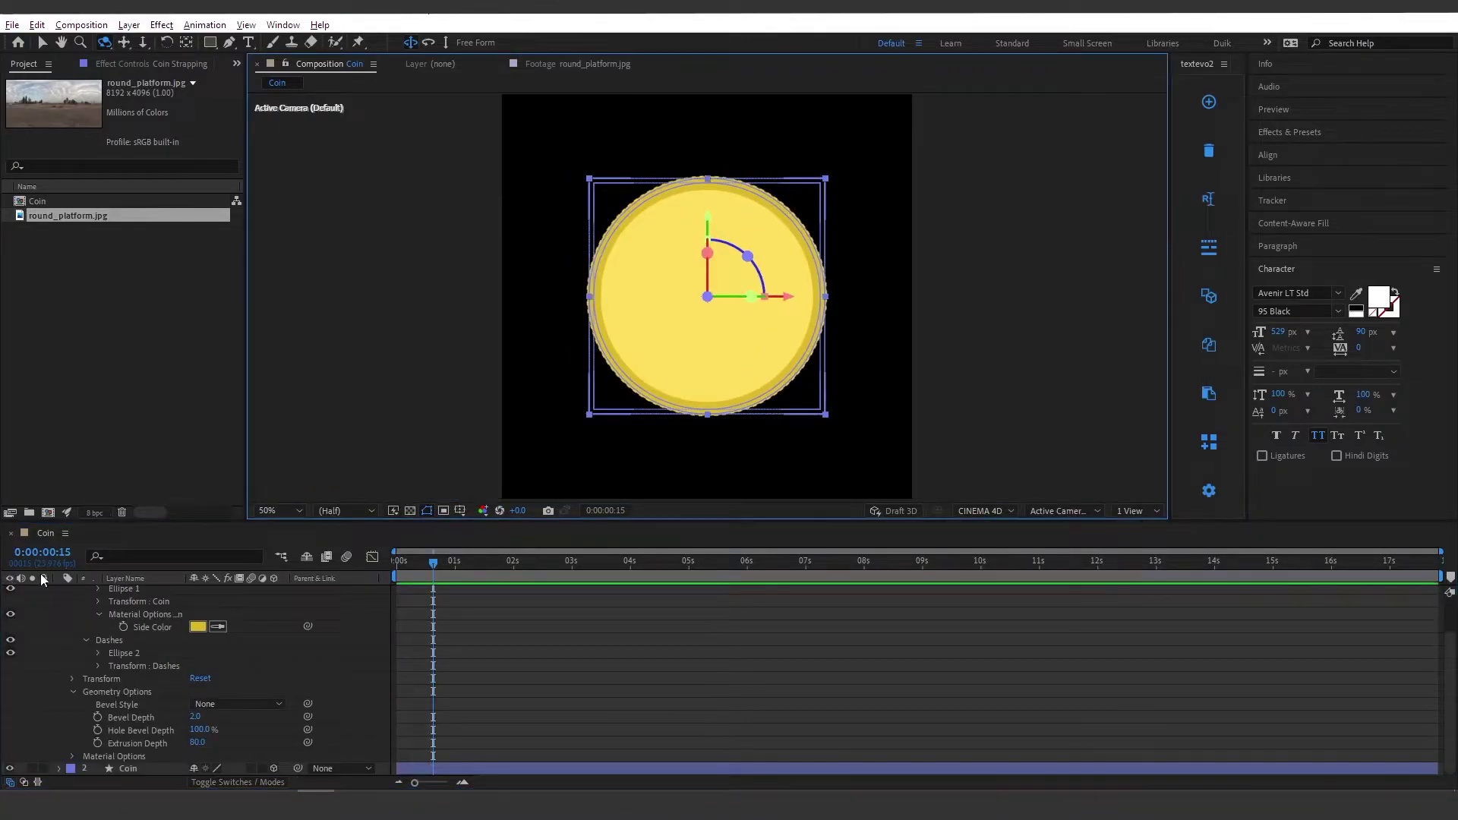
scroll(134, 631, "up", 2)
left_click(61, 591)
left_click(135, 640)
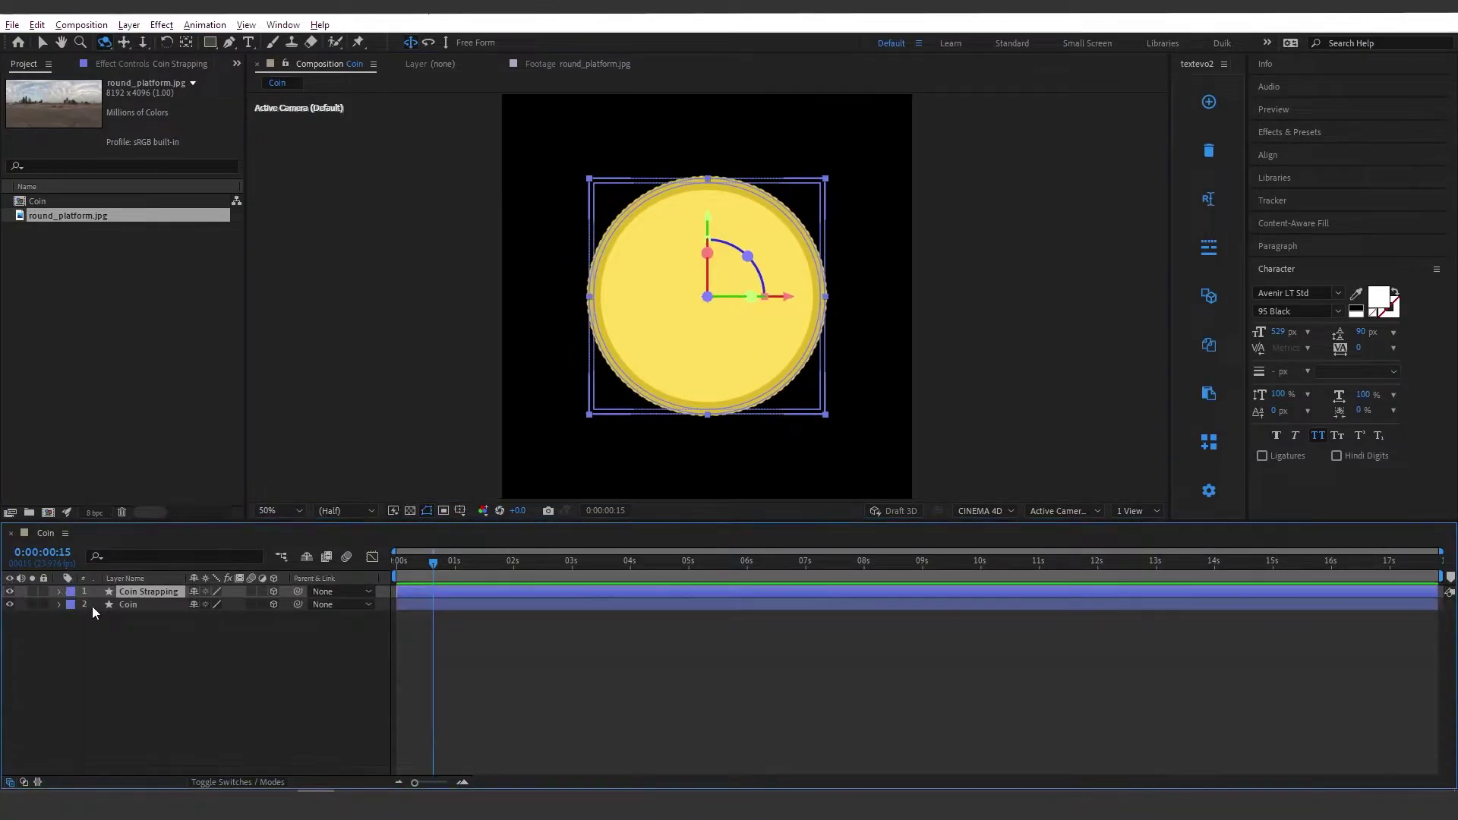
Step: Create a text layer reading B over the coin and make it a 3D layer
left_click(154, 592)
left_click(91, 649)
left_click(248, 43)
left_click(703, 308)
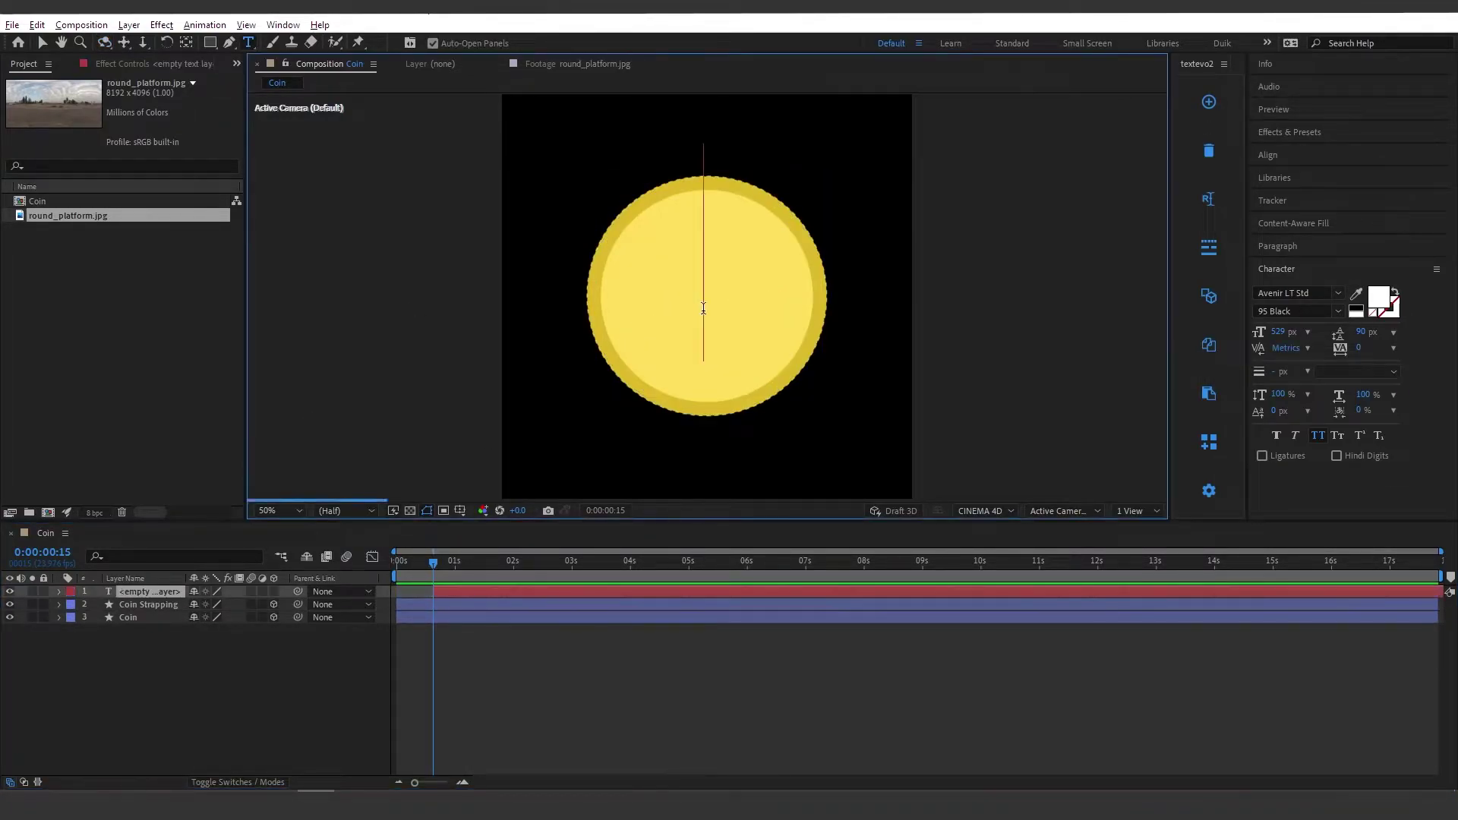
type("B")
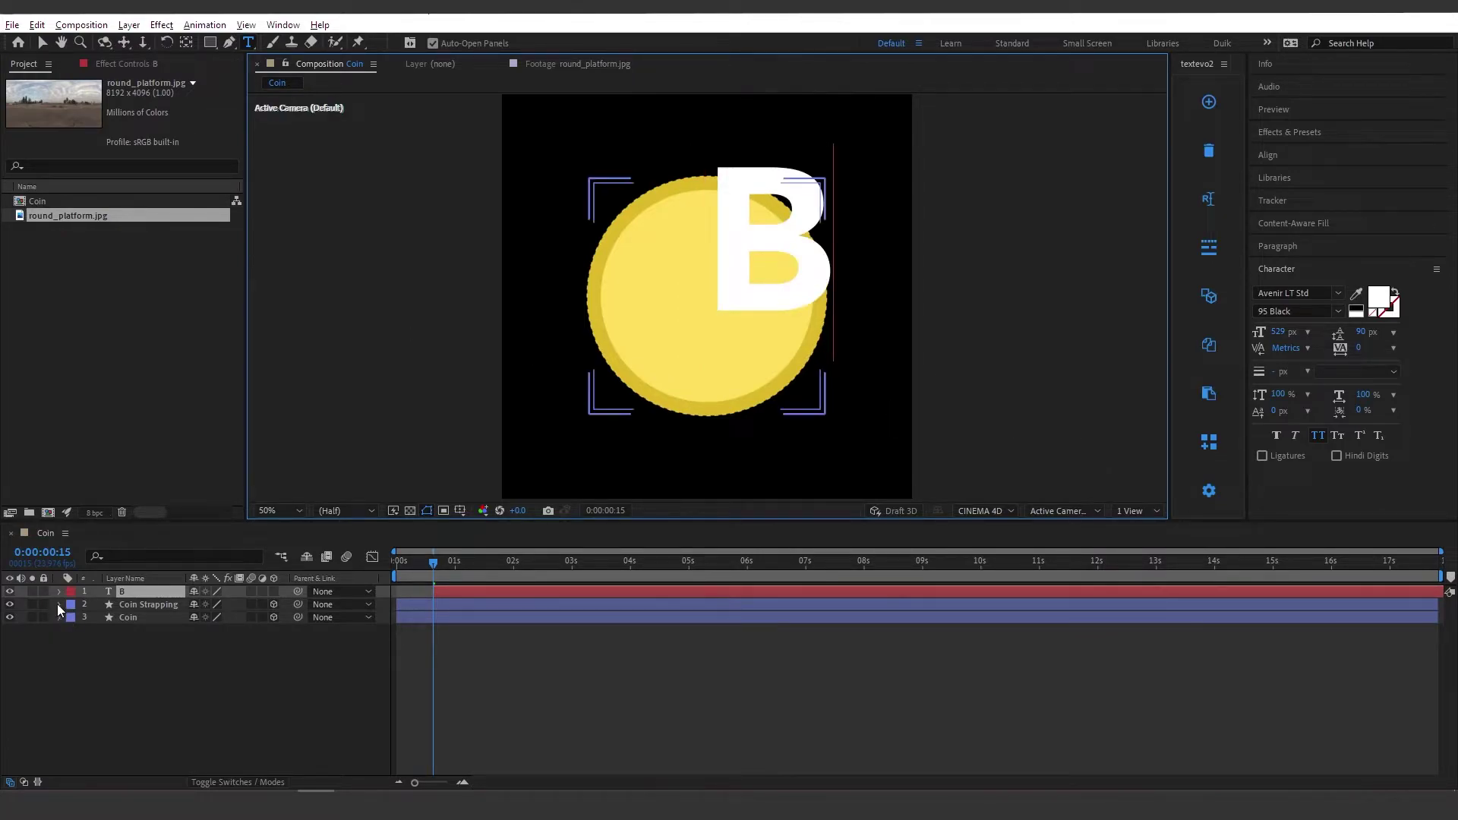
left_click(274, 591)
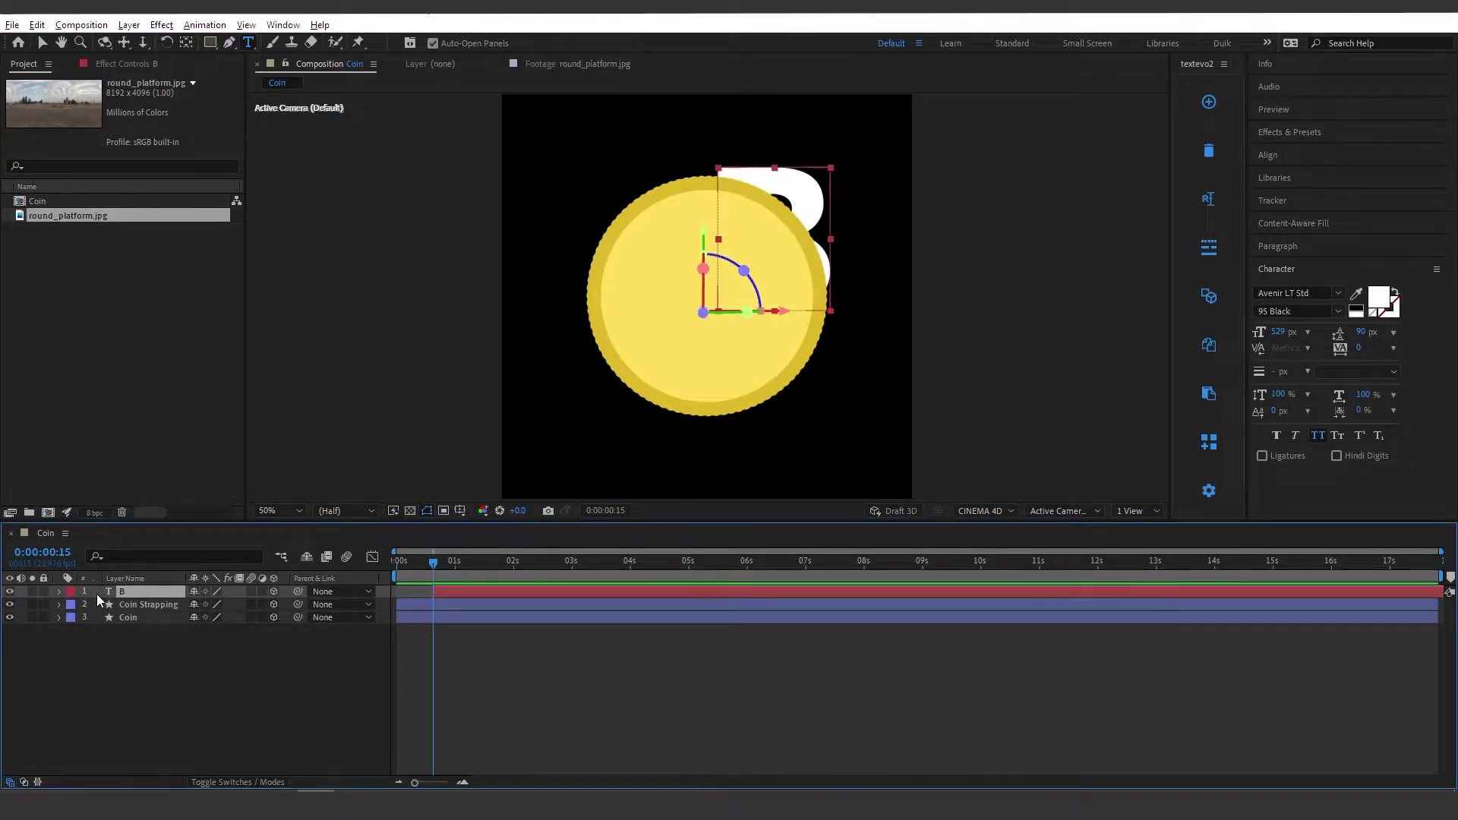
Step: Set the B text layer's Extrusion Depth to 50
left_click(58, 592)
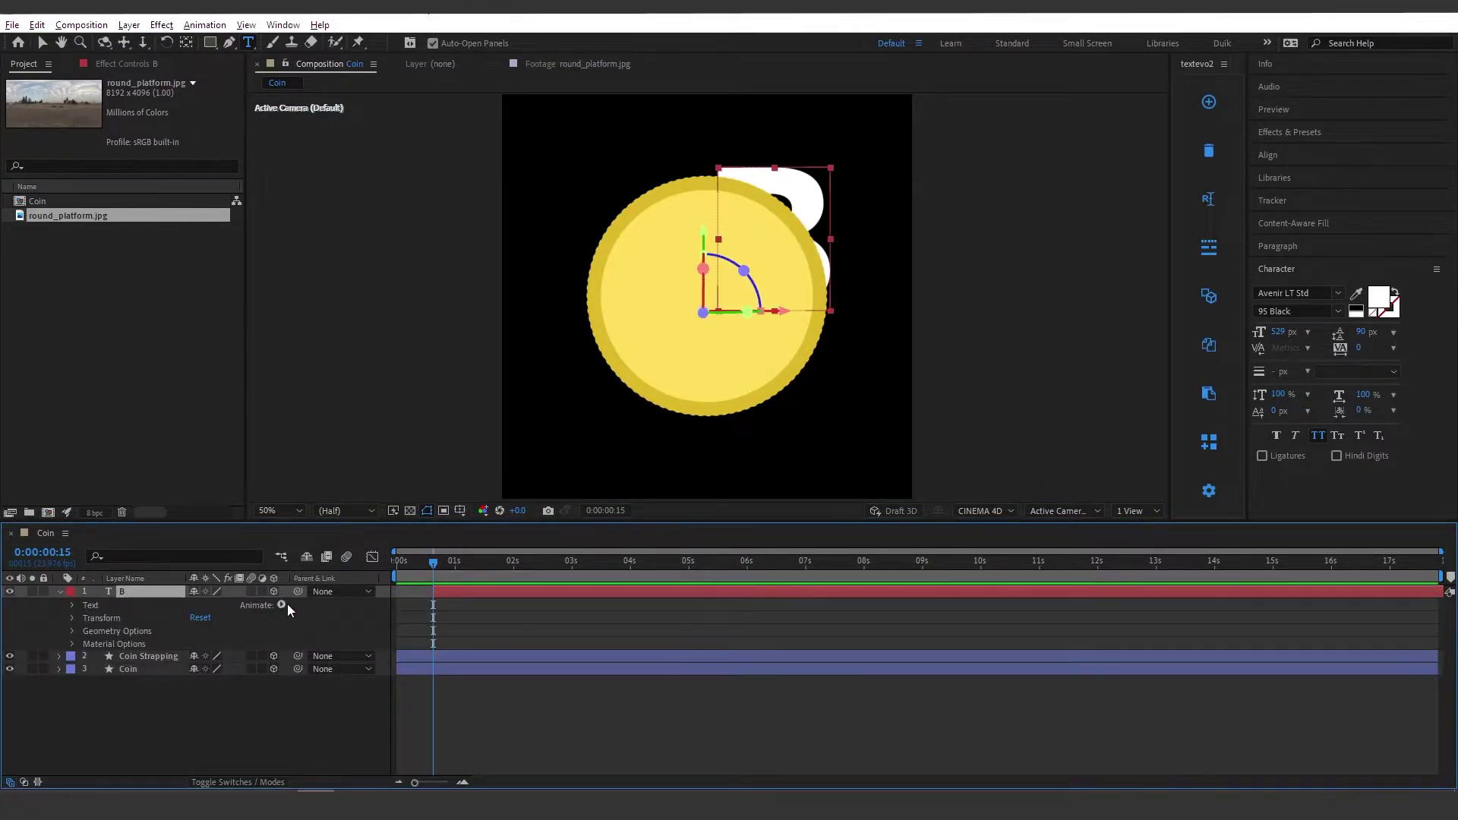
left_click(282, 605)
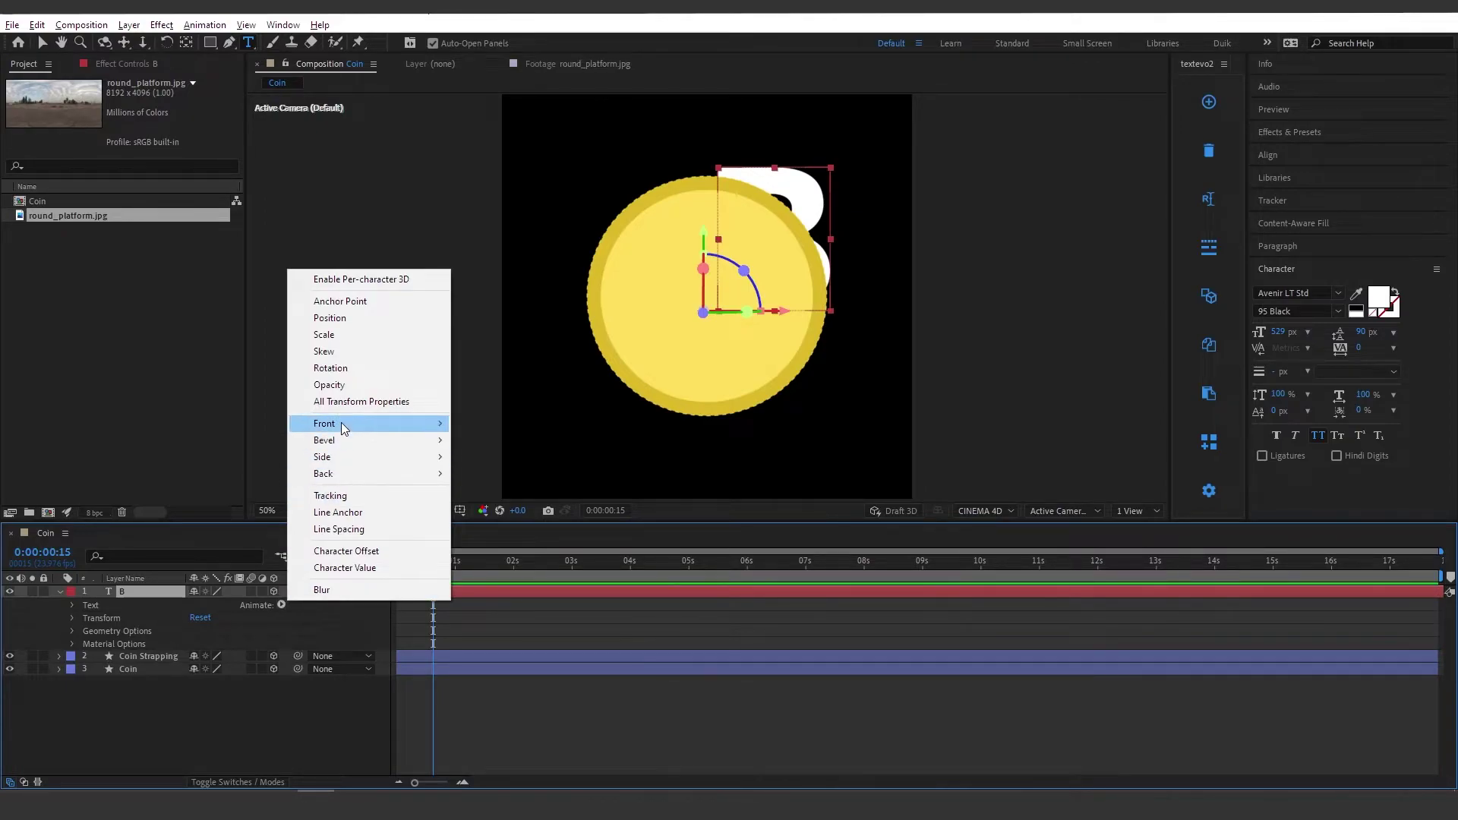
mouse_move(340, 423)
mouse_move(340, 472)
left_click(72, 631)
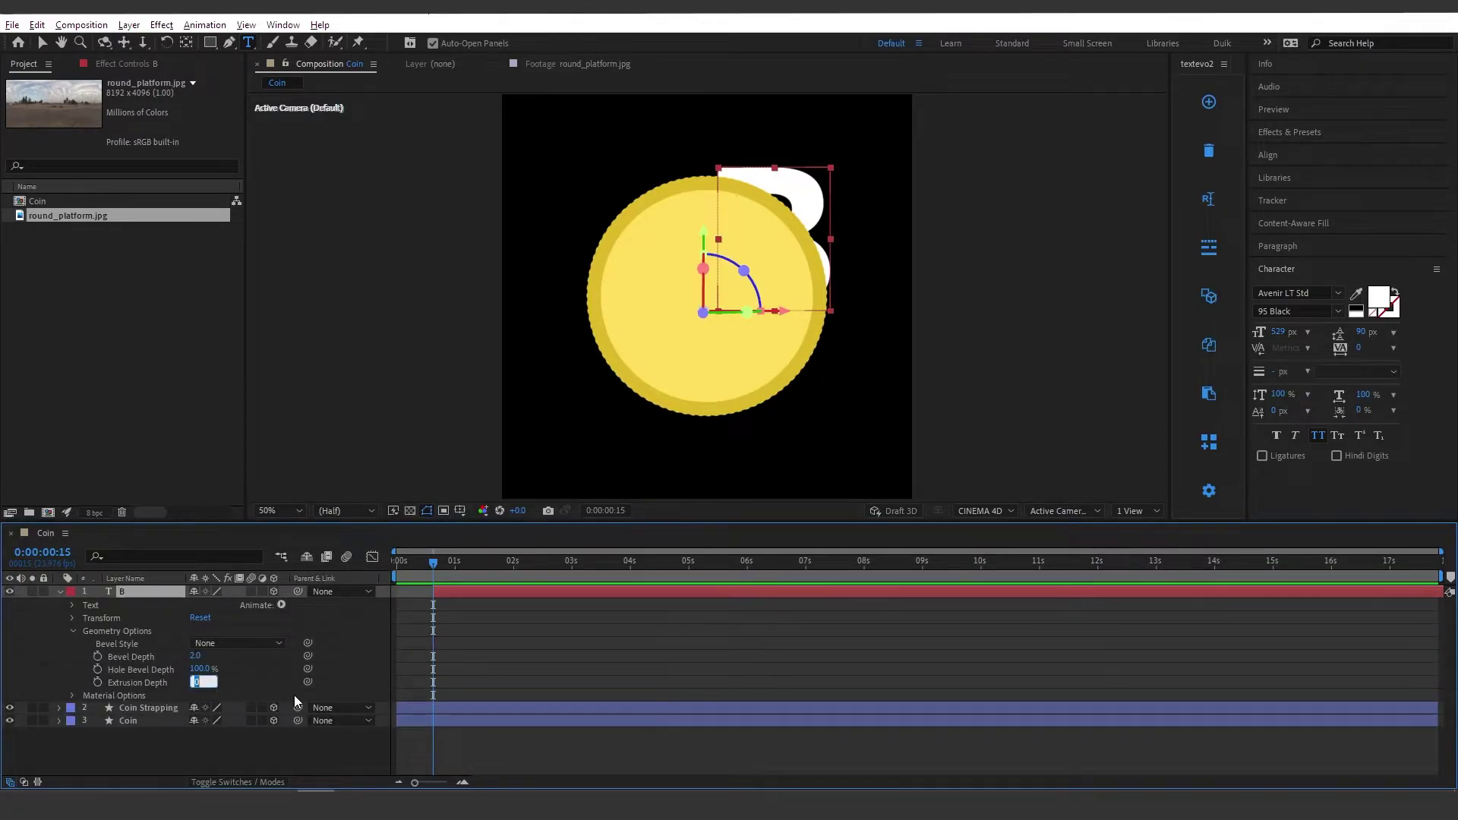
type("50")
key("Return")
Step: Sample the rim's darker gold (DEBA2A) as the fill color of the B text
left_click(1379, 296)
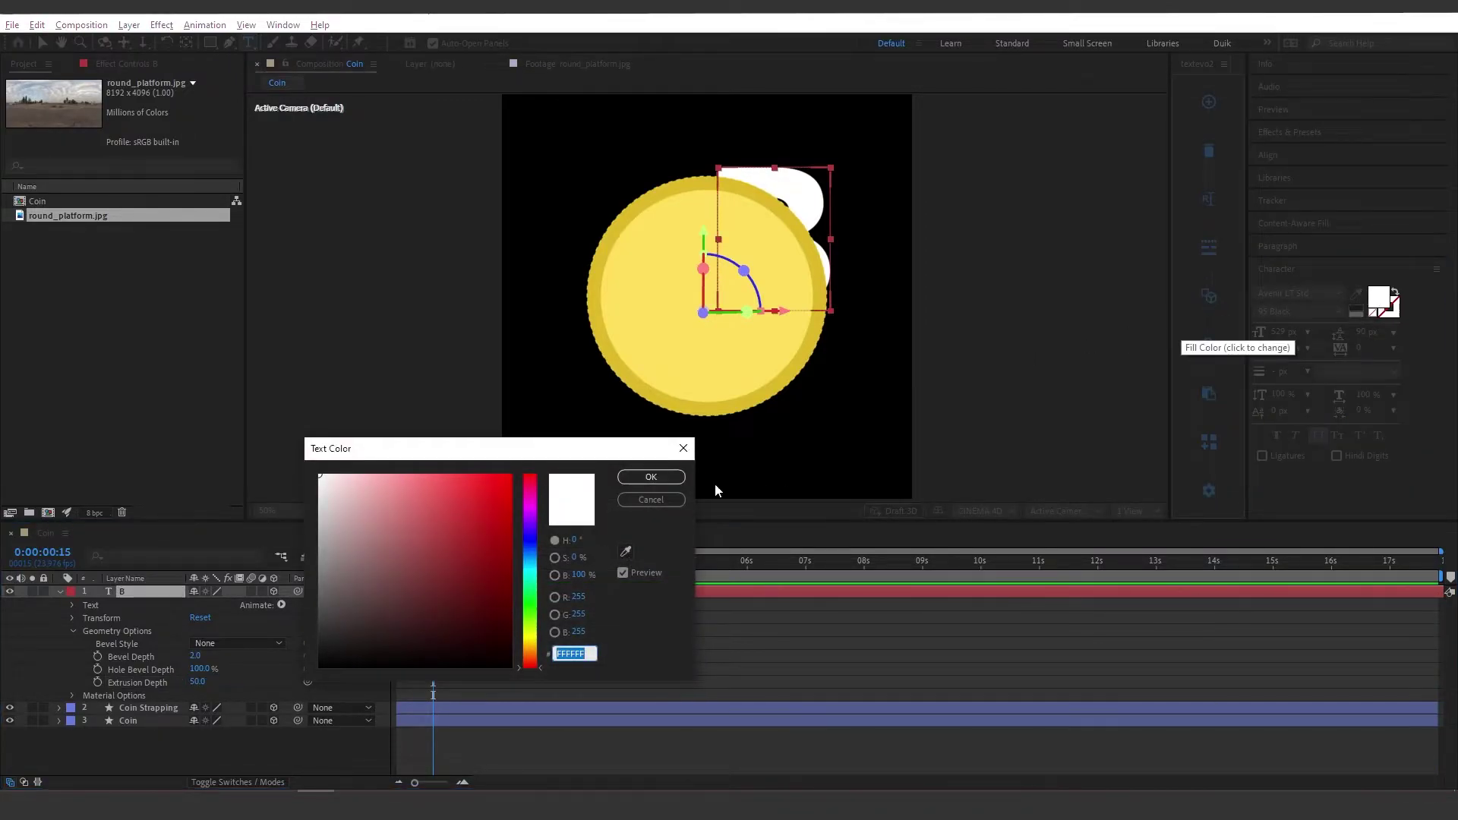
left_click(626, 552)
left_click(629, 378)
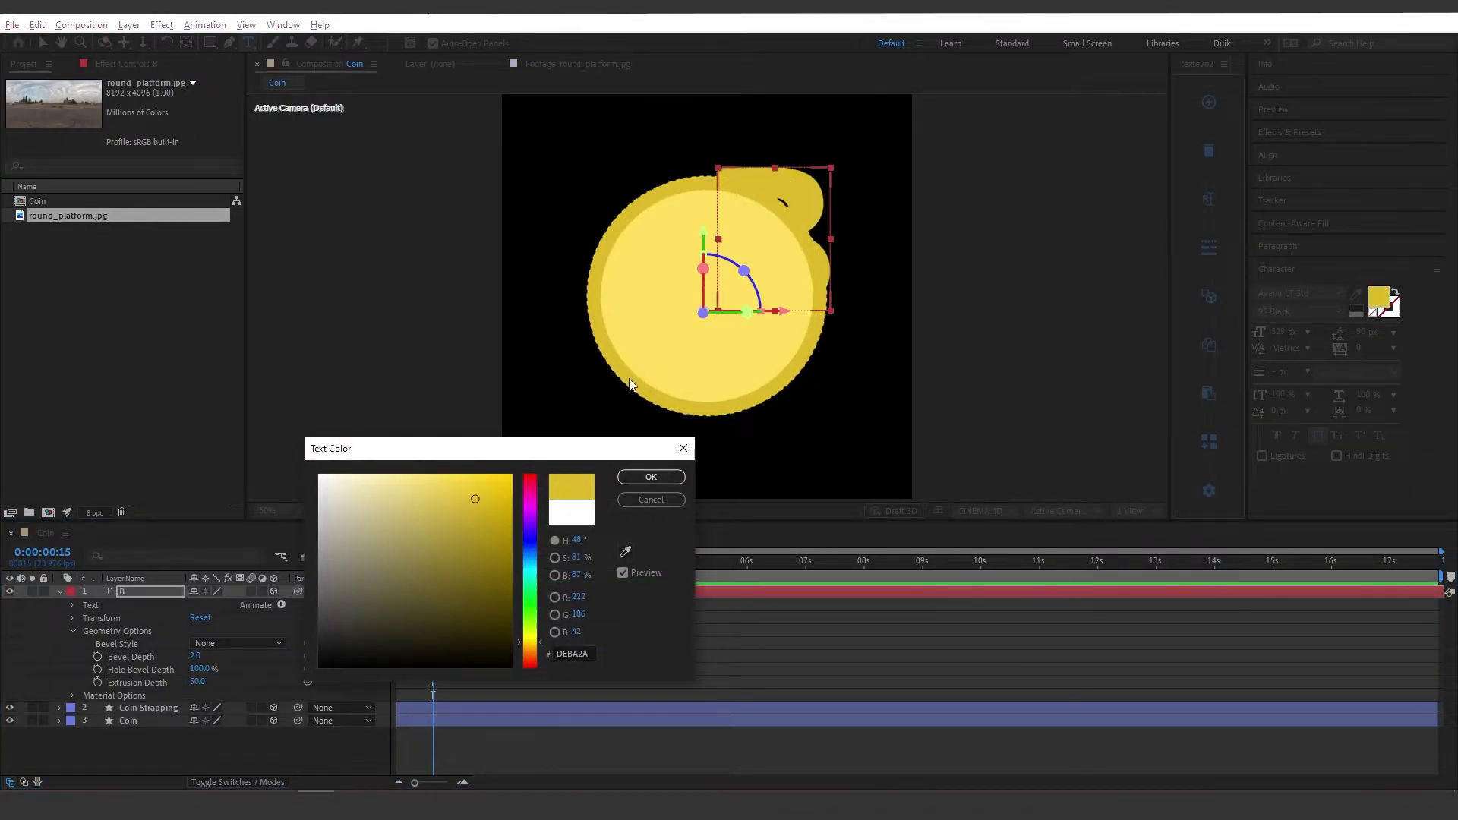
left_click(651, 477)
Step: Set the Z value of the B layer's Anchor Point to 50, checking its depth from the Top view
left_click(1090, 511)
left_click(1088, 601)
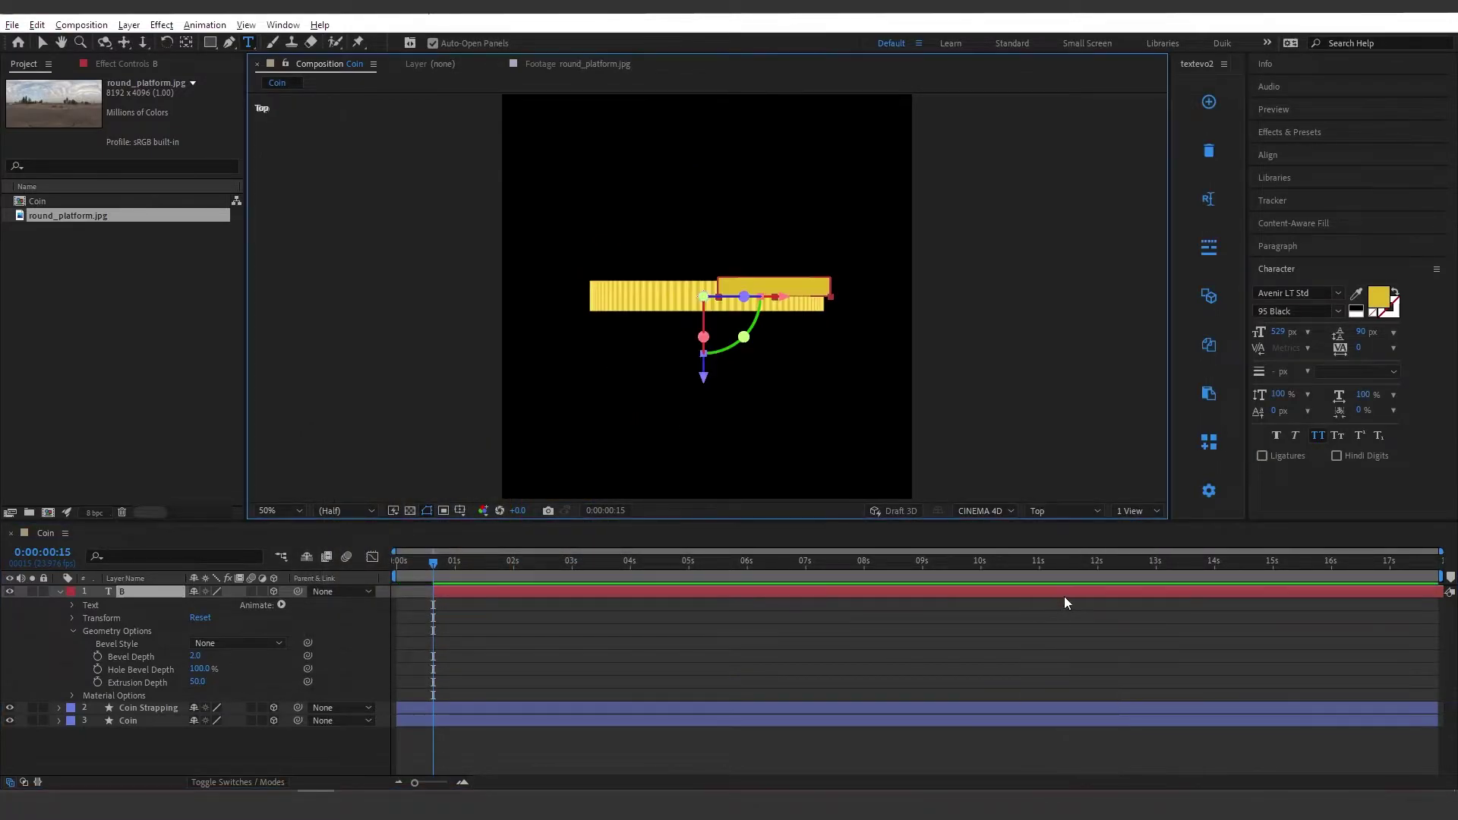
left_click(72, 618)
left_click(226, 629)
type("50")
key("Return")
Step: Return to the Active Camera view and move the B to the middle of the coin's face
left_click(1035, 511)
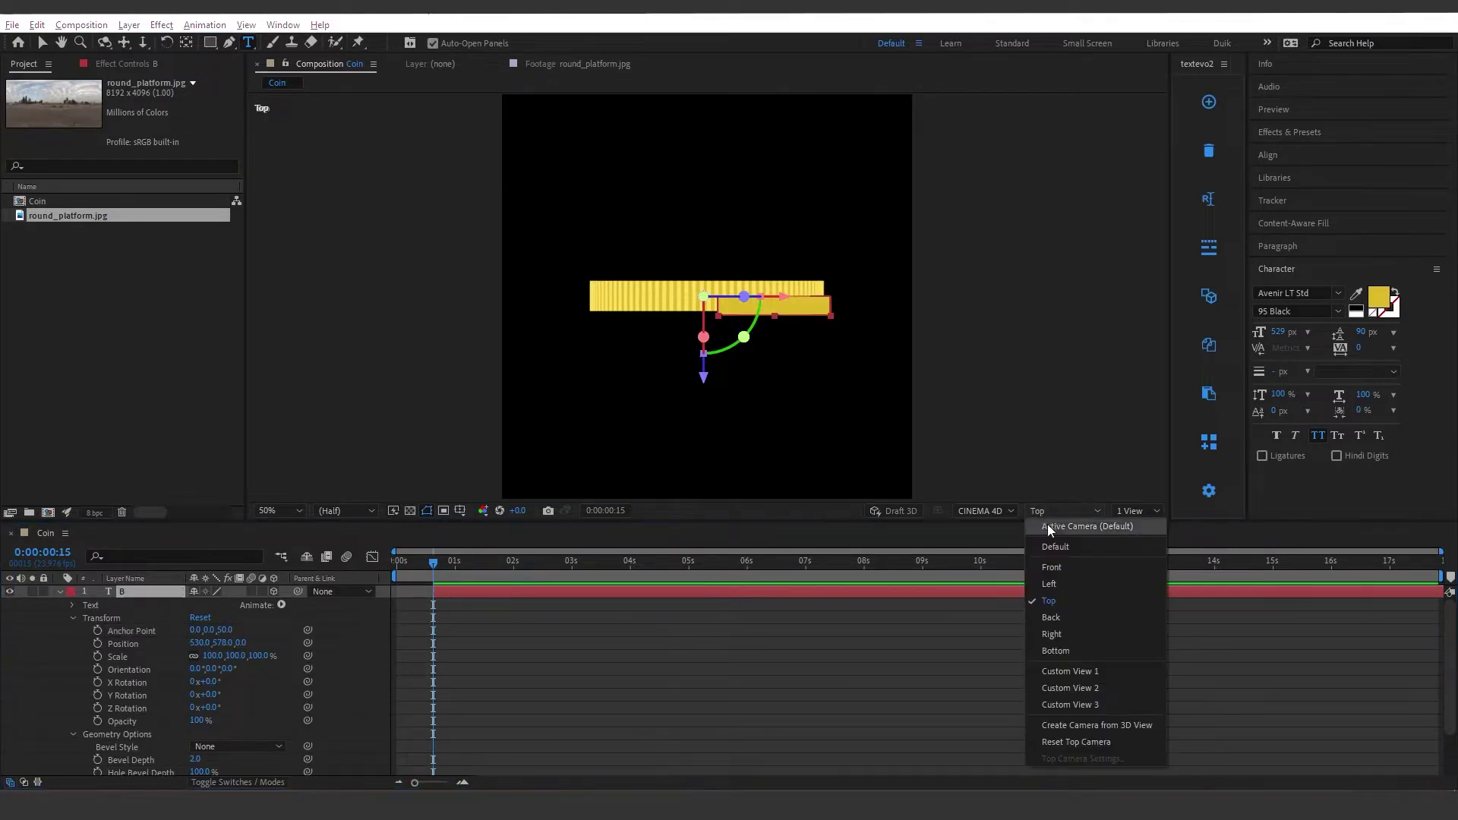
left_click(1051, 524)
left_click_drag(786, 312, 732, 313)
left_click_drag(651, 250, 647, 291)
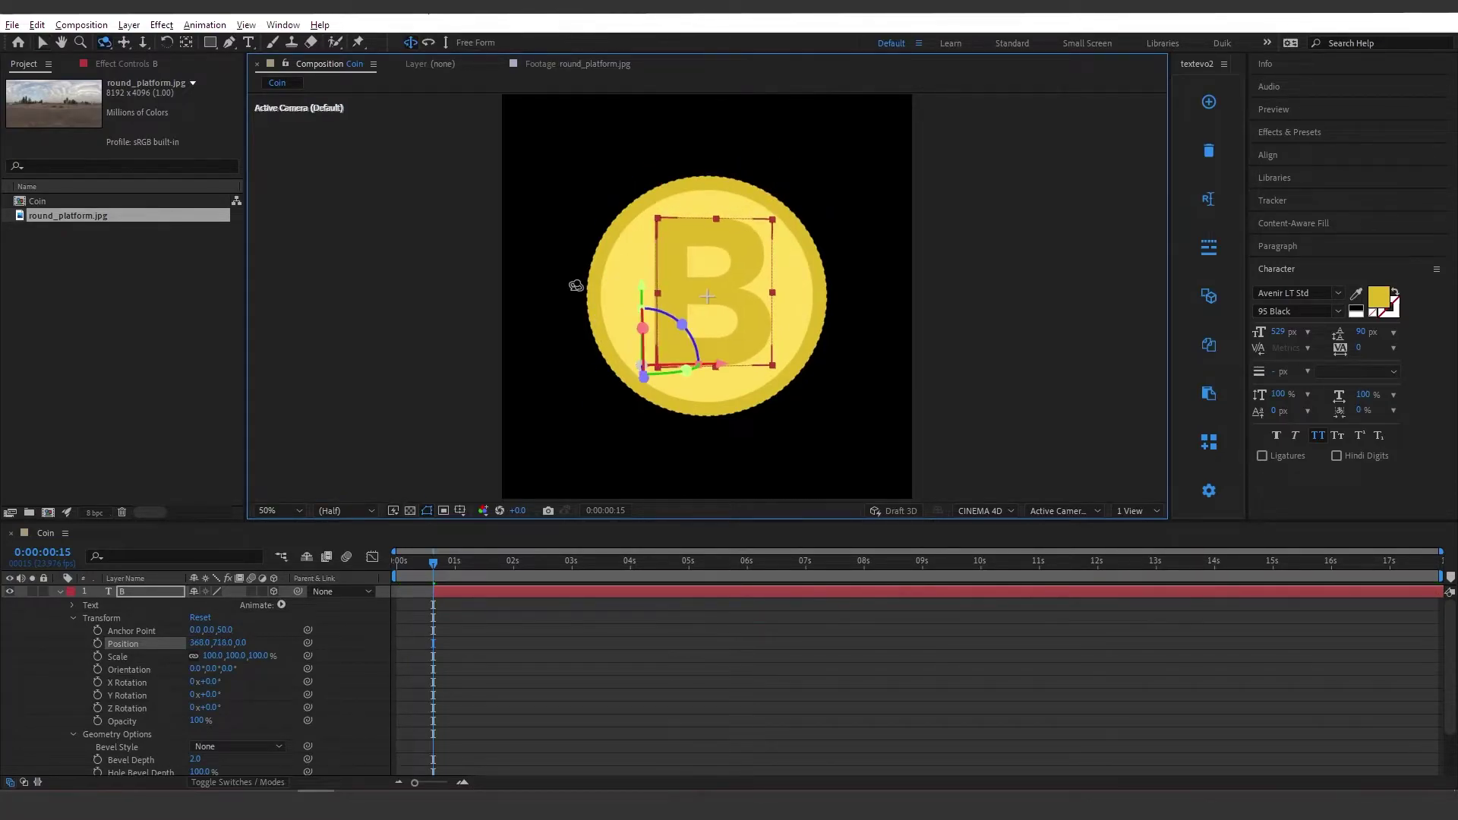
Step: Add a Side Color (RGB) animator to the B text layer and set its color to gold
left_click_drag(577, 286, 596, 291)
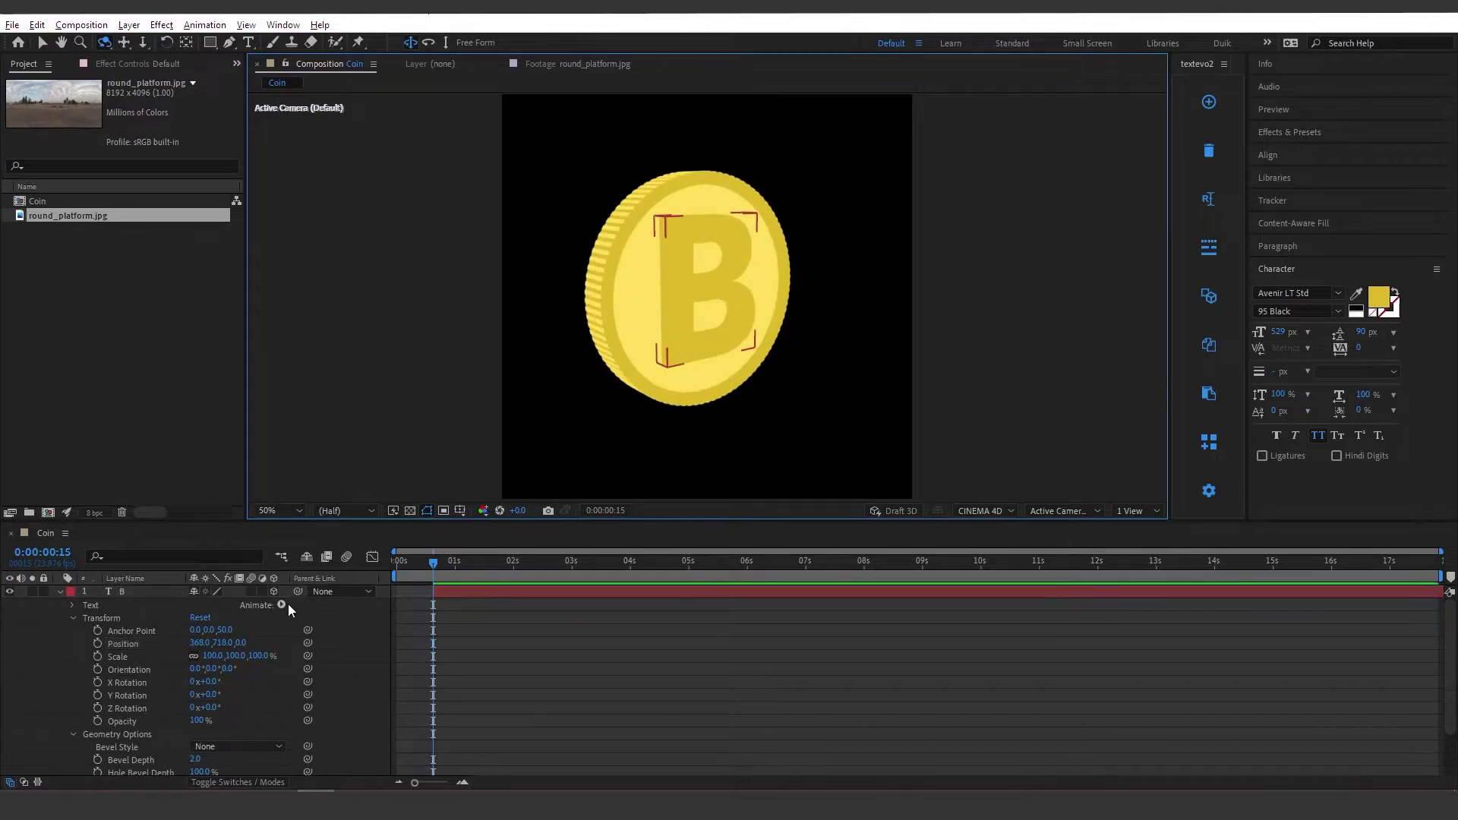
left_click(283, 604)
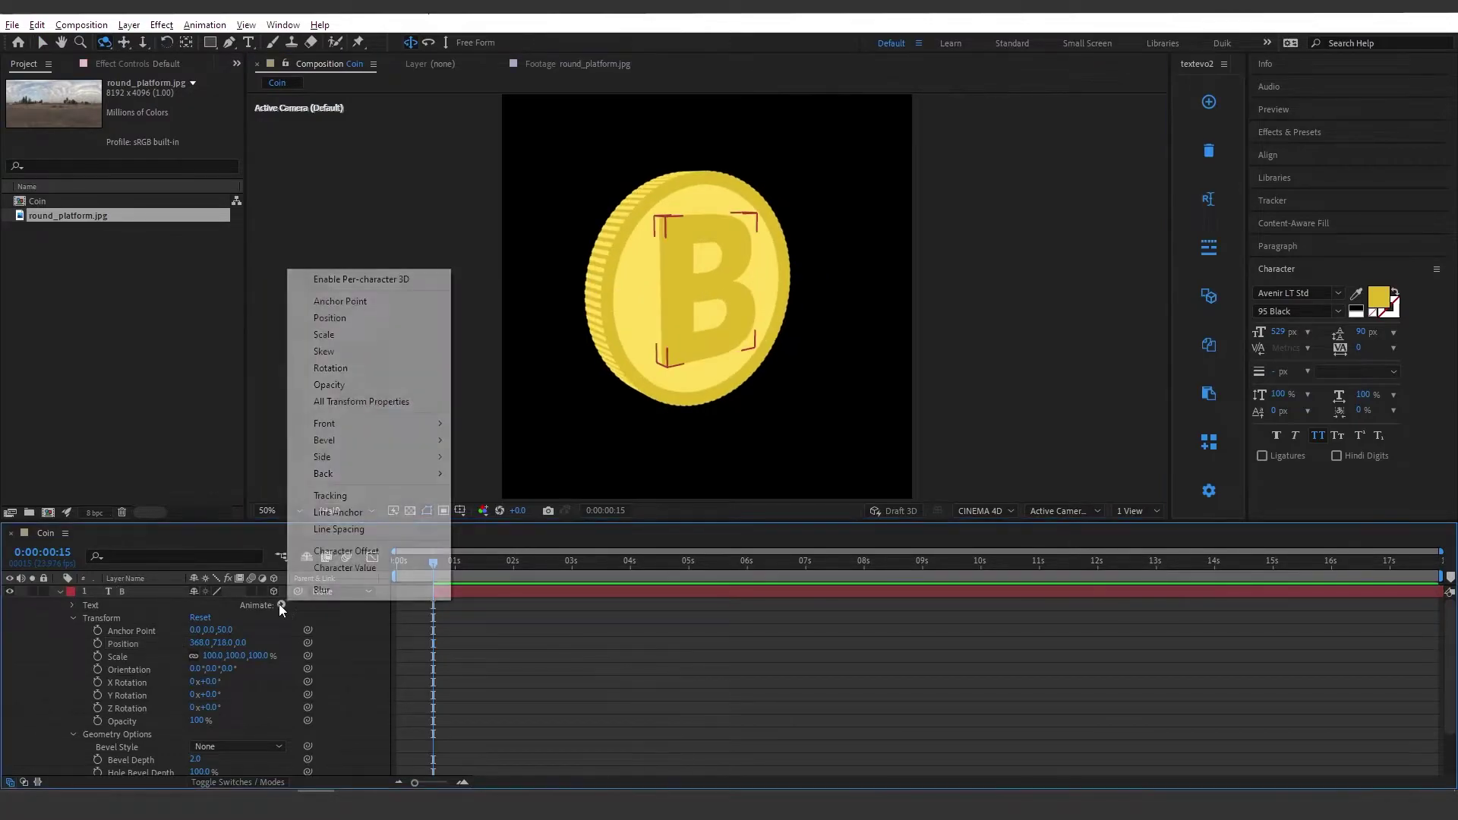
mouse_move(358, 457)
mouse_move(532, 456)
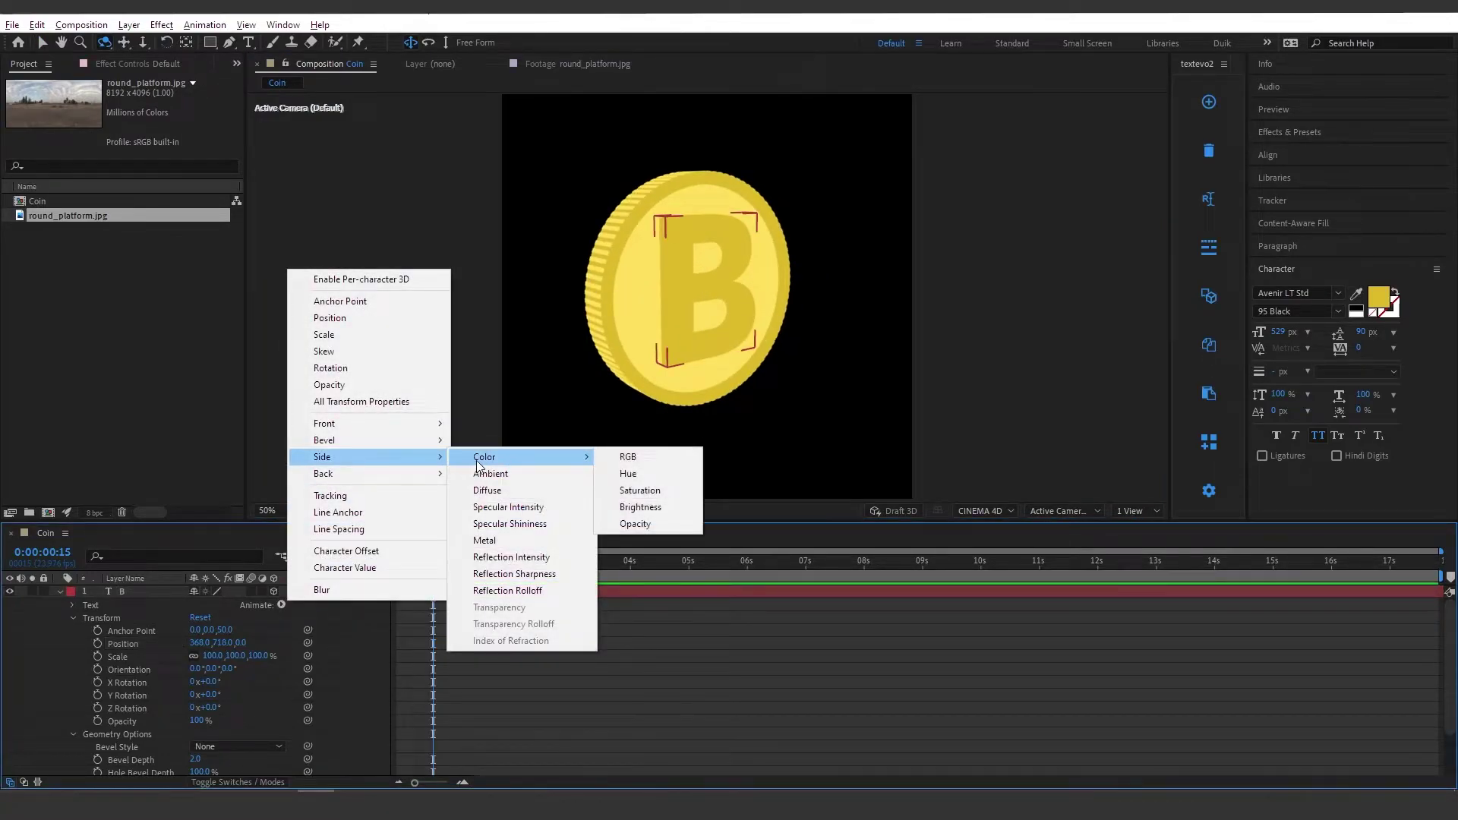
left_click(624, 457)
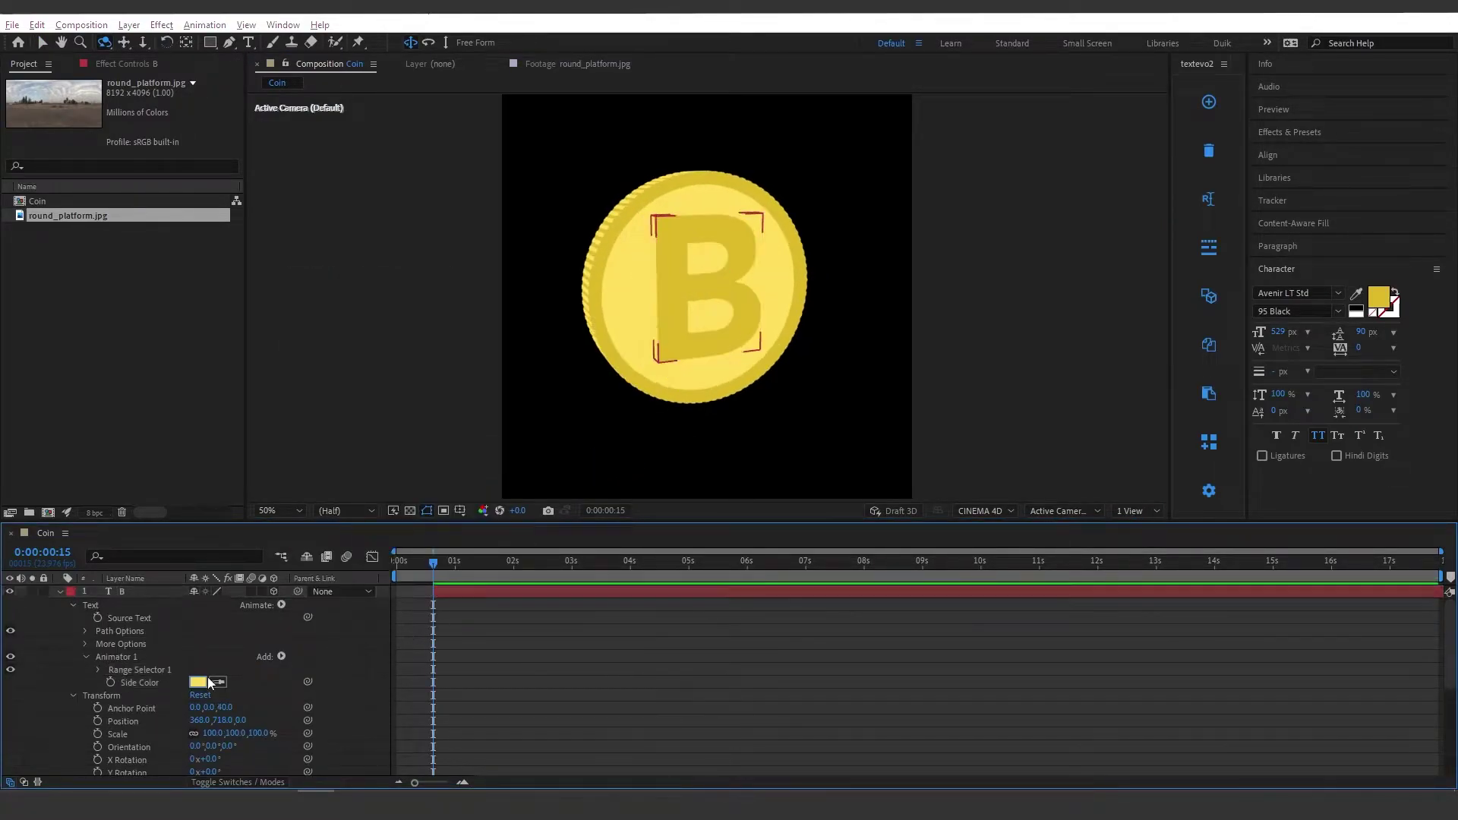
left_click(197, 682)
key("Return")
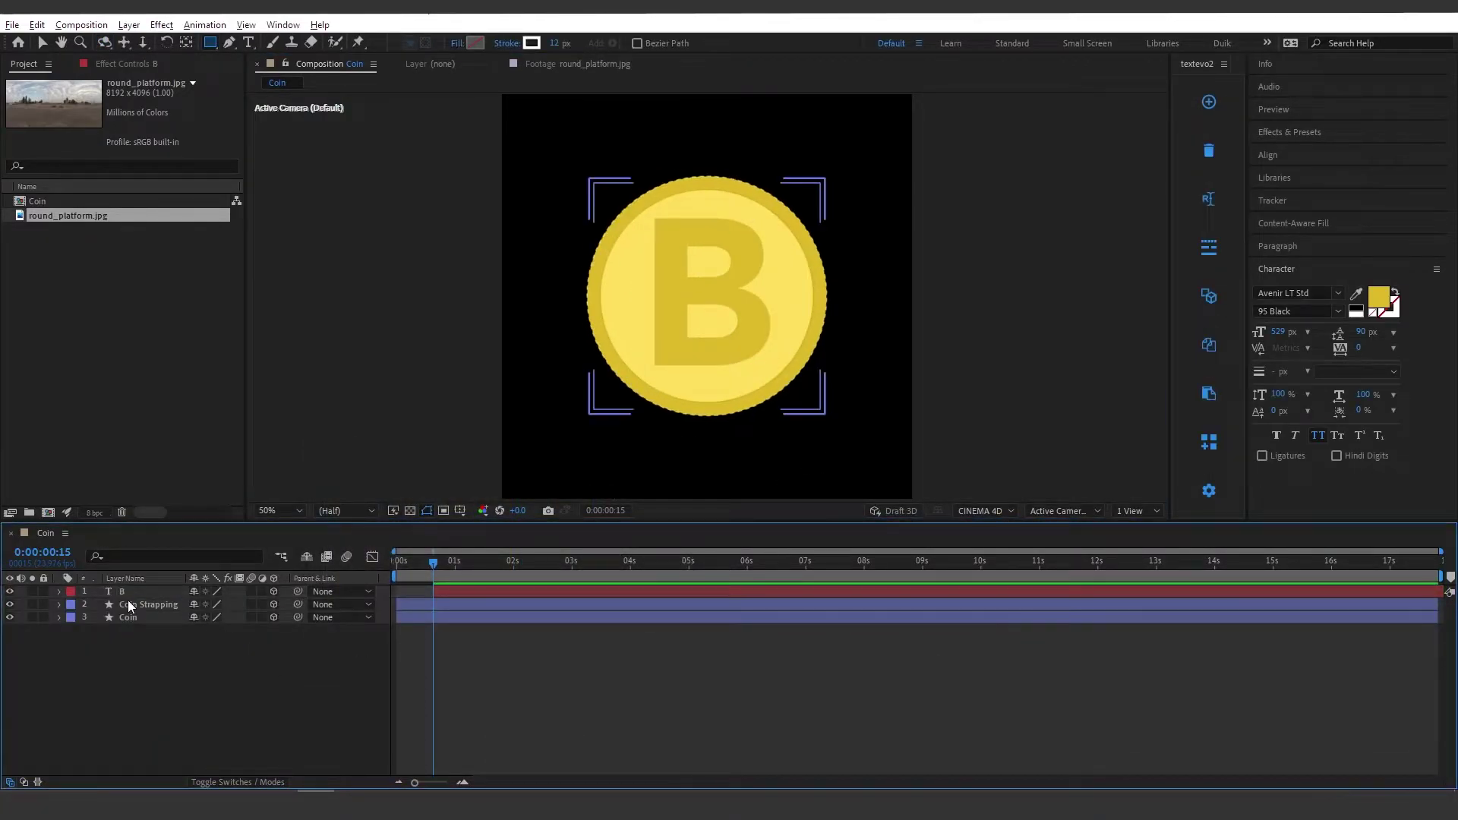
Step: Set the B layer's Scale to 80%
left_click(121, 592)
key("s")
left_click(238, 604)
type("80")
key("Return")
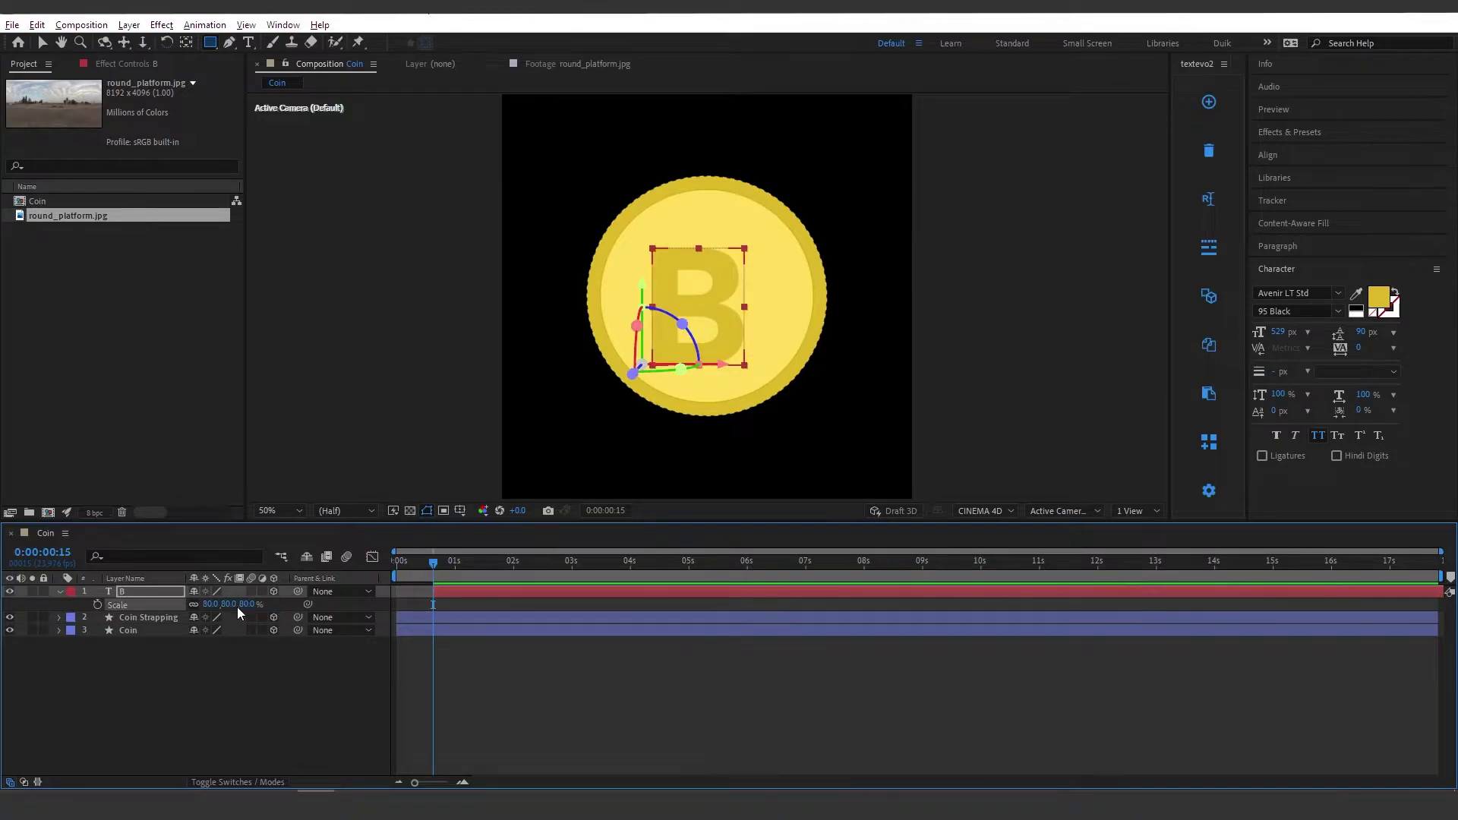
Step: Move the scaled-down B up and sideways to recenter it on the coin's face
left_click(134, 592)
key("v")
left_click_drag(643, 287, 643, 278)
left_click_drag(719, 356, 728, 357)
left_click(284, 210)
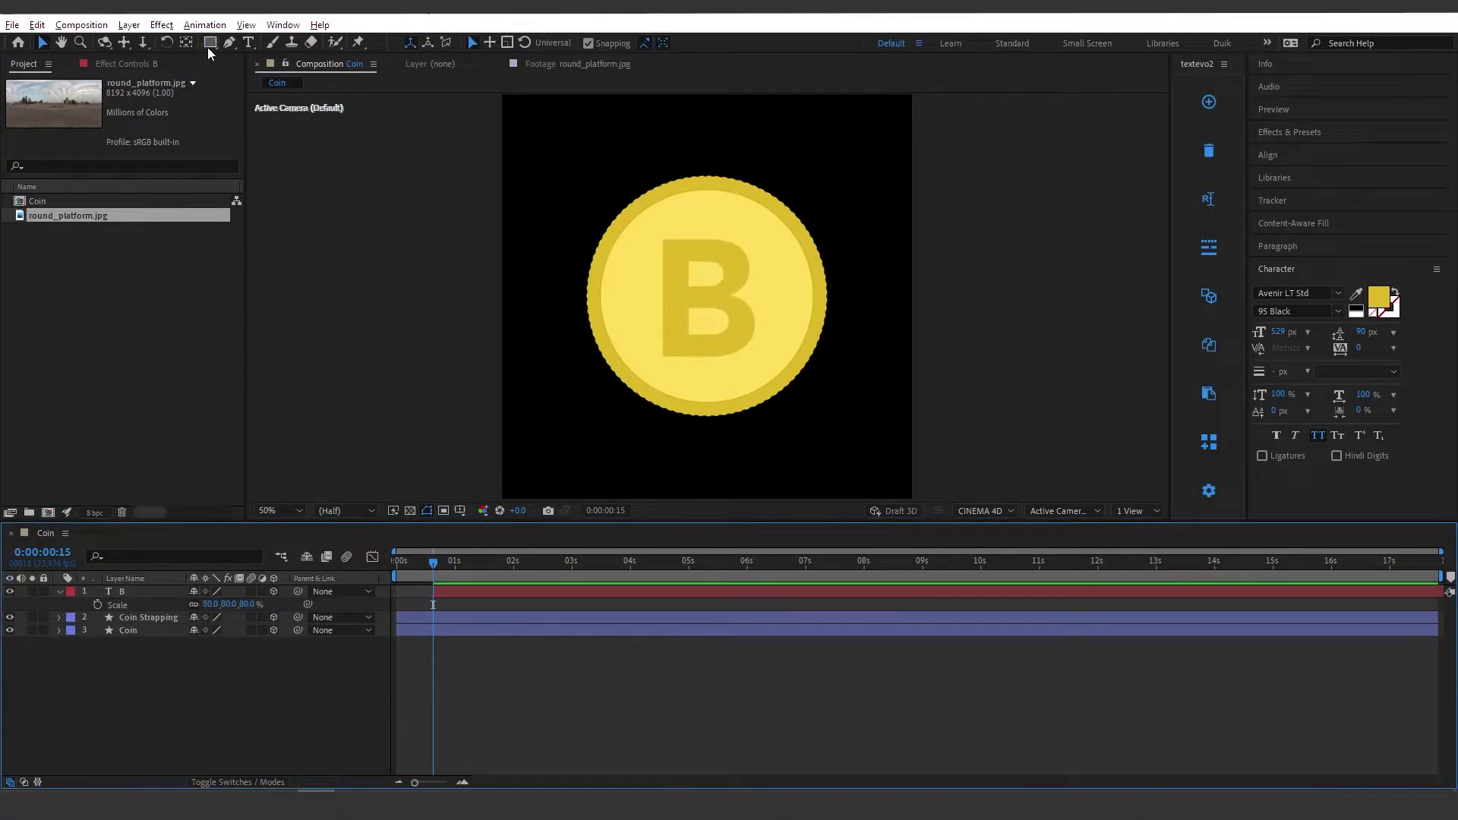
Step: Draw a small, narrow upright rectangle on a new shape layer at the upper part of the B
key("q")
left_click_drag(676, 211, 693, 249)
left_click(84, 616)
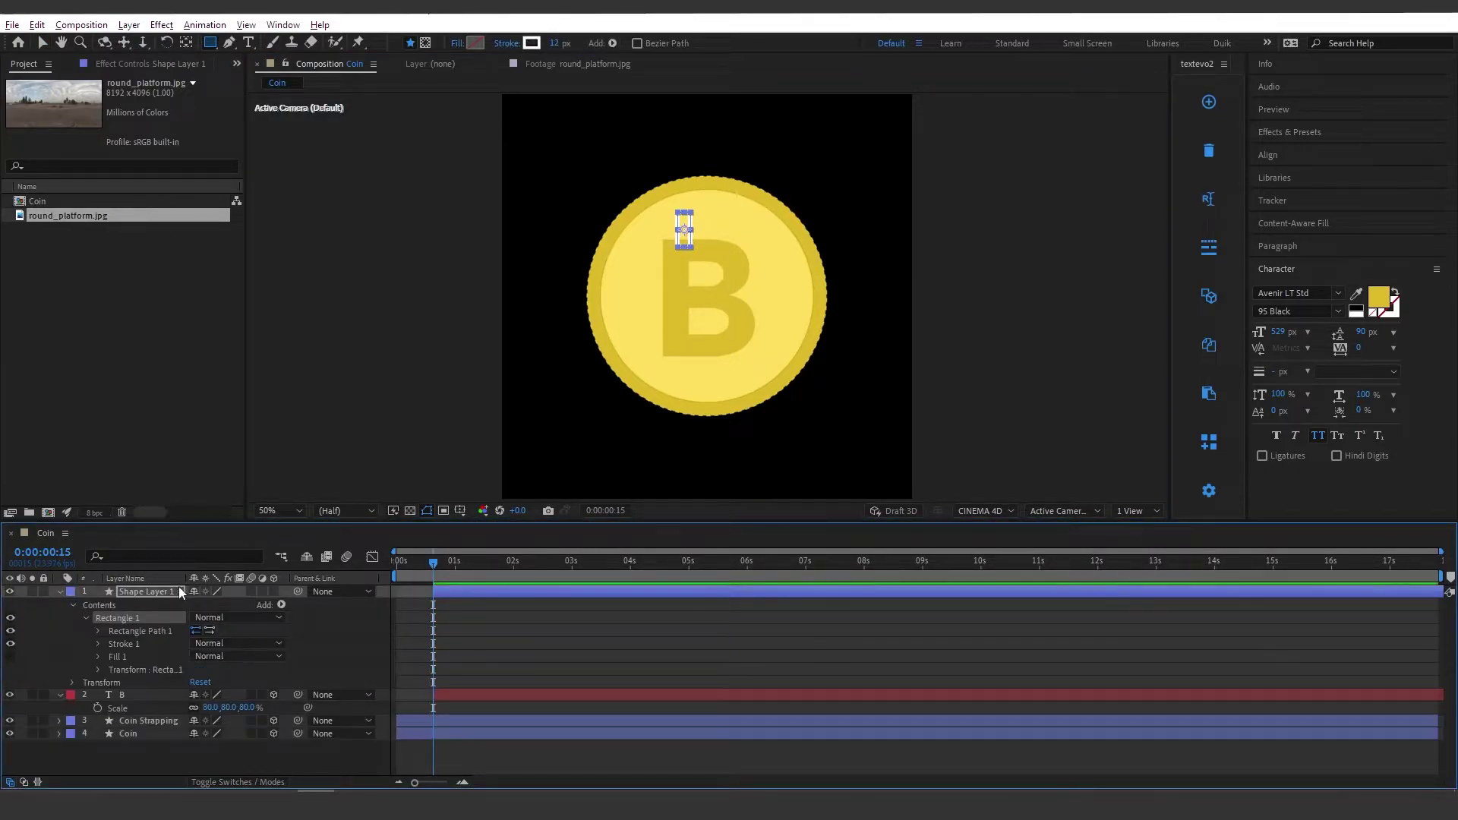
Step: Turn off the rectangle's stroke, turn on its fill and sample the B's darker gold as the fill color
left_click(11, 643)
left_click(11, 656)
left_click(99, 656)
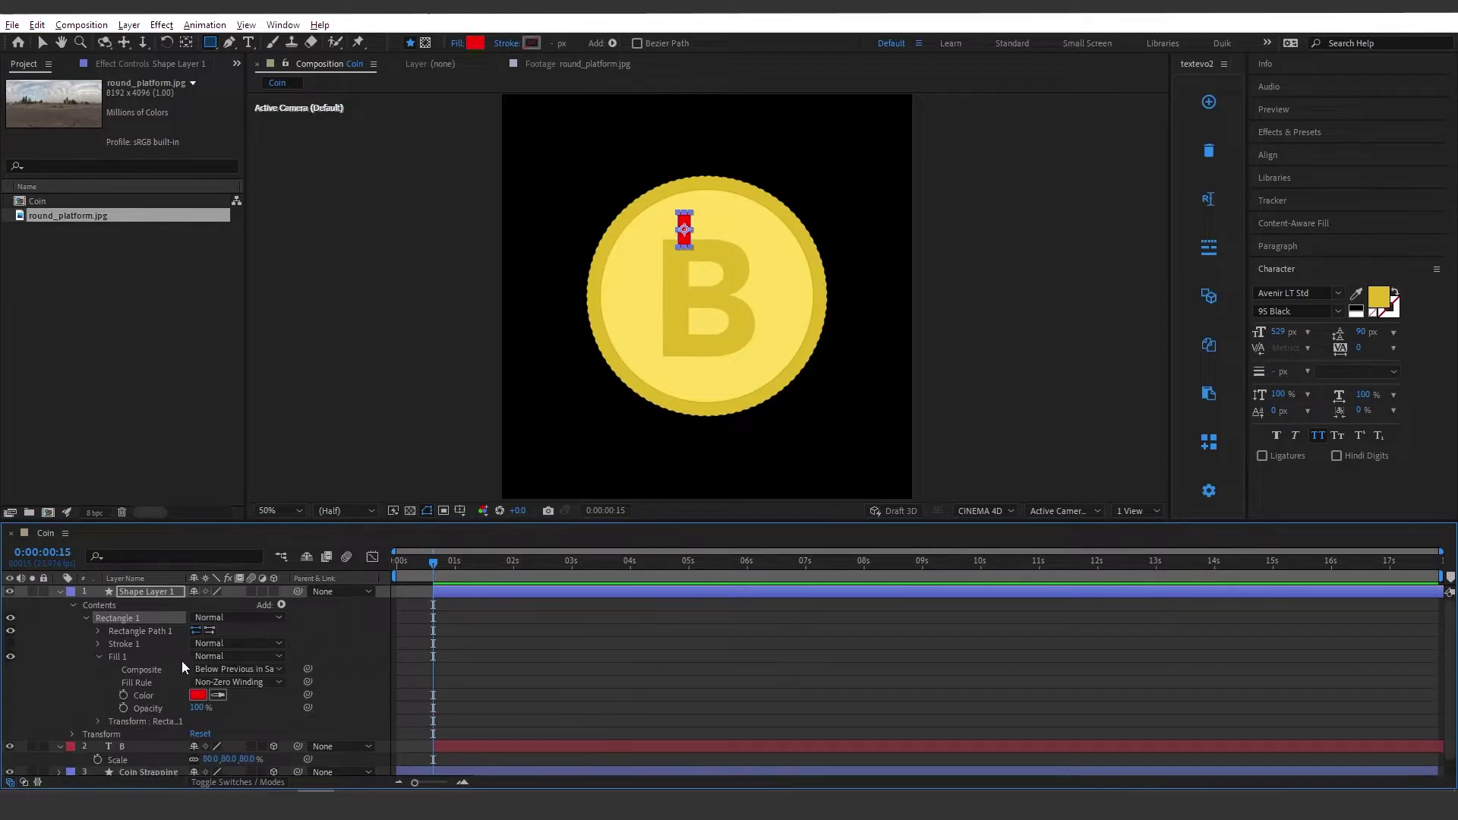
left_click(671, 302)
left_click(98, 656)
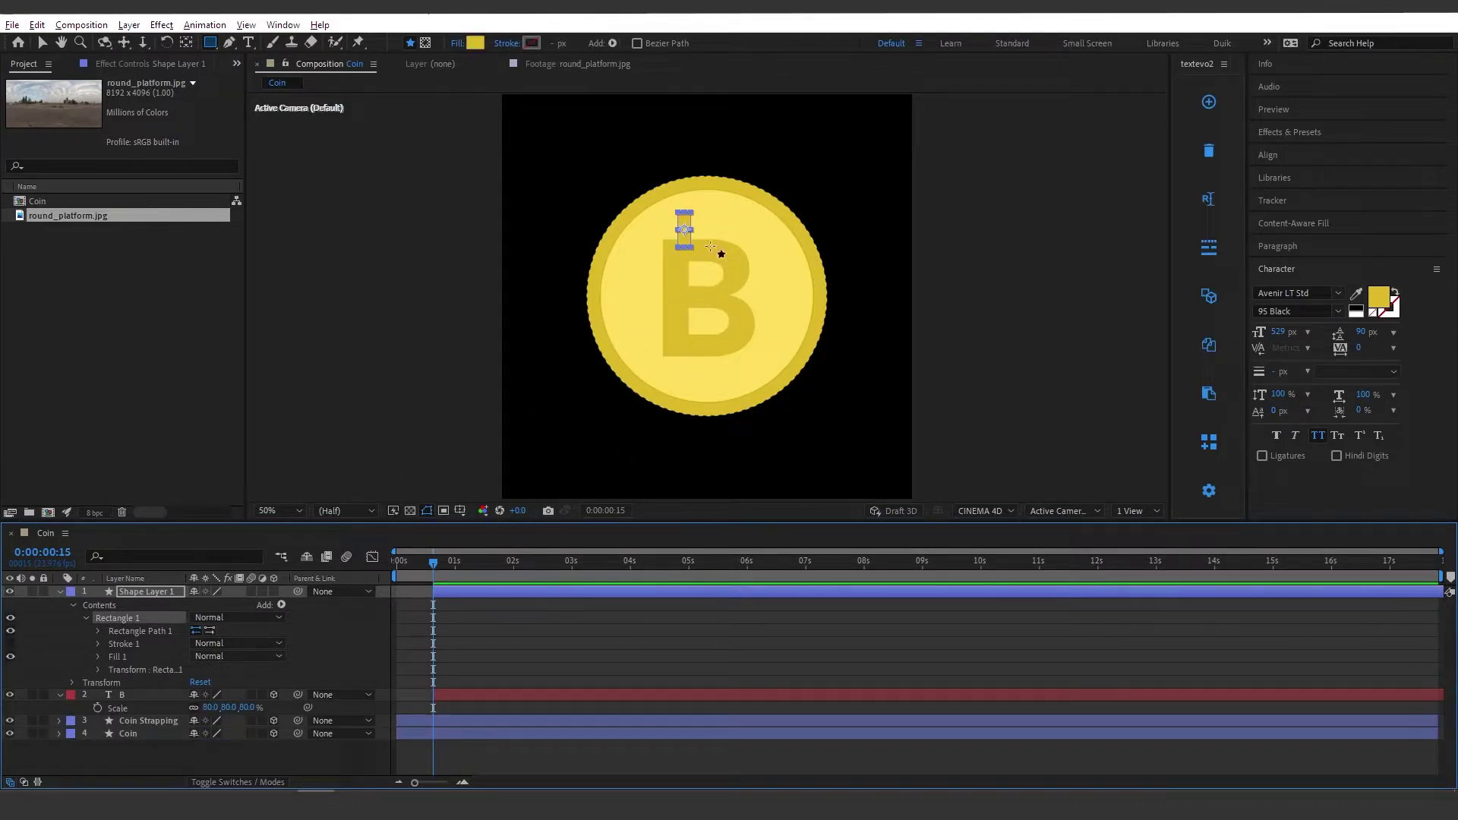
Step: Duplicate the rectangle into four bars, placing two above and two below the B to form a Bitcoin symbol
key("period")
key("v")
left_click_drag(665, 182, 735, 430)
left_click(126, 618)
key("ctrl+d")
left_click(86, 631)
left_click(121, 631, "shift")
key("ctrl+d")
key("comma")
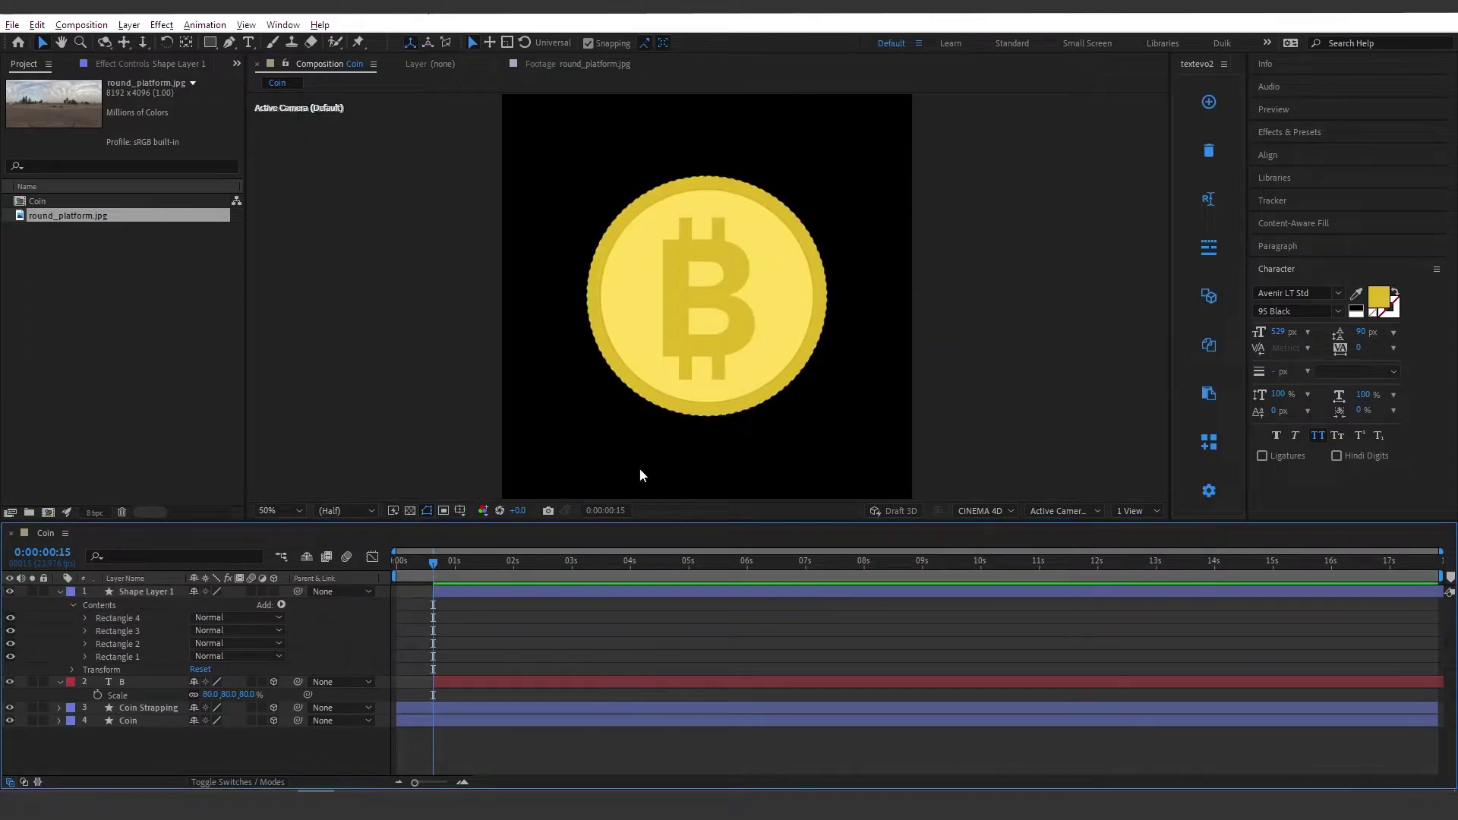
Step: Make the bars' shape layer 3D and extrude it, with an Anchor Point Z of 40
left_click(157, 593)
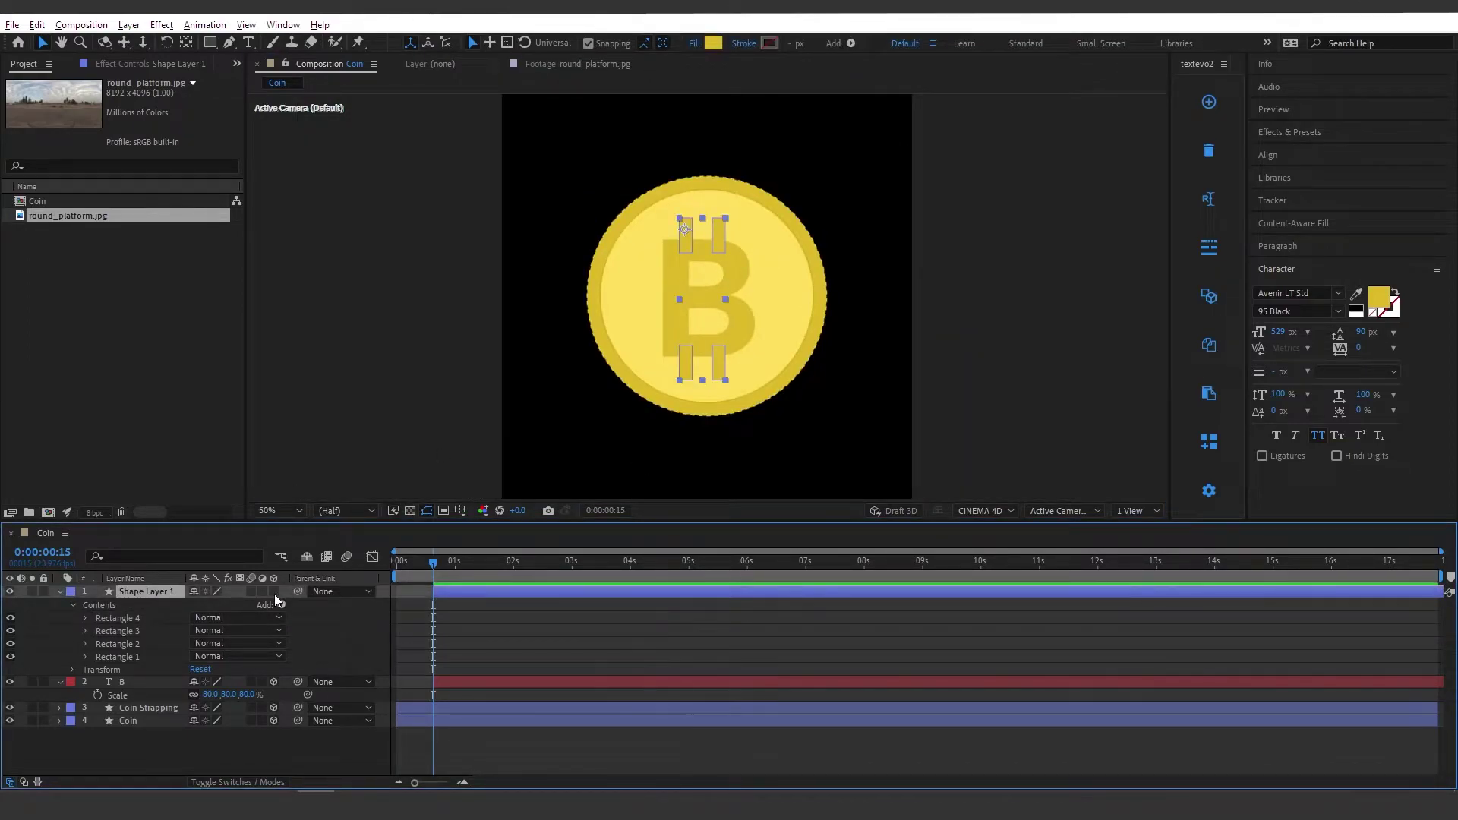
left_click(274, 591)
left_click(145, 707)
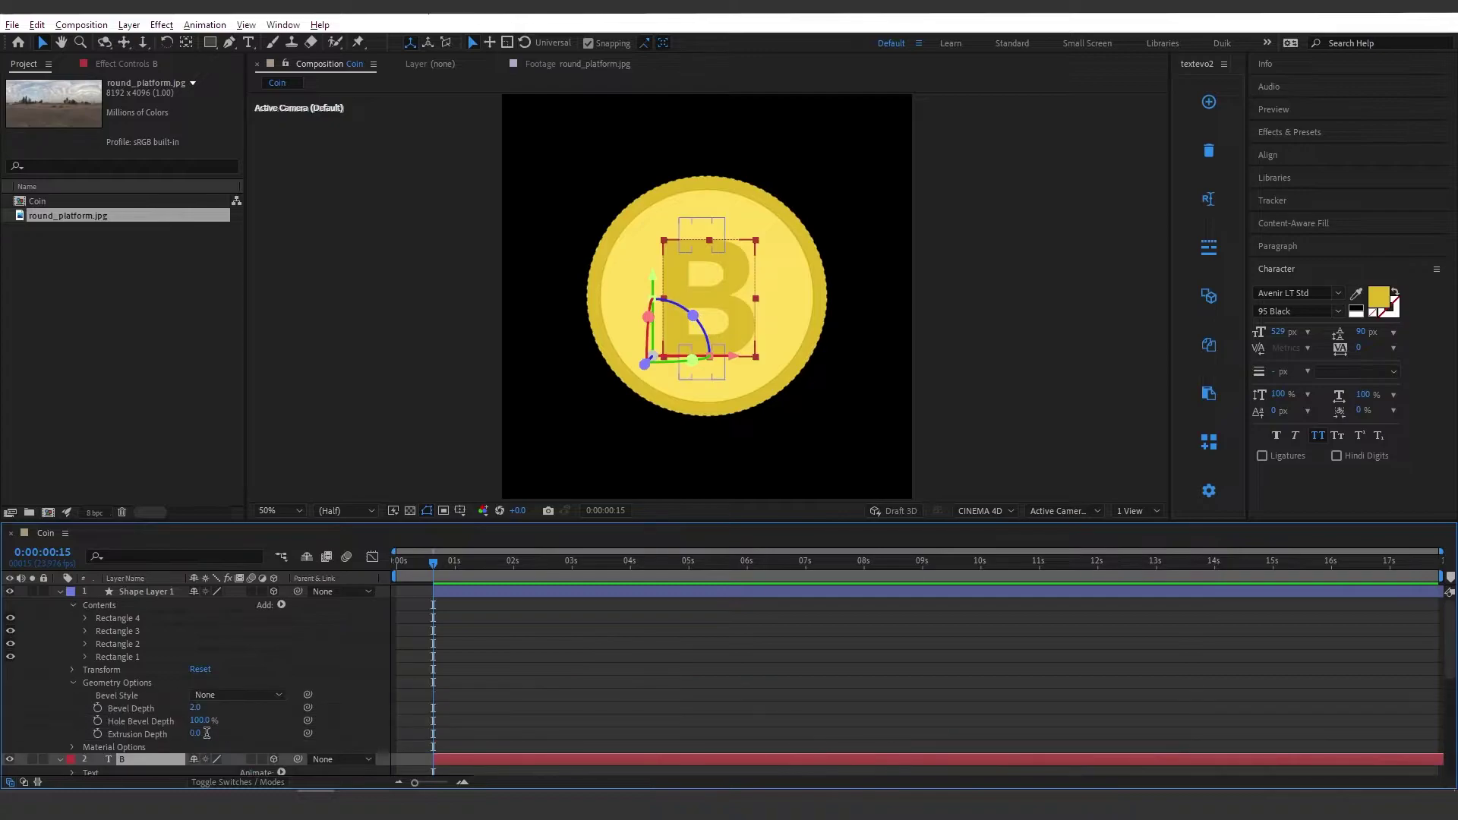
left_click(196, 733)
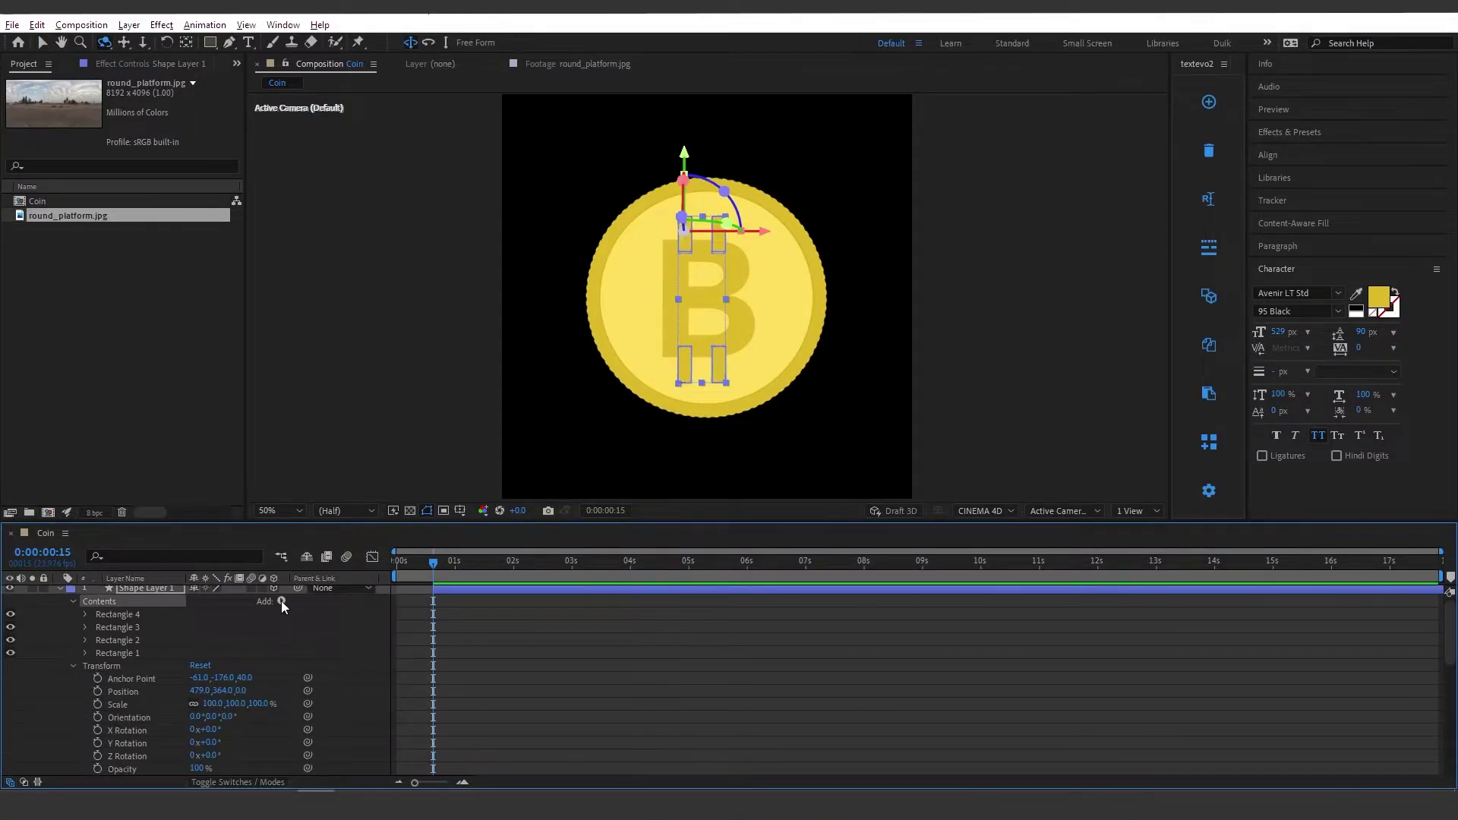
Step: Add an empty group to the bars' shape layer and put all four rectangles inside it
left_click(281, 601)
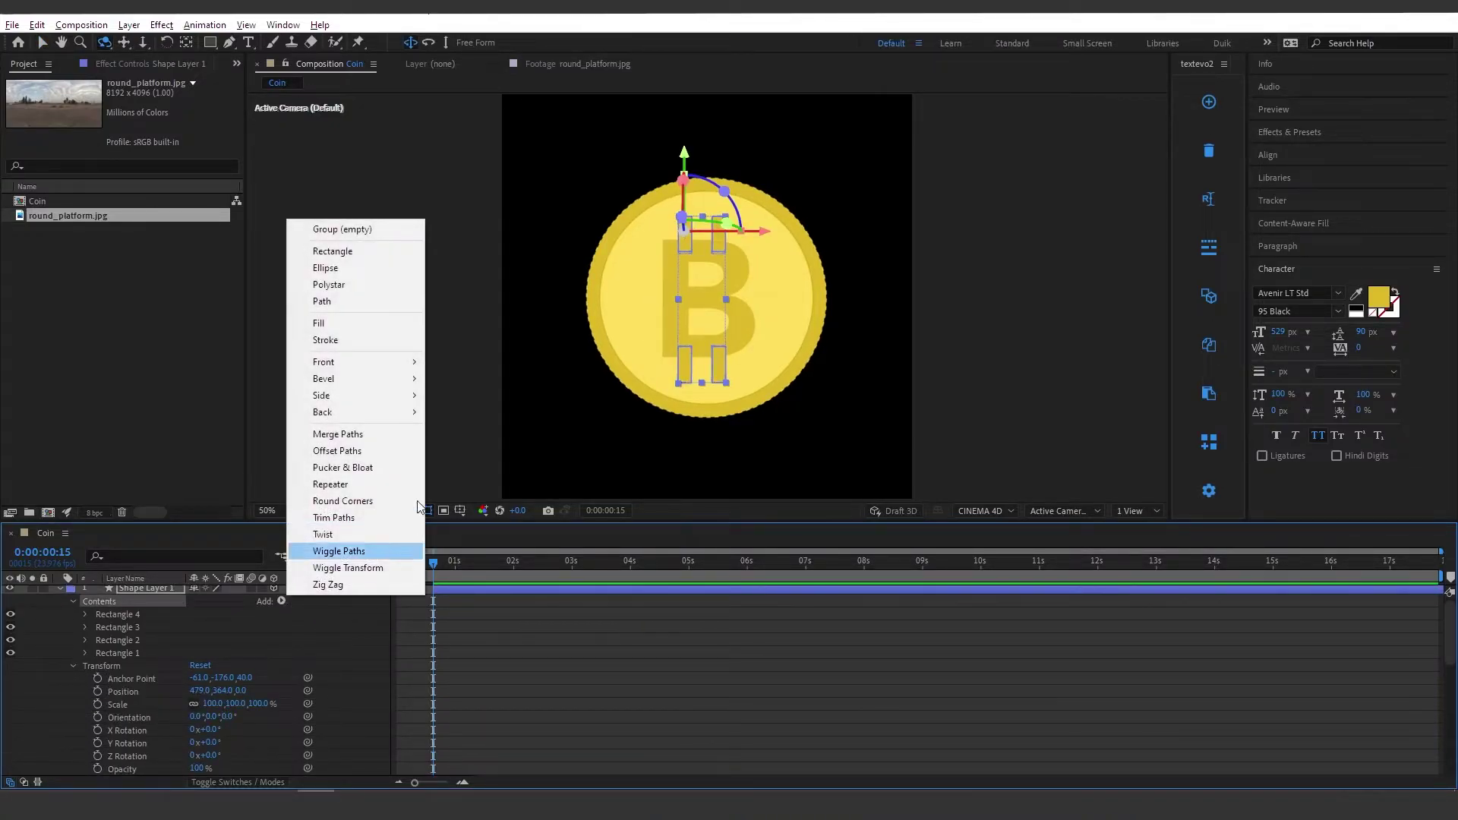
left_click(345, 229)
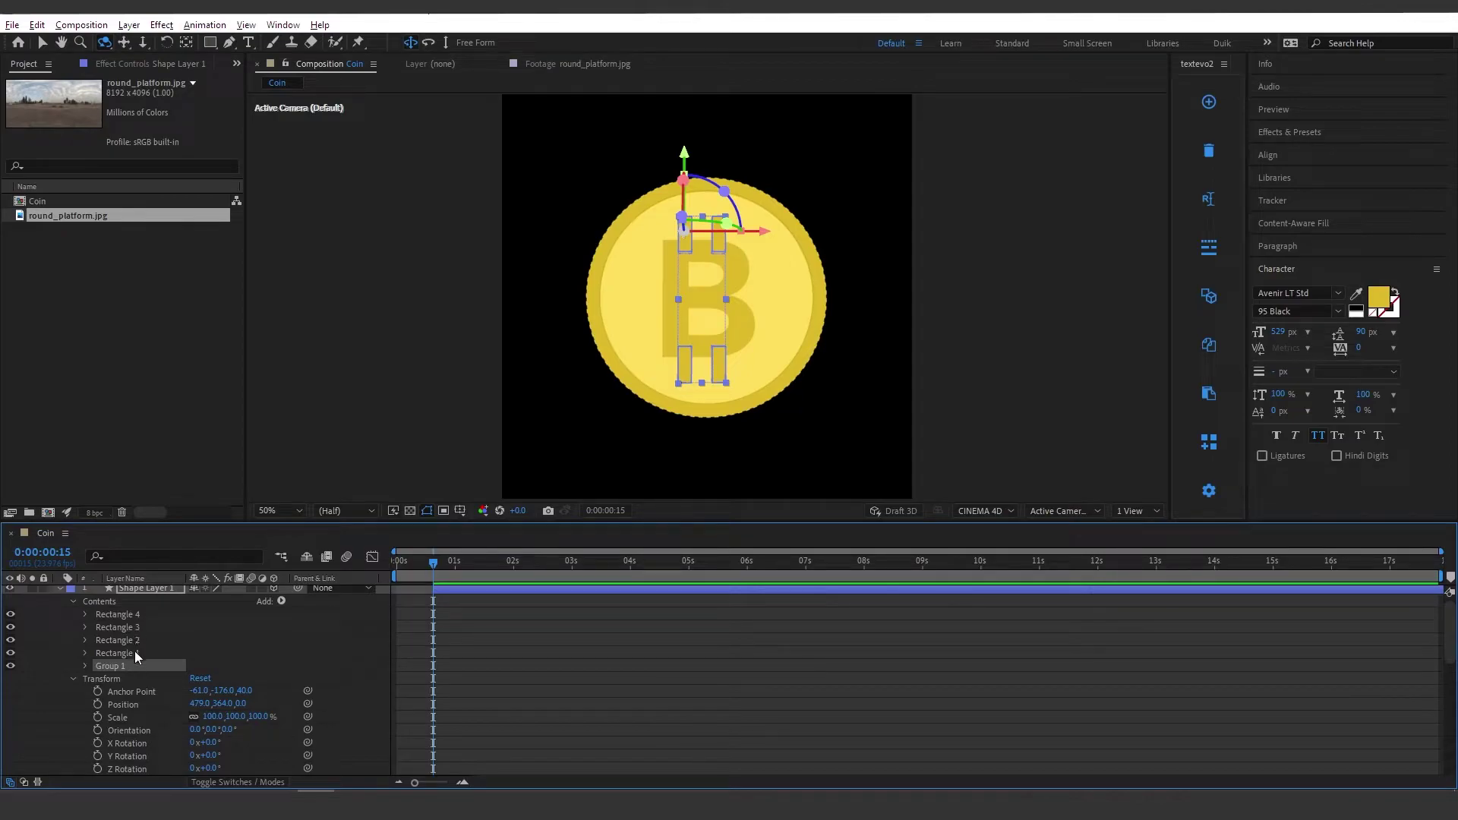
left_click(150, 616, "shift")
left_click_drag(127, 659, 127, 666)
left_click(240, 612)
Step: Add a Side Color to the bars' group and sample the B's darker gold for it
left_click(282, 601)
mouse_move(394, 394)
left_click(461, 398)
mouse_move(695, 334)
left_mouse_down()
mouse_move(710, 335)
mouse_move(680, 339)
left_mouse_up()
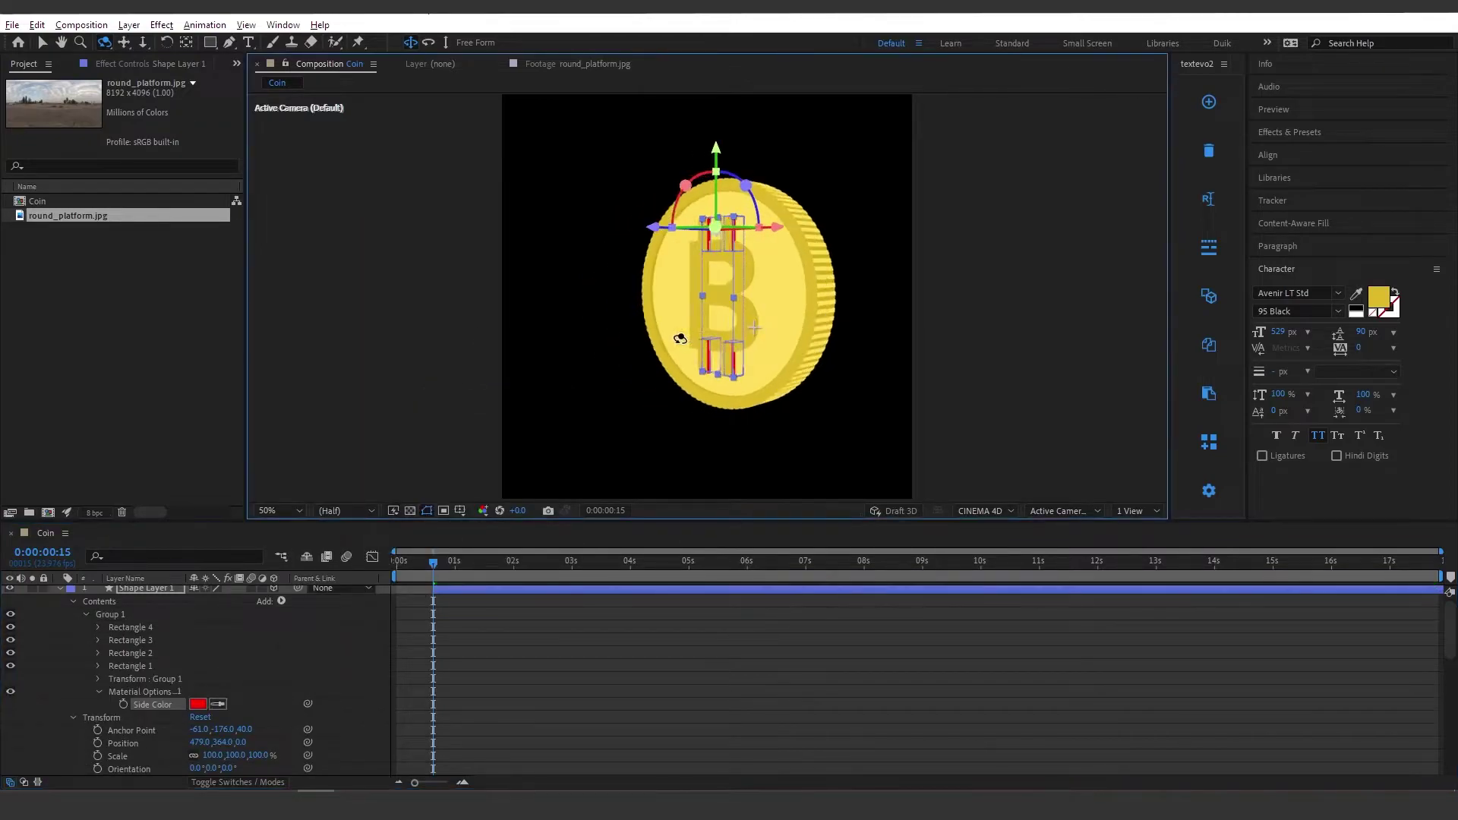
scroll(784, 267, "up", 2)
key("v")
left_click(220, 704)
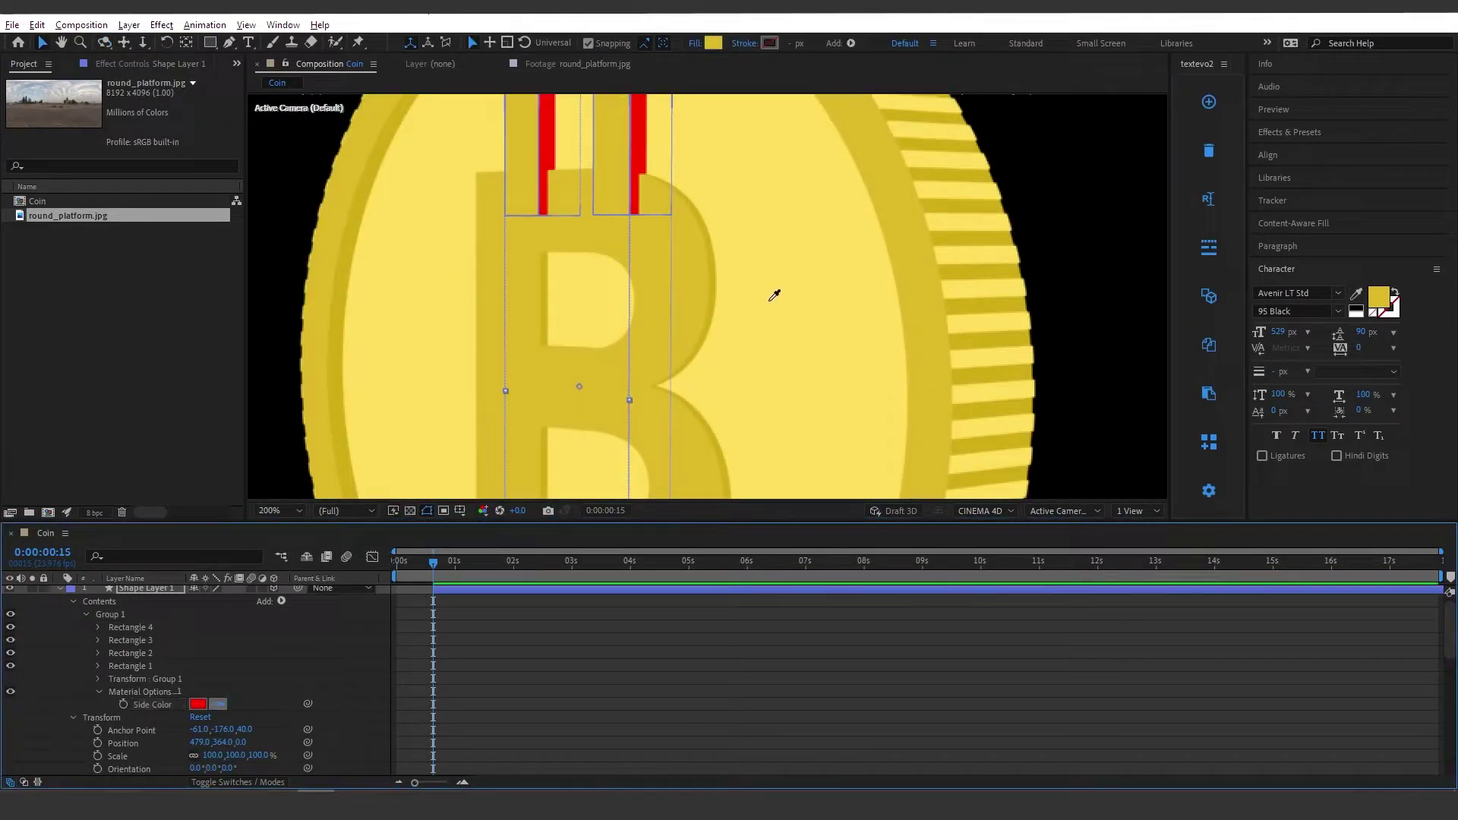
left_click(713, 277)
Step: Set the Z value of the bars layer's Anchor Point to 32, checking its depth against the B from an angle
left_click_drag(247, 643, 246, 655)
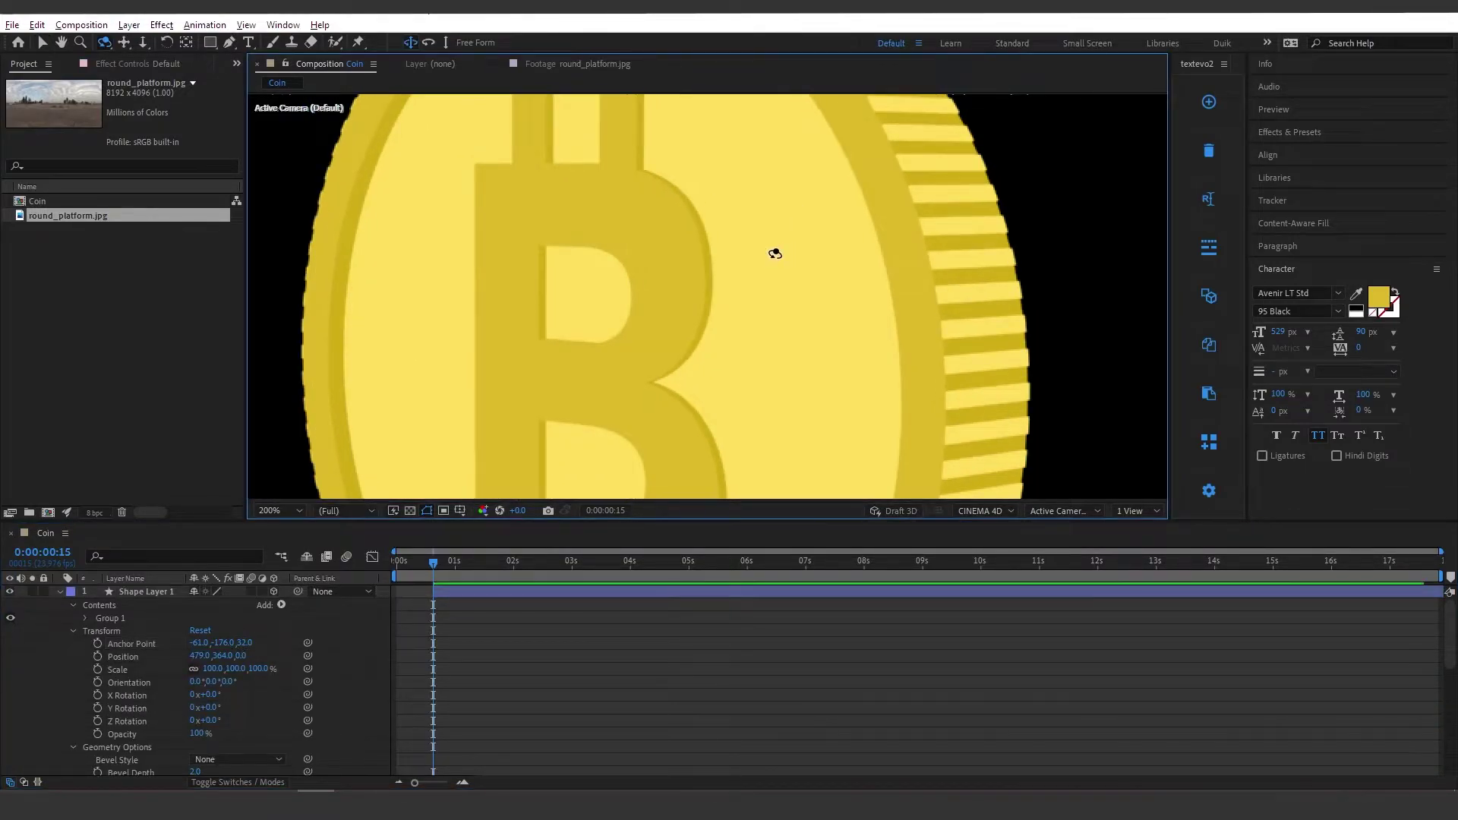
scroll(775, 253, "down", 2)
left_click_drag(716, 307, 850, 303)
key("ctrl+z")
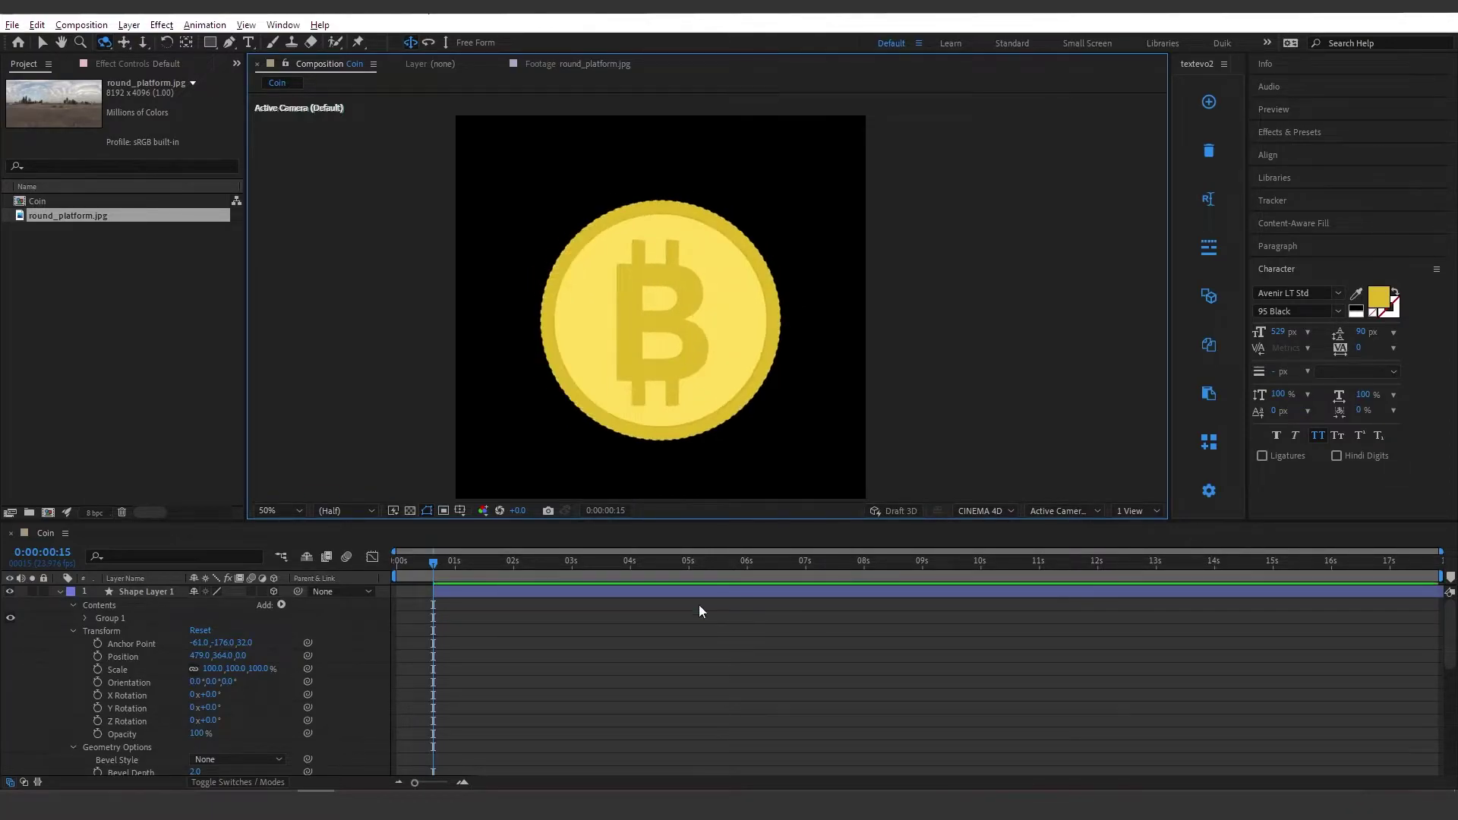
Step: Collapse the layer properties and shift the B and bars layers to start at the beginning of the composition
left_click(61, 591)
left_click(58, 604)
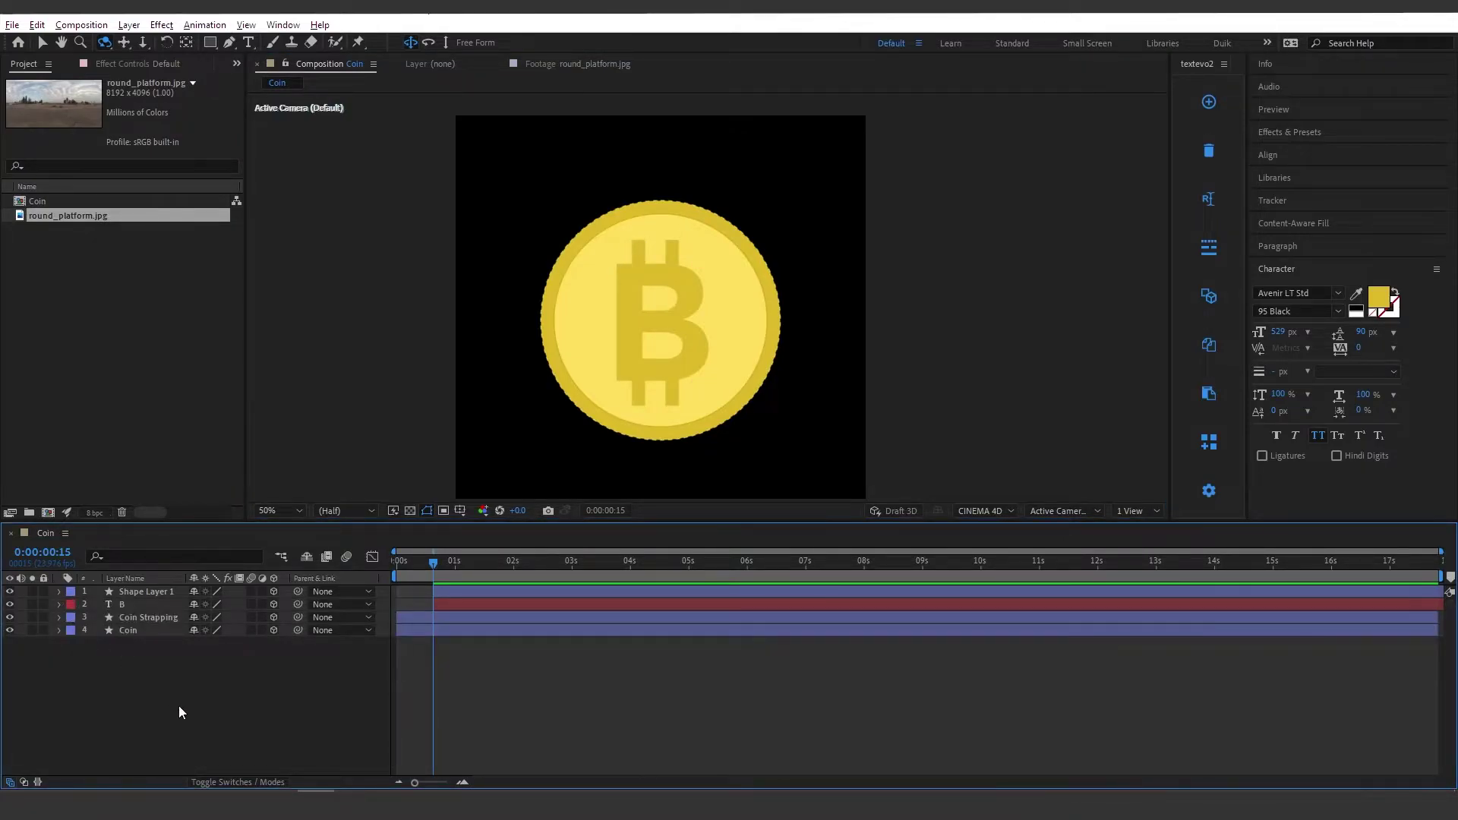
left_click(455, 604)
left_click(459, 589, "shift")
left_click_drag(476, 608, 445, 613)
left_click(451, 645)
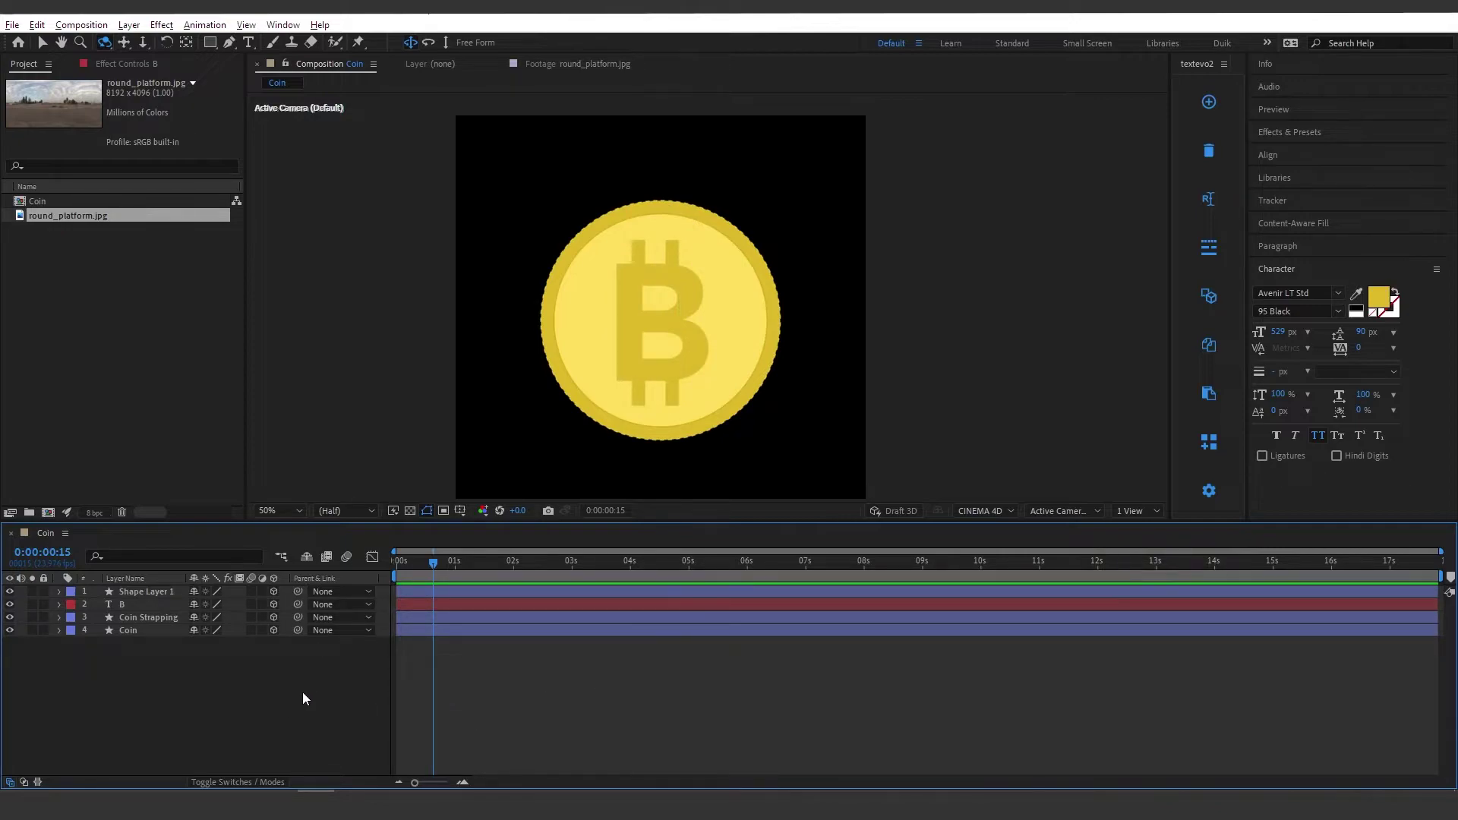
Step: Set the Coin composition's width to 1920 px
key("ctrl+k")
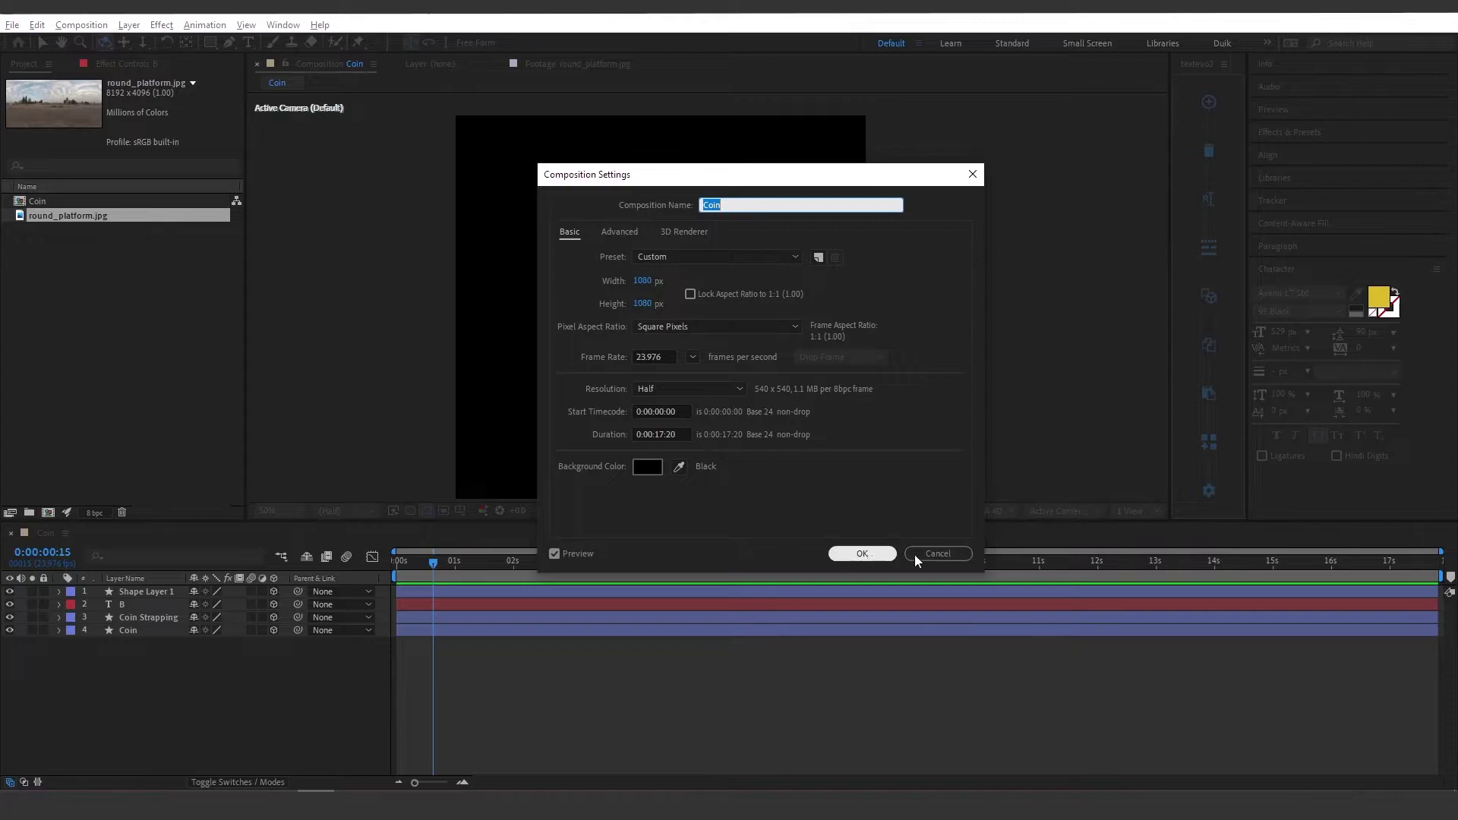
key("Escape")
left_click(81, 24)
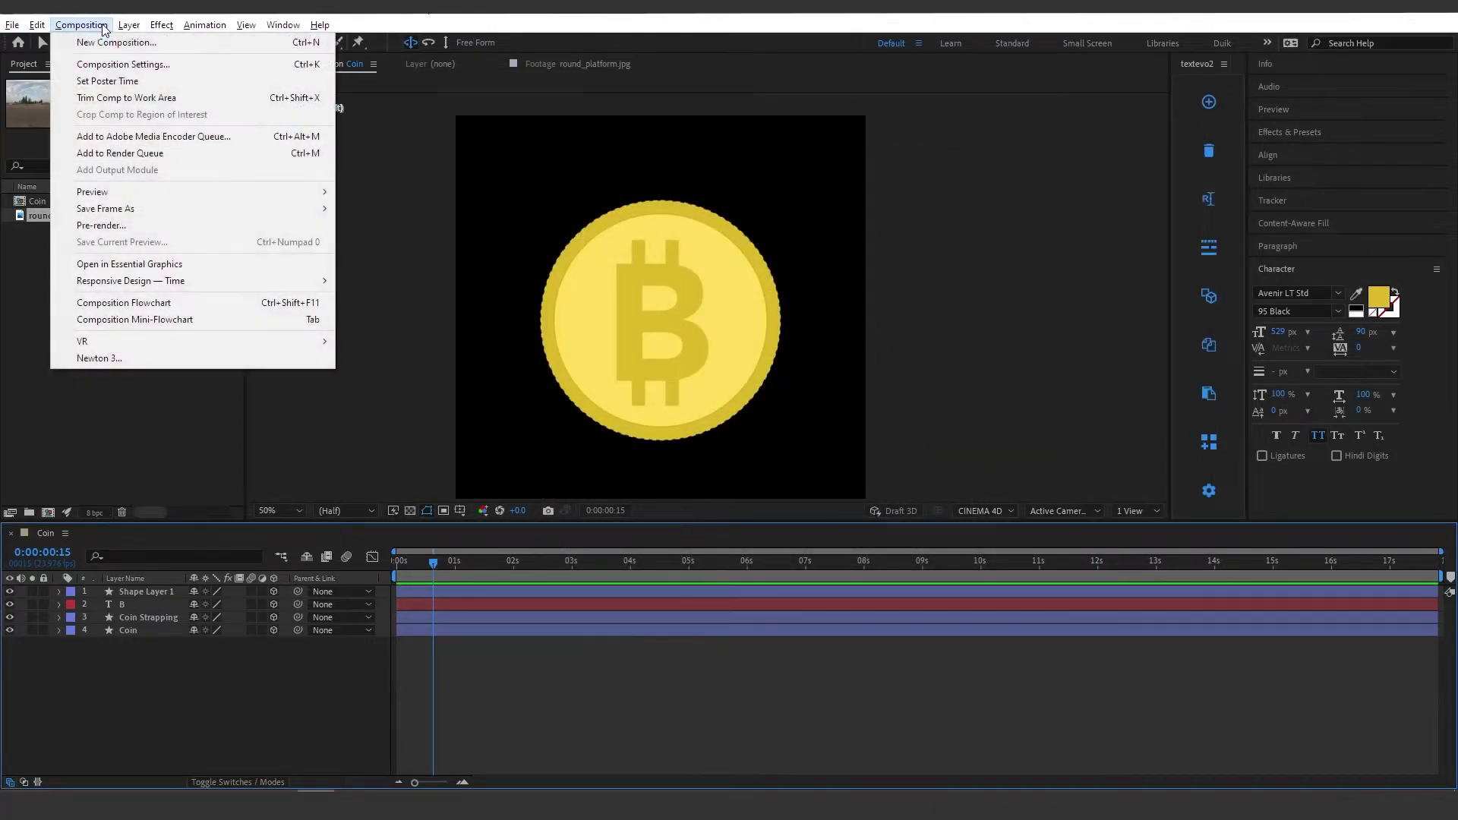
left_click(129, 64)
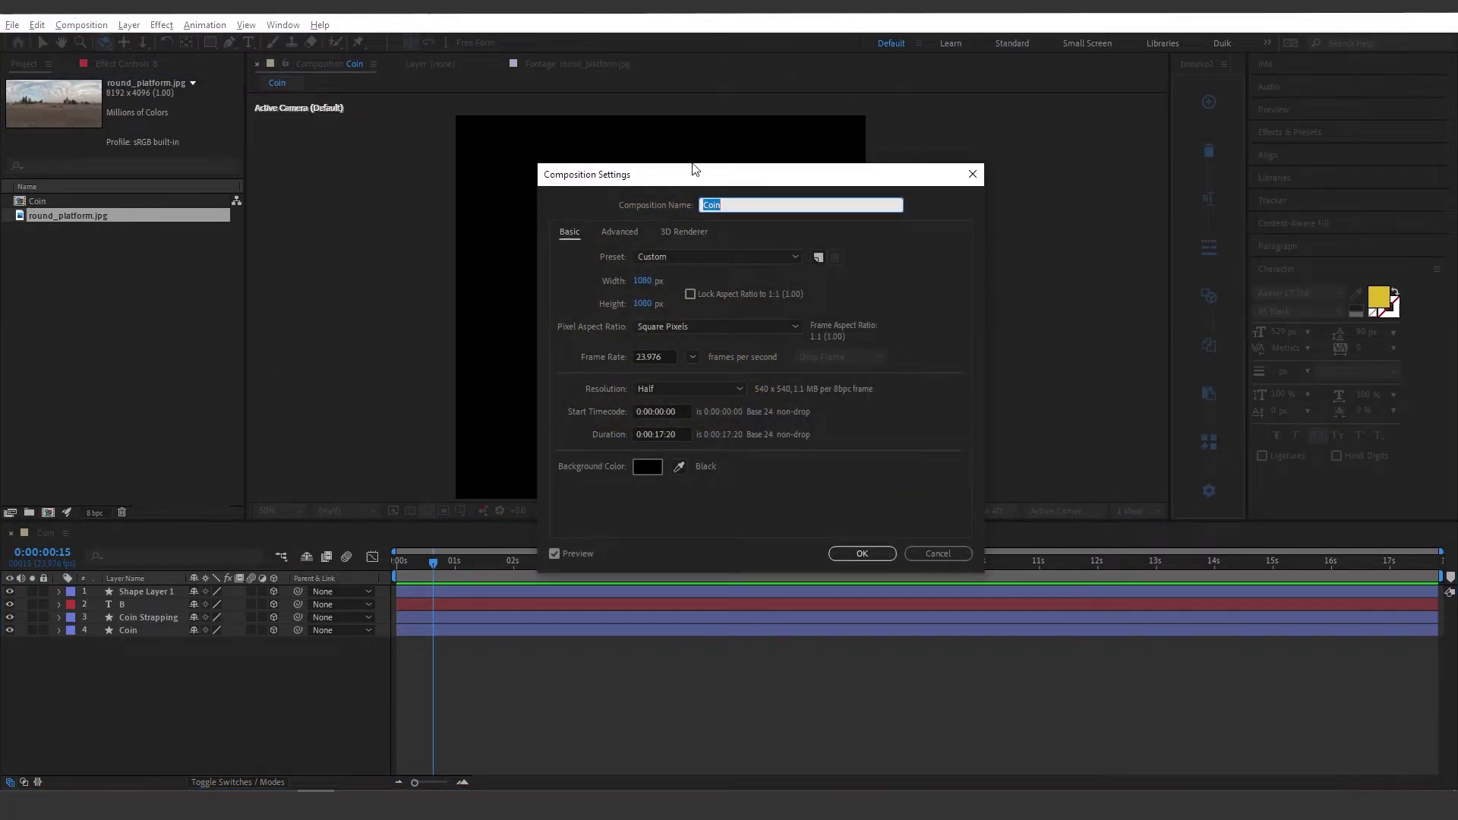
left_click(644, 282)
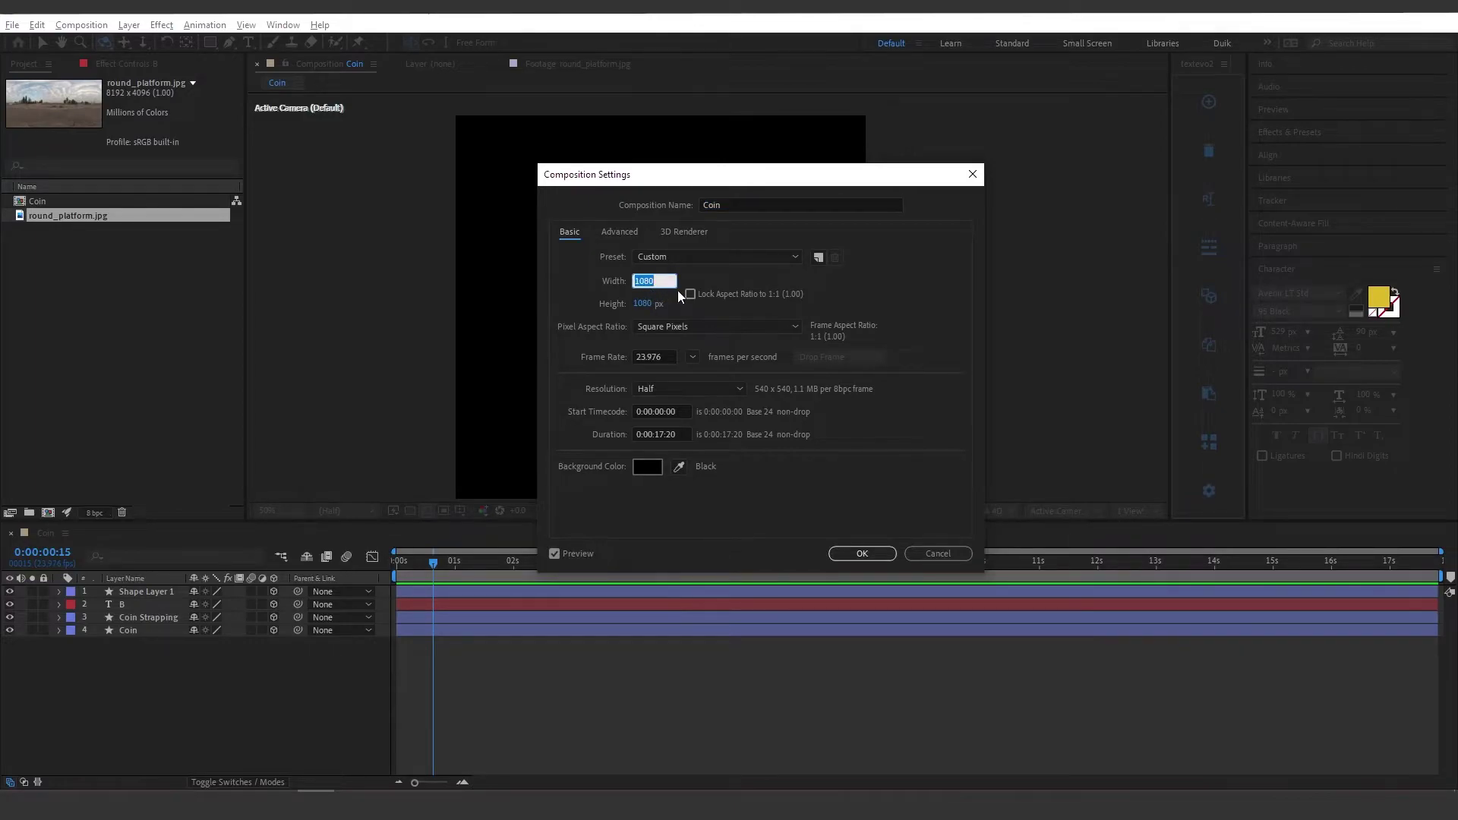
type("1920")
key("Return")
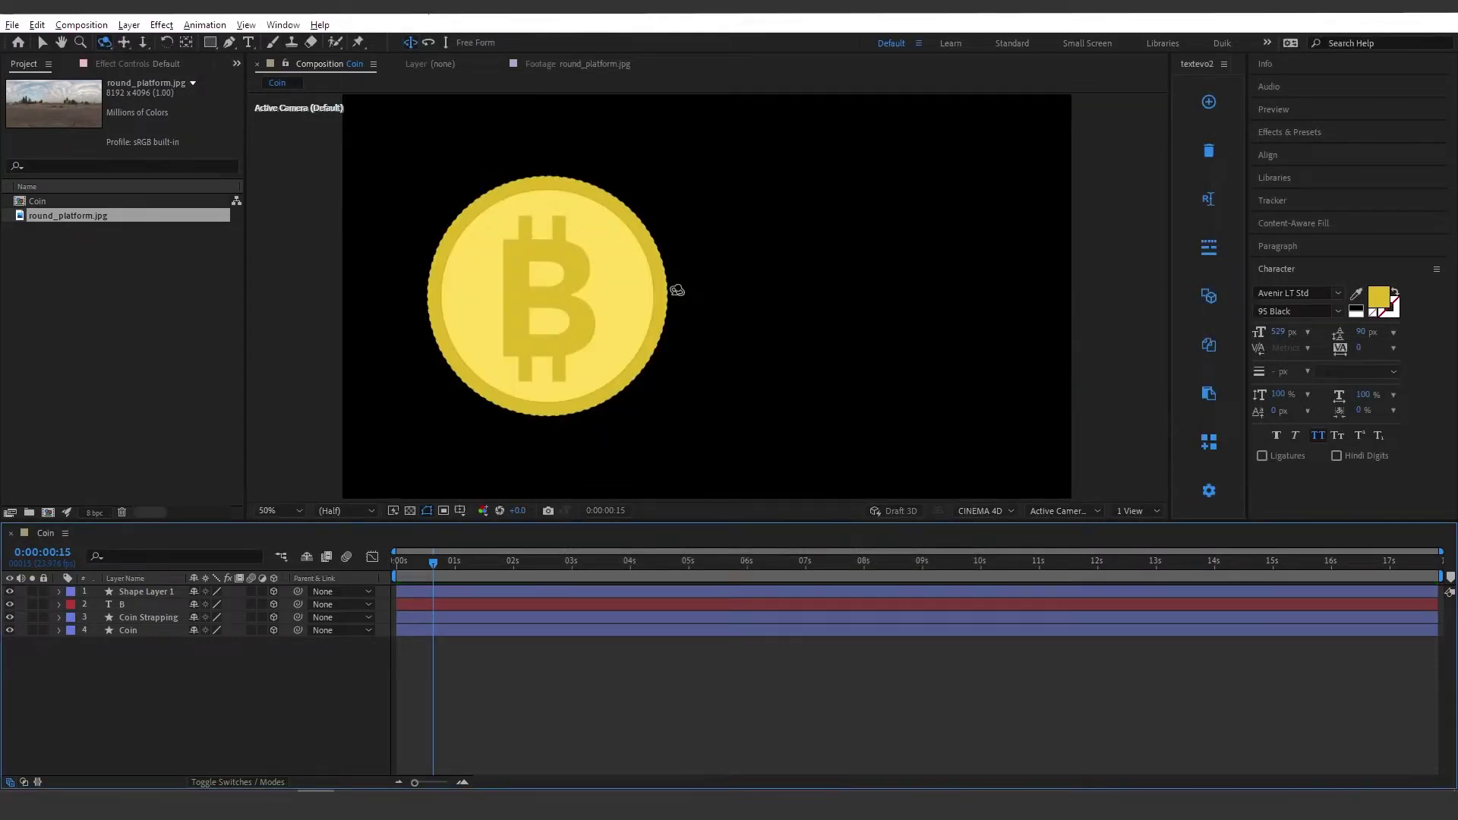
key("comma")
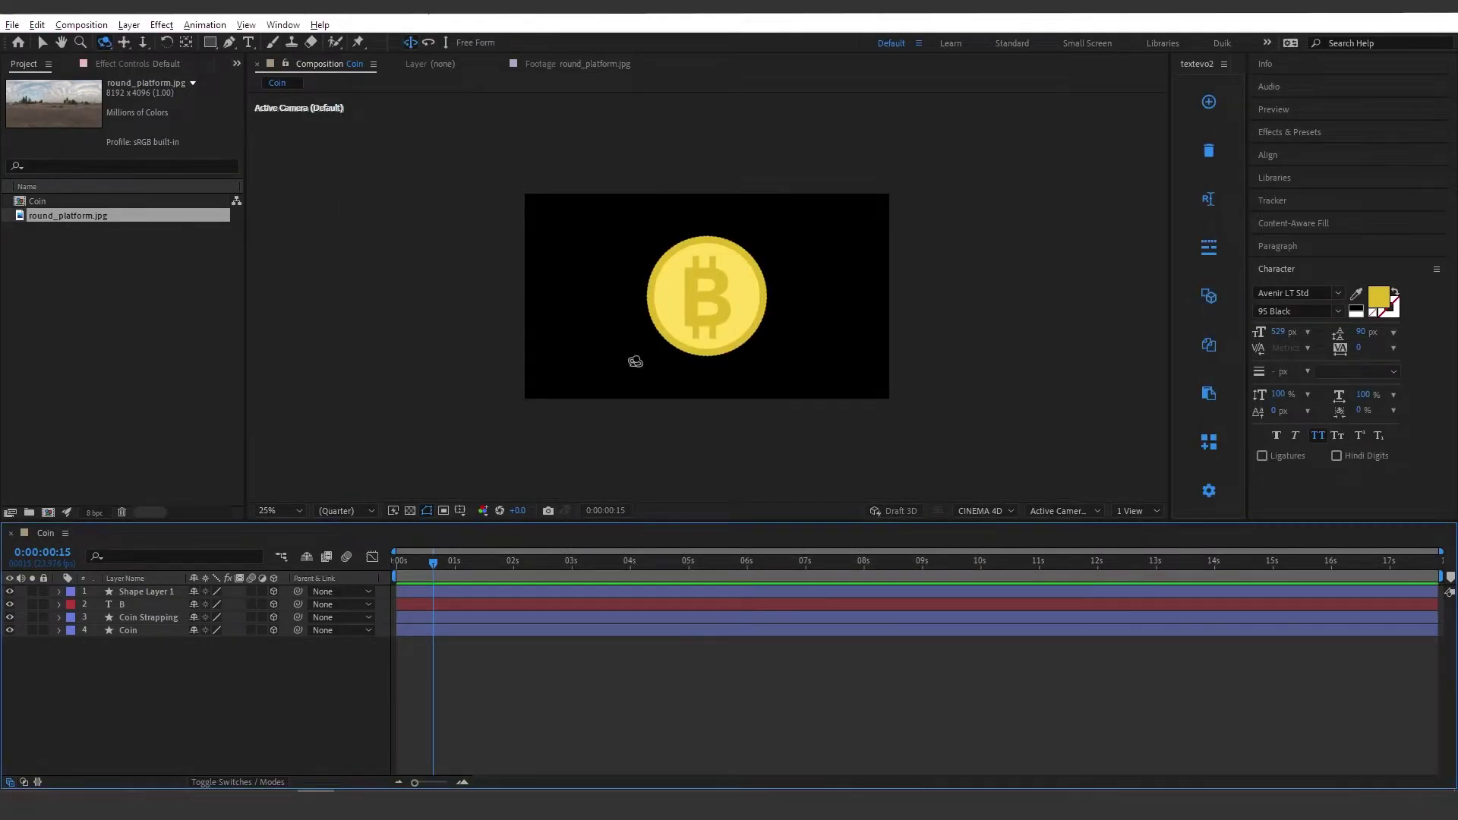
Step: Add a 3D null object and name it Coin Control
left_click(40, 44)
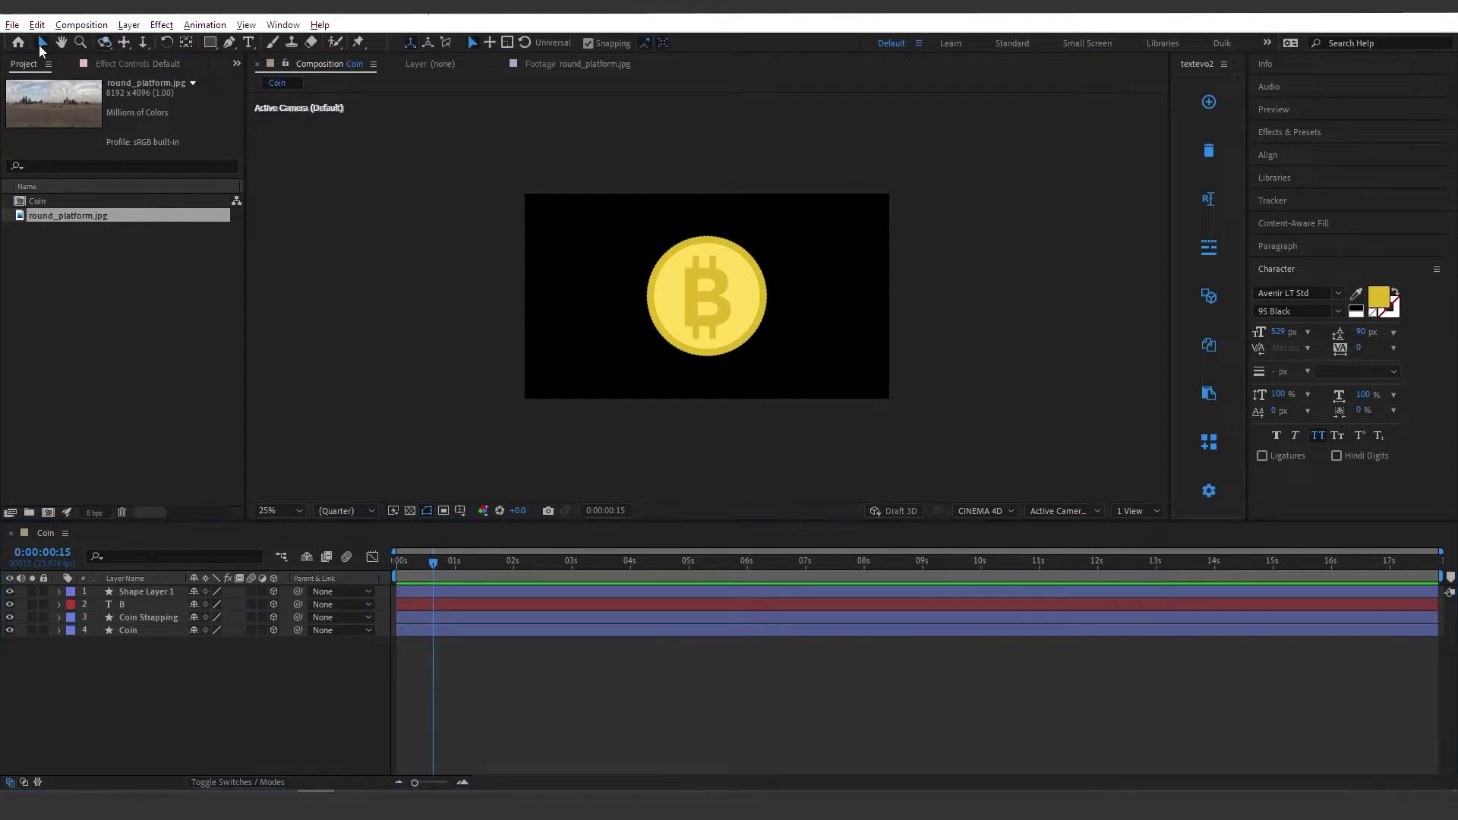
left_click(159, 630)
left_click(222, 699)
right_click(222, 698)
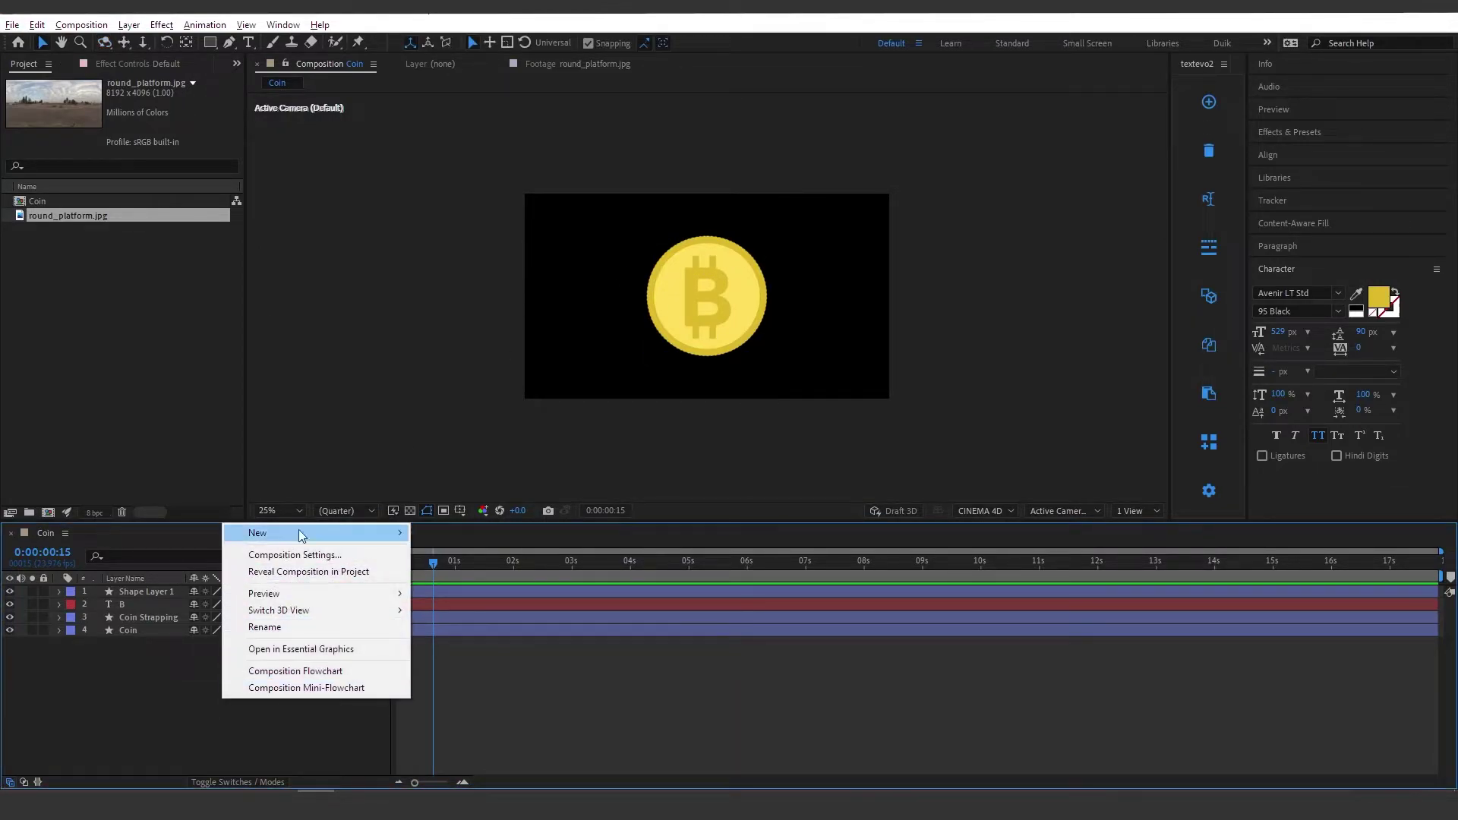
mouse_move(304, 535)
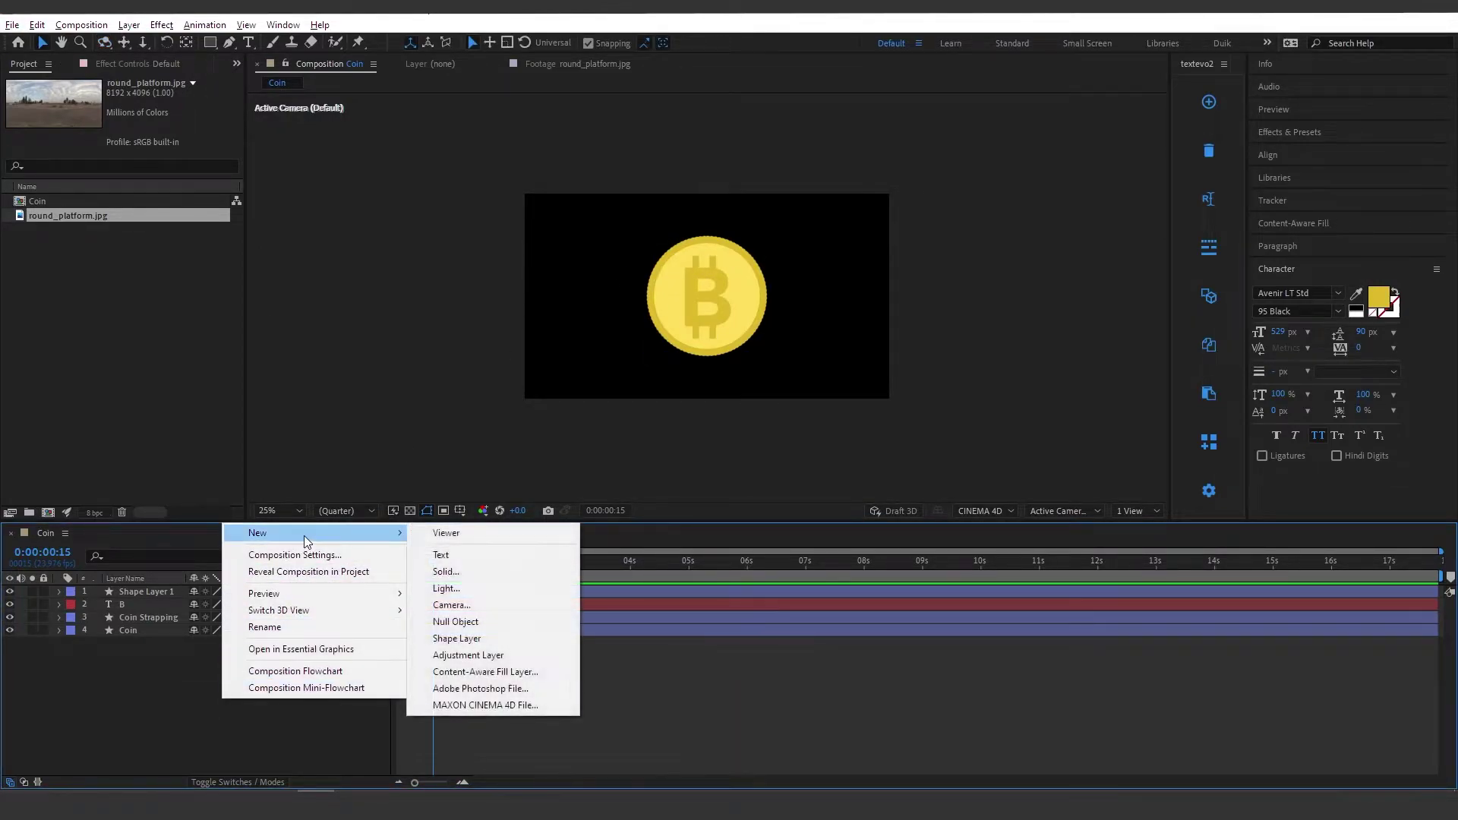
left_click(498, 623)
left_click(274, 591)
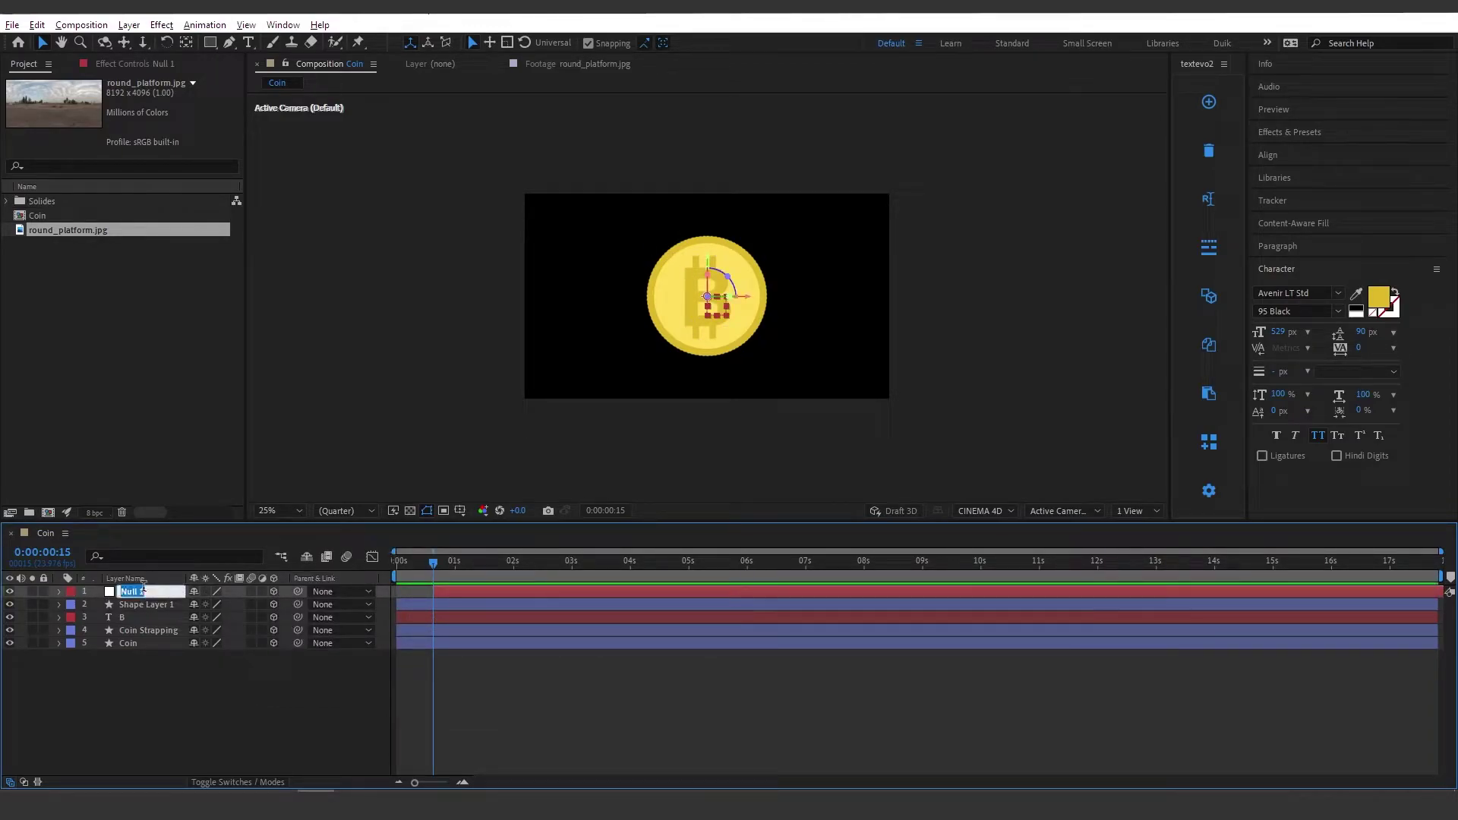
type("Coin Control")
key("Return")
Step: Parent all four coin layers to the Coin Control null and test moving the coin with it
left_click_drag(196, 722, 142, 607)
left_click_drag(298, 604, 133, 592)
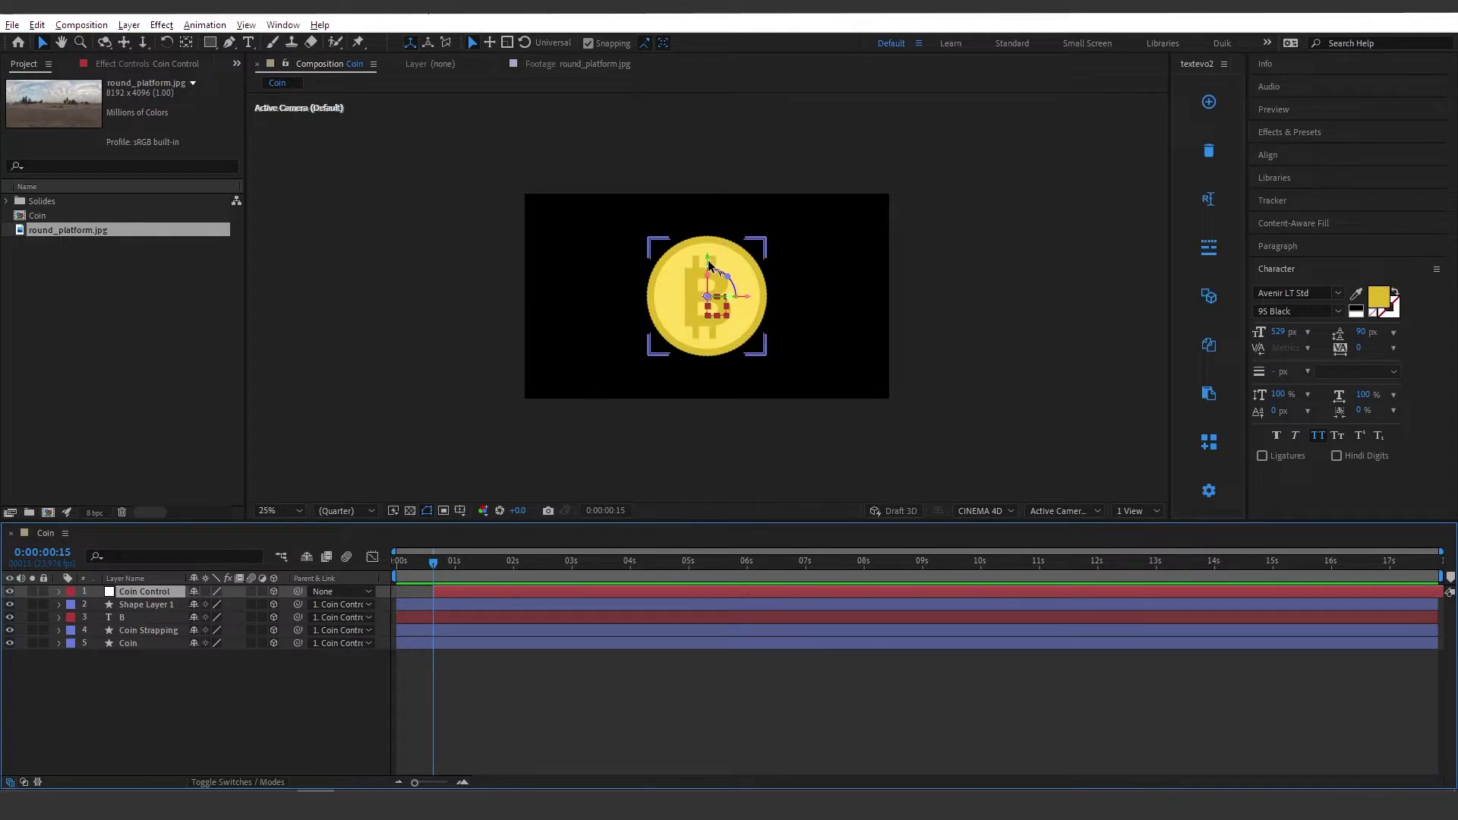
left_click_drag(708, 261, 697, 289)
Step: Start the Coin Control layer at the composition's beginning and add a Position keyframe at 0:00:00:15
left_click_drag(440, 596, 401, 596)
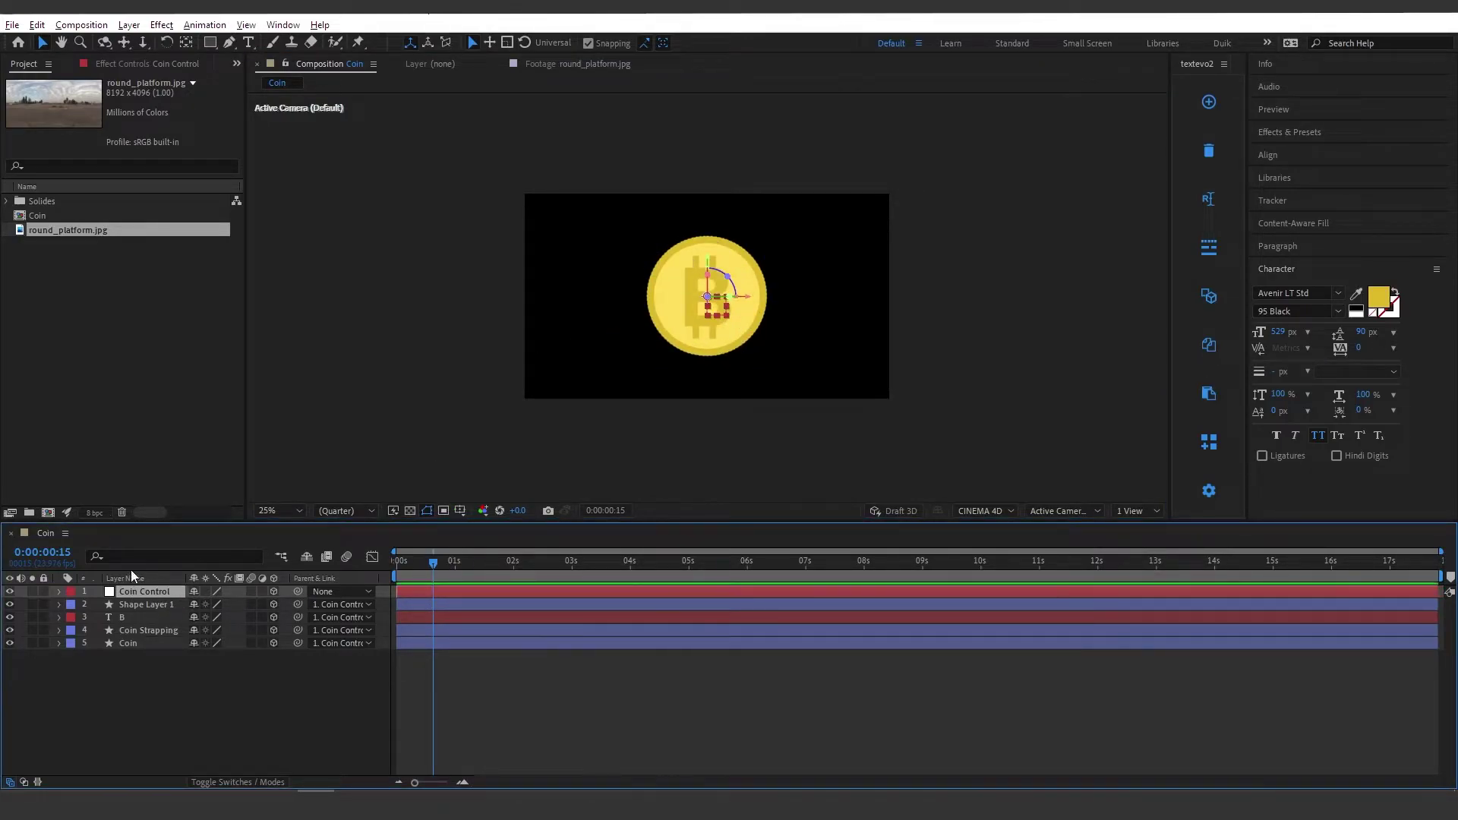
key("p")
left_click(97, 604)
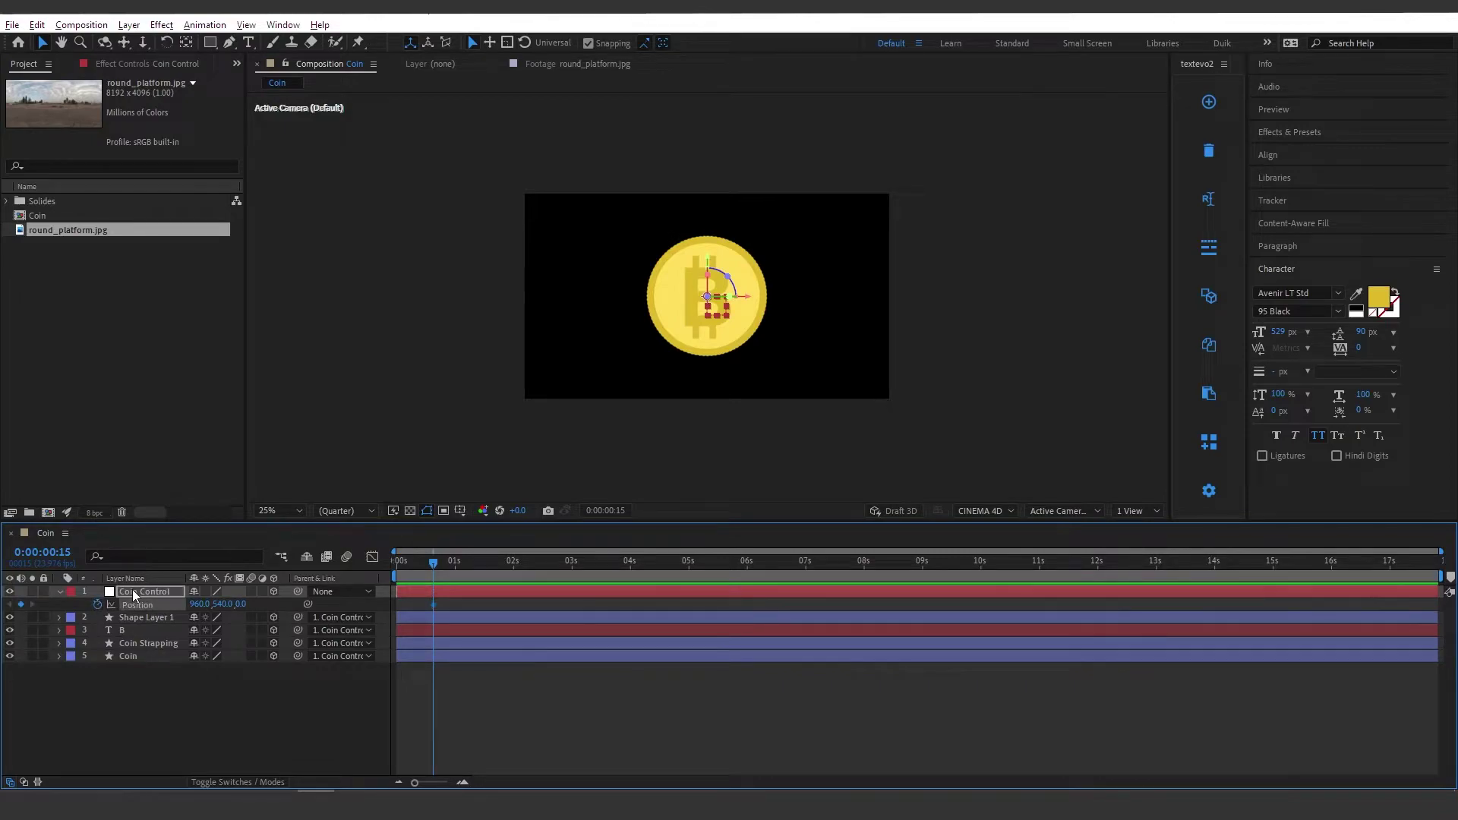
Step: Add Orientation and X, Y and Z Rotation keyframes to Coin Control at 0:00:00:15
key("shift+r")
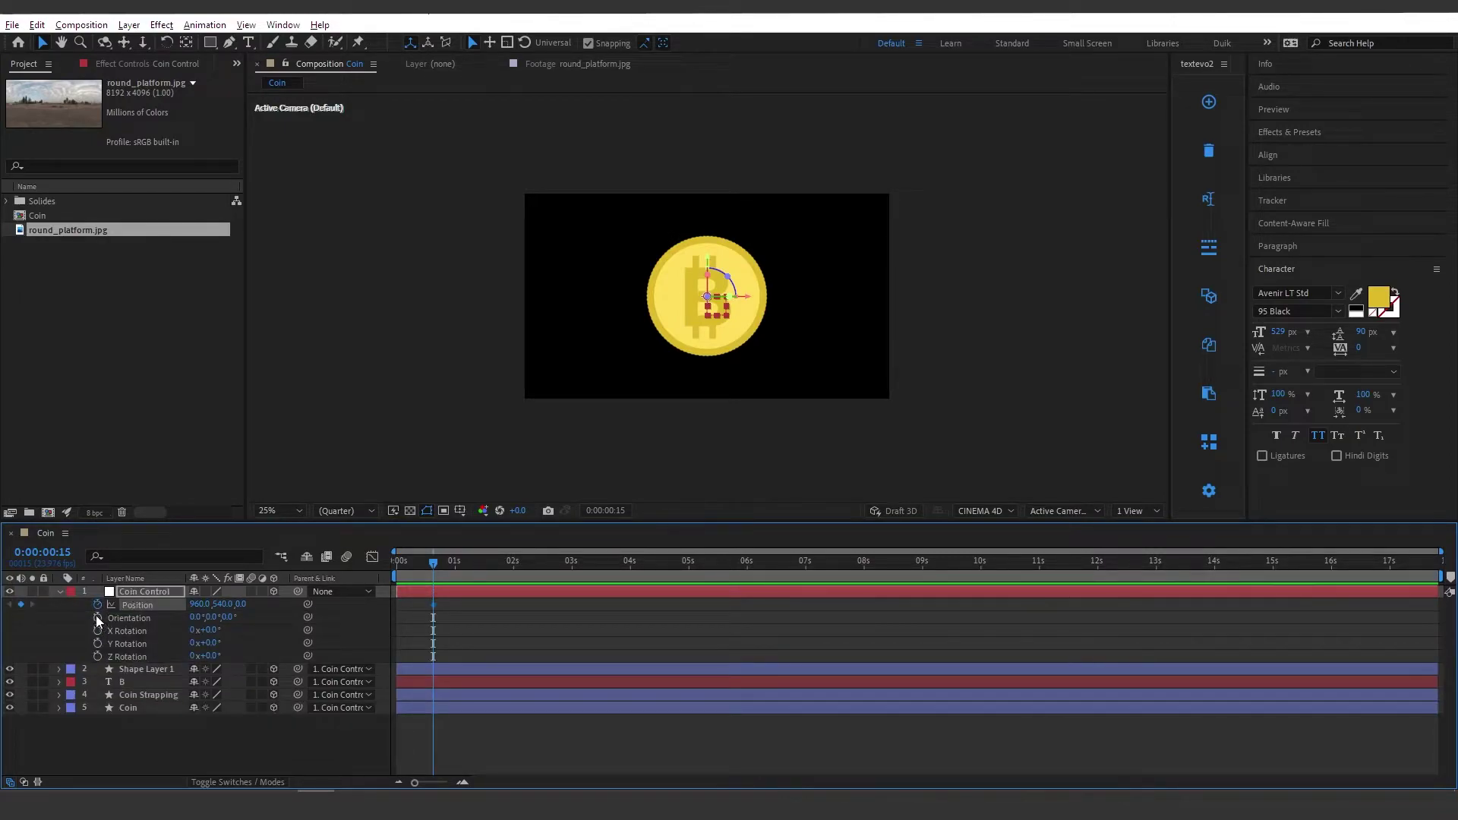
left_click_drag(98, 618, 98, 656)
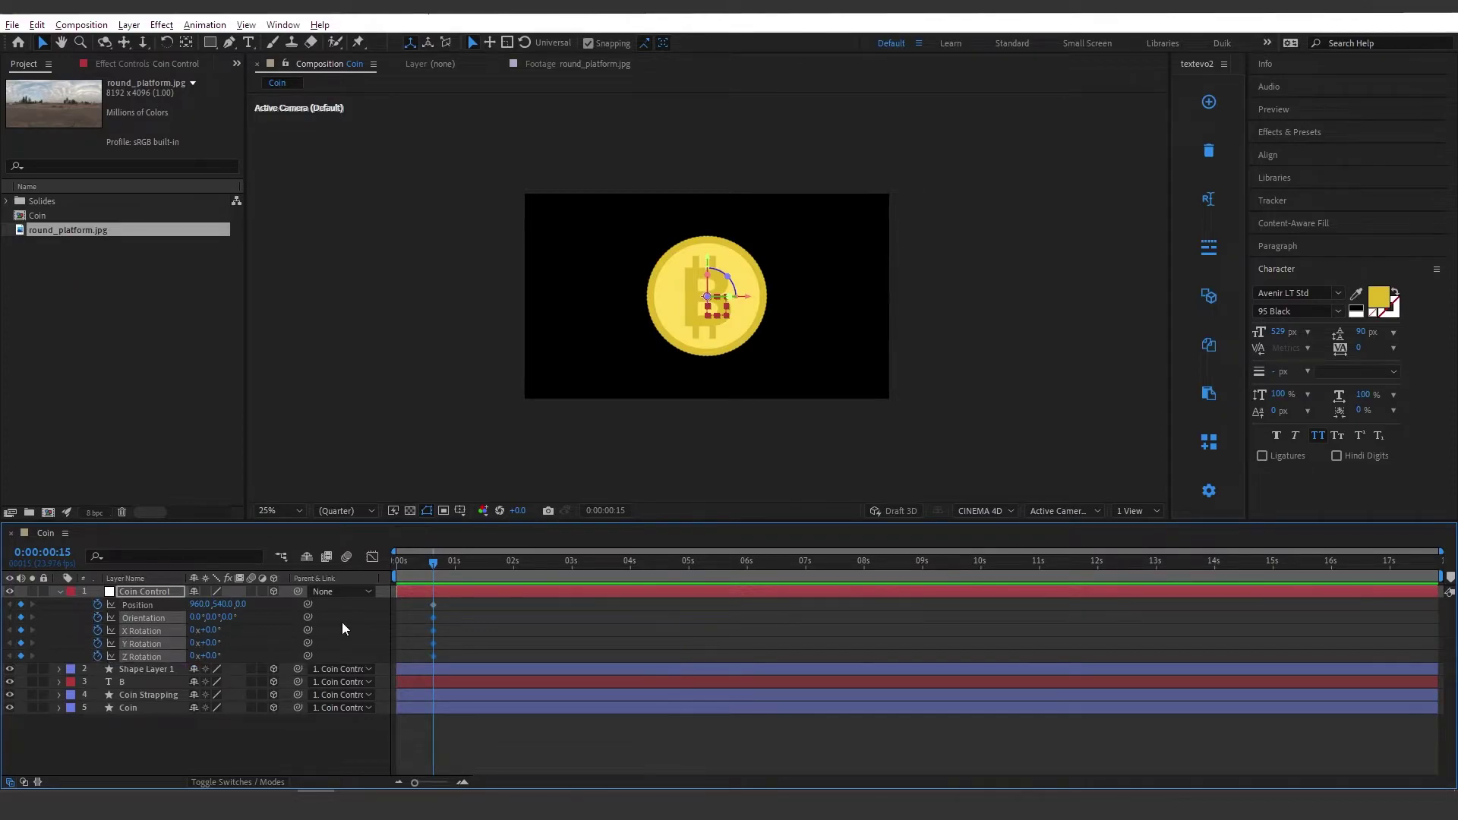
left_click(556, 629)
Step: At 0:00:00:00, set Coin Control's Position to 960, 1416, 0 so the coin starts below the frame
left_click_drag(440, 580, 394, 579)
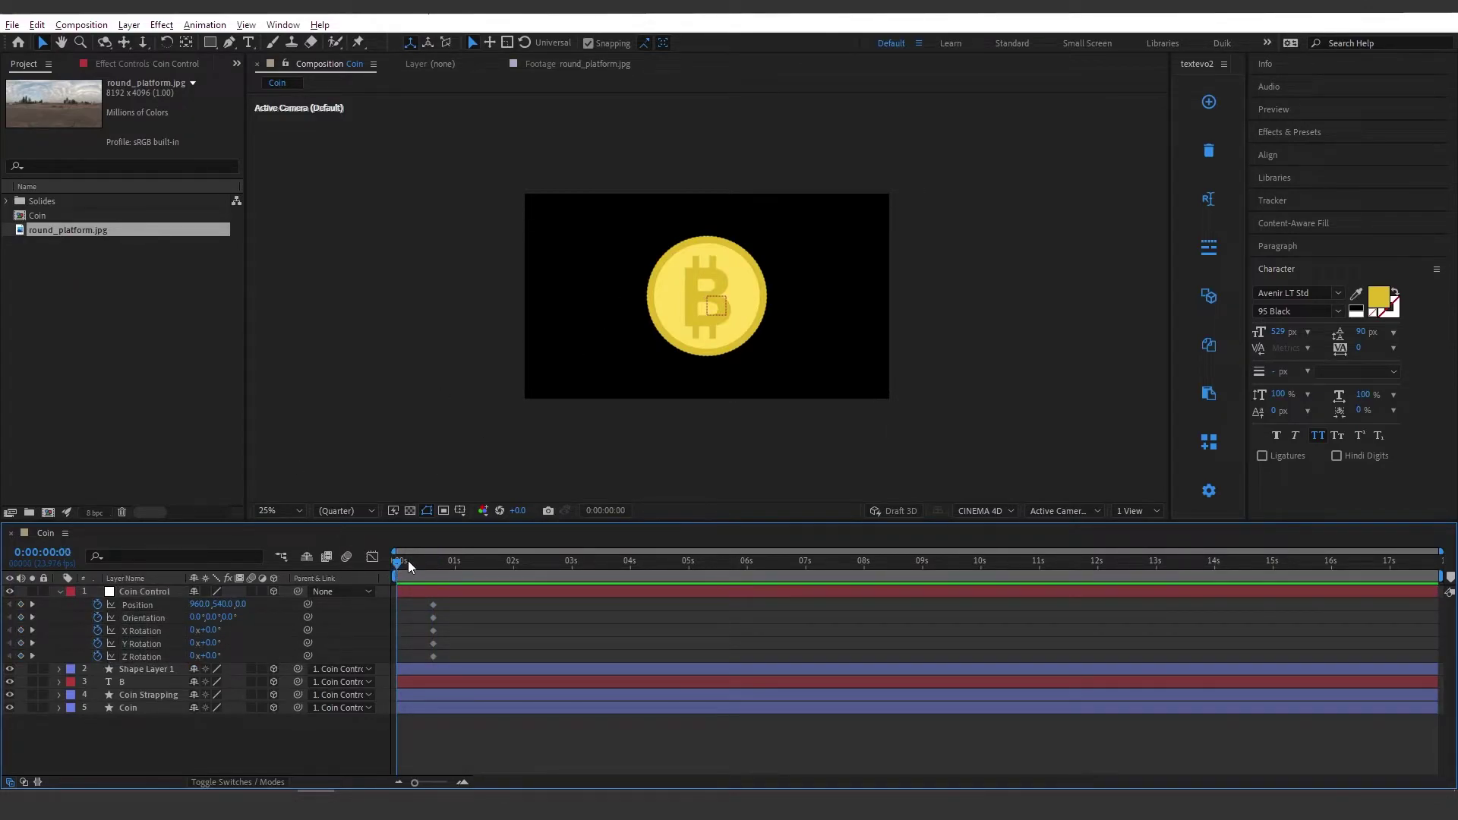
left_click_drag(403, 563, 427, 562)
left_click_drag(415, 567, 349, 577)
left_click_drag(229, 604, 865, 623)
Step: Move Coin Control's 0:00:00:15 Position, Orientation and Rotation keyframes to 0:00:00:20
key("shift+Page_Down")
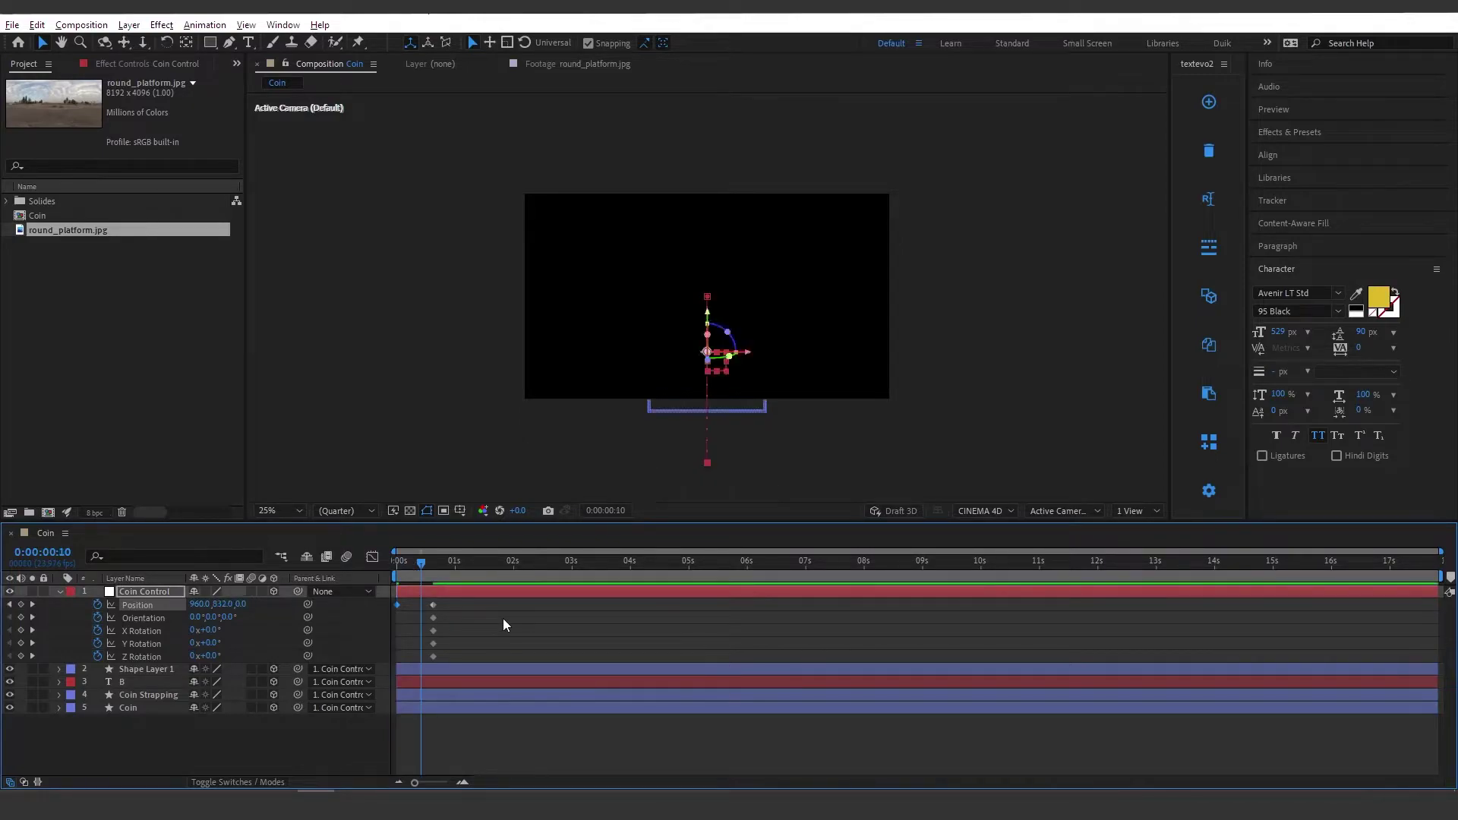
key("shift+Page_Down")
mouse_move(449, 602)
left_mouse_down()
mouse_move(422, 659)
mouse_move(444, 608)
left_mouse_up()
left_click(476, 650)
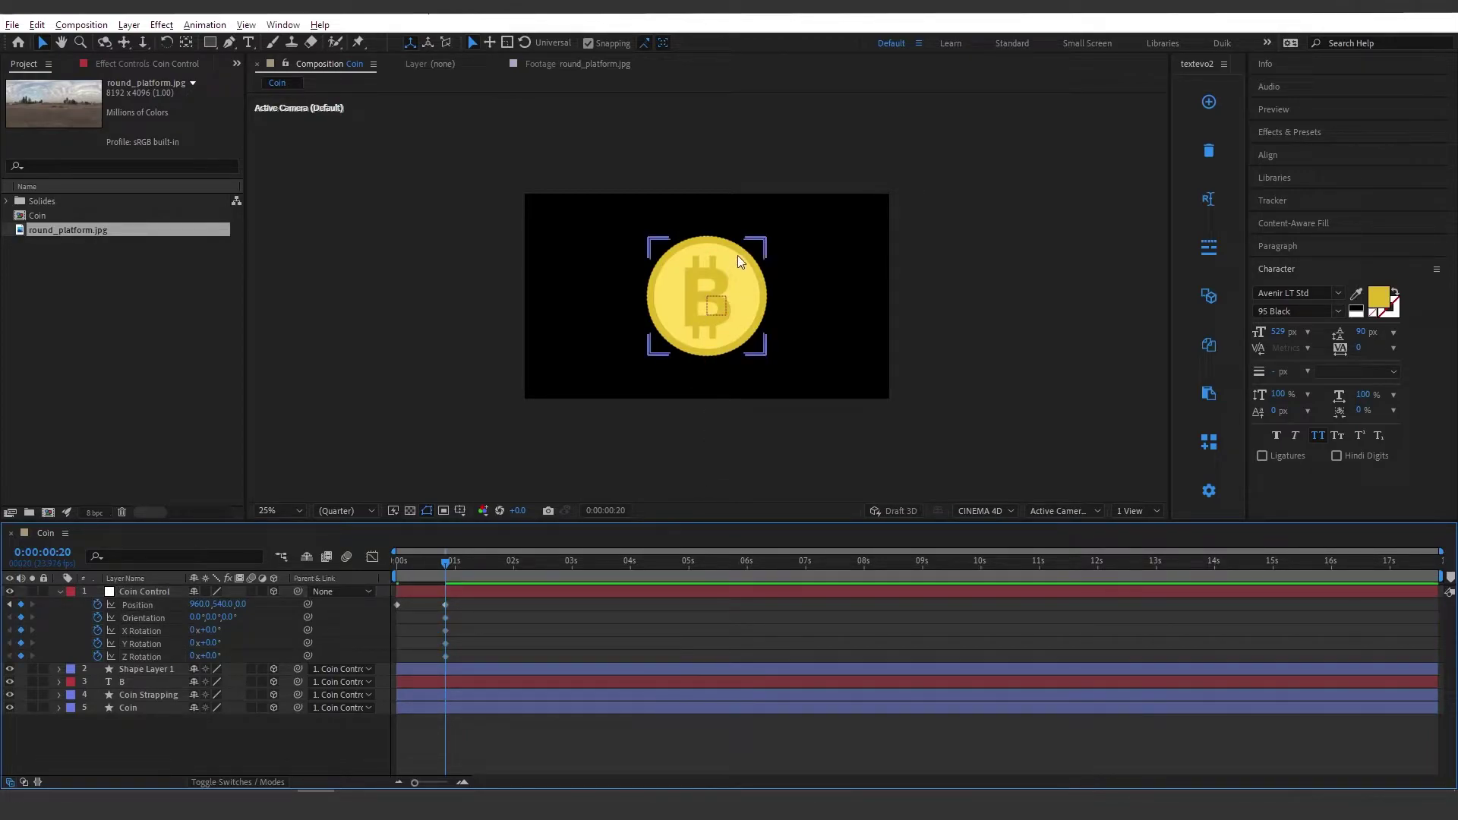
Step: Copy Coin Control's first Position keyframe to 0:00:01:16 so the coin drops back below the frame
key("space")
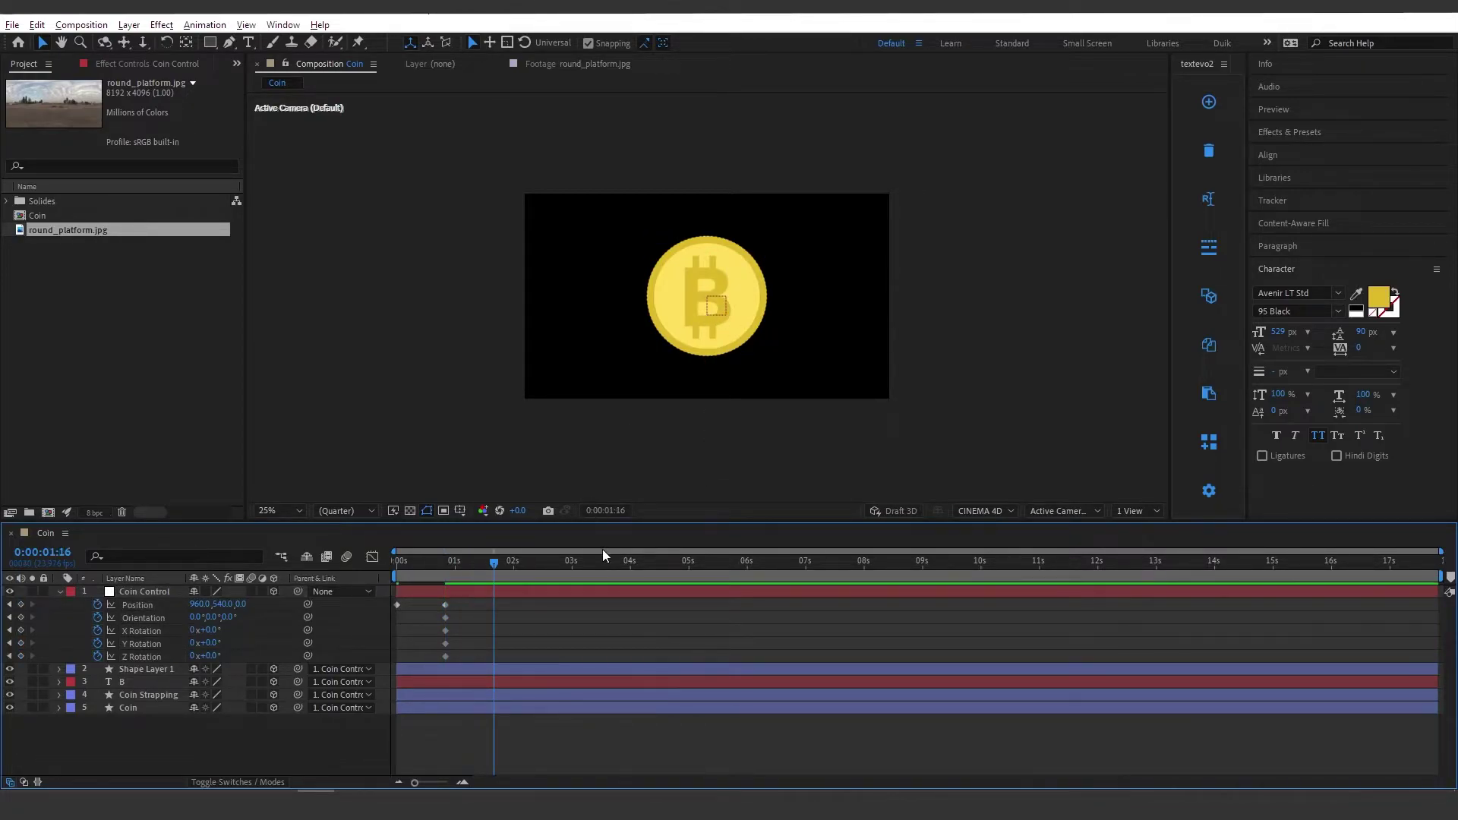
left_click(398, 605)
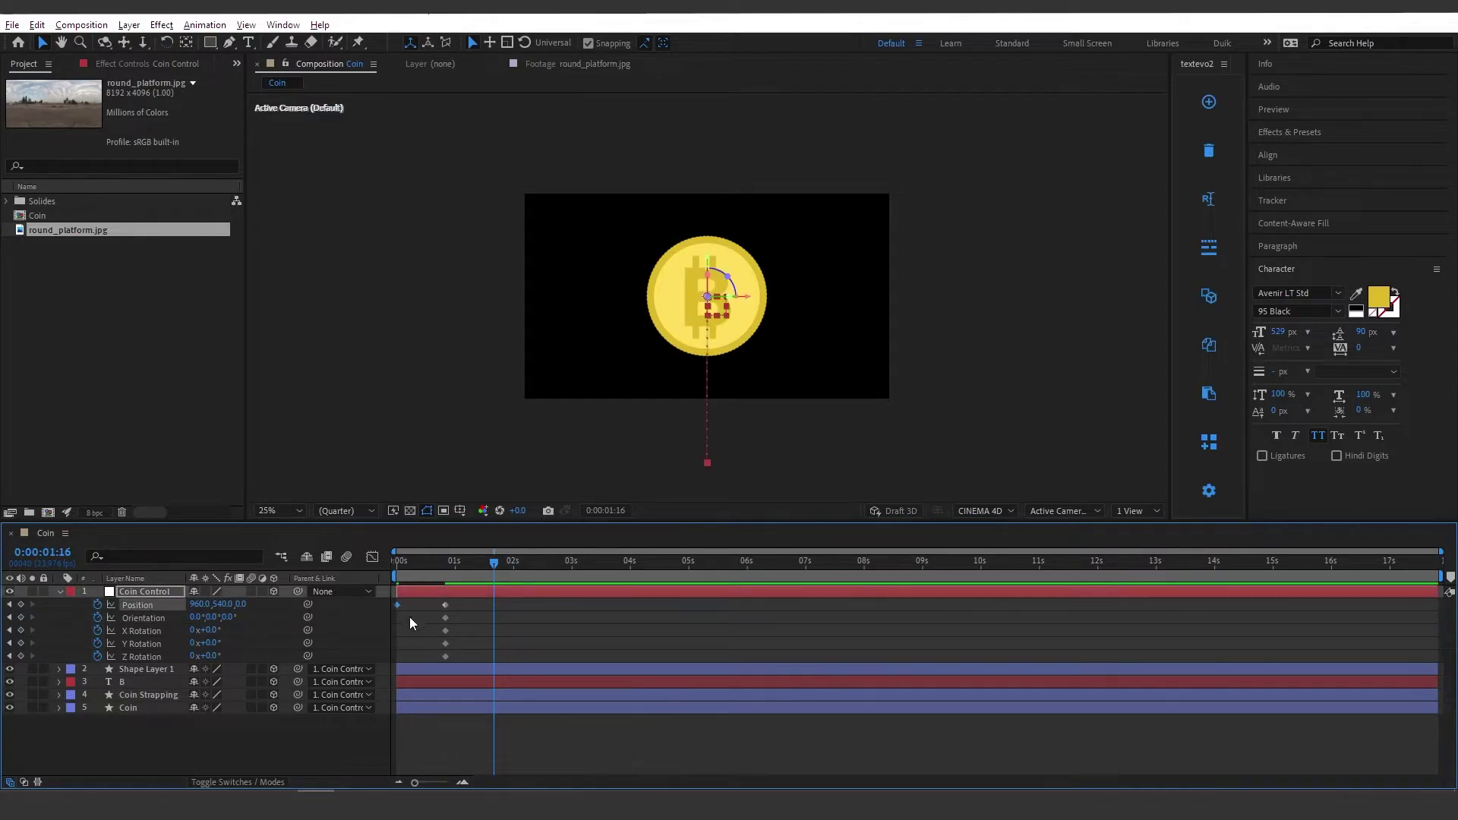
key("ctrl+c")
key("ctrl+v")
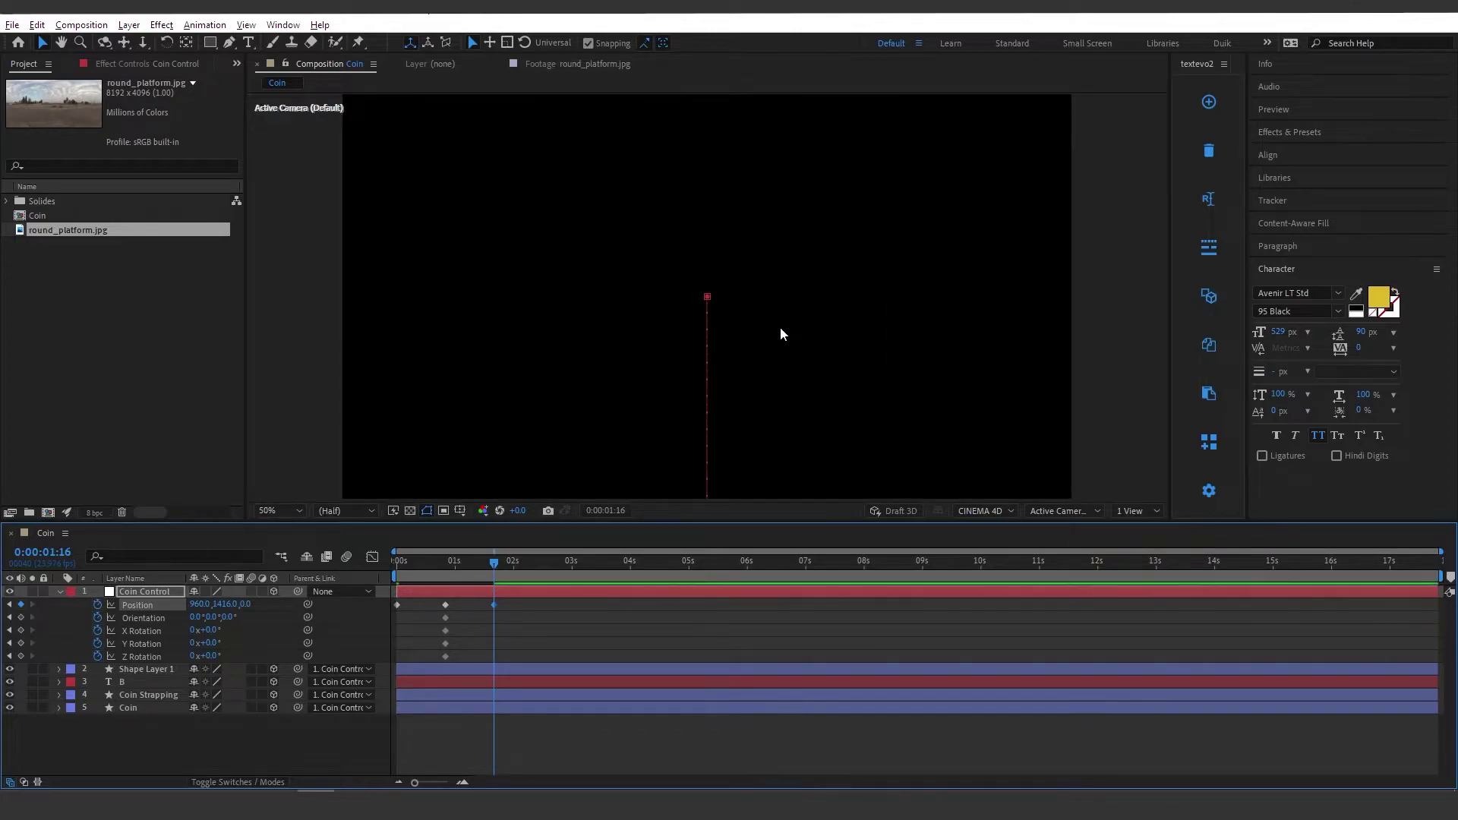
left_click(631, 640)
Step: End the work area at about 0:00:02:05 and preview the coin's rise and fall
left_click_drag(498, 573, 527, 570)
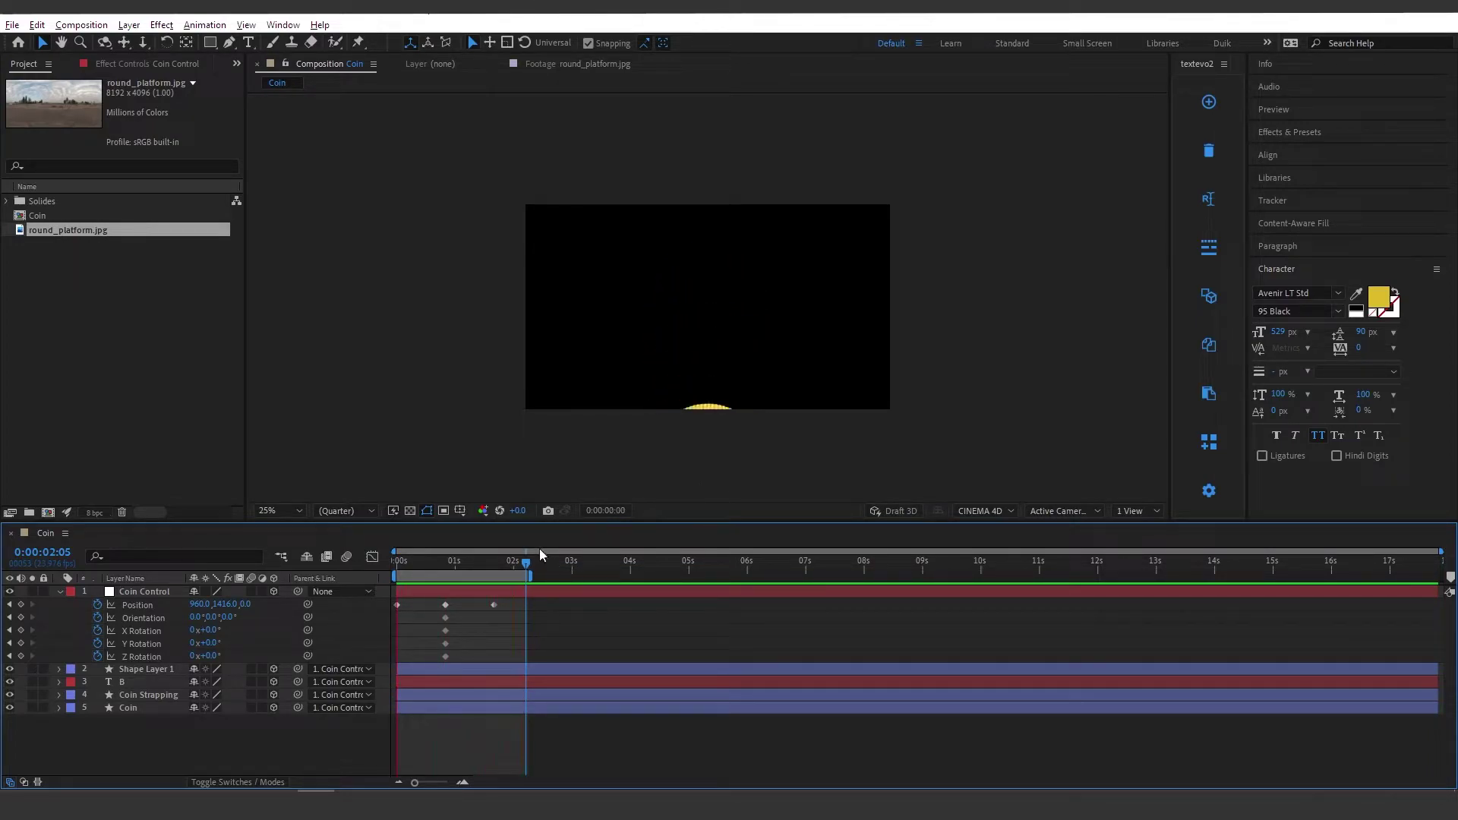
left_click(423, 563)
left_click_drag(425, 566, 431, 570)
Step: Apply Easy Ease to all three Position keyframes of Coin Control in the Graph Editor
left_click_drag(524, 603, 391, 607)
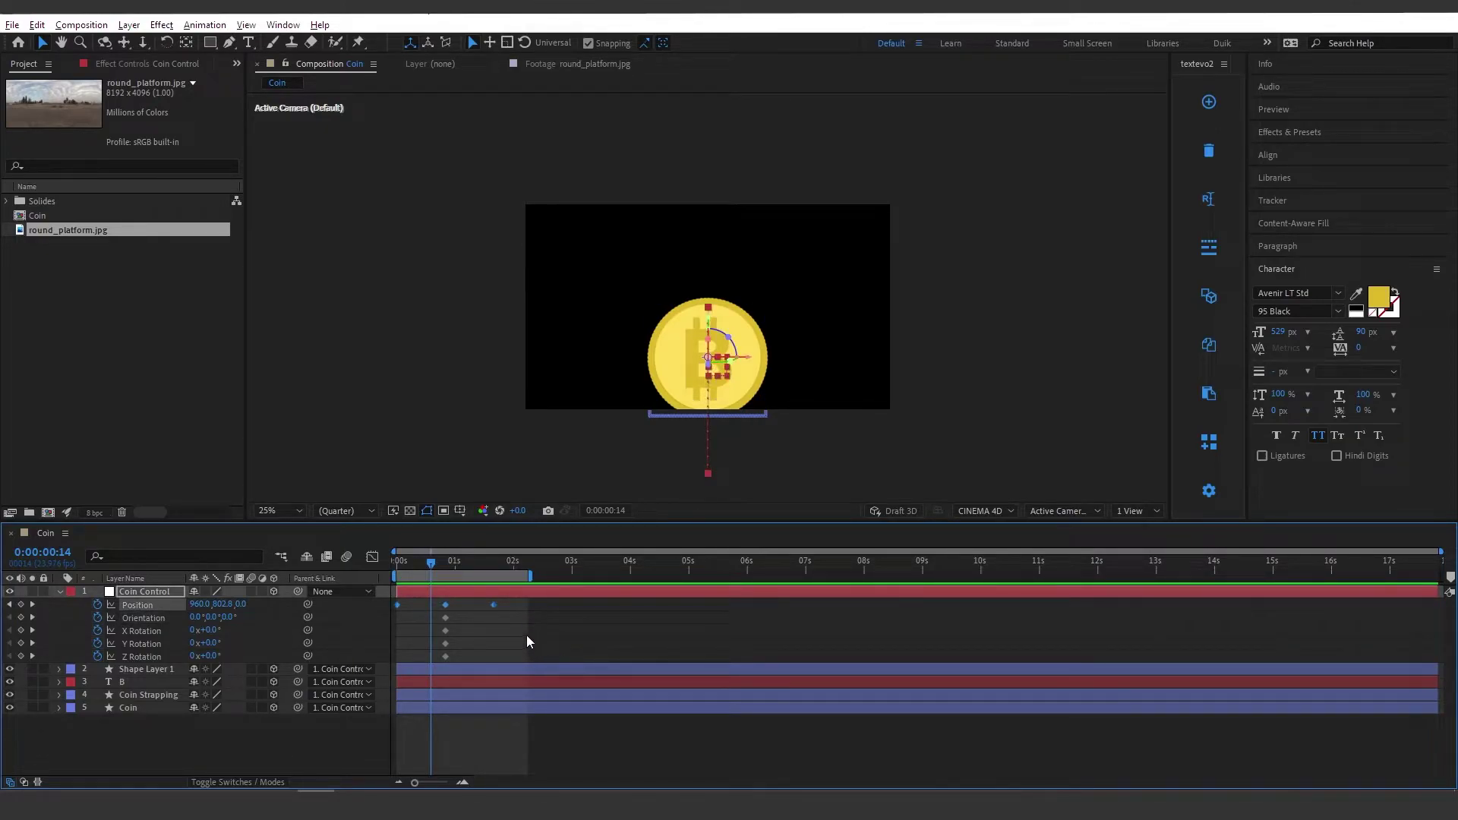
left_click(373, 558)
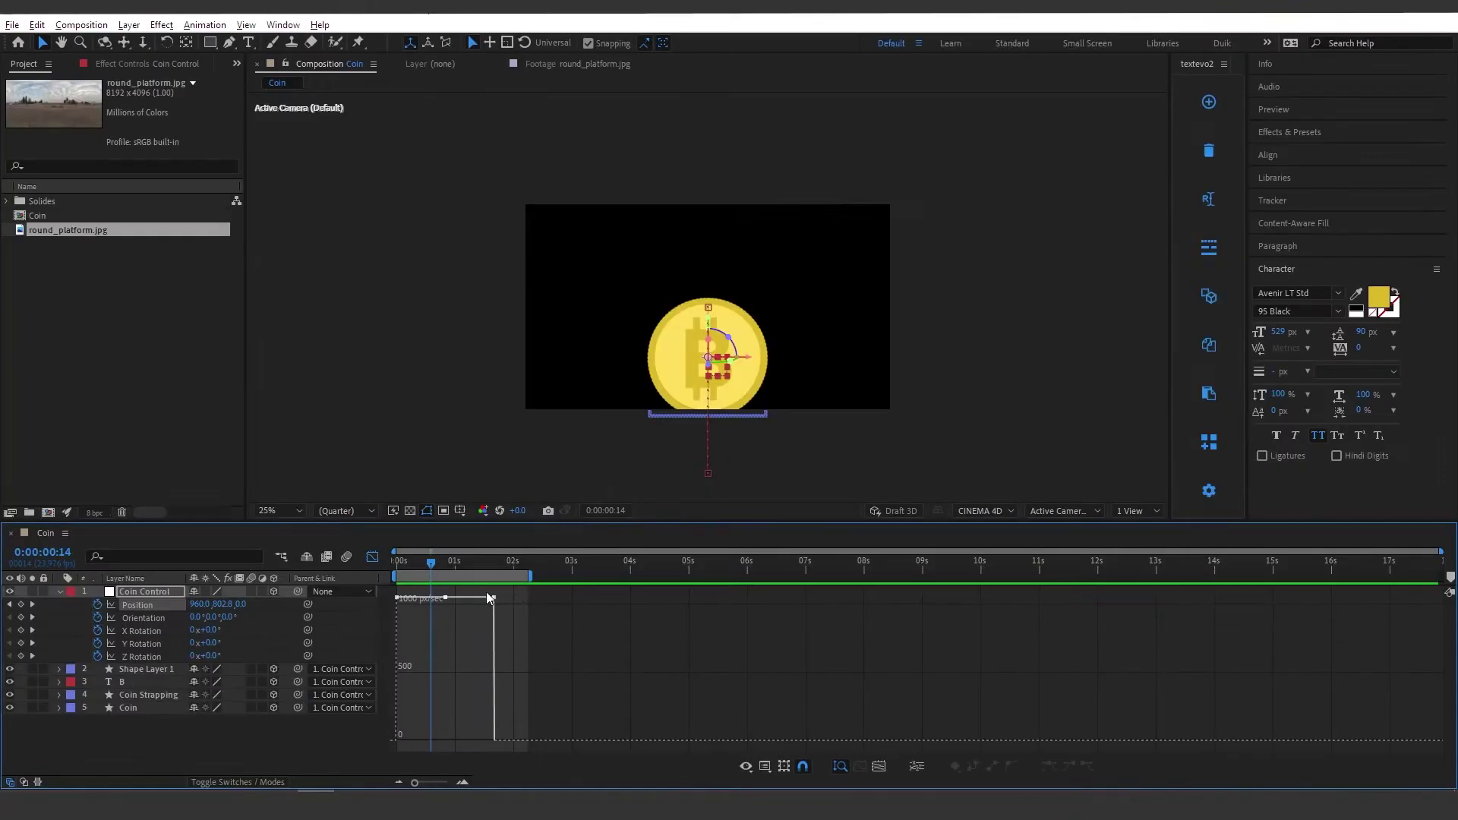
left_click_drag(869, 387, 613, 438)
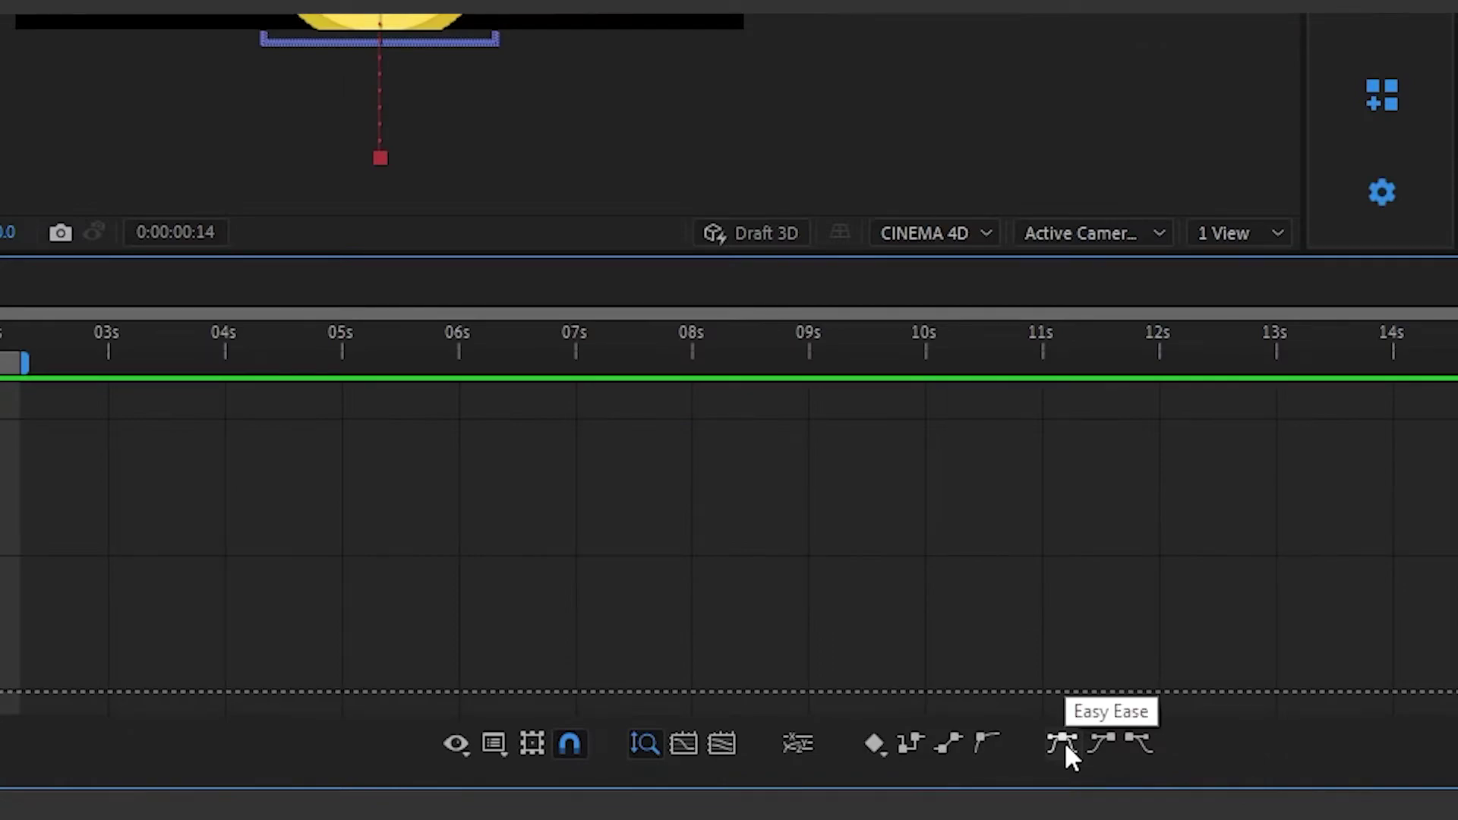
left_click(1061, 742)
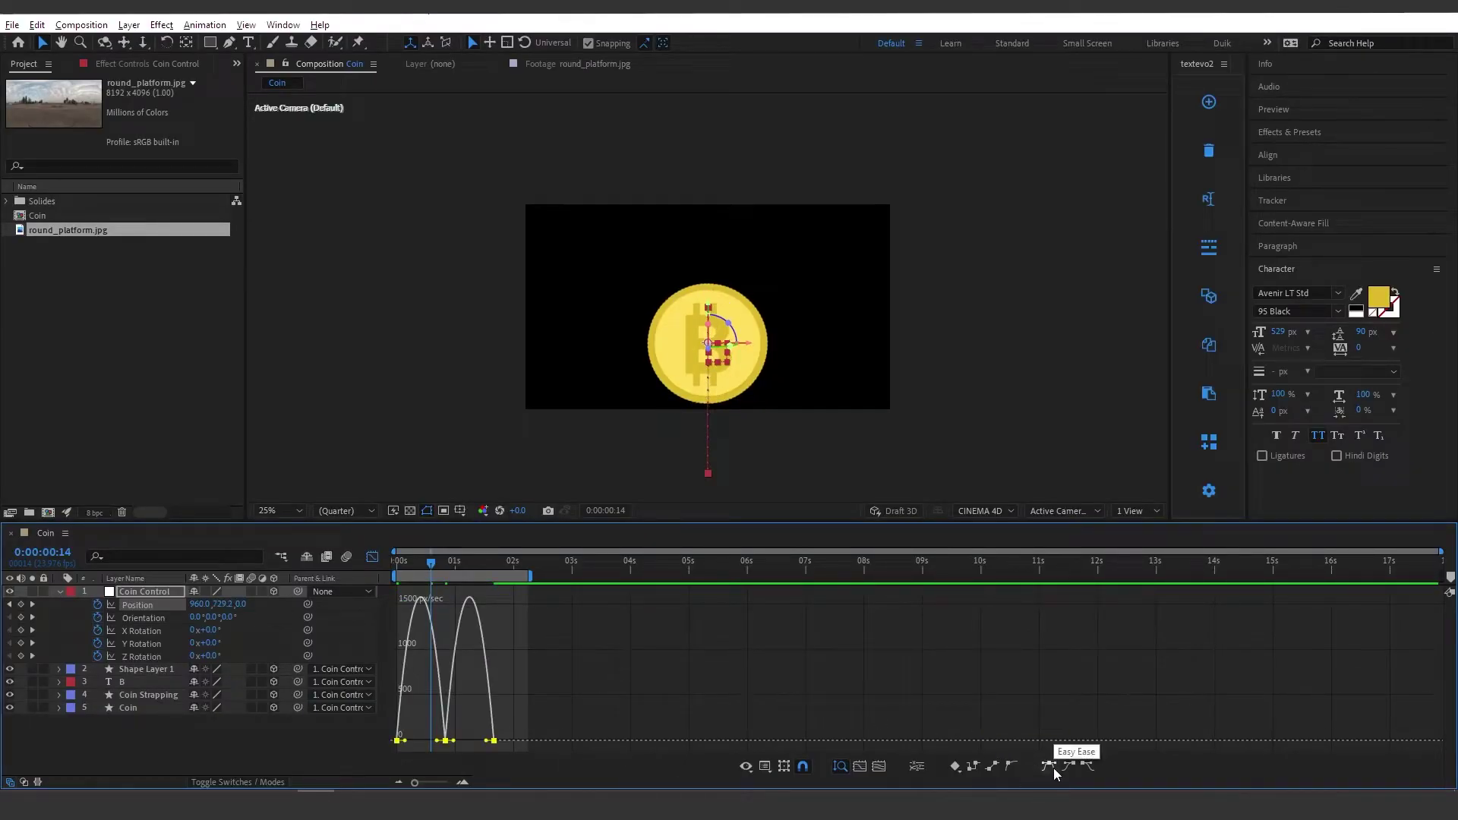
left_click(801, 672)
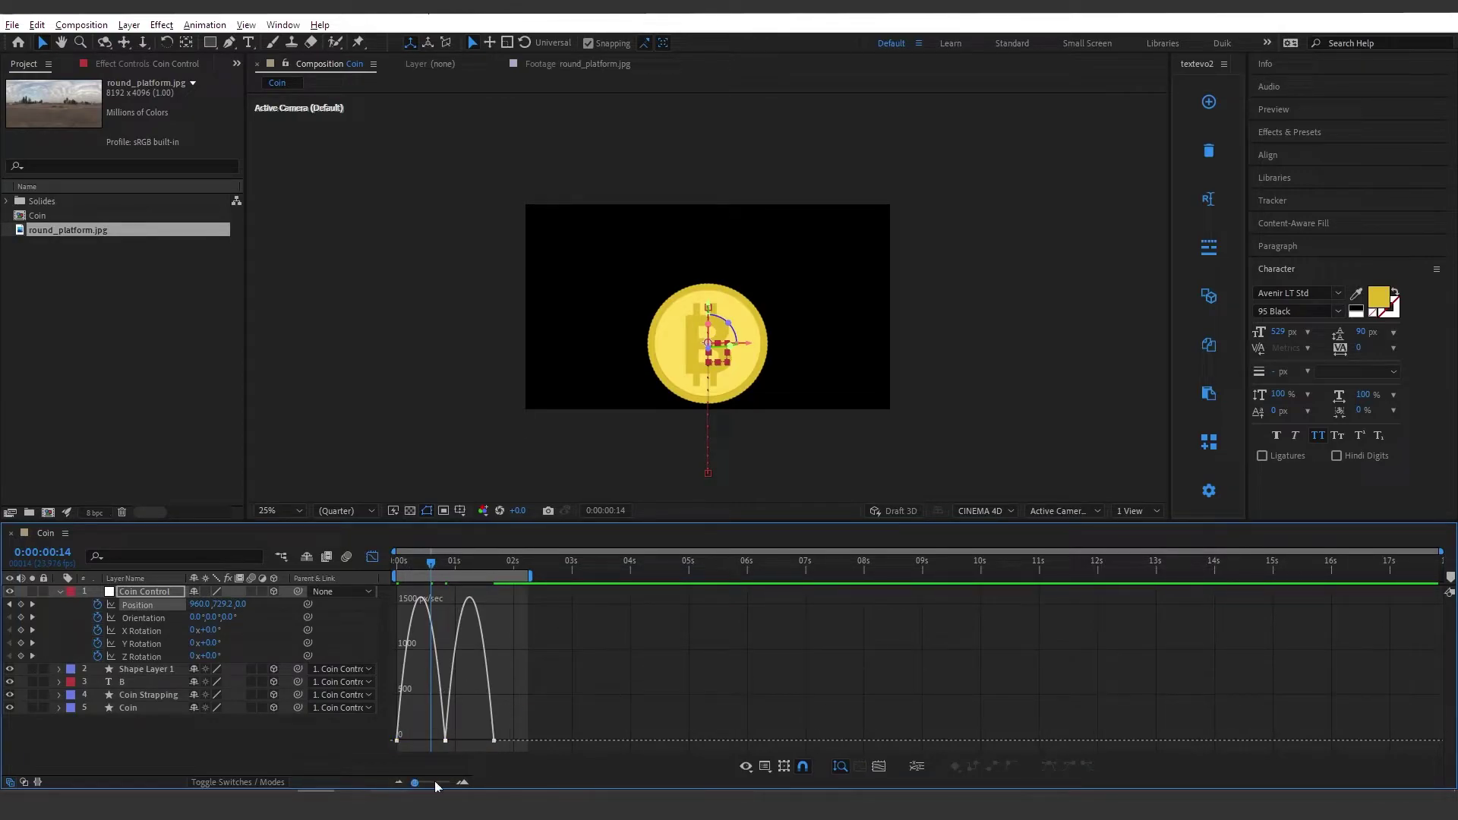
Step: Preview the eased Position animation from the beginning with the timeline enlarged
left_click(463, 783)
left_click_drag(564, 783, 520, 784)
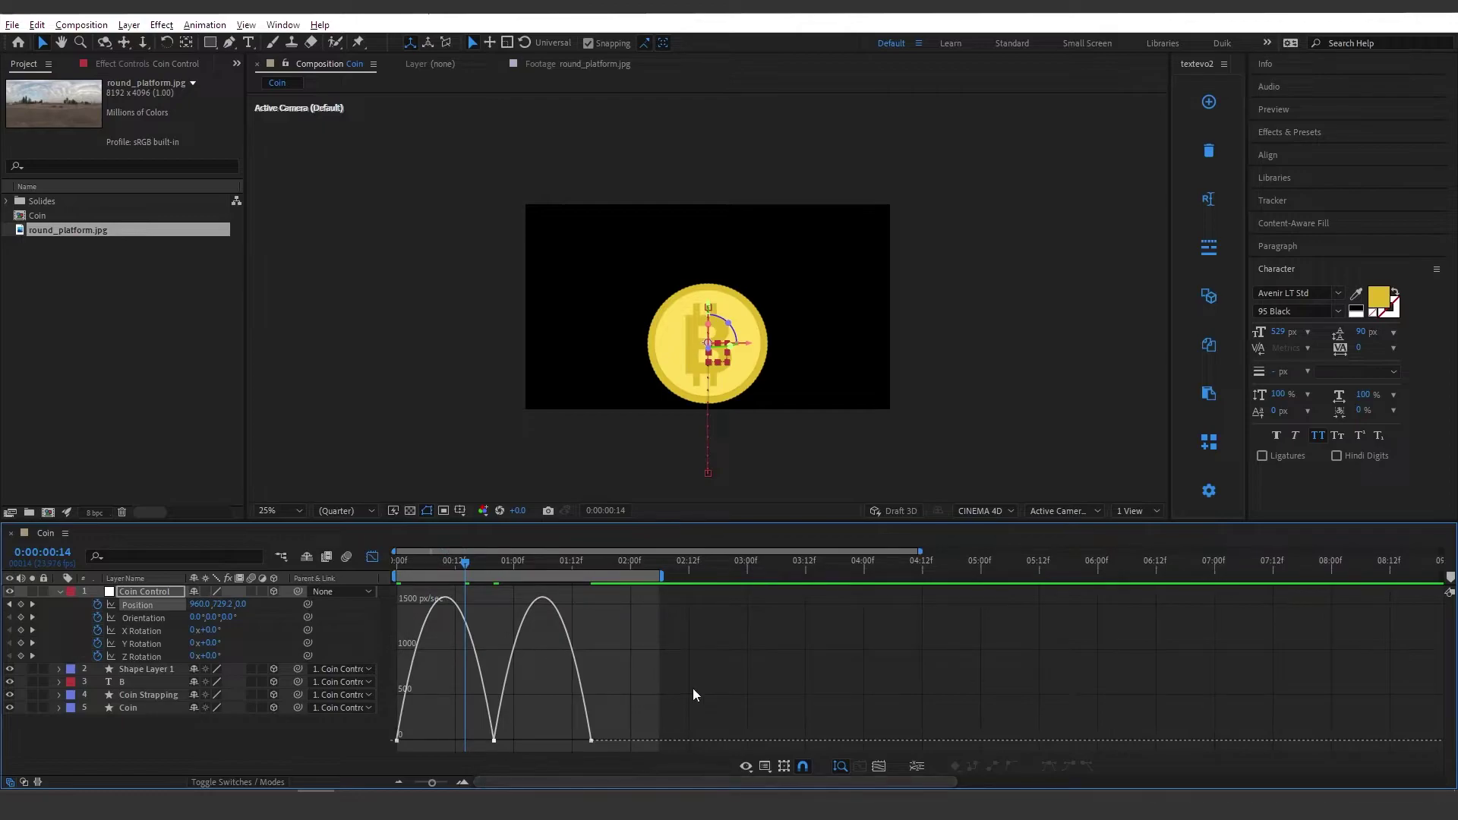
mouse_move(397, 742)
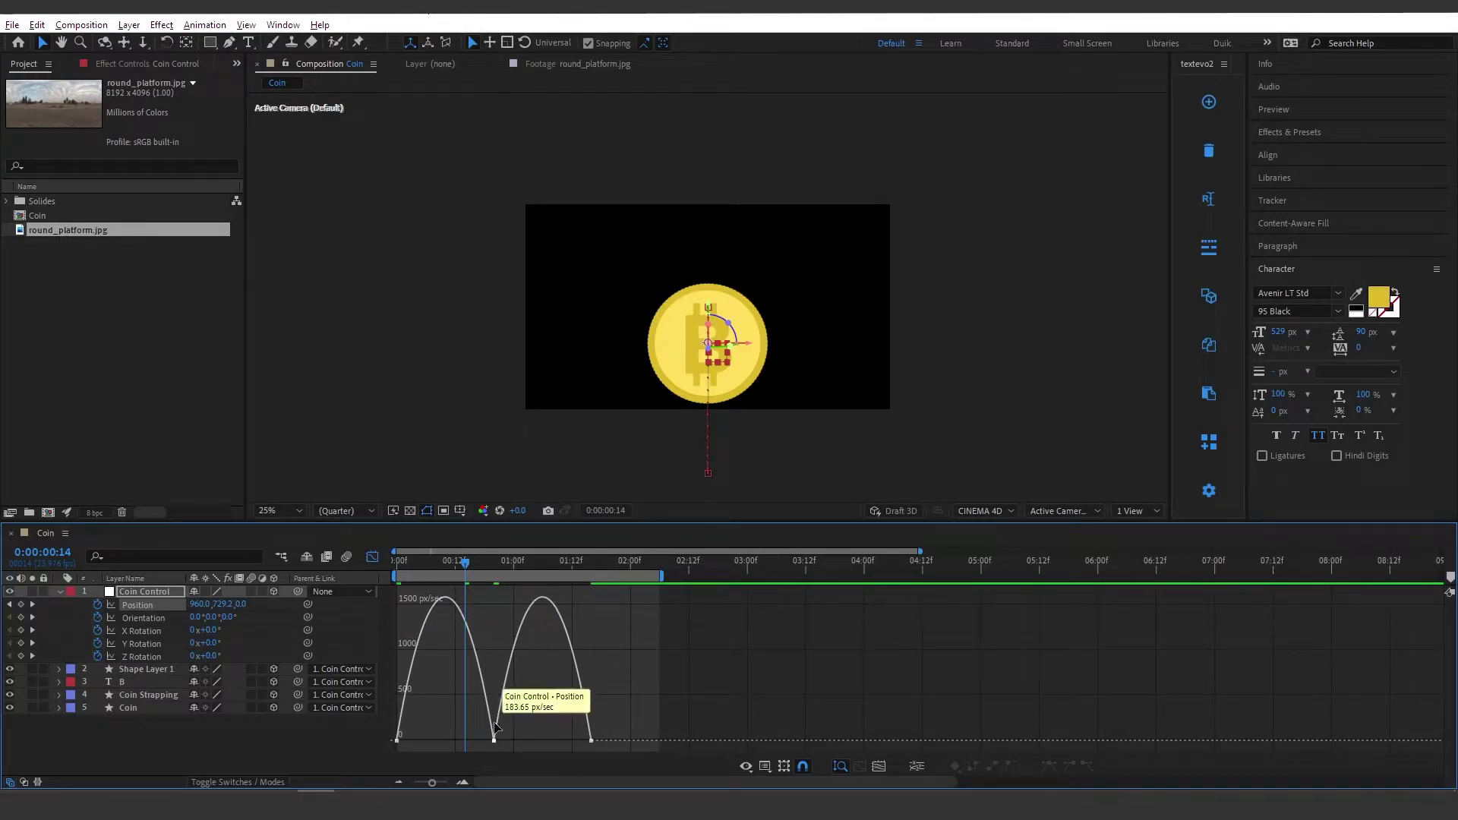
key("ctrl+s")
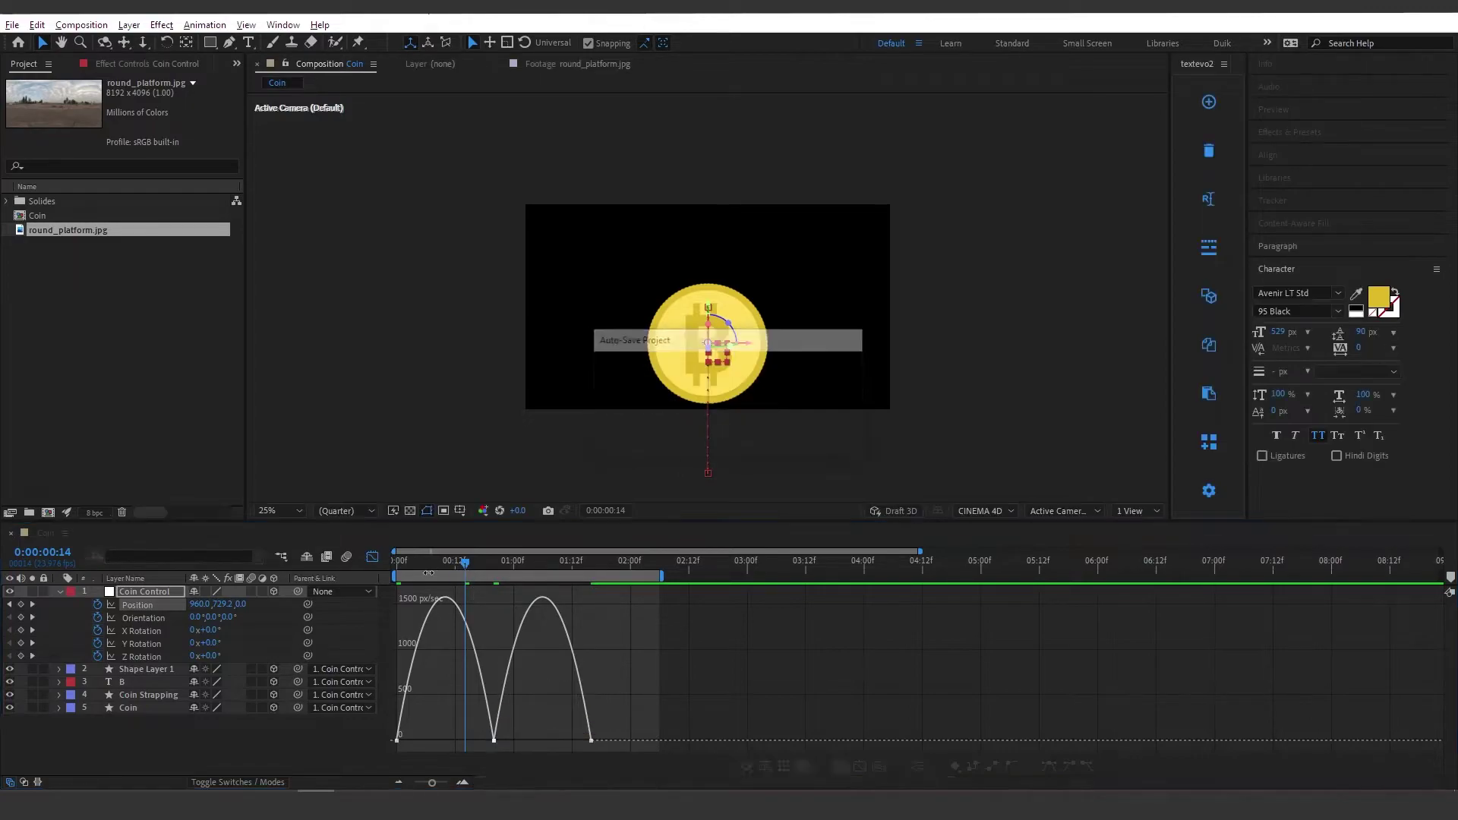
left_click_drag(422, 567, 392, 568)
key("space")
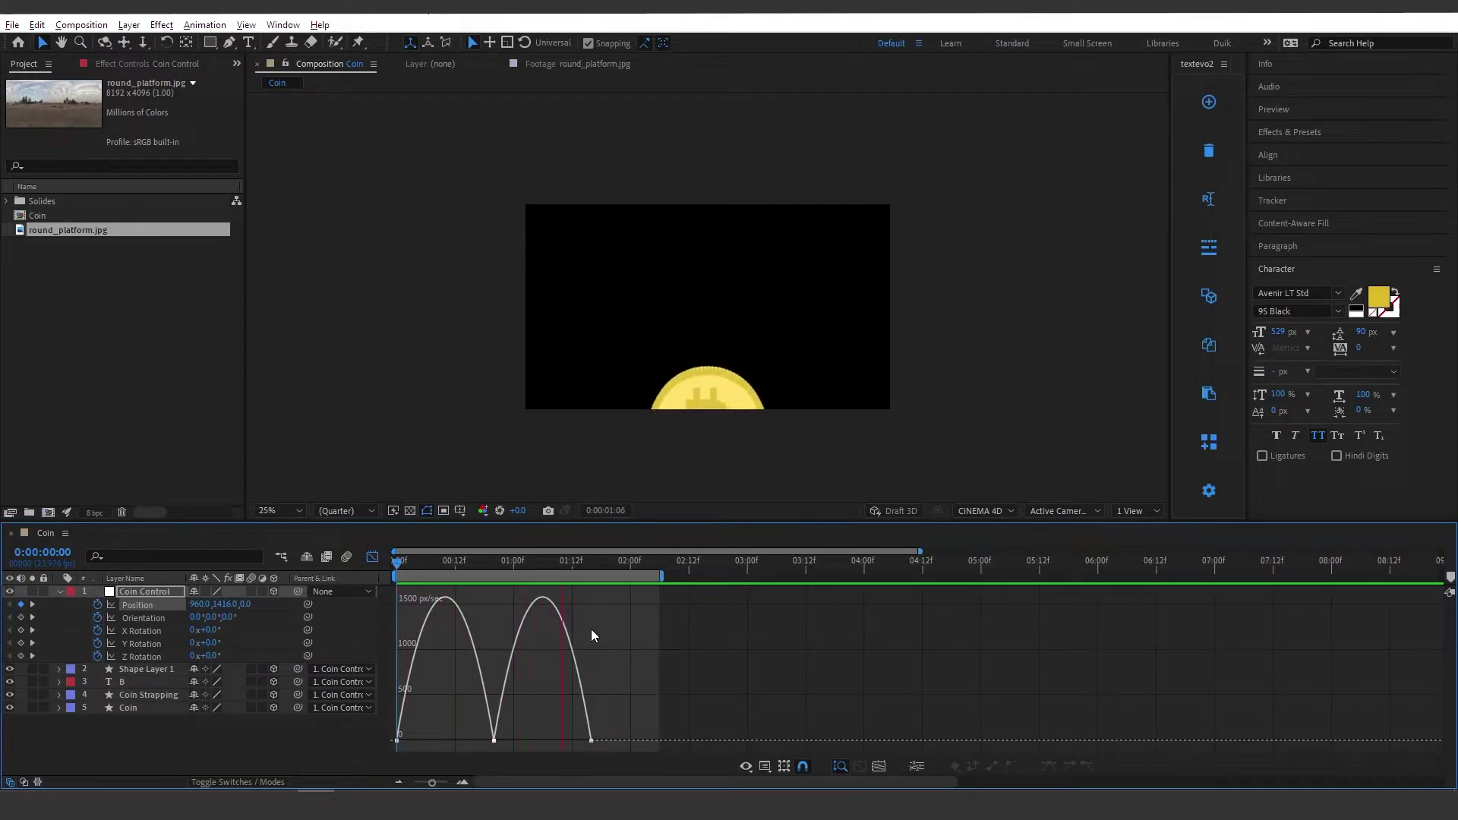
Step: Lengthen both speed handles of the middle Position keyframe, preview the motion and return to the keyframe view
left_click_drag(401, 562, 487, 568)
left_click_drag(518, 731, 465, 746)
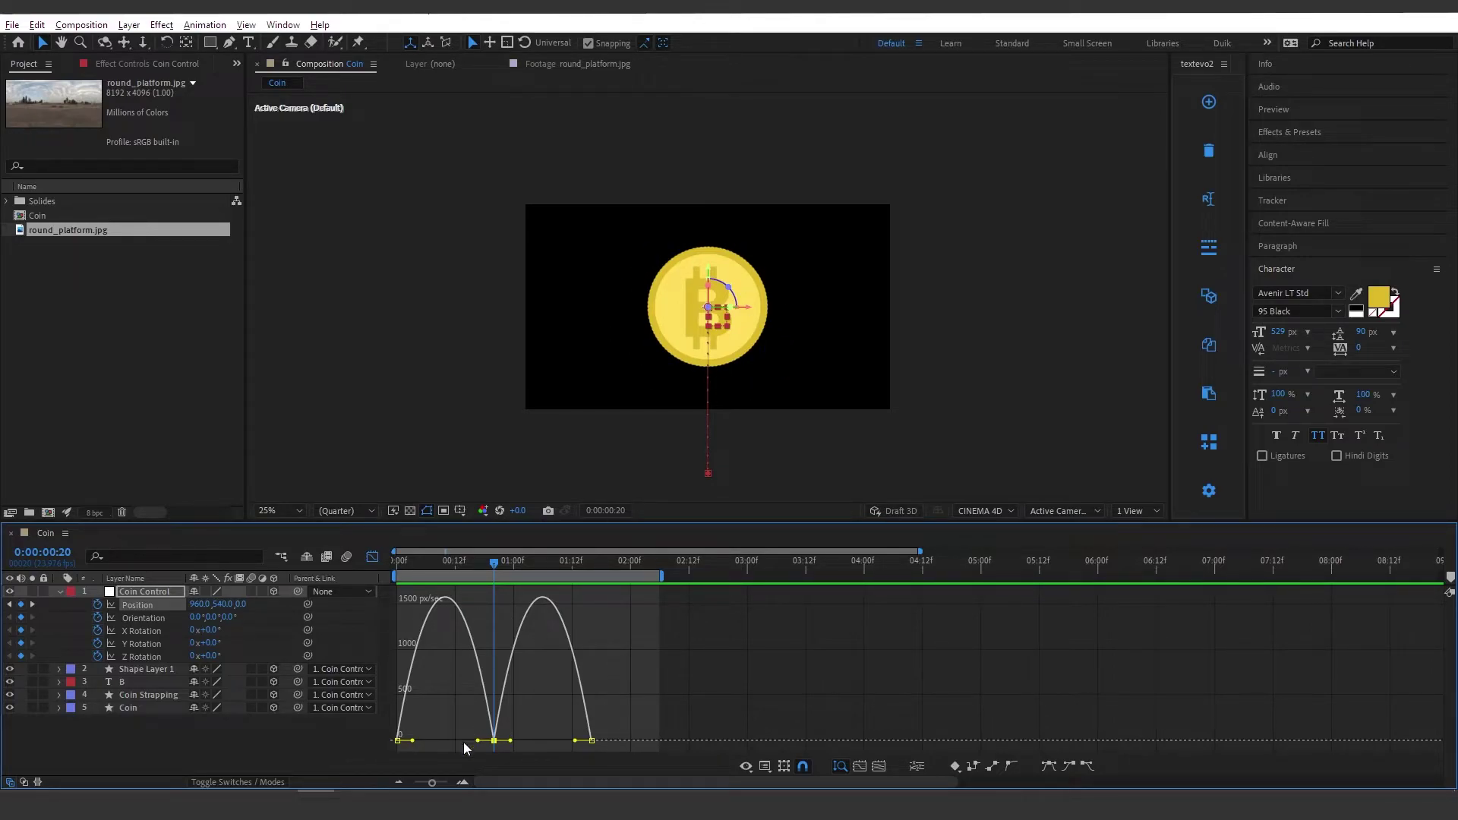
mouse_move(539, 726)
left_mouse_down()
mouse_move(420, 741)
mouse_move(562, 741)
left_mouse_up()
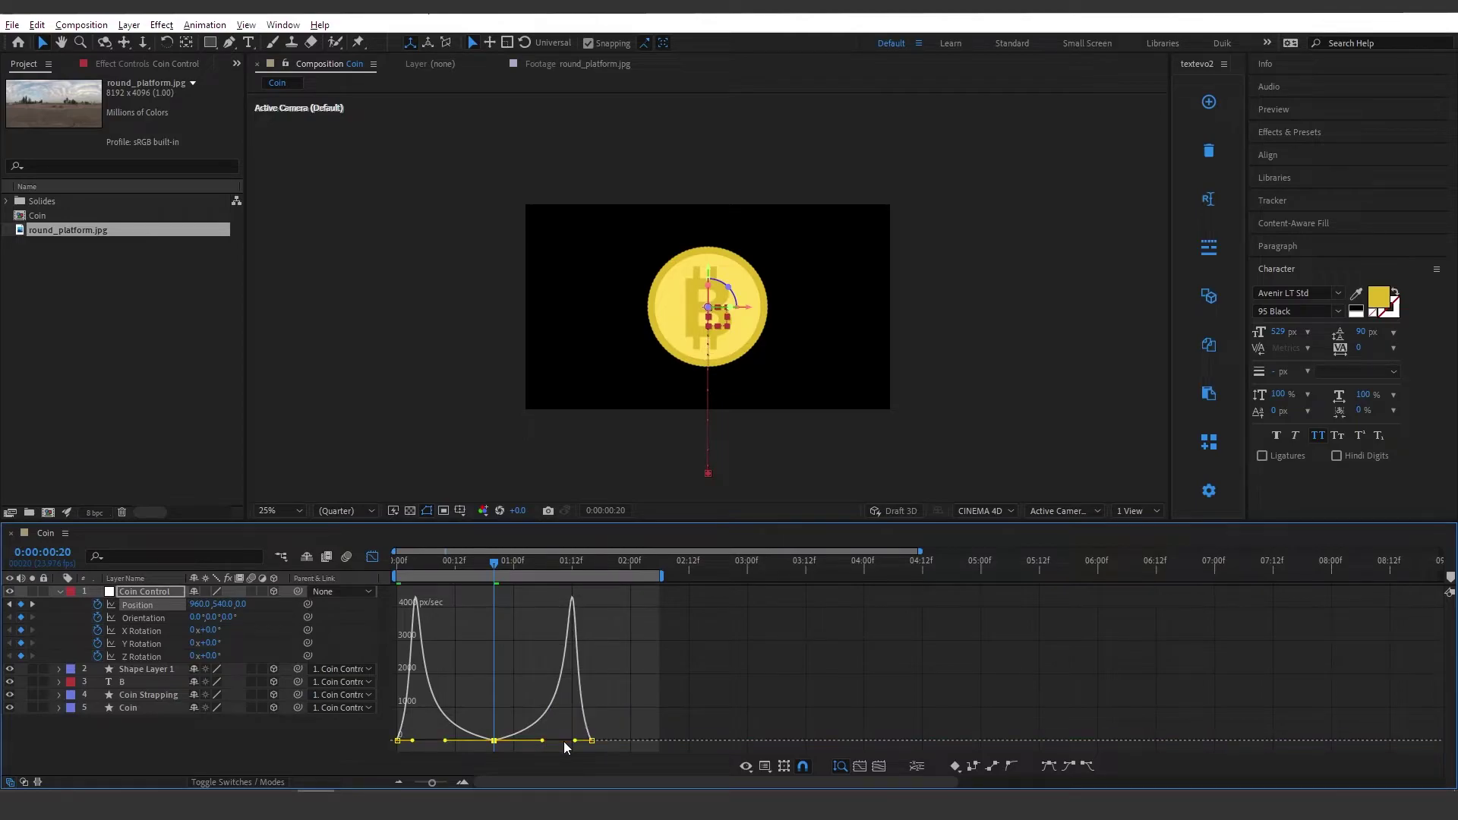
left_click_drag(488, 562, 378, 581)
left_click(584, 653)
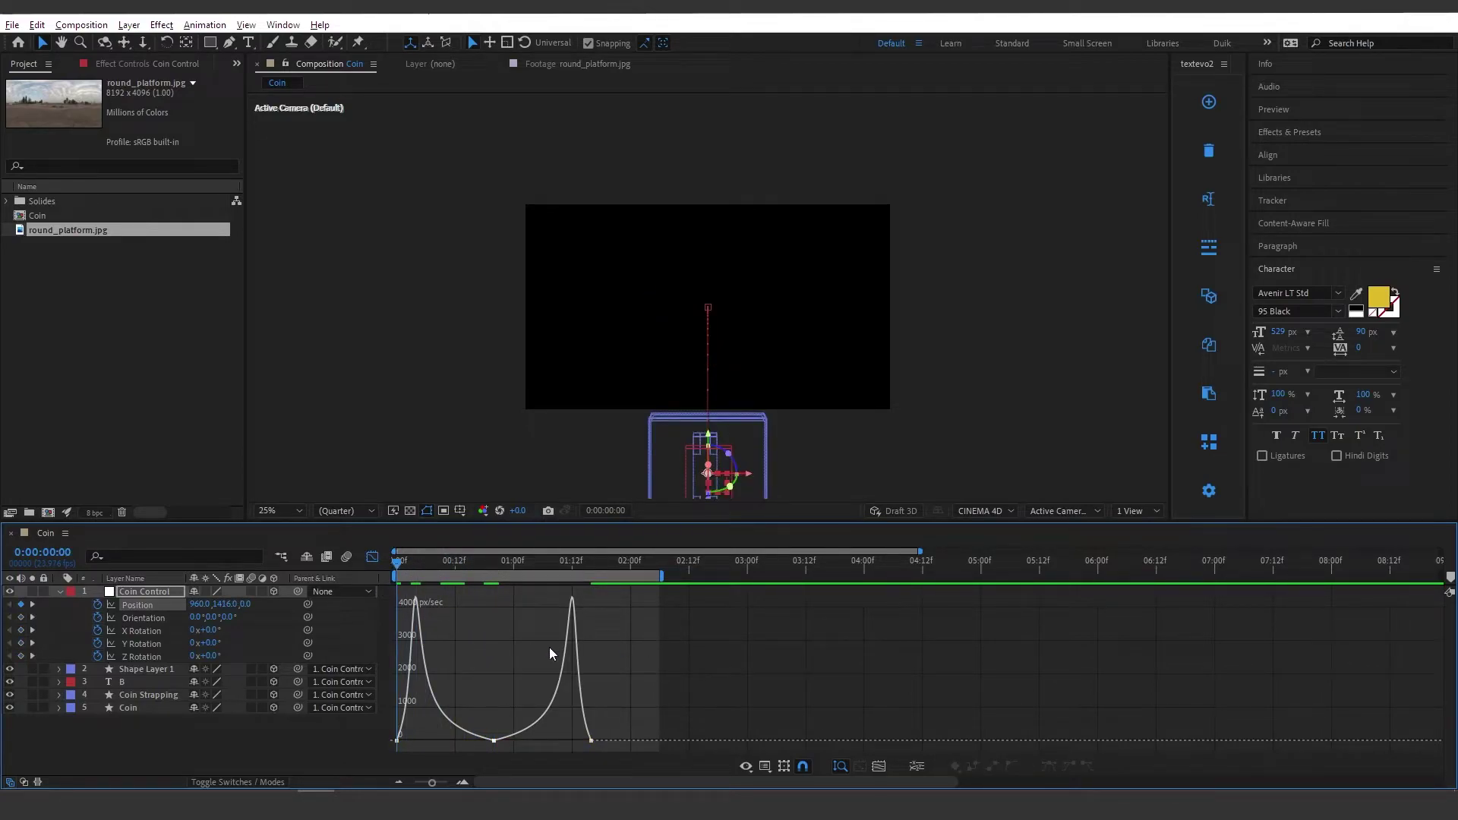
key("space")
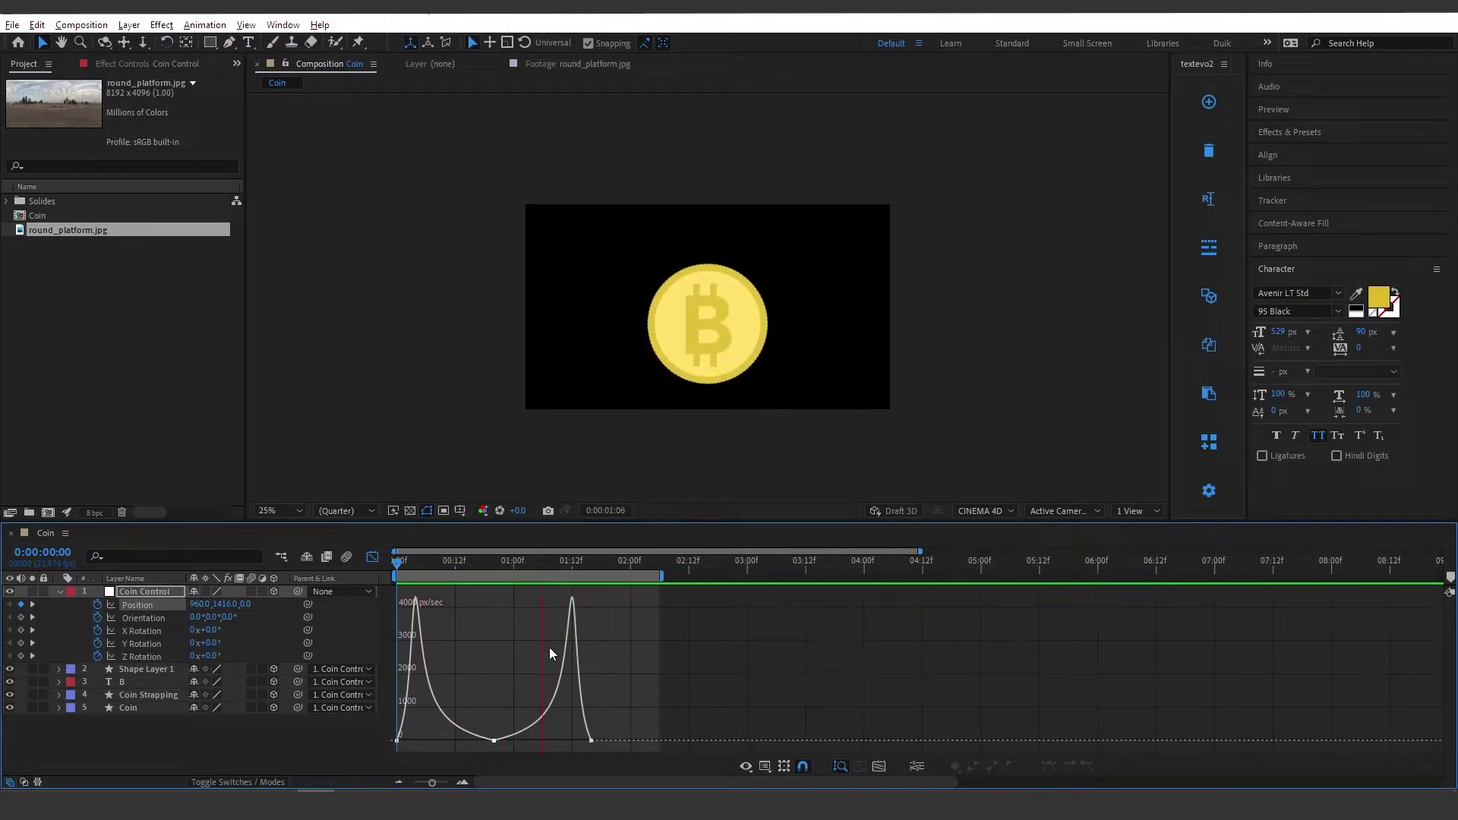
key("shift+F3")
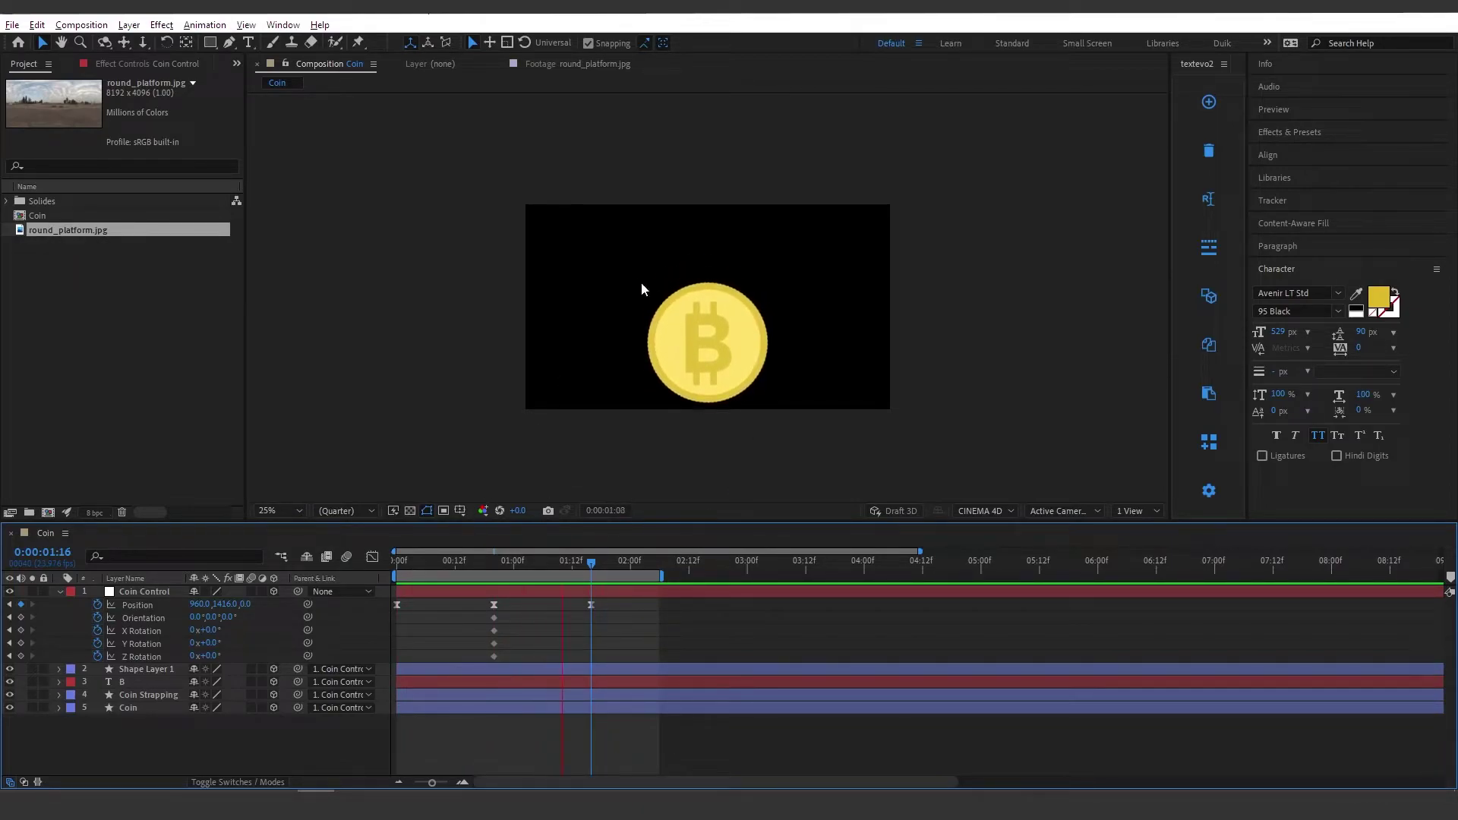
Step: At 0:00:00:05, set Coin Control's Y Rotation to 30°
left_click_drag(399, 567, 421, 590)
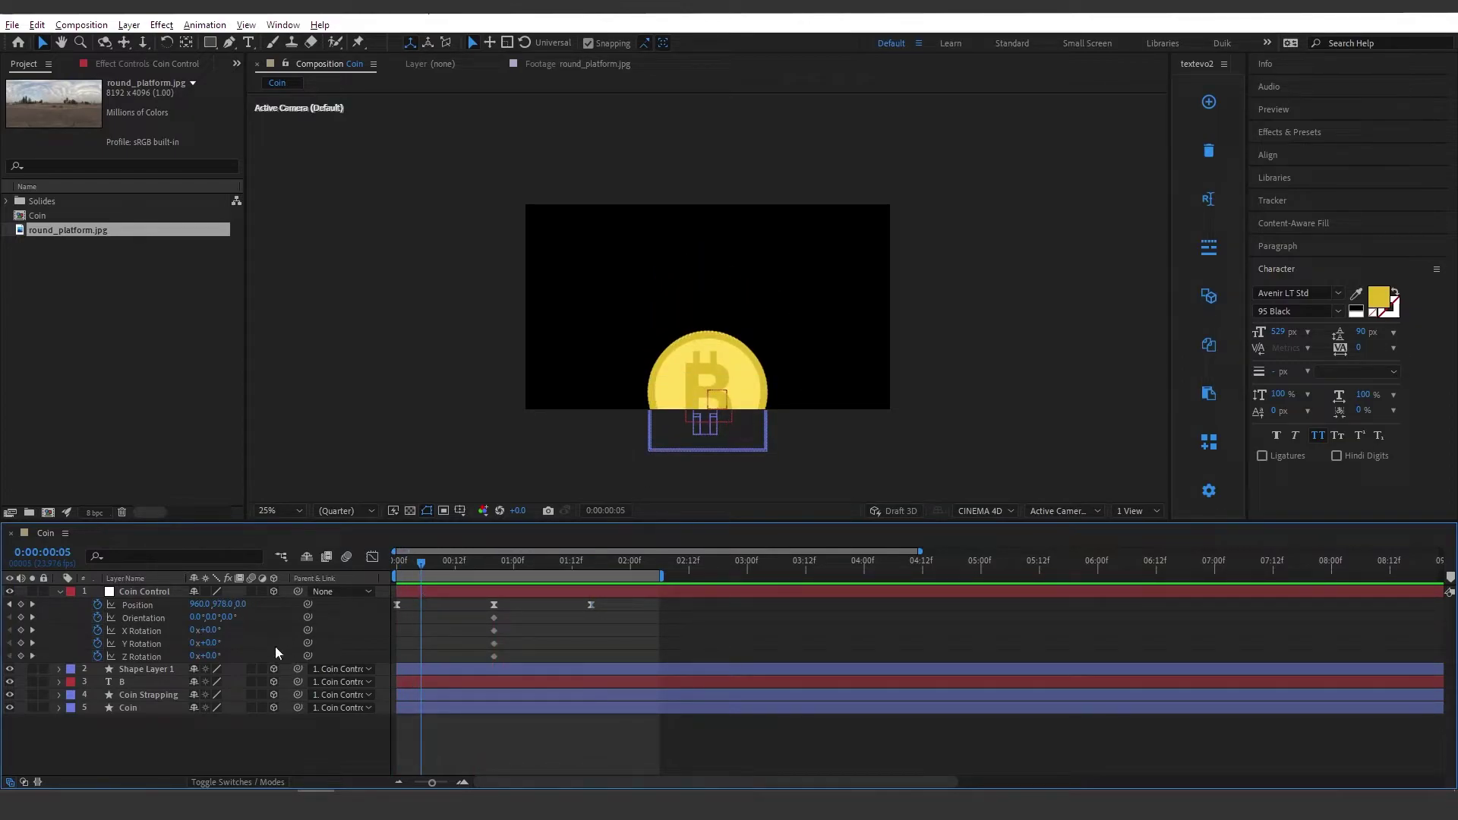
left_click(156, 592)
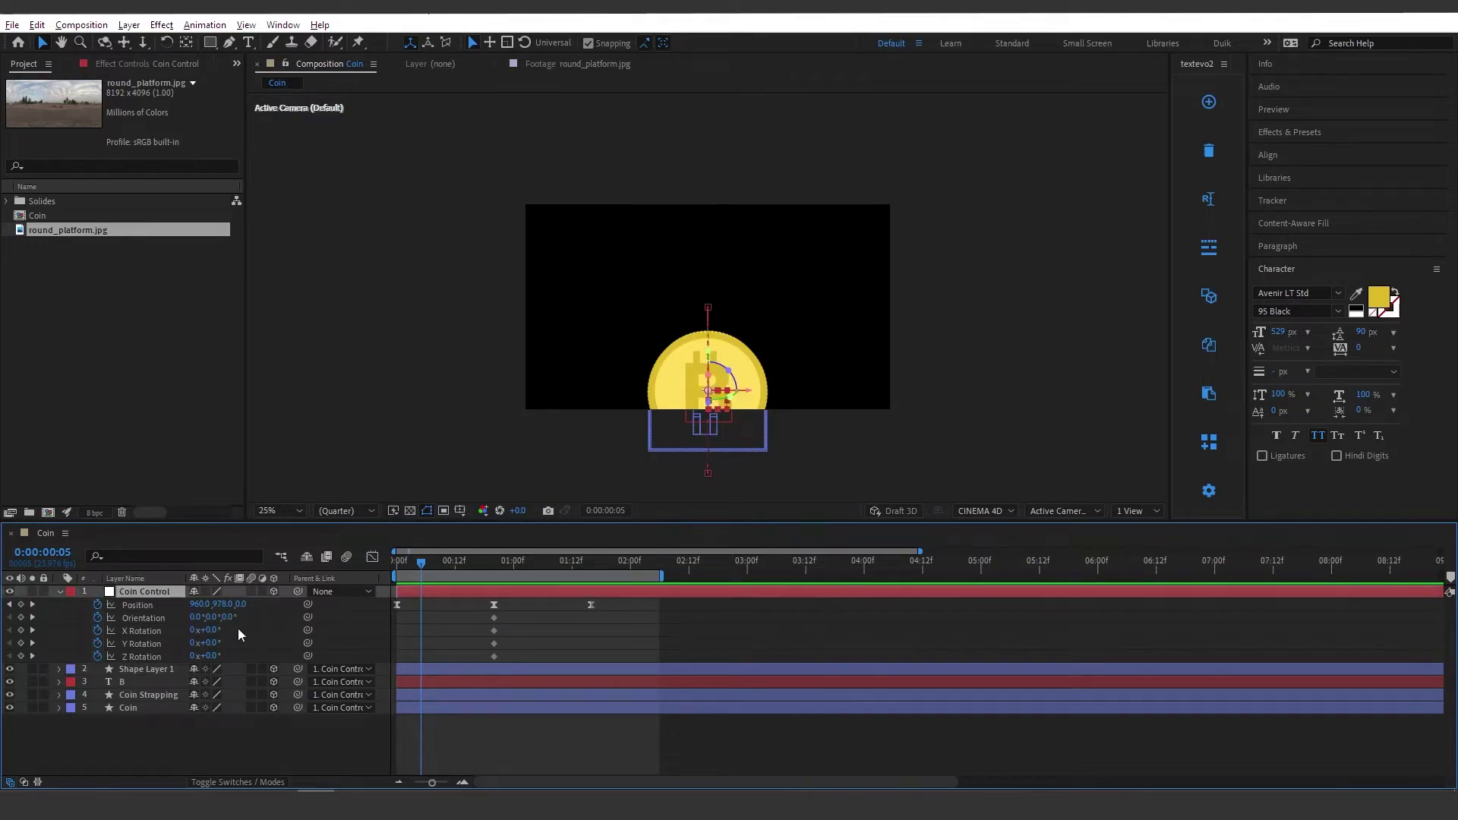
mouse_move(213, 647)
left_mouse_down()
mouse_move(231, 645)
mouse_move(218, 648)
left_mouse_up()
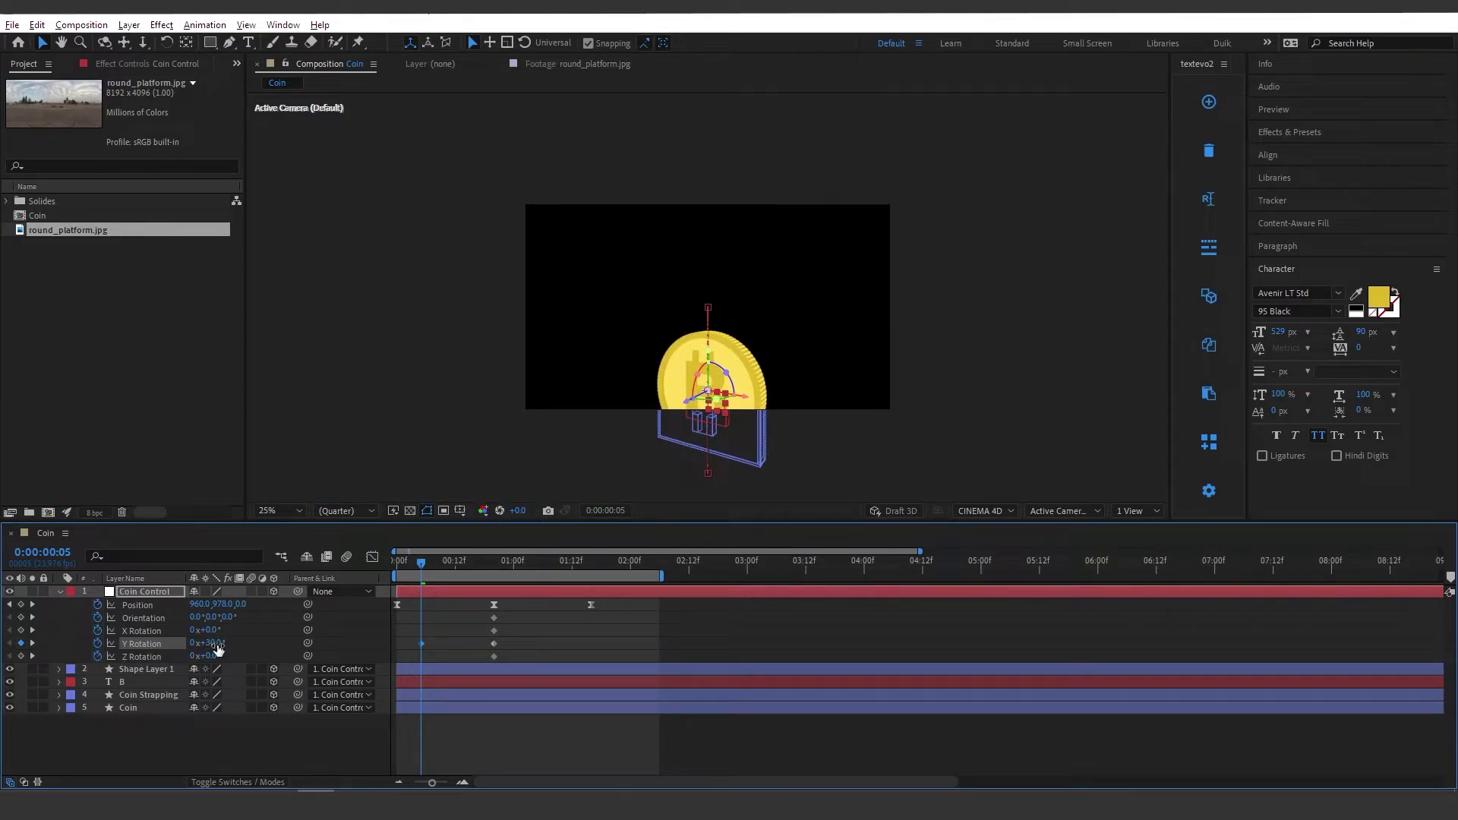
left_click(258, 644)
Step: Move the second Y Rotation keyframe to 0:00:01:07, set it to -14° and preview the turn
left_click_drag(426, 562, 548, 577)
left_click_drag(494, 644, 547, 643)
left_click_drag(215, 647, 202, 644)
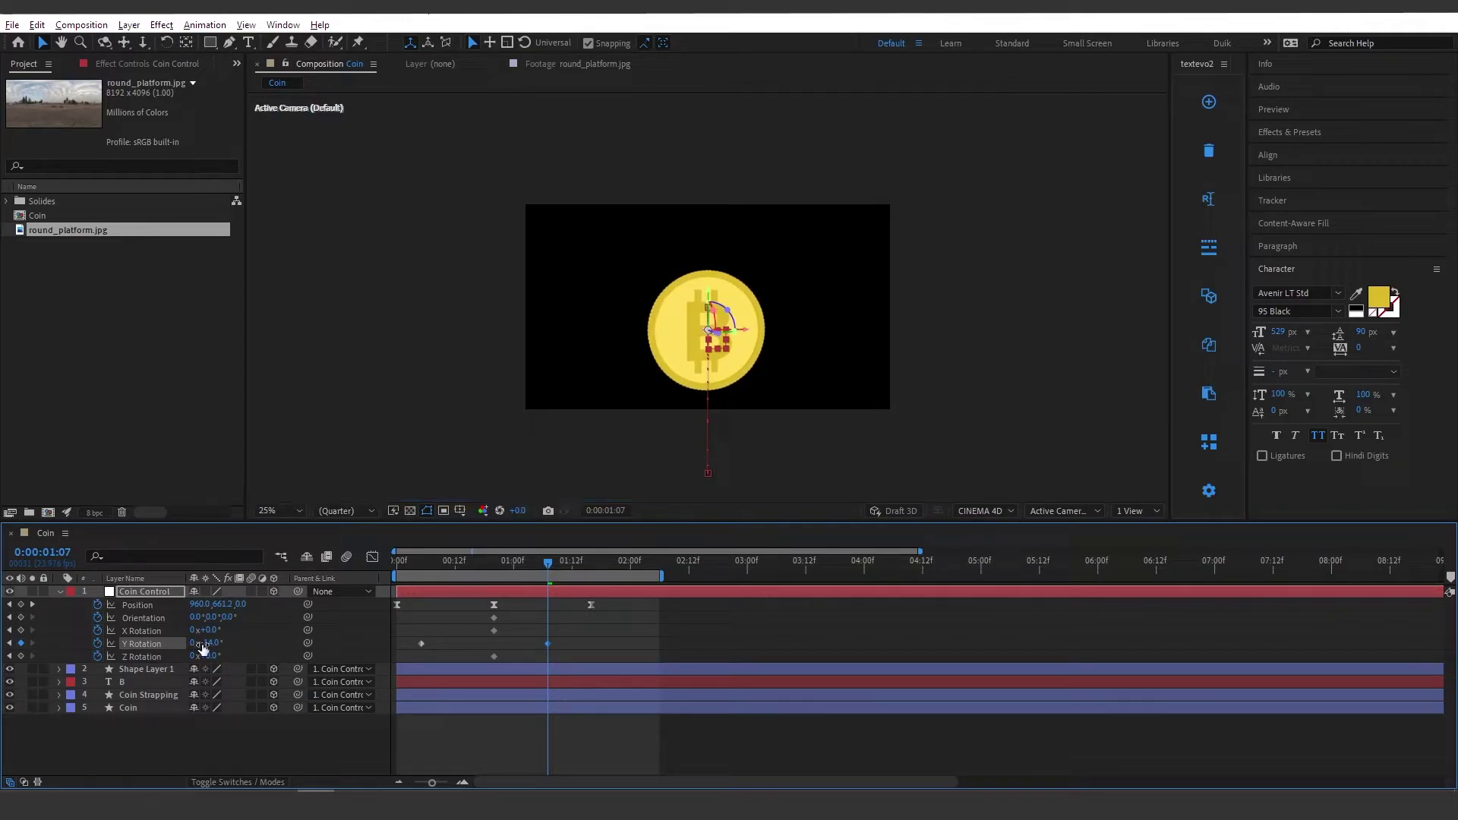
left_click(596, 651)
key("Home")
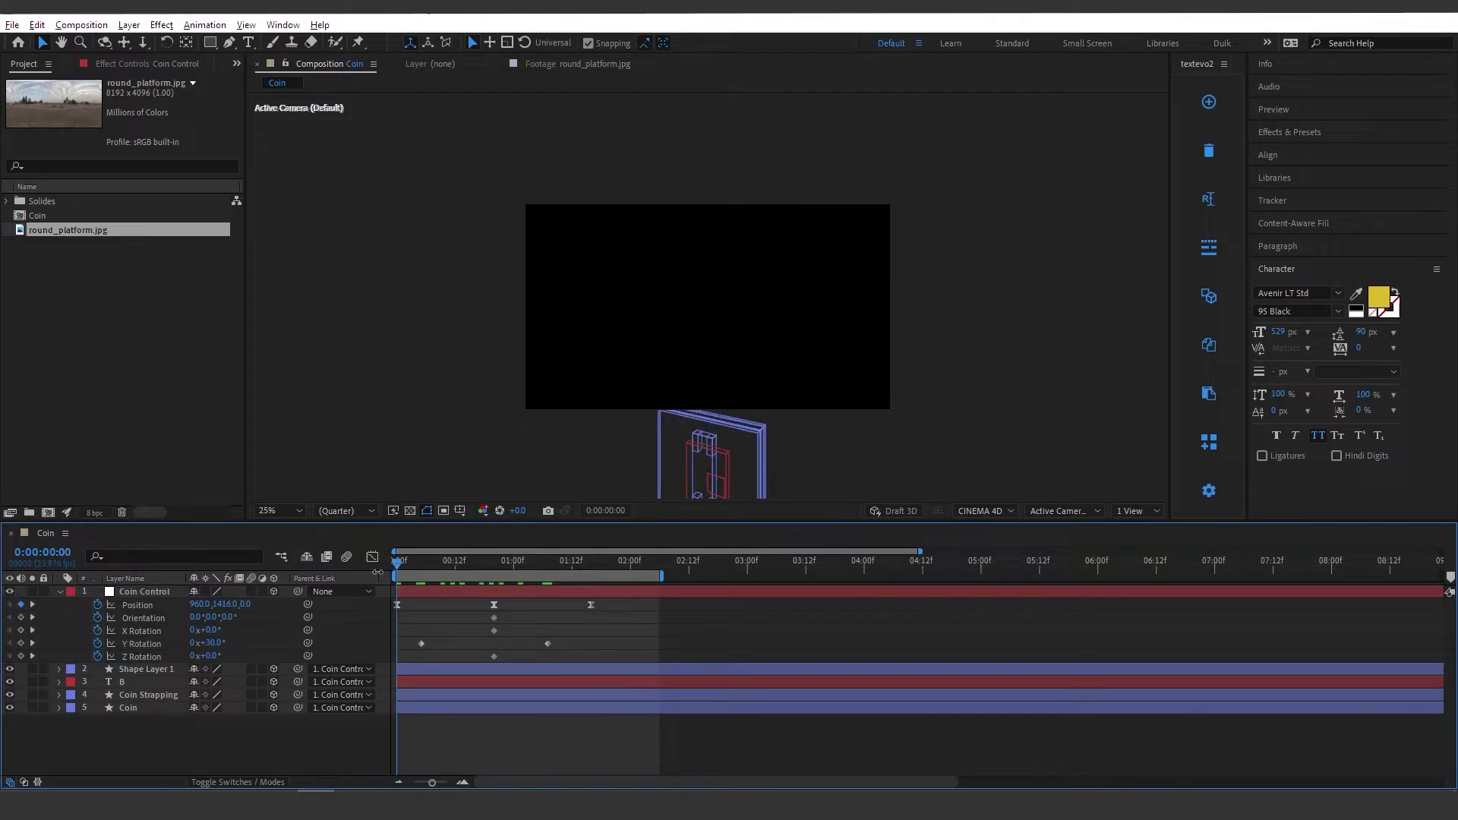
key("space")
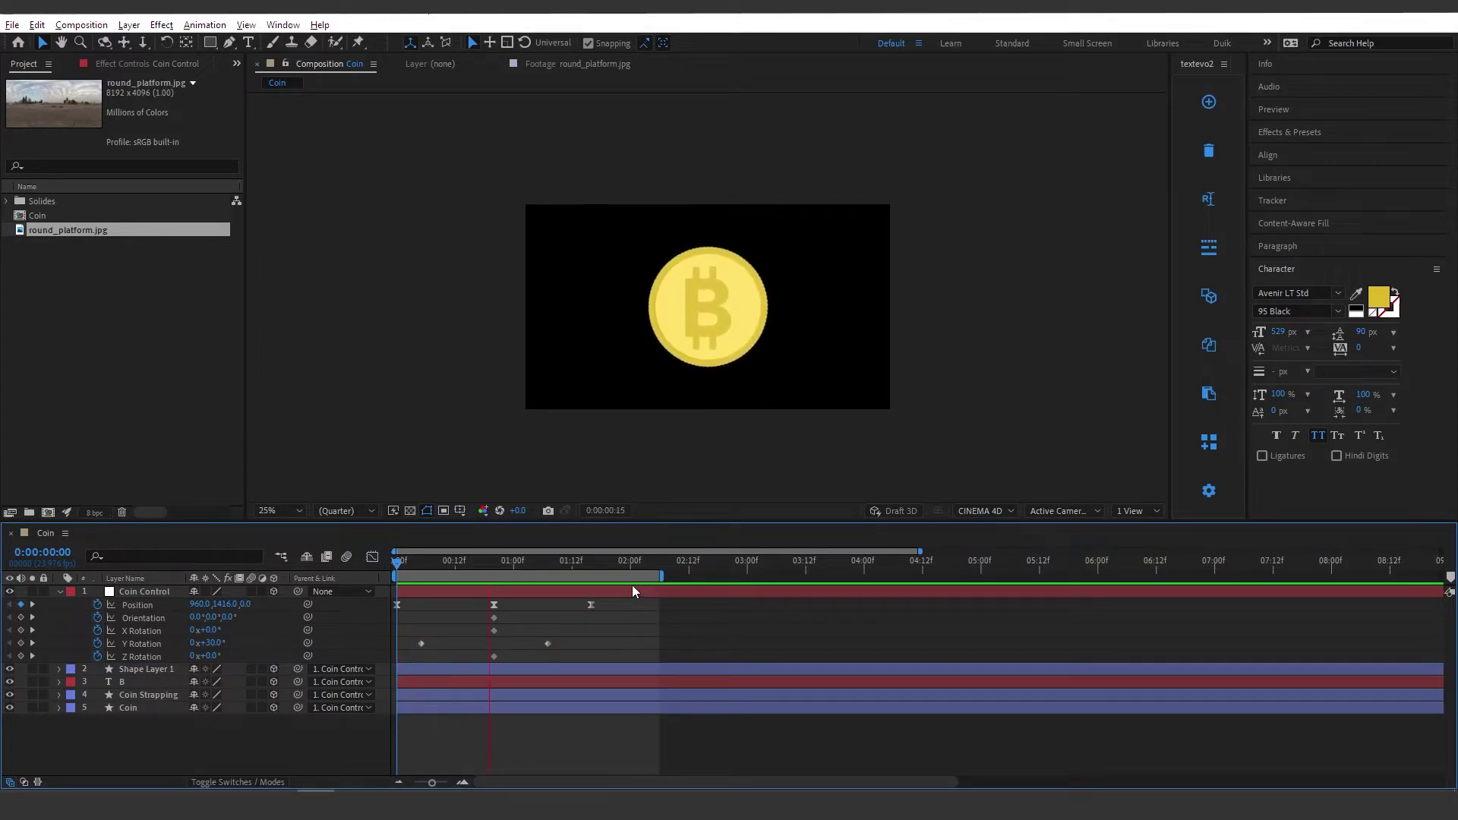
Step: Move the two Y Rotation keyframes to 0:00:00:00 and 0:00:01:16, matching the outer Position keyframes
left_click_drag(400, 565, 427, 570)
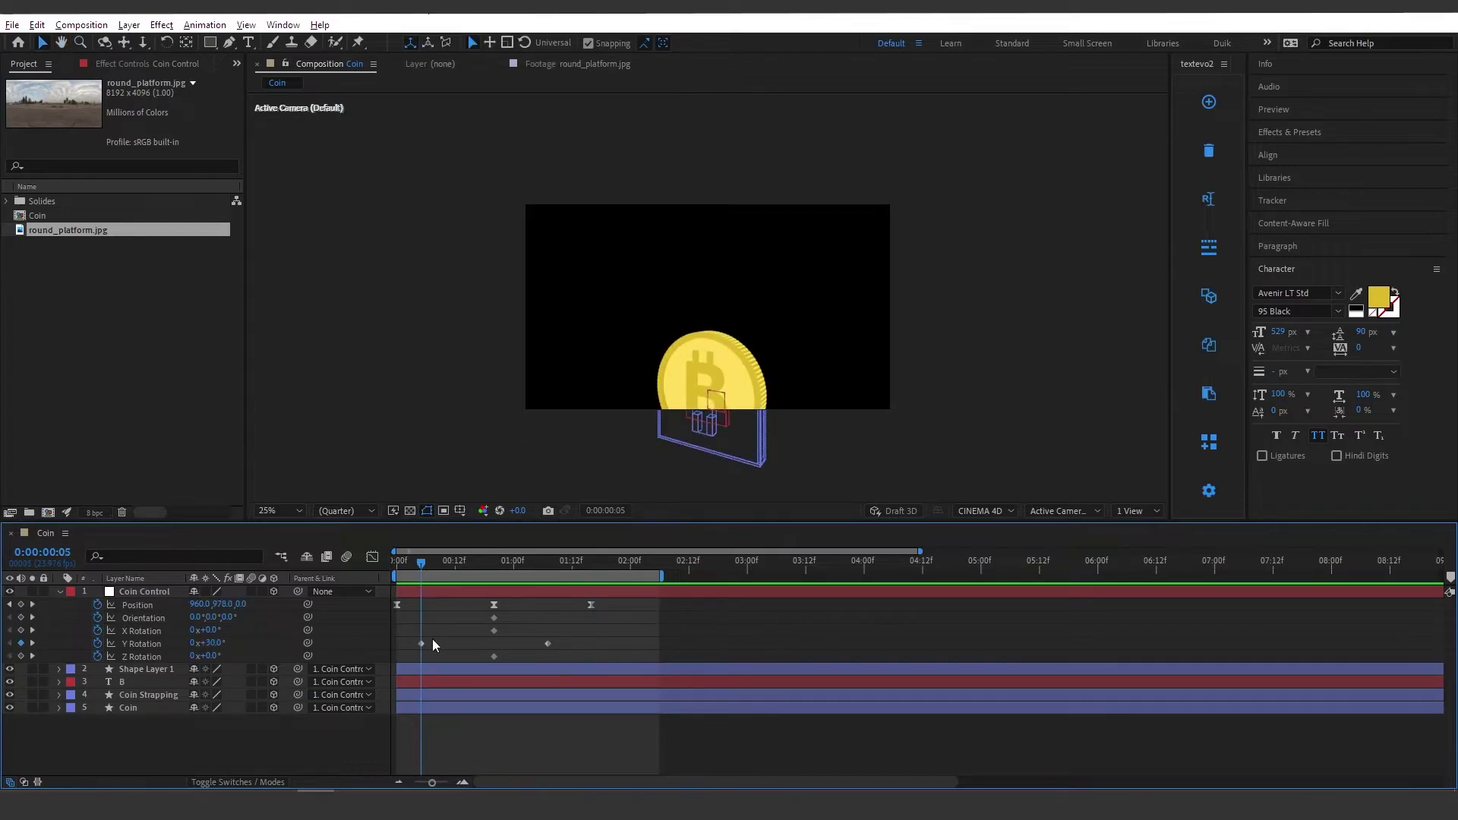
left_click_drag(422, 644, 400, 645)
left_click_drag(548, 644, 591, 650)
left_click(397, 644, "shift")
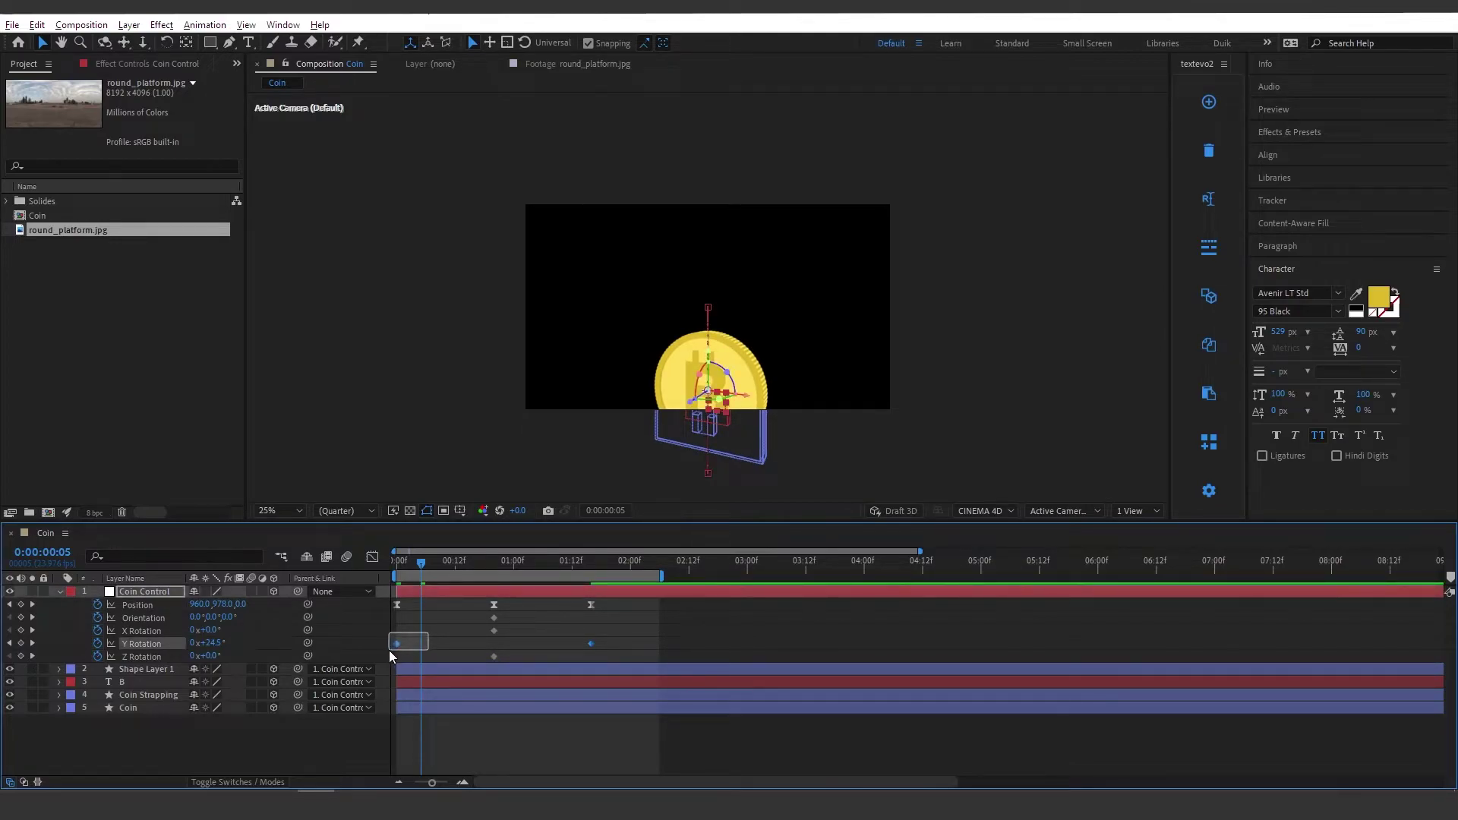
Step: Apply Easy Ease to both Y Rotation keyframes, lengthen their speed handles into a sharp central peak and preview
left_click(374, 558)
left_click_drag(512, 715, 363, 754)
left_click(1050, 765)
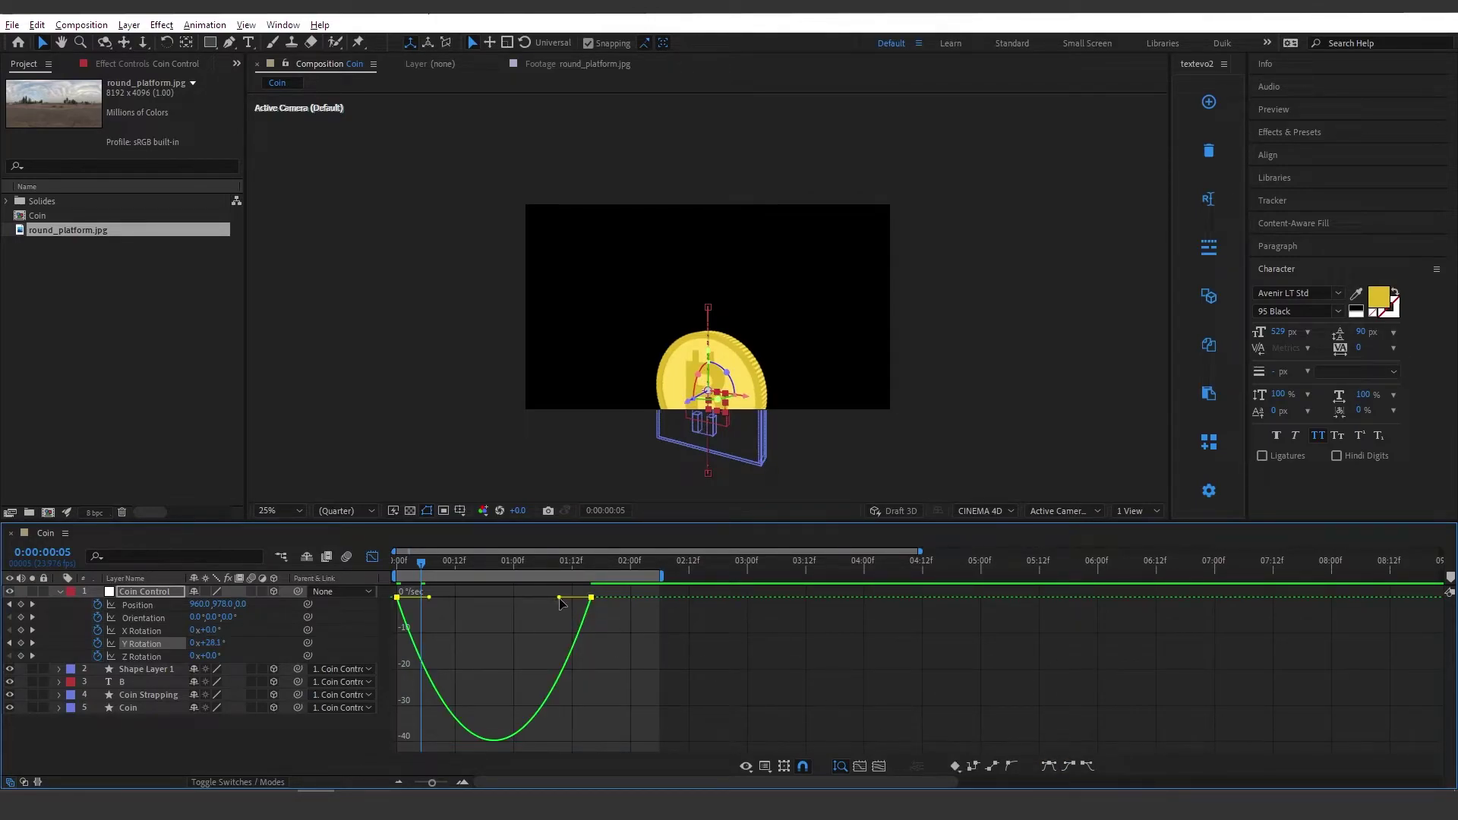
left_click_drag(559, 600, 523, 600)
key("space")
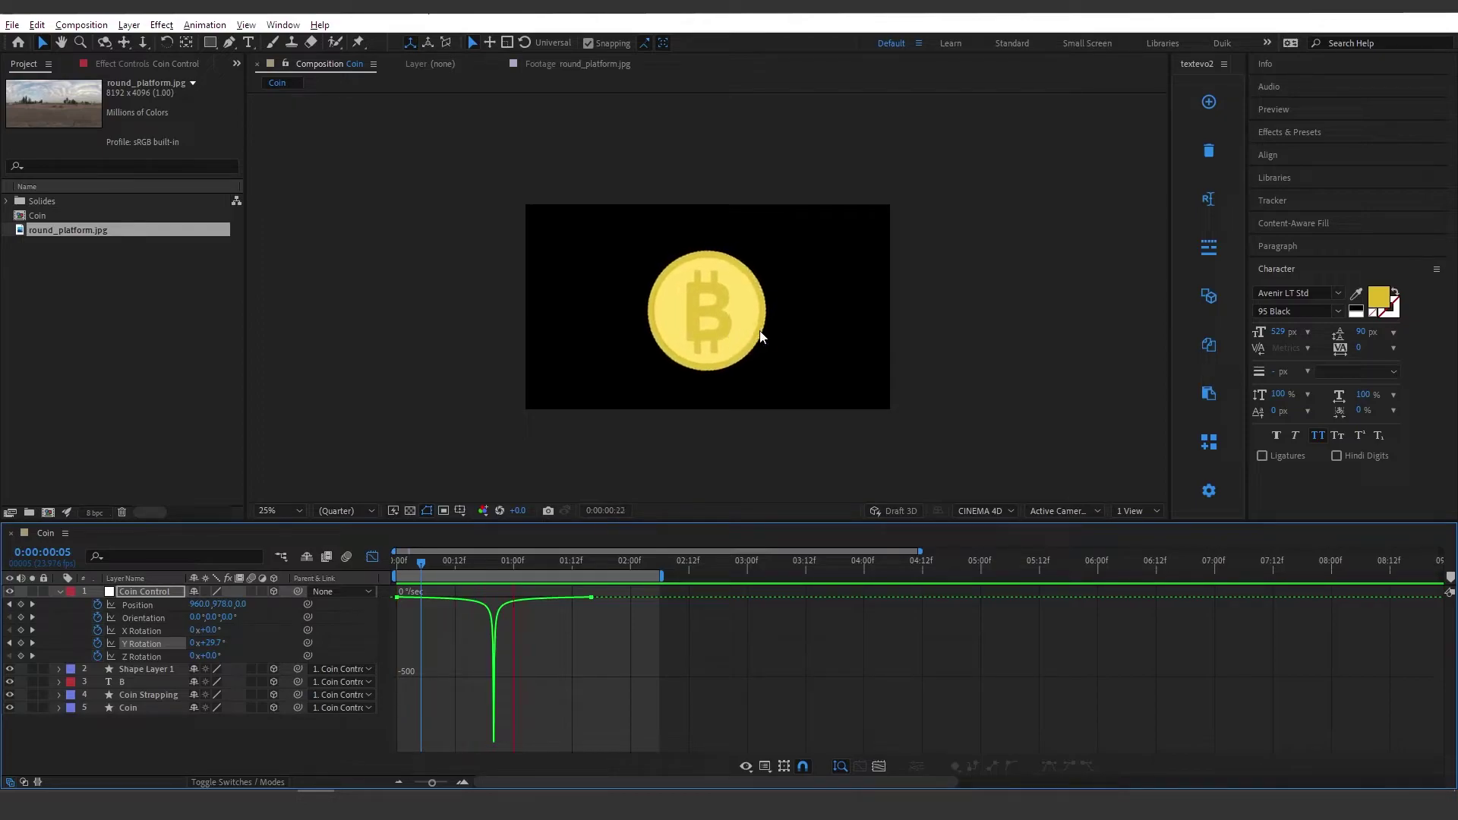
key("space")
Step: Shorten the Y Rotation speed handles for a softer turn and preview the animation
left_click_drag(427, 562, 472, 598)
left_click(449, 607)
key("space")
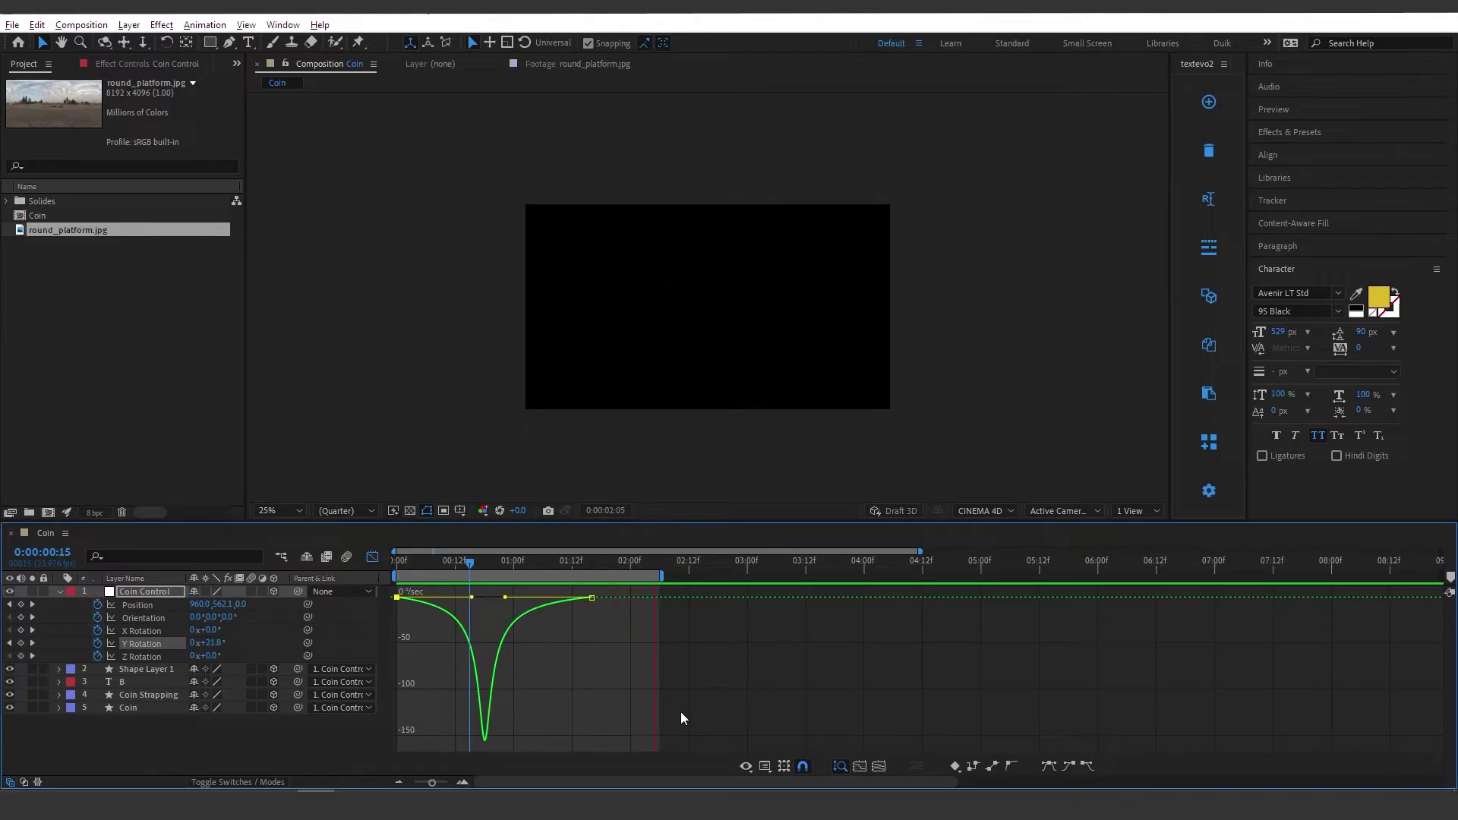
key("space")
left_click(589, 565)
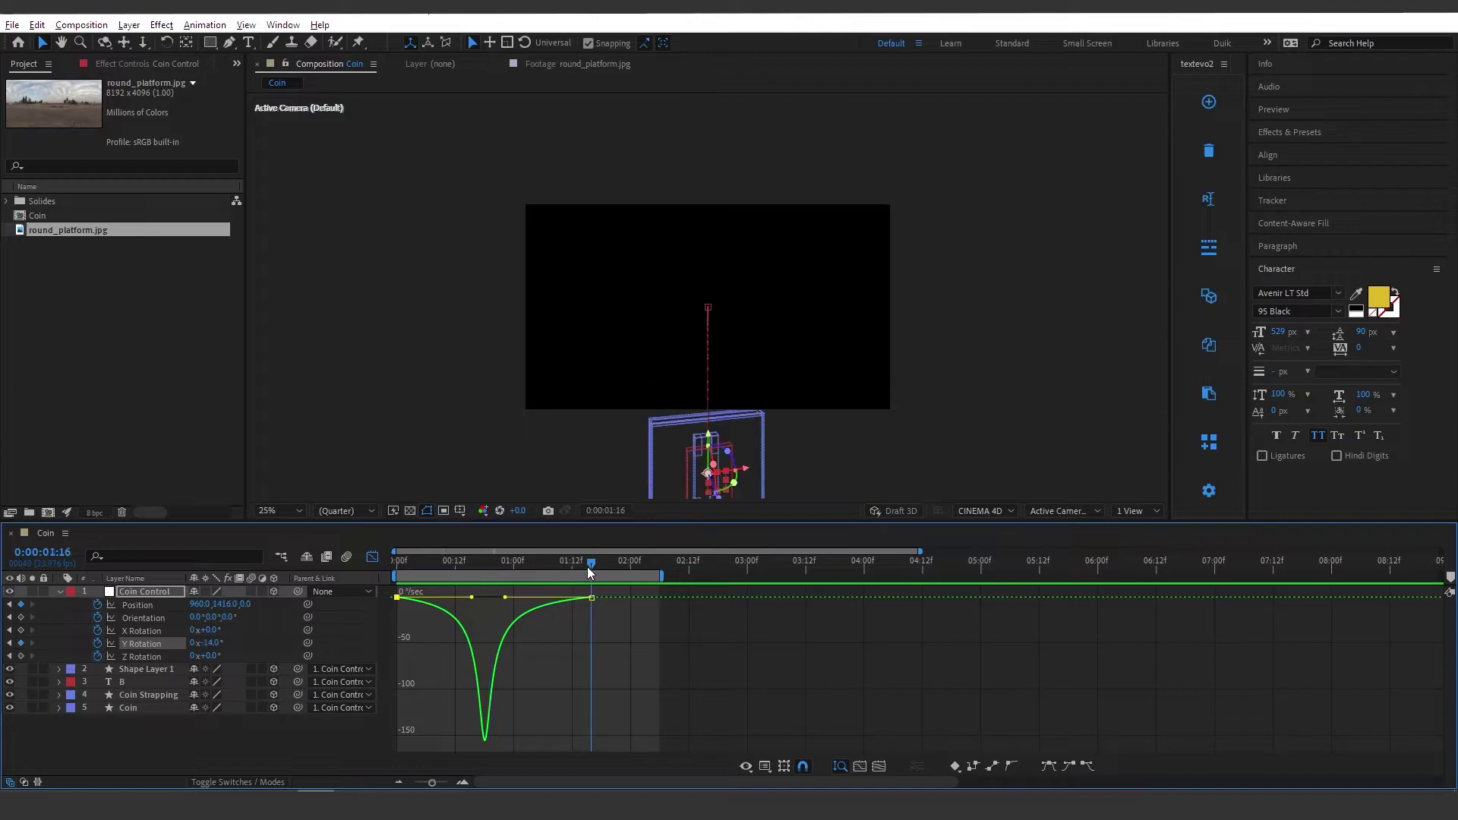
Step: Set the Coin Control null's Y Rotation to 40° at 0:00:00:00 and -20° at 0:00:01:16, previewing the turn
left_click_drag(213, 646, 207, 644)
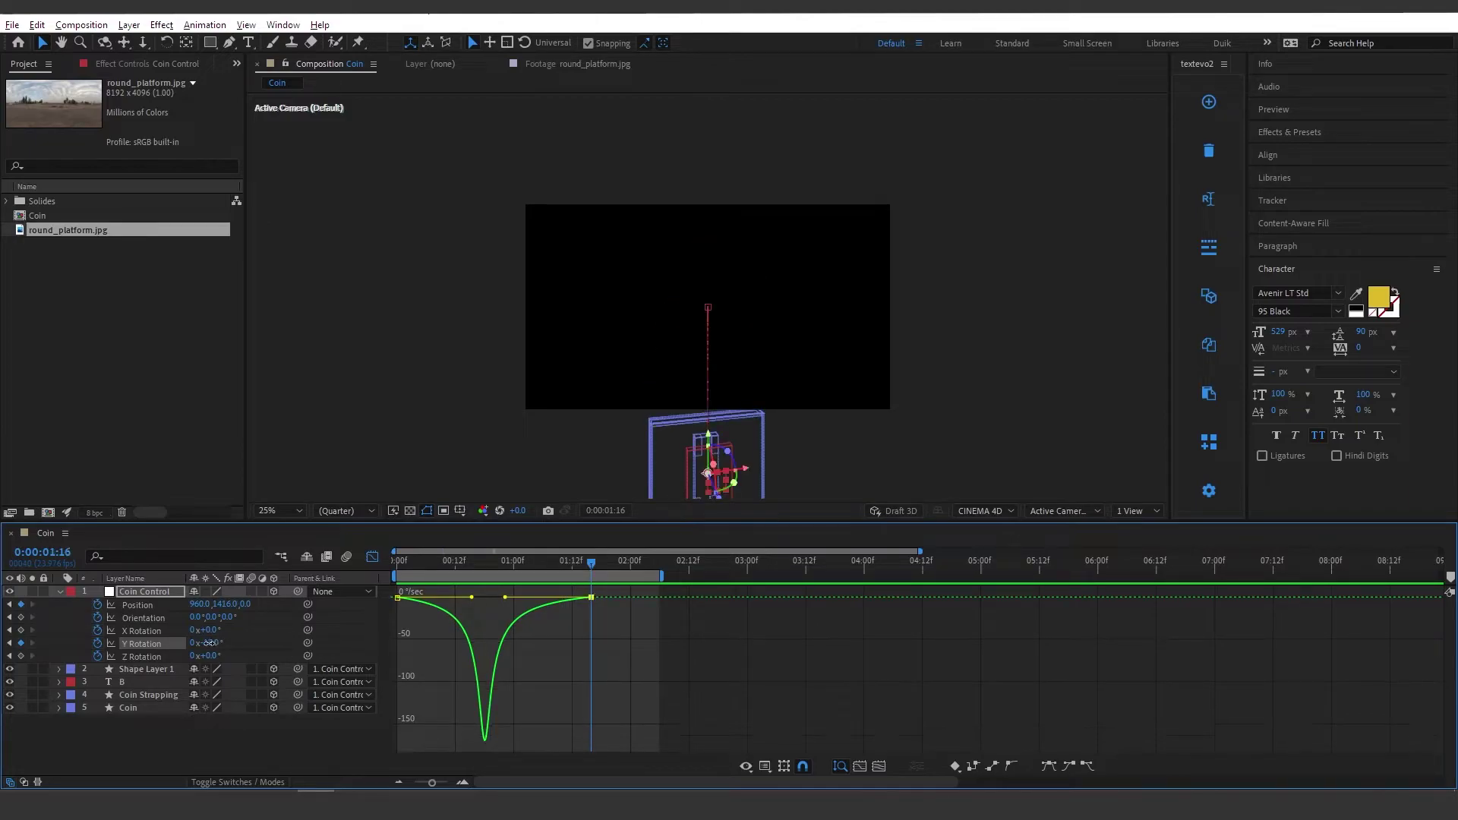
left_click_drag(416, 571, 397, 572)
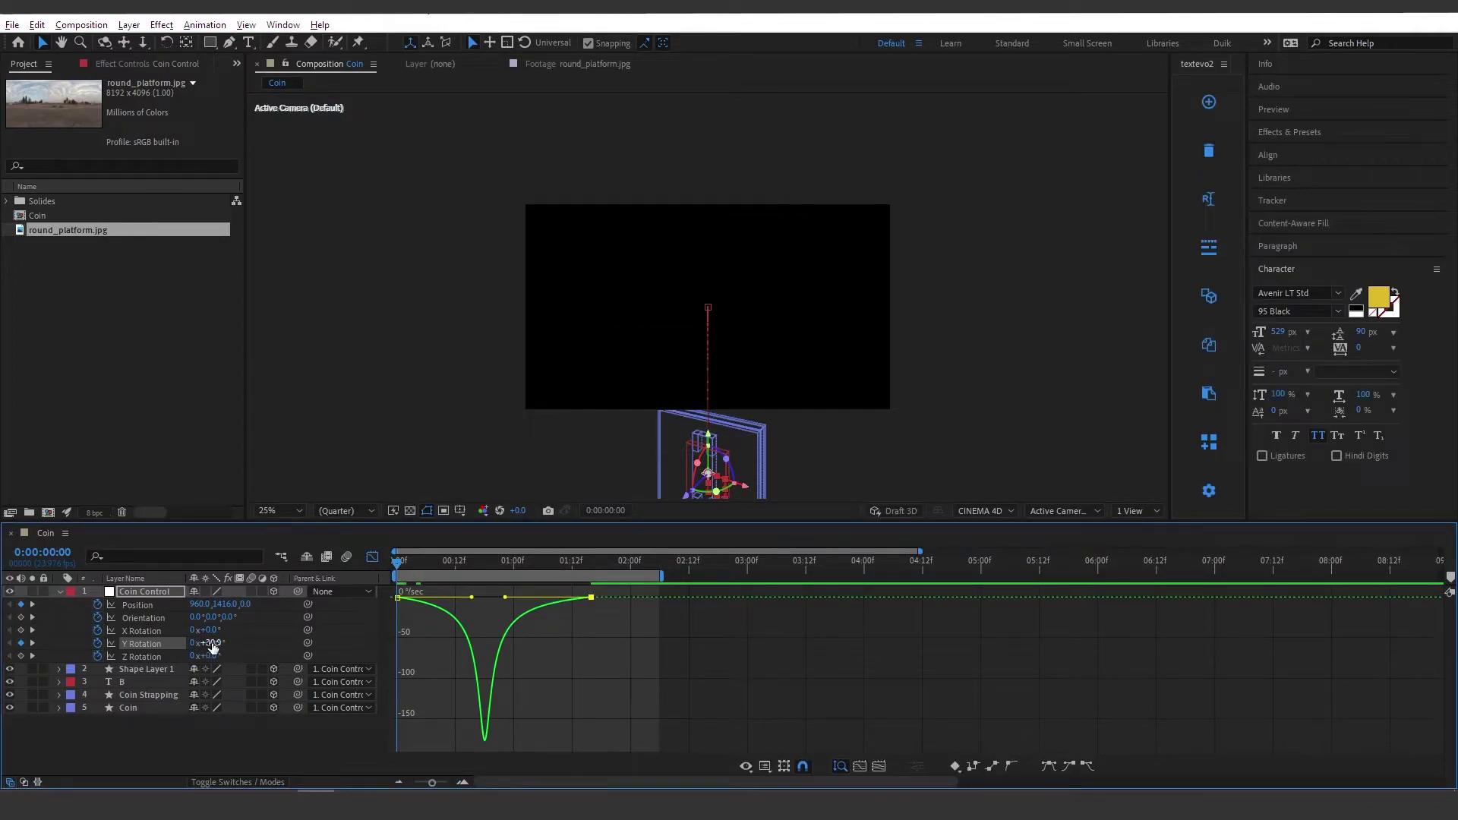
left_click_drag(218, 643, 226, 644)
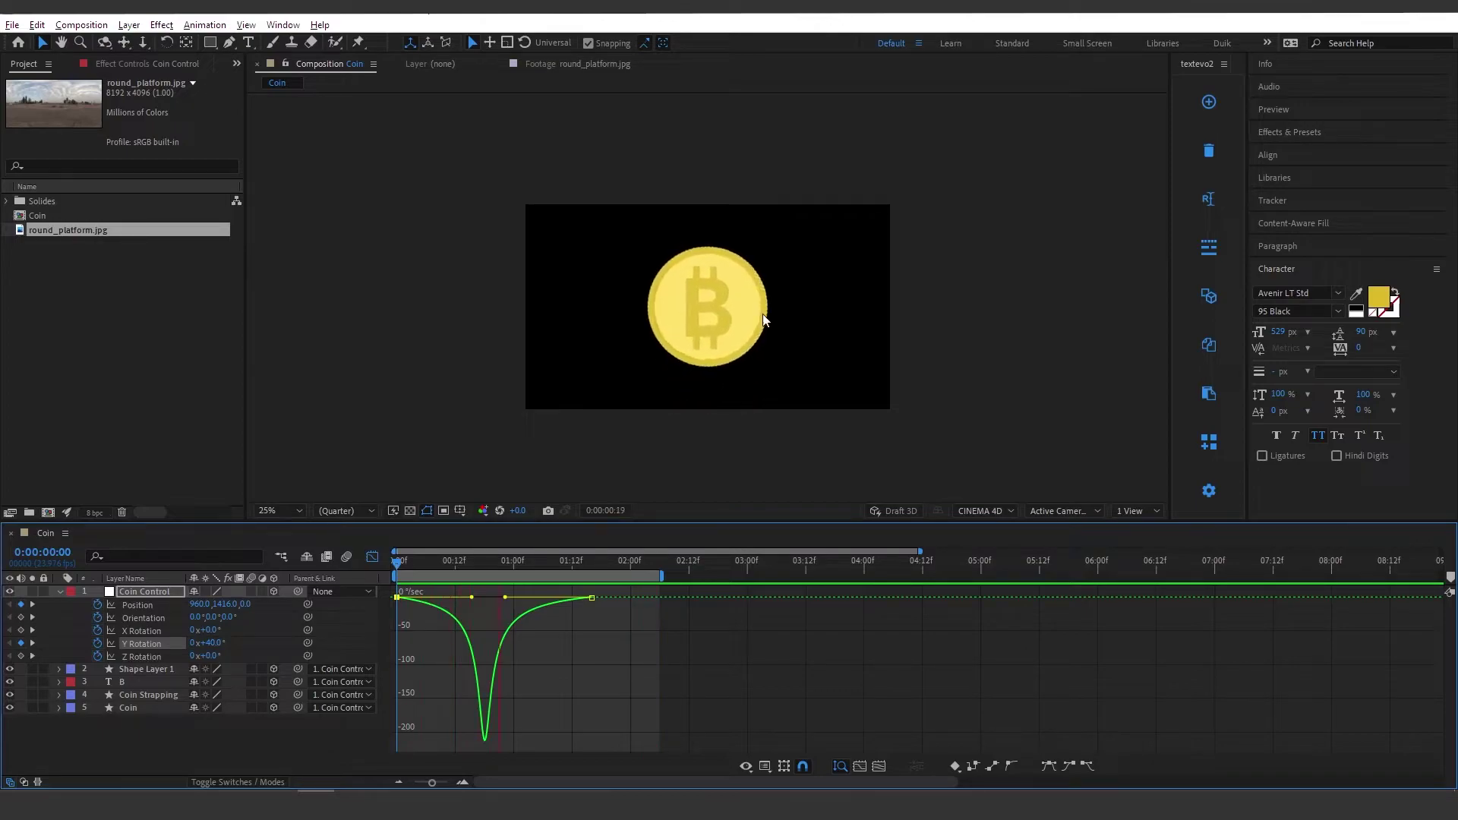
left_click_drag(560, 562, 362, 569)
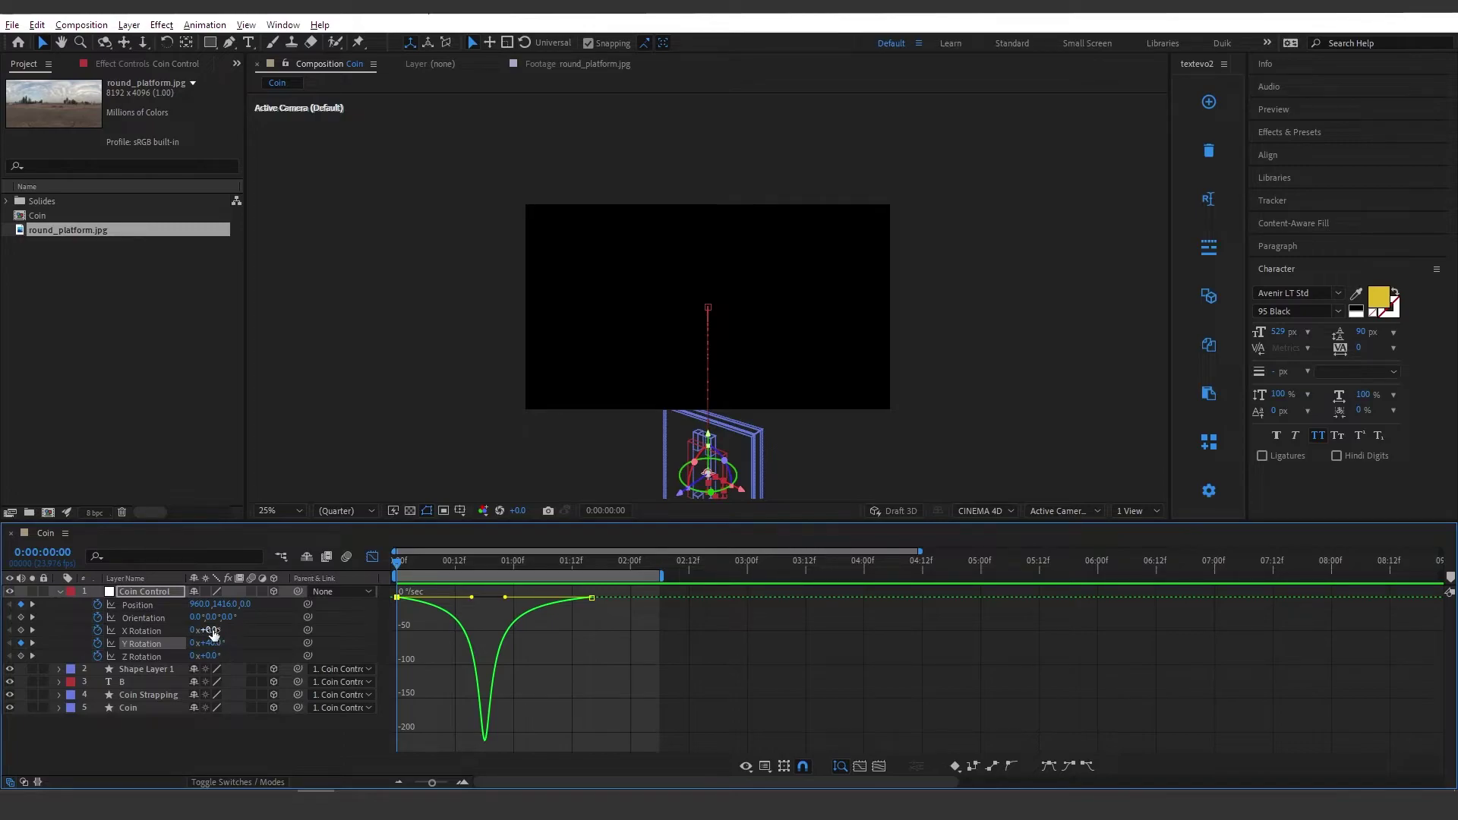
key("k")
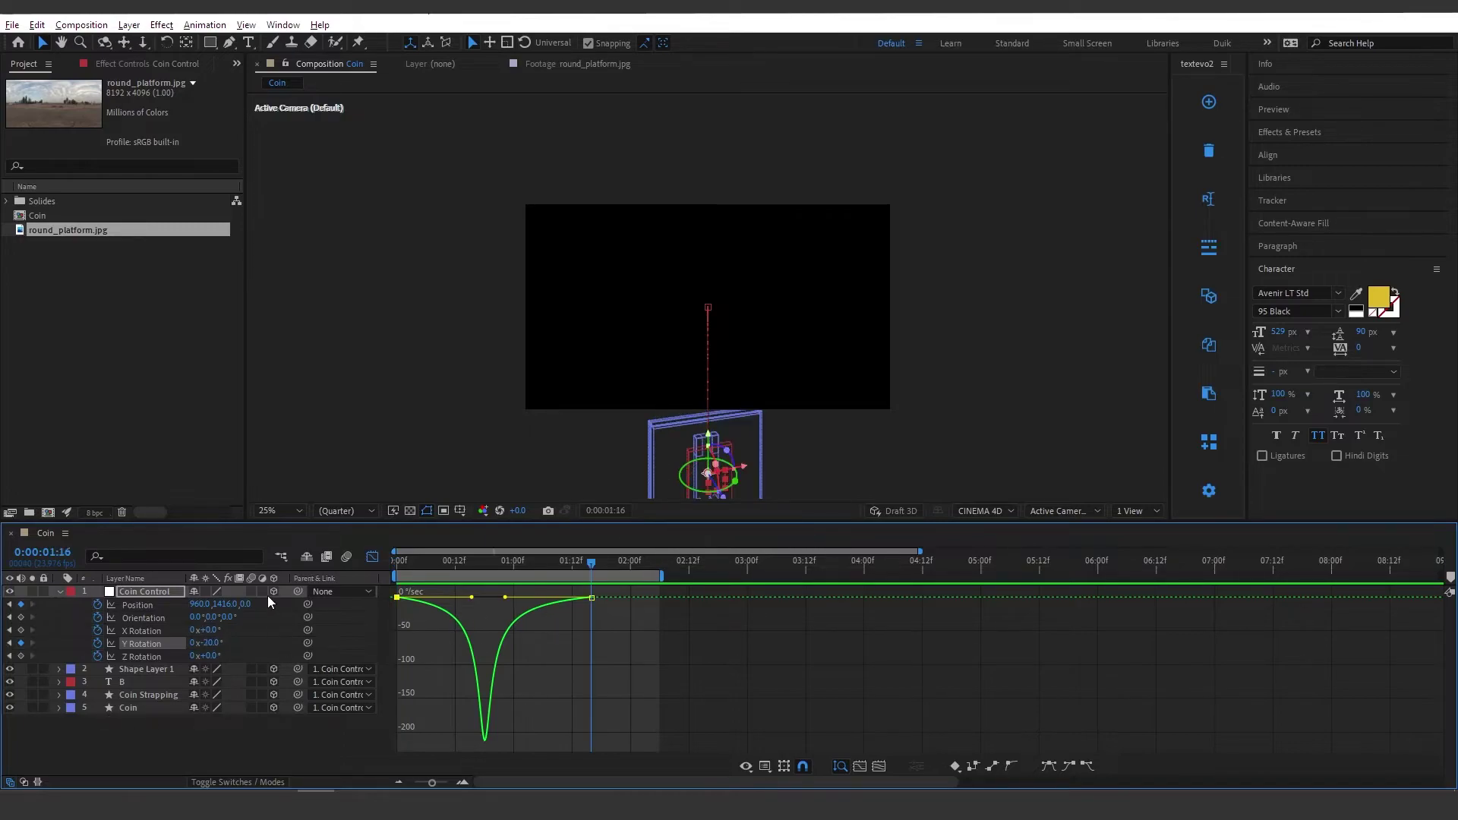
Step: Move the X and Z Rotation keyframes to 0:00:00:00 and set them to 33° and -20° respectively
left_click(376, 559)
left_click(524, 640)
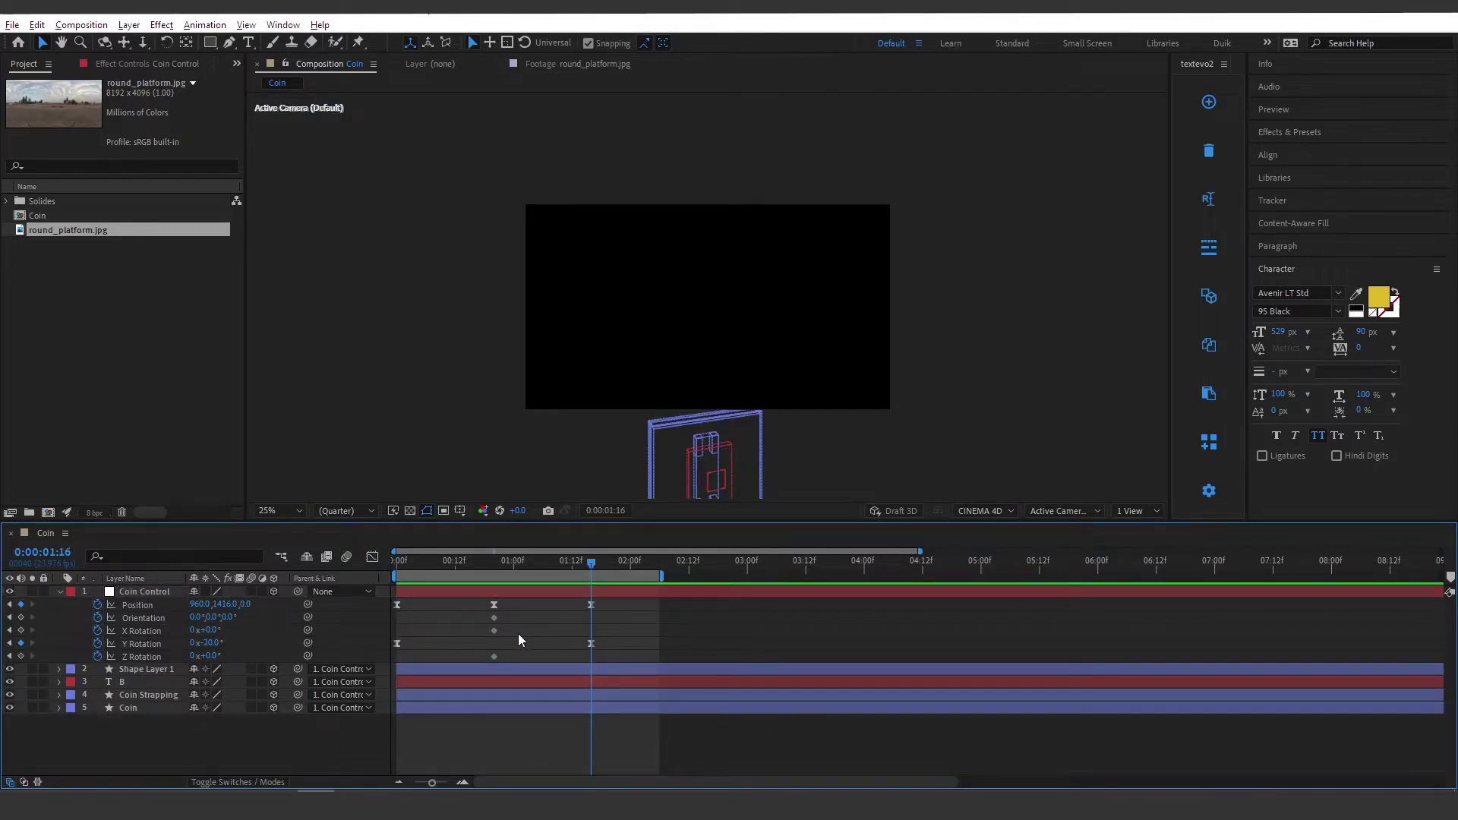
left_click_drag(415, 565, 387, 576)
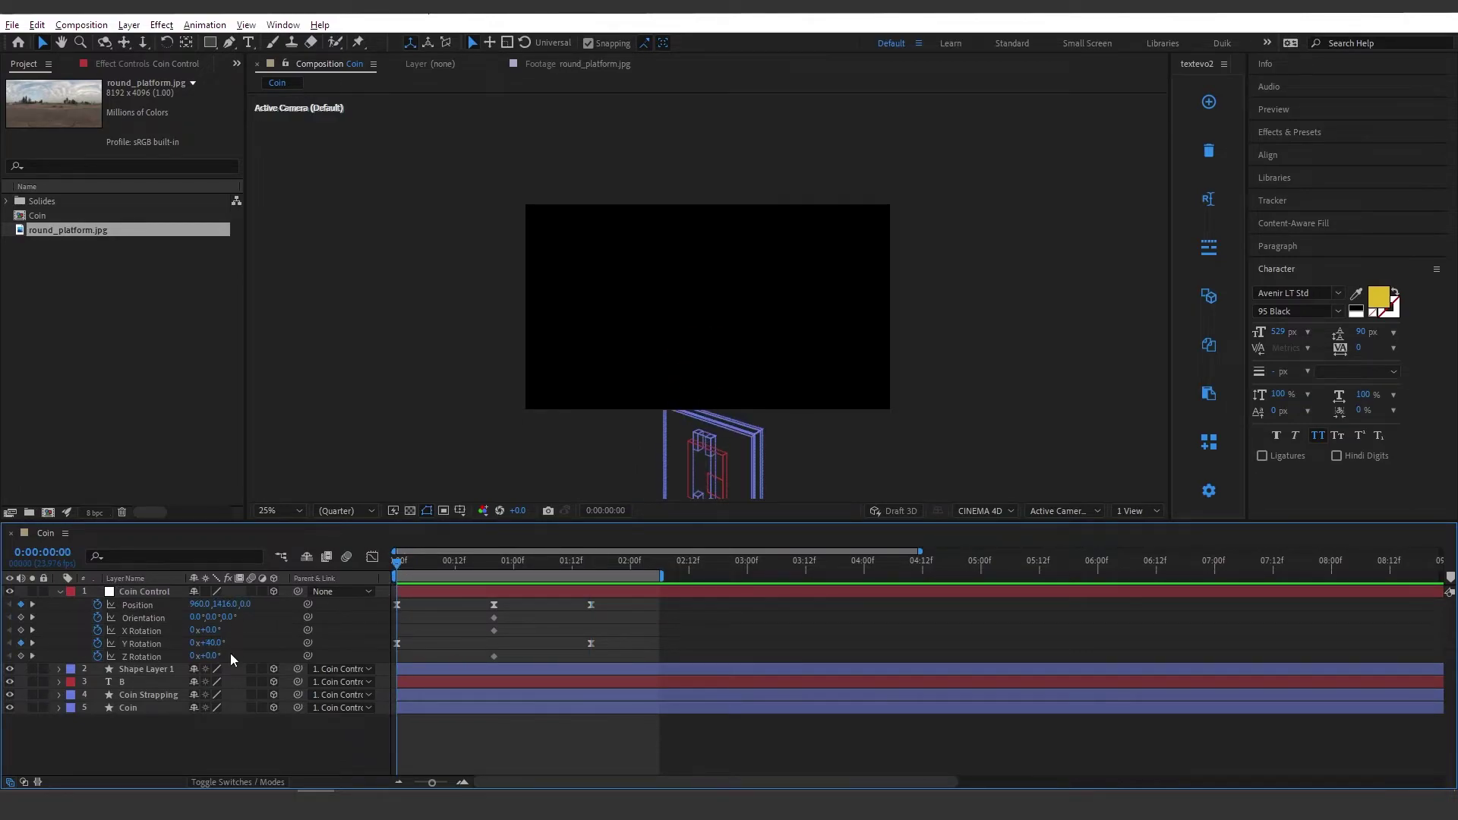
left_click_drag(494, 630, 397, 638)
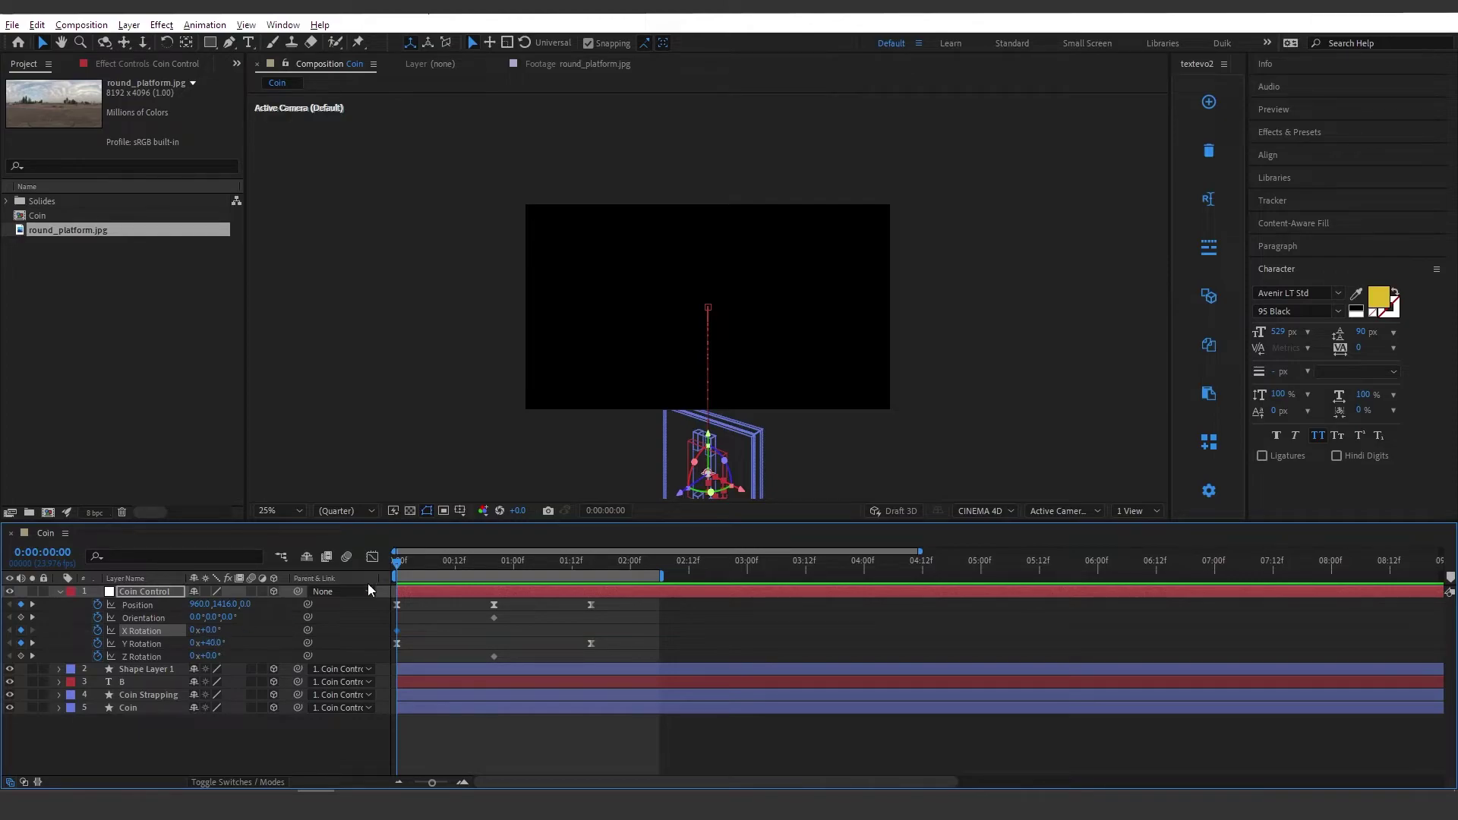
left_click_drag(211, 631, 243, 631)
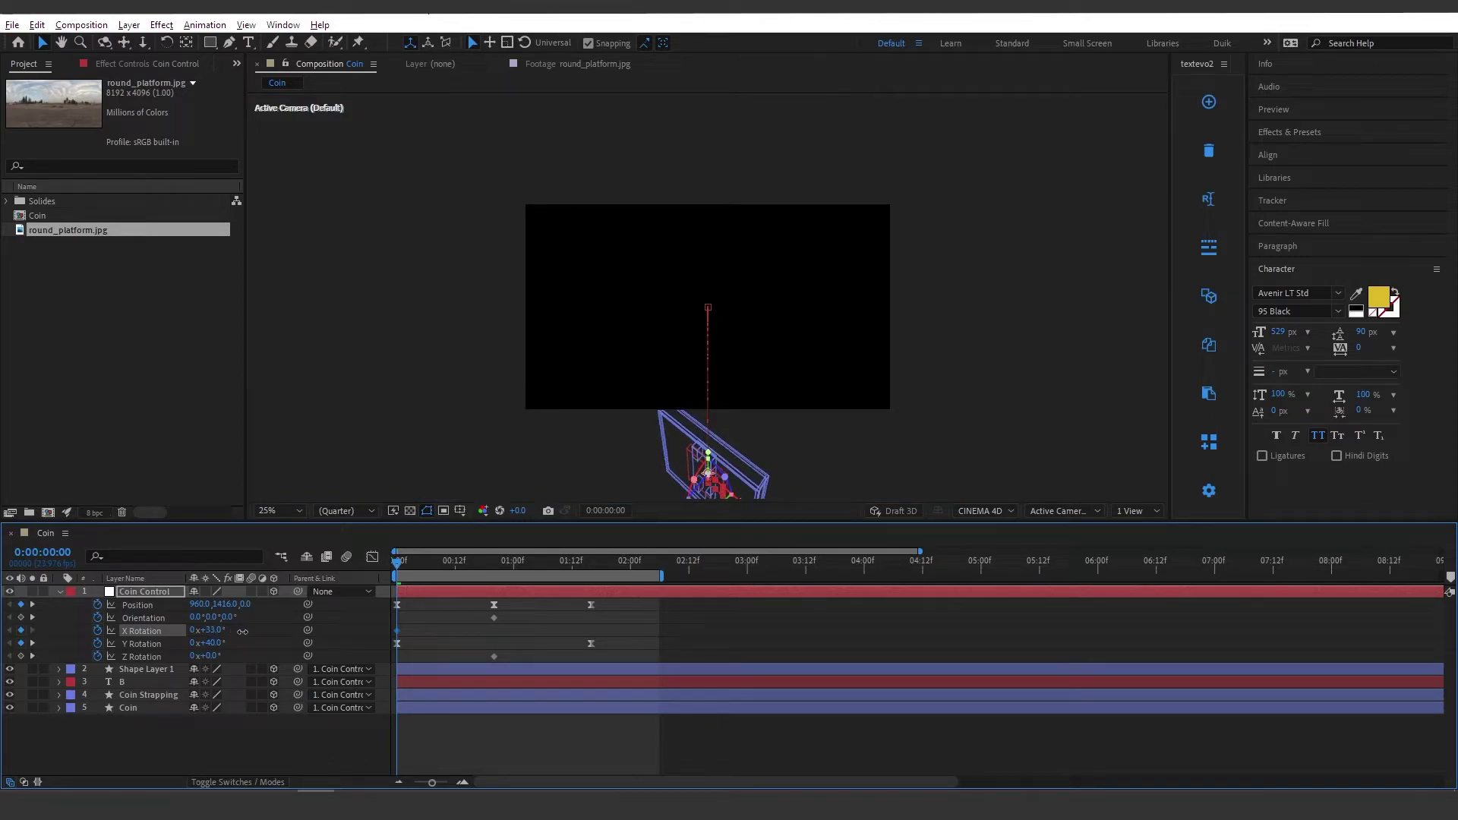
left_click_drag(497, 657, 403, 662)
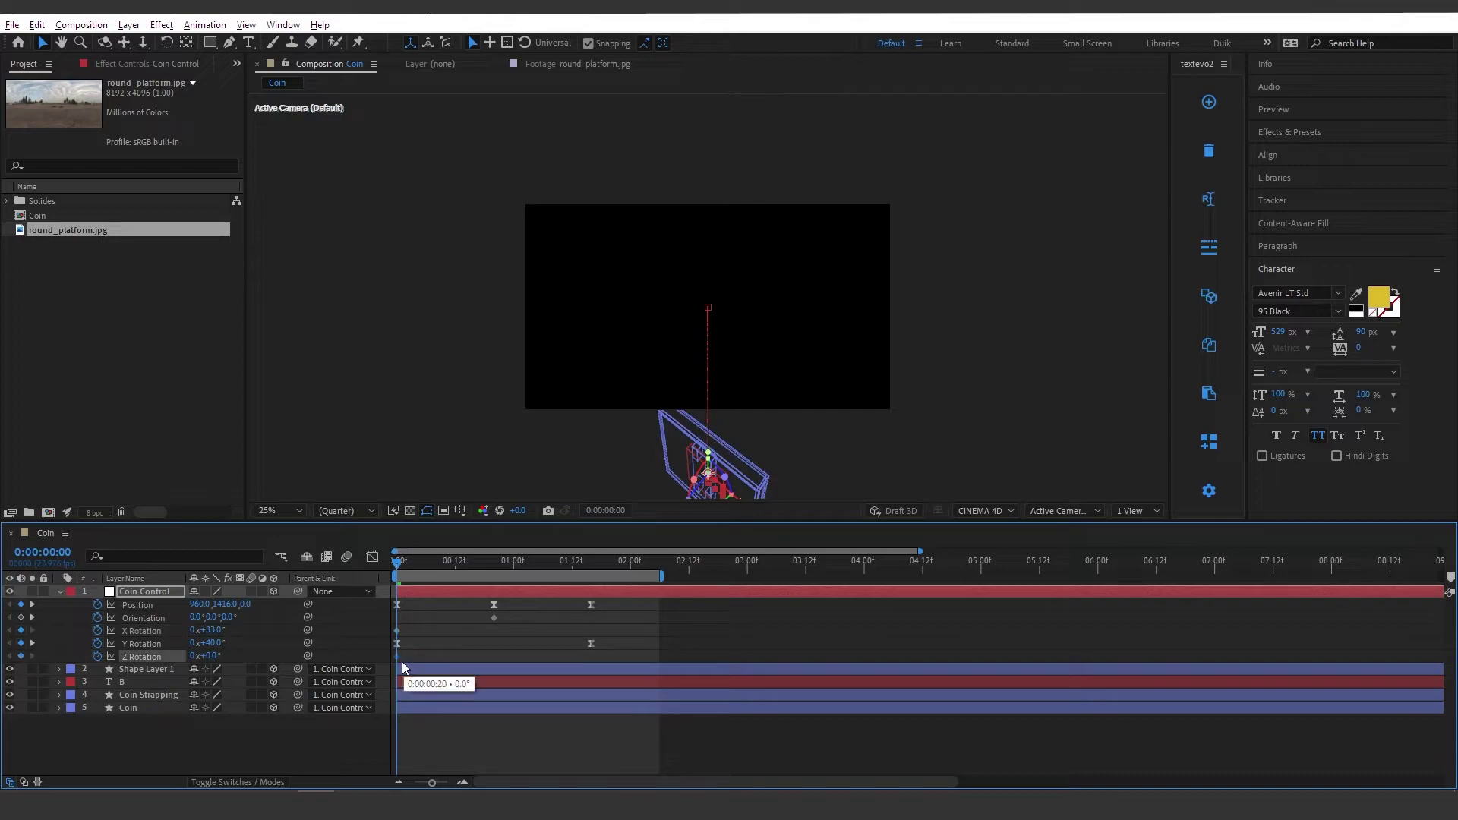
left_click_drag(208, 656, 192, 656)
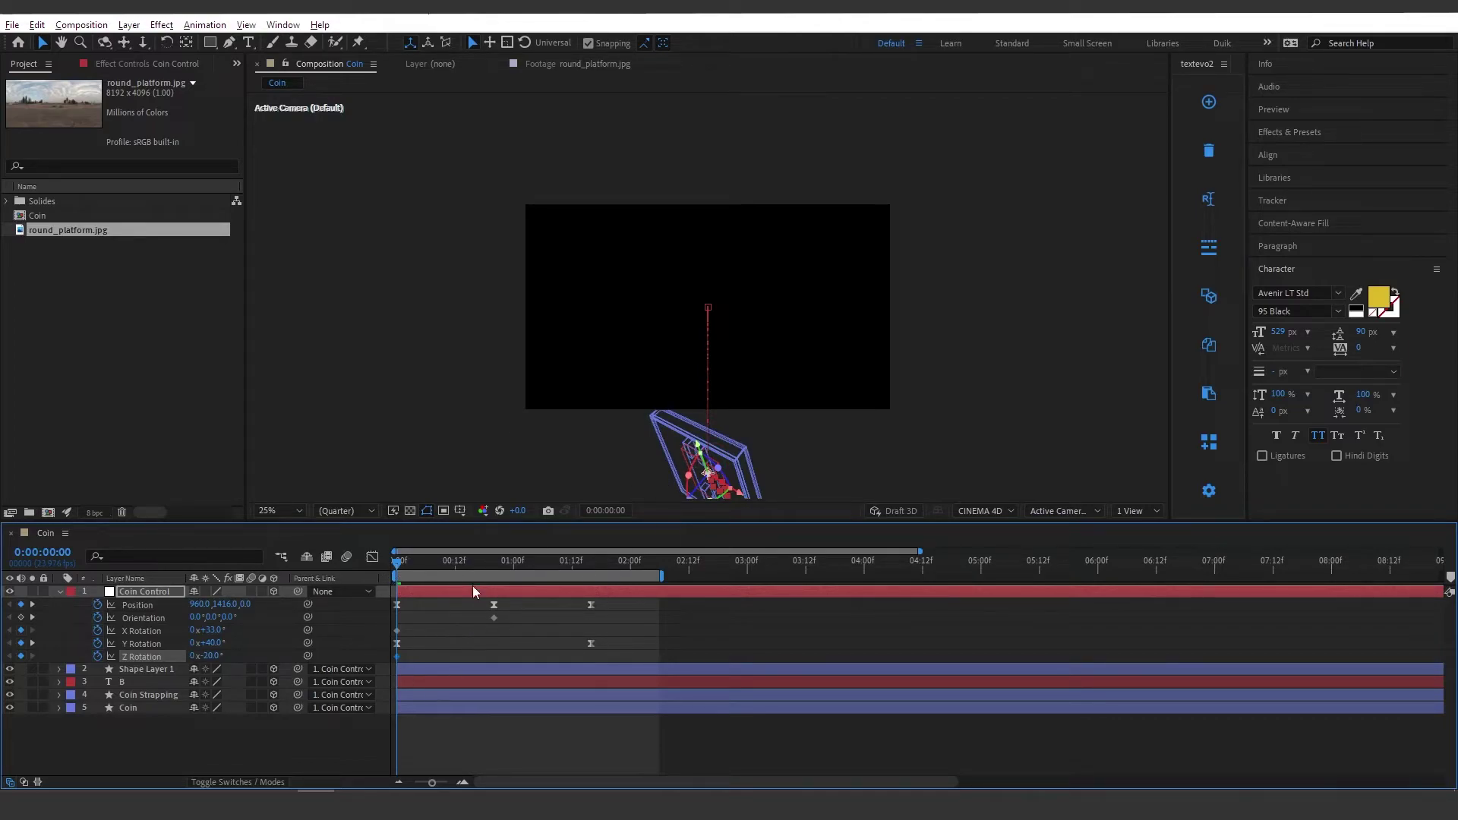
Step: Keyframe X Rotation at -31° and Z Rotation at -4° at 0:00:01:16, and preview the animation
left_click_drag(401, 568, 589, 588)
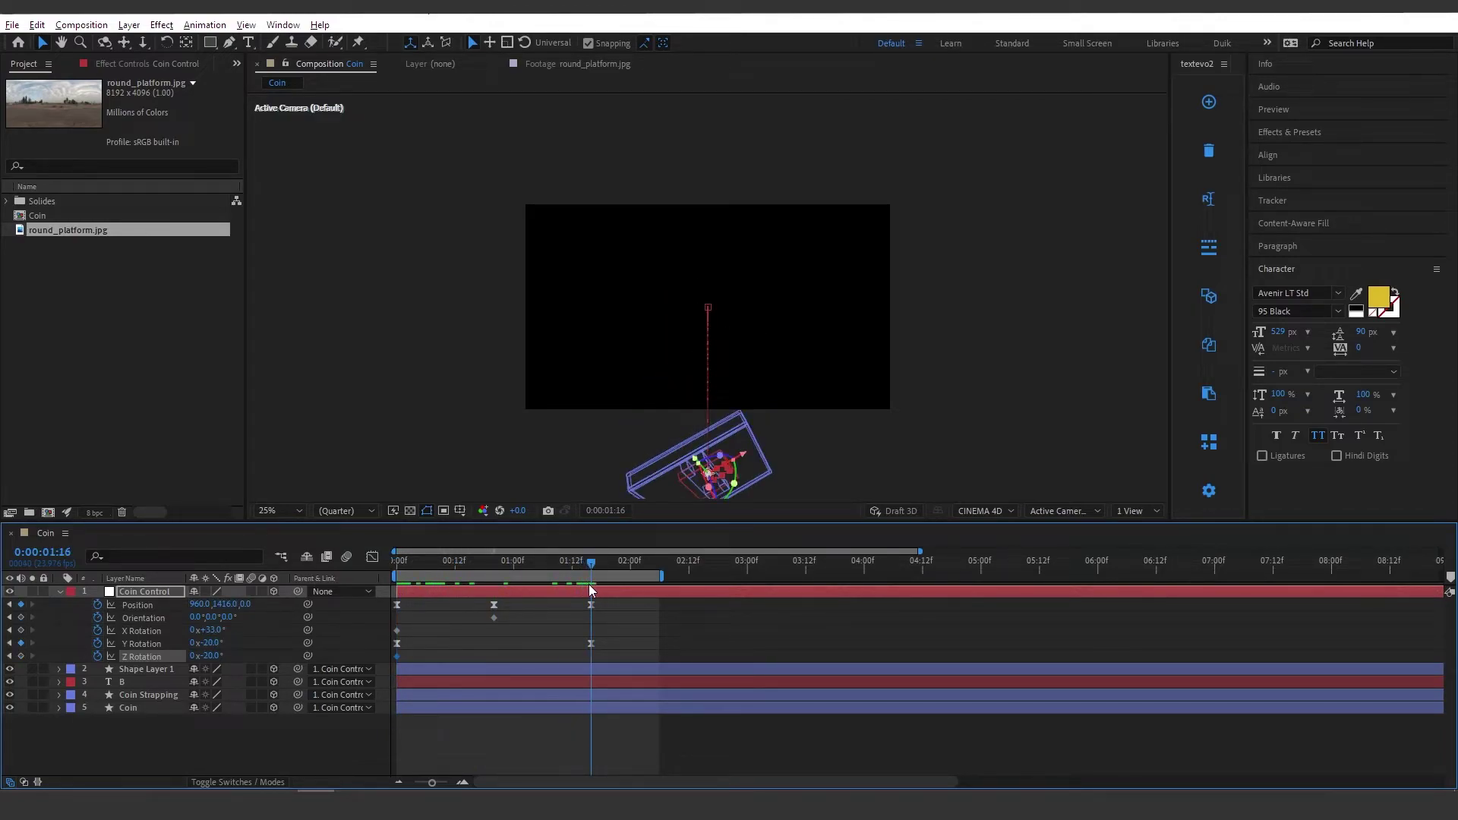
left_click_drag(216, 630, 180, 634)
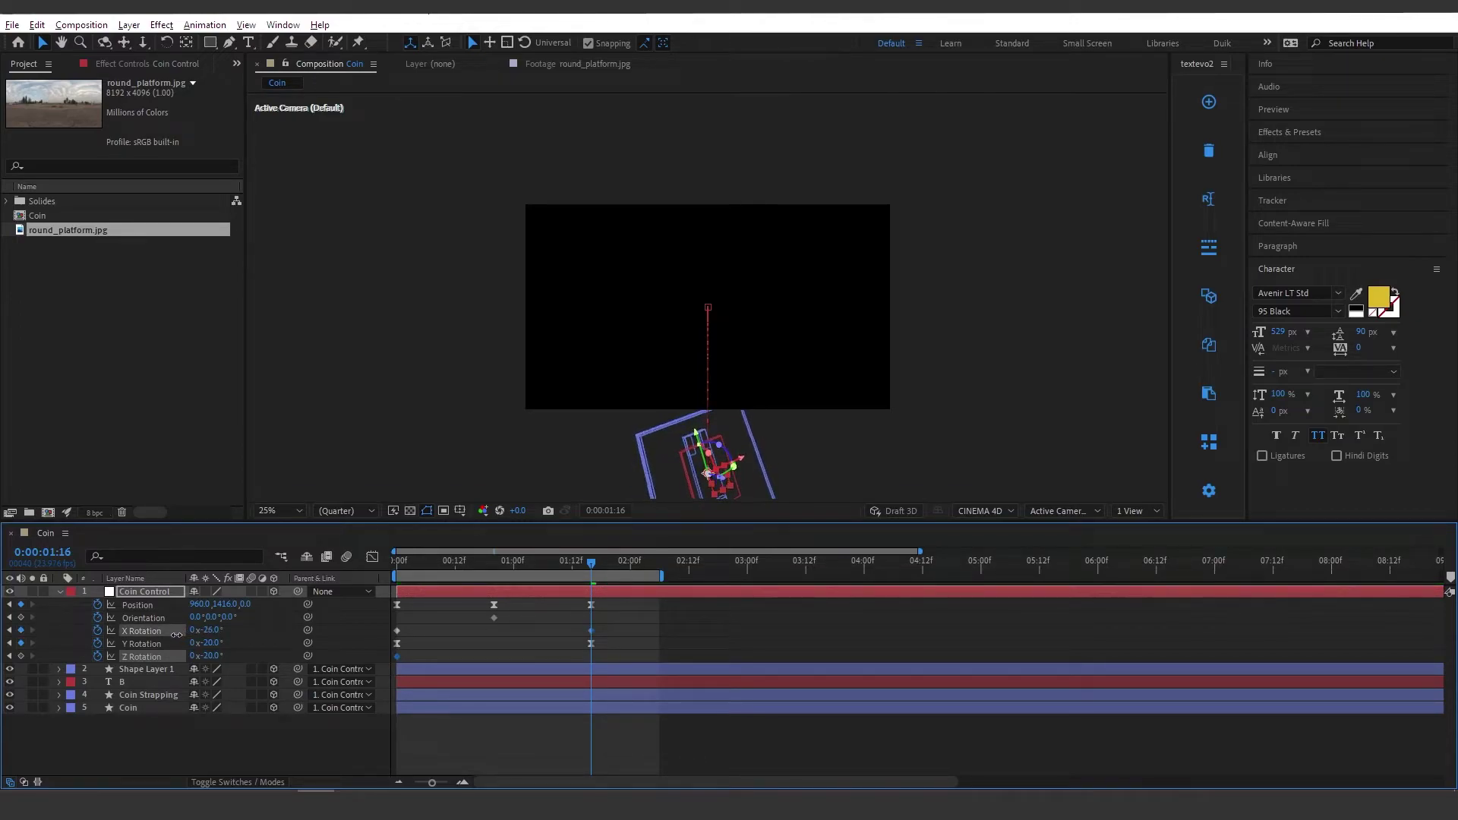
left_click_drag(203, 657, 210, 655)
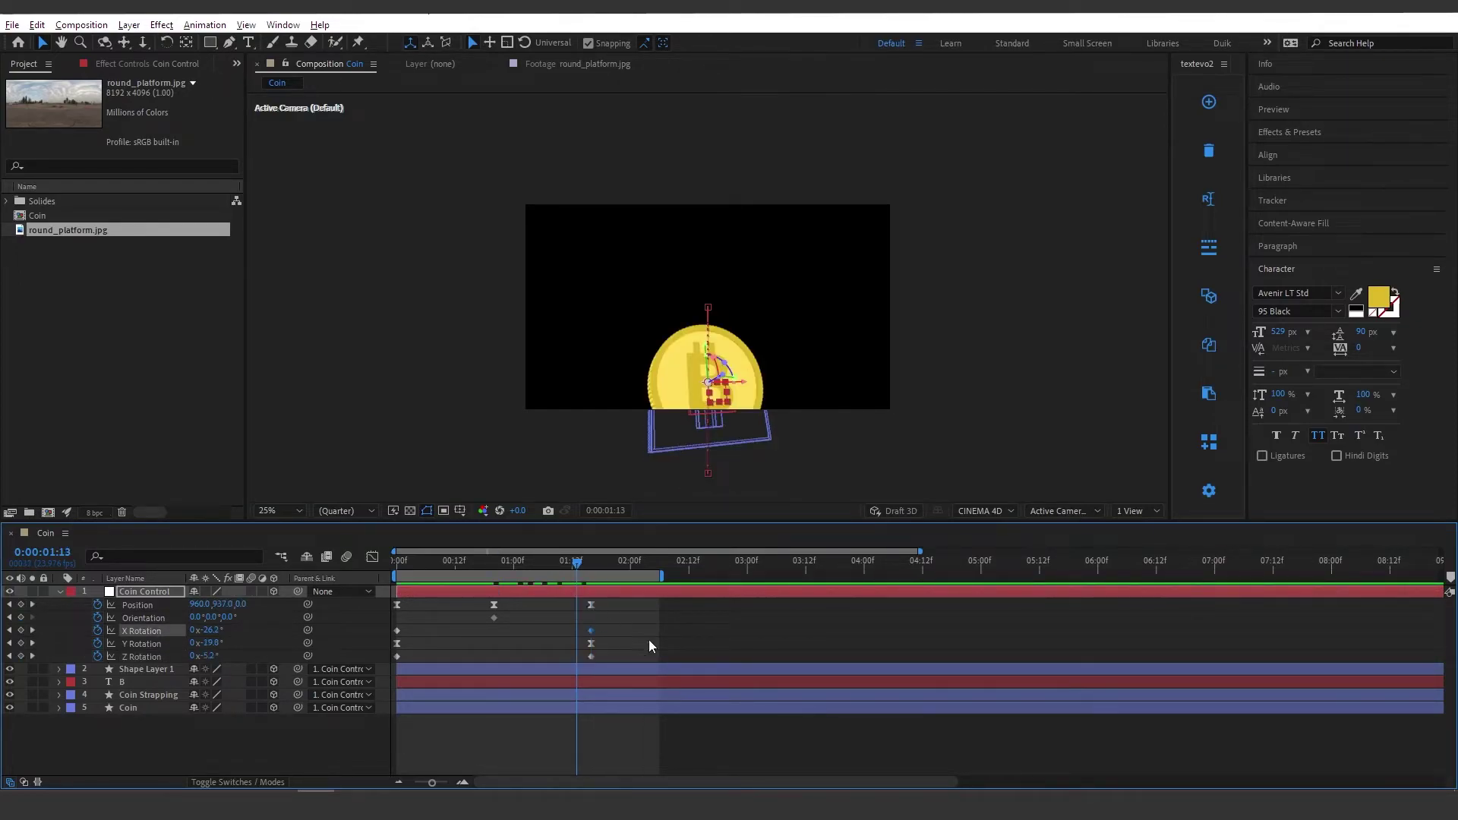
key("space")
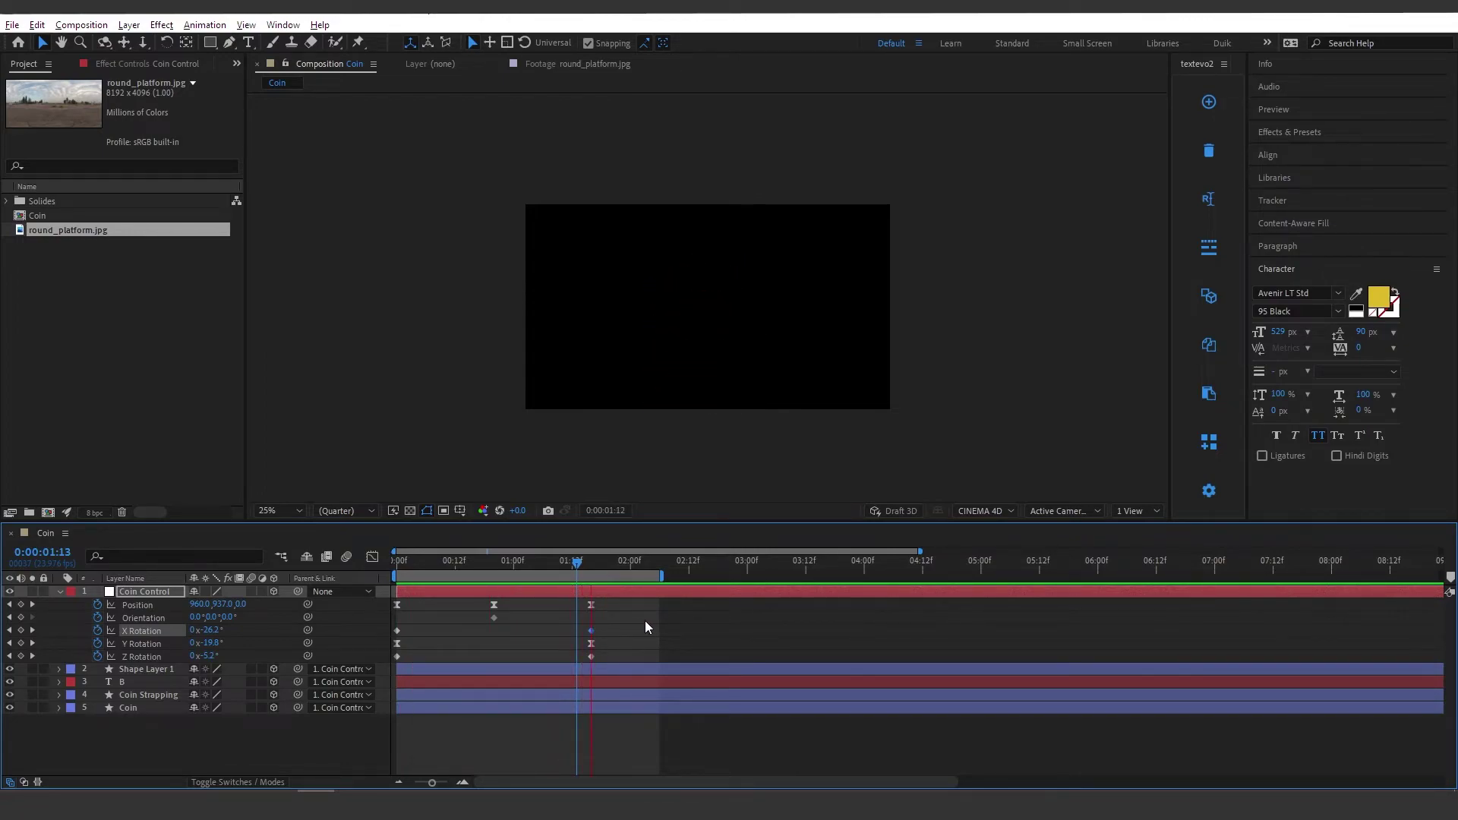
key("space")
Step: Apply Easy Ease to all X and Z Rotation keyframes and lengthen their speed handles into a sharp central peak
left_click_drag(613, 625, 393, 636)
left_click_drag(606, 654, 394, 658)
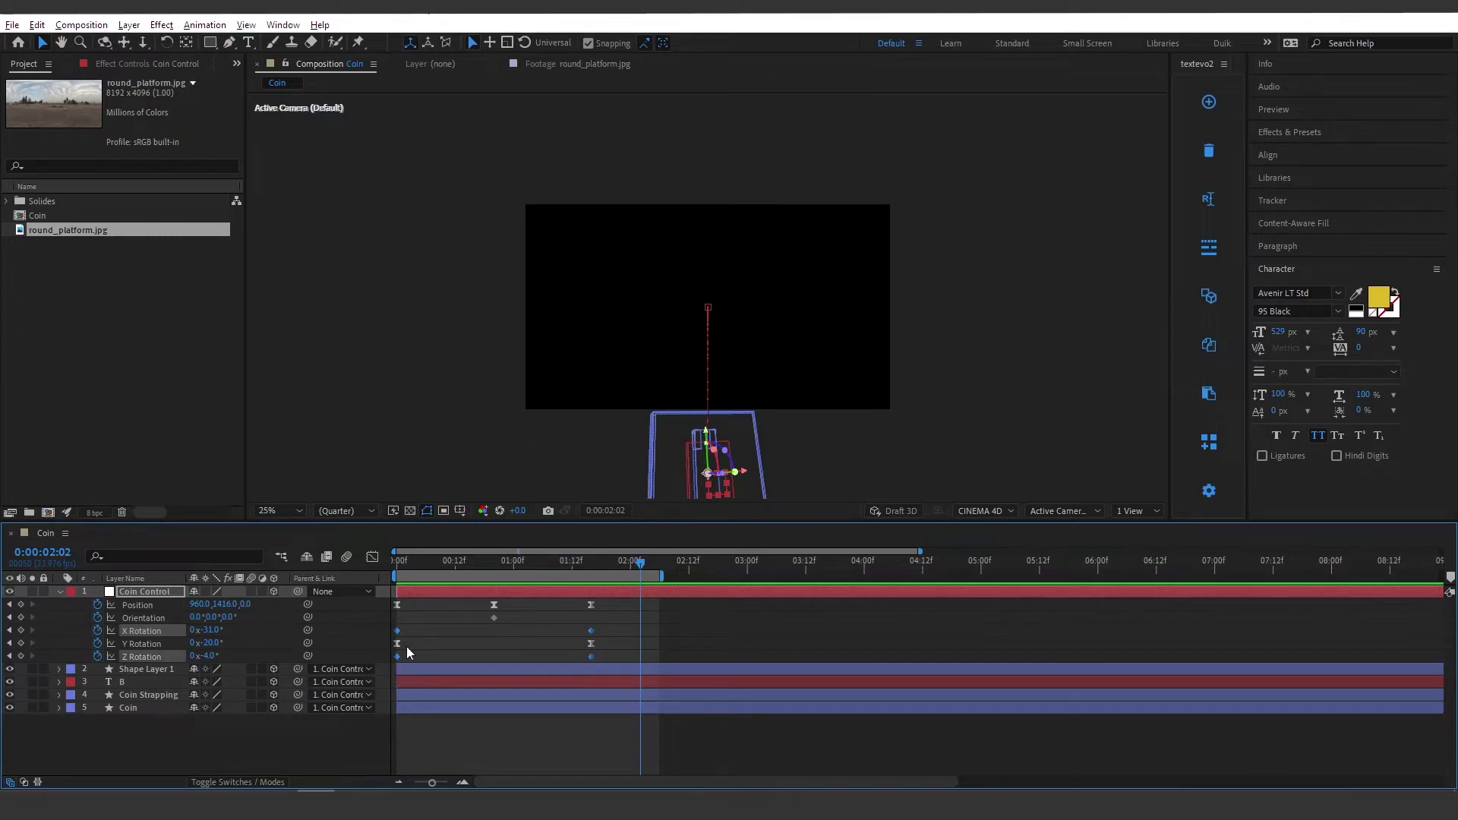
key("shift+F3")
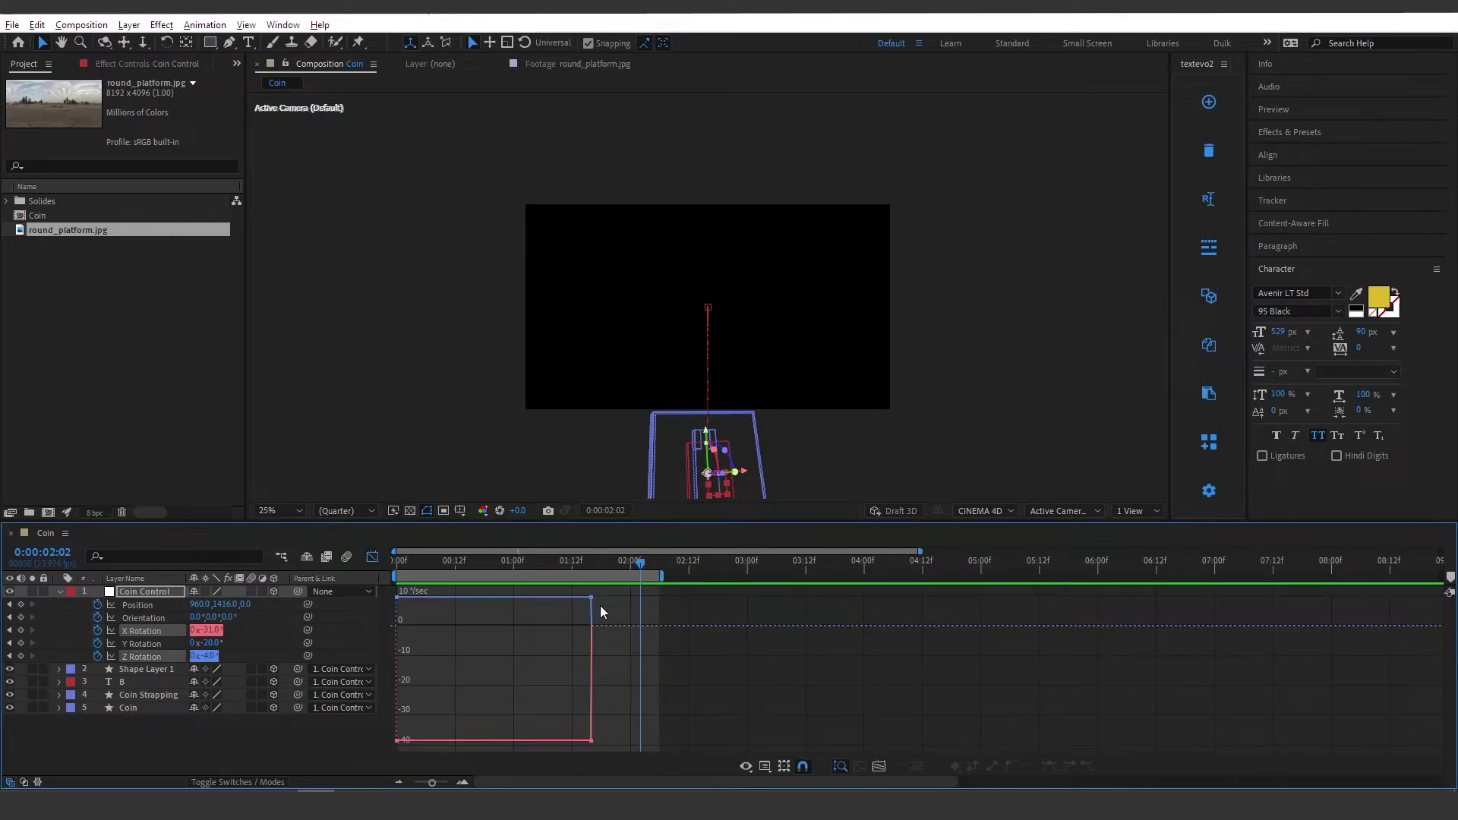
left_click_drag(606, 593, 384, 747)
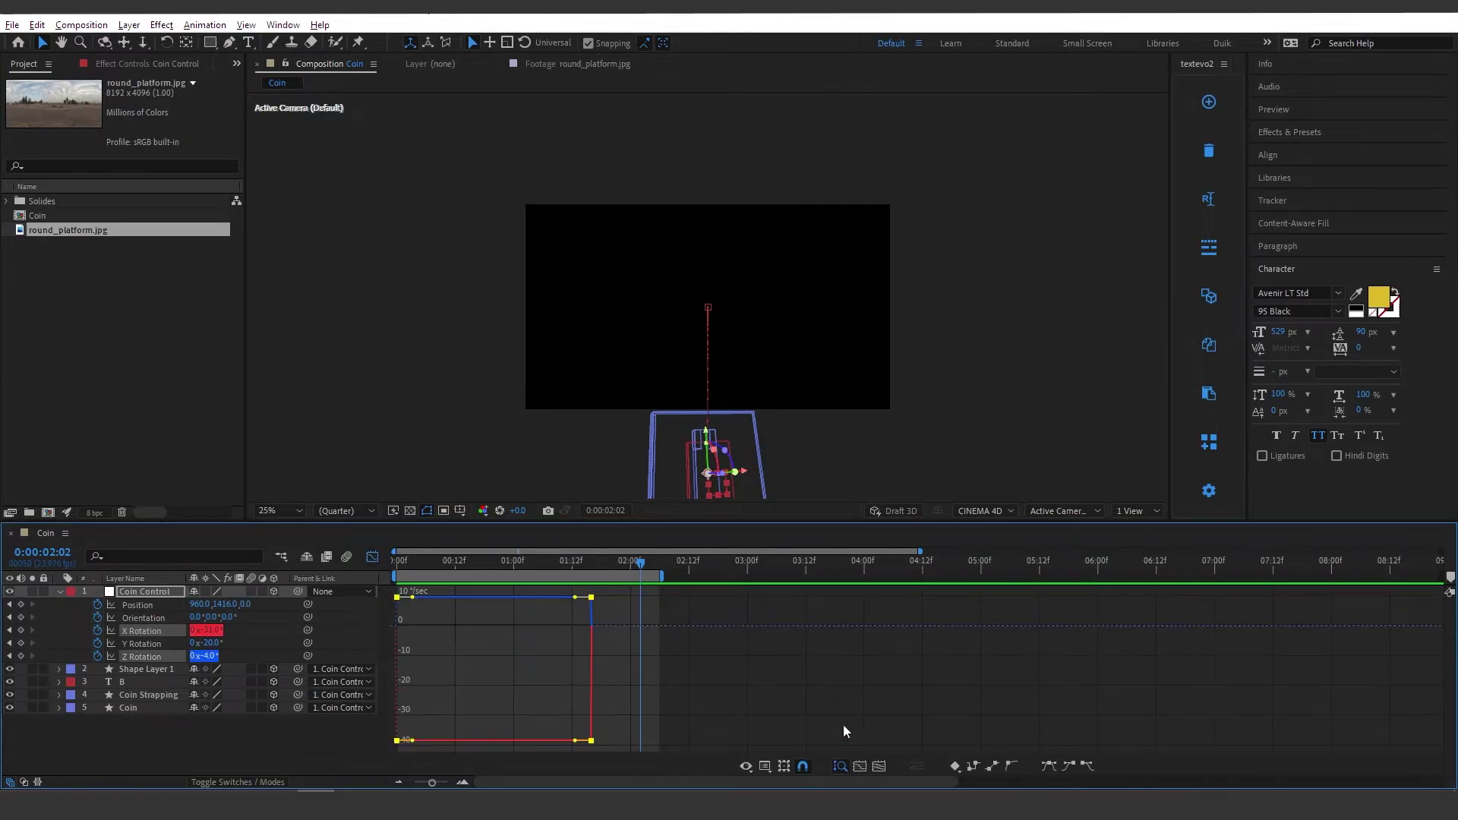
left_click(1048, 766)
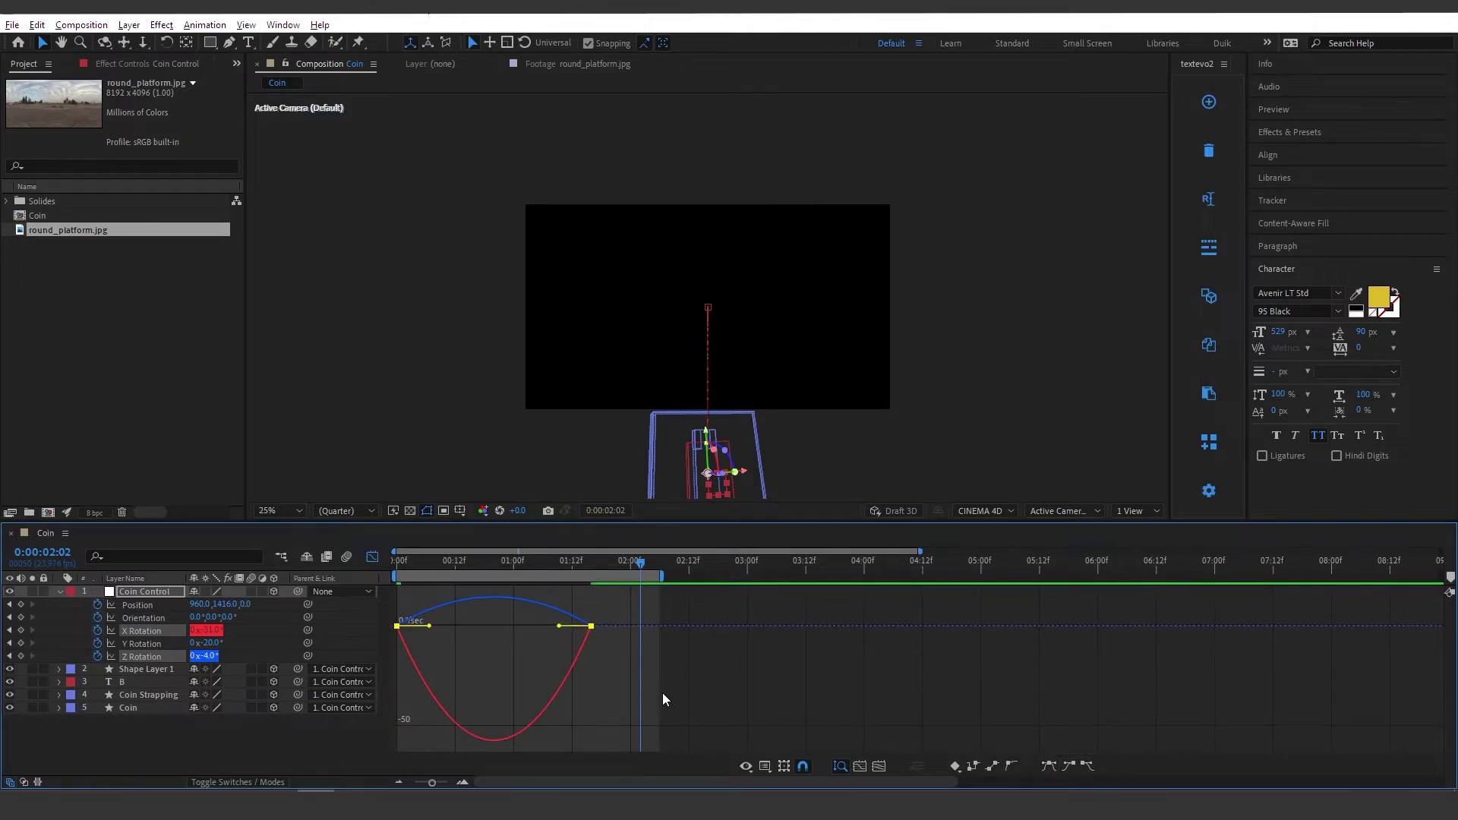
left_click_drag(416, 566, 469, 568)
left_click_drag(429, 627, 450, 627)
left_click_drag(559, 626, 507, 627)
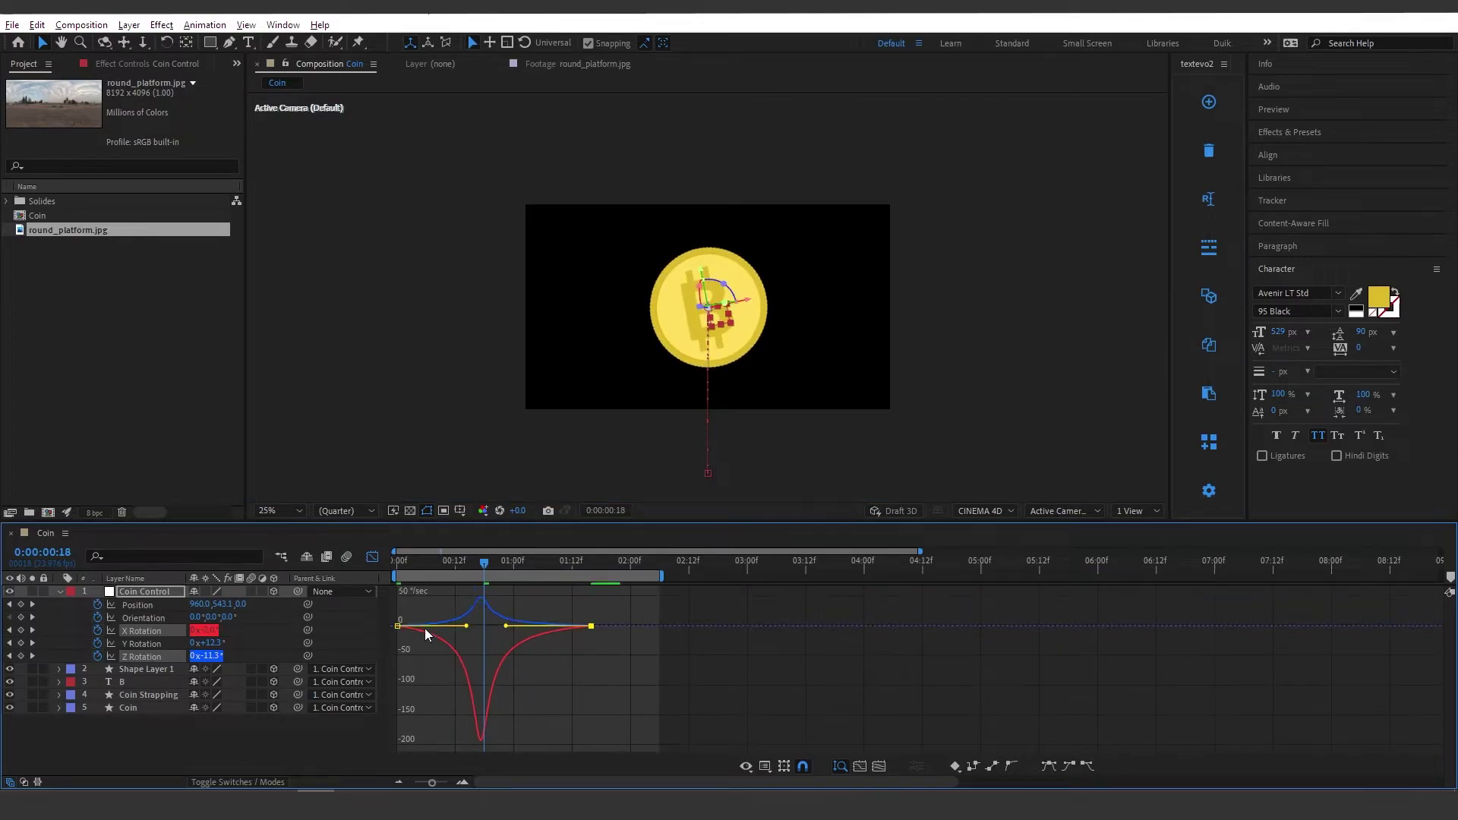
Step: Show the Y Rotation speed curve with X and Z, fine-tune the starting keyframes' shared handles and preview the motion
left_click(143, 645)
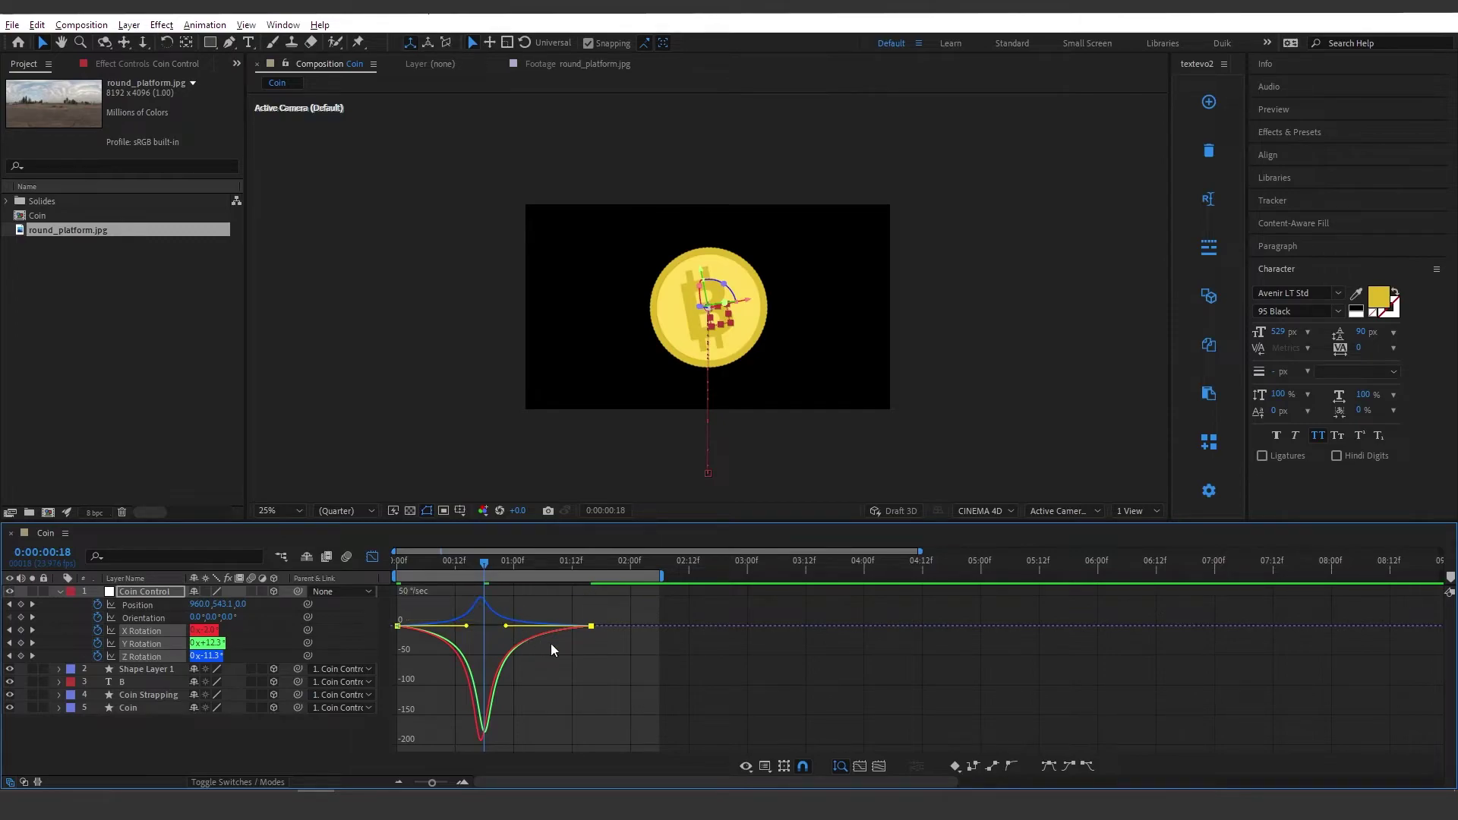
left_click_drag(417, 608, 389, 649)
left_click_drag(471, 626, 470, 626)
left_click(534, 662)
key("space")
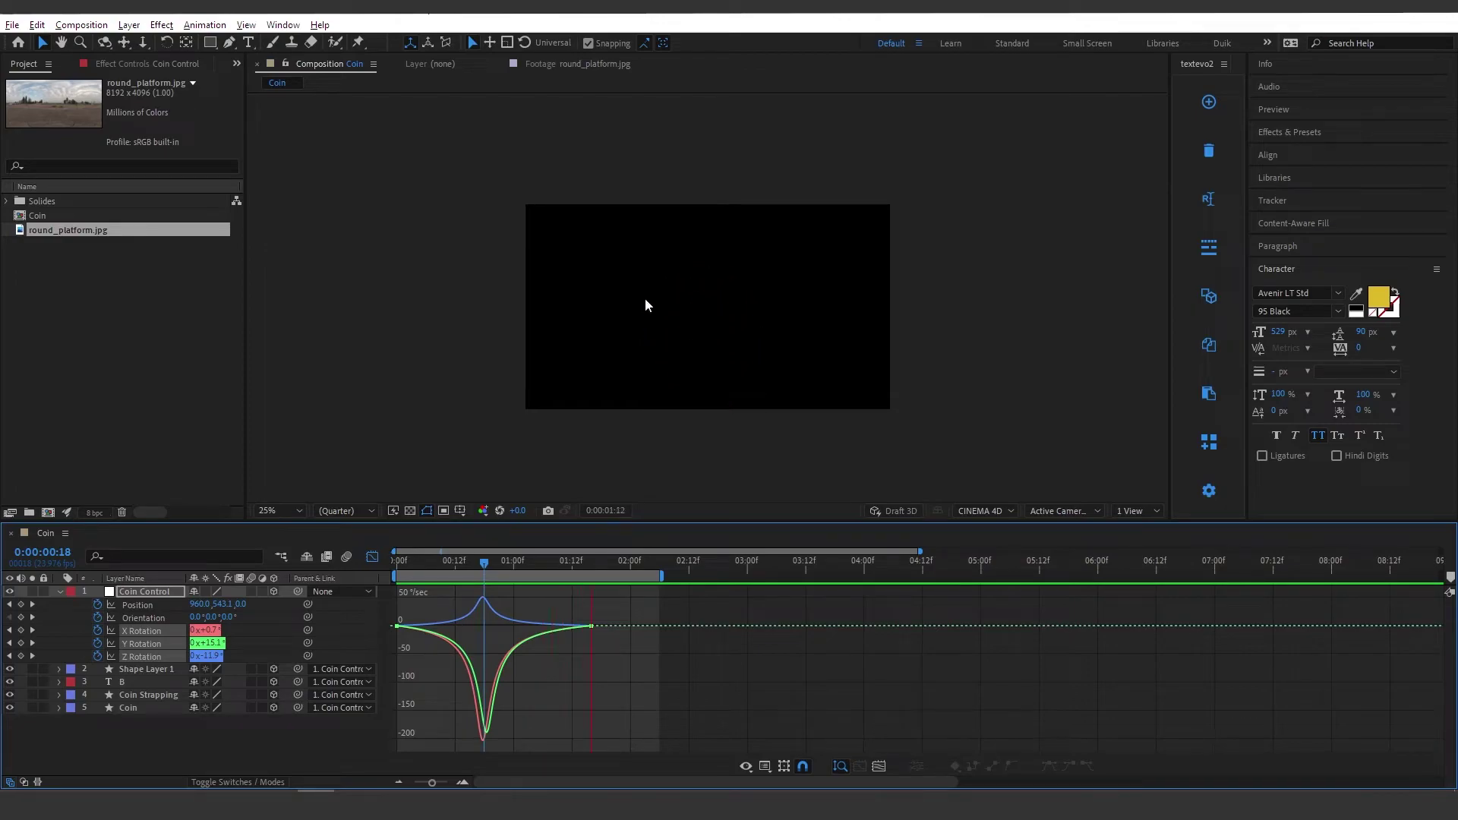
key("space")
Step: Shorten the outgoing speed handles of the starting X, Y and Z Rotation keyframes for an earlier peak and preview
left_click_drag(435, 596, 372, 654)
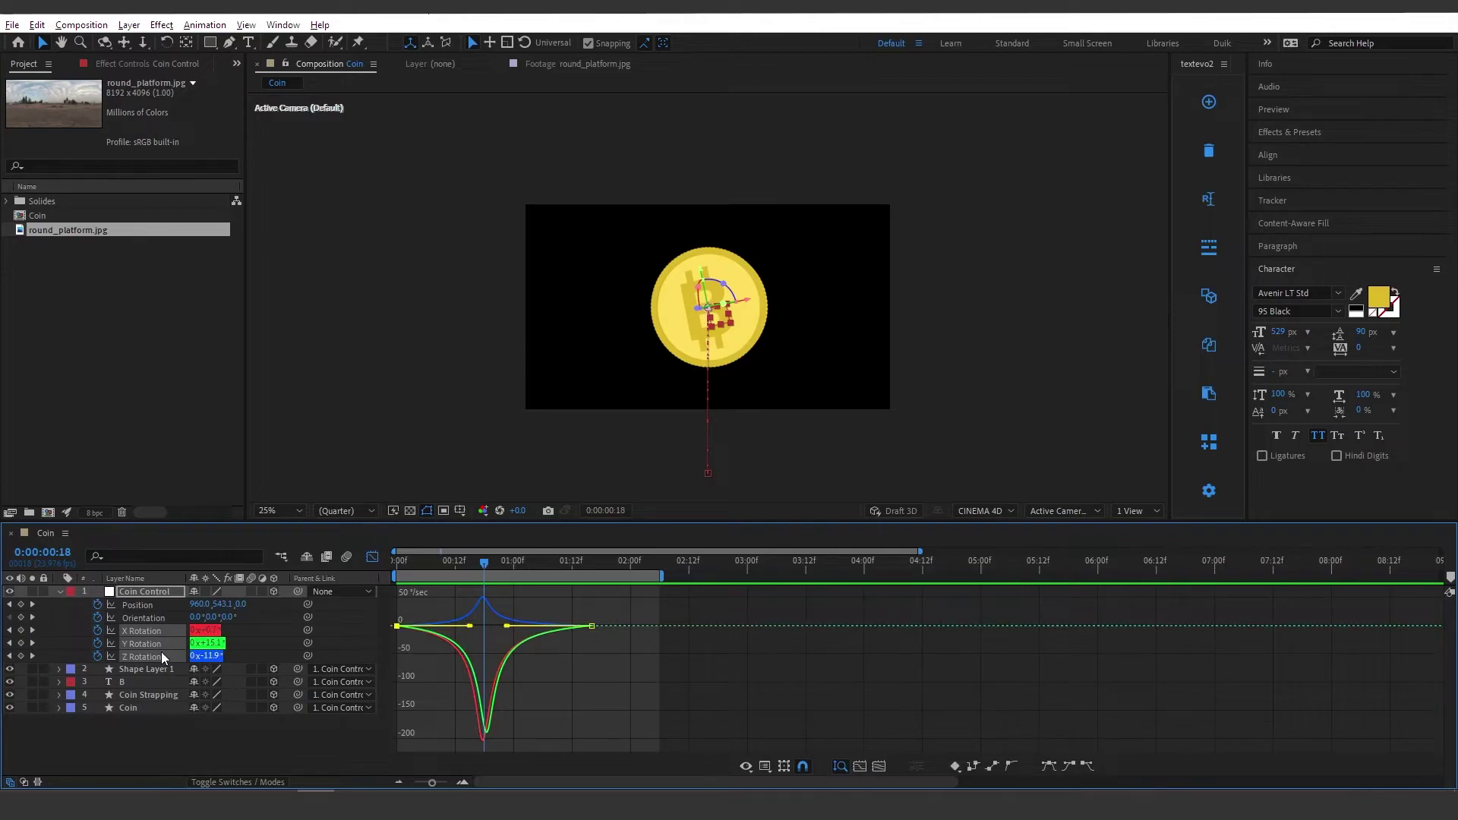
left_click_drag(470, 630, 419, 630)
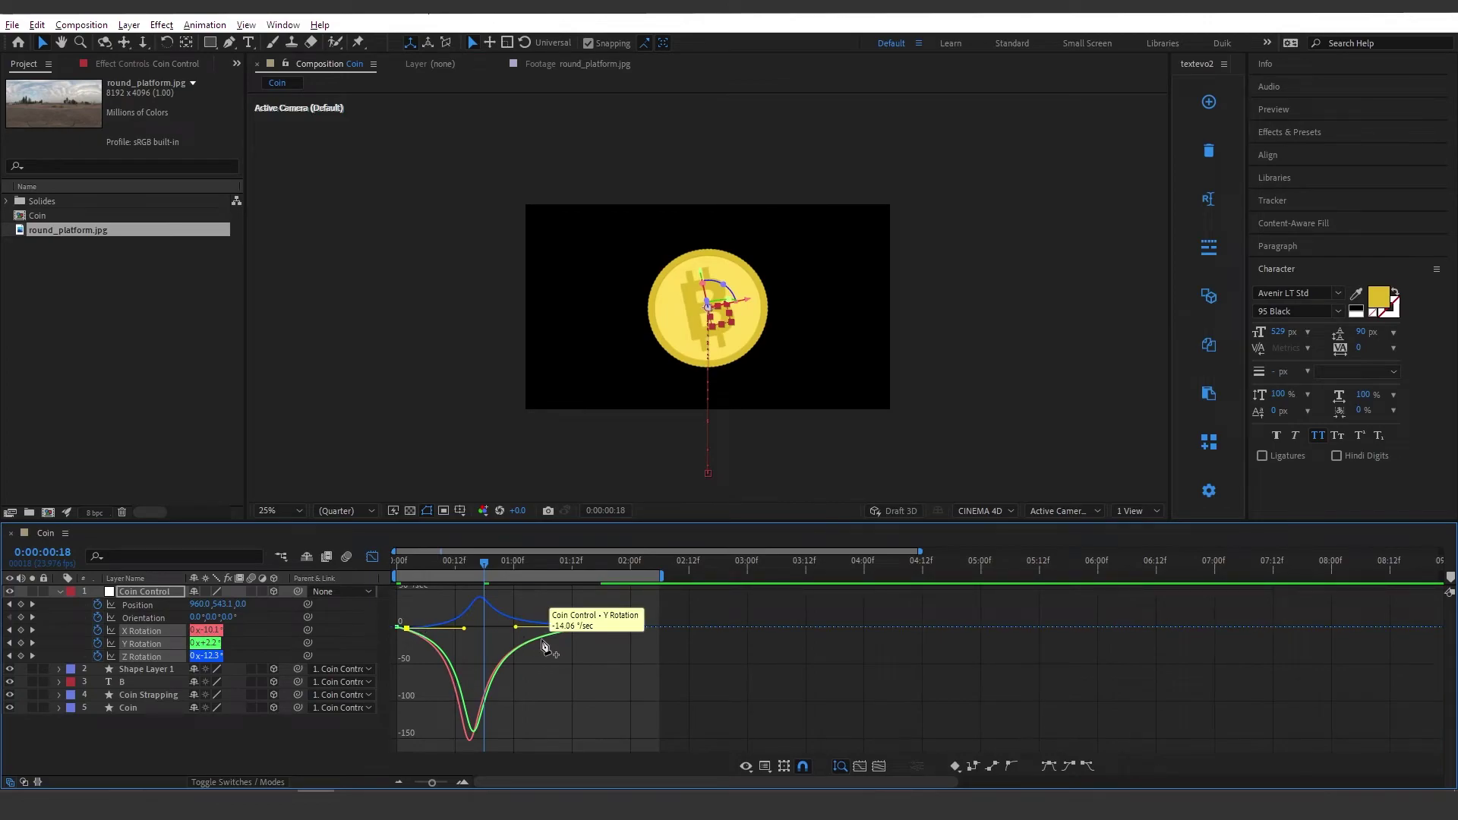
key("ctrl+z")
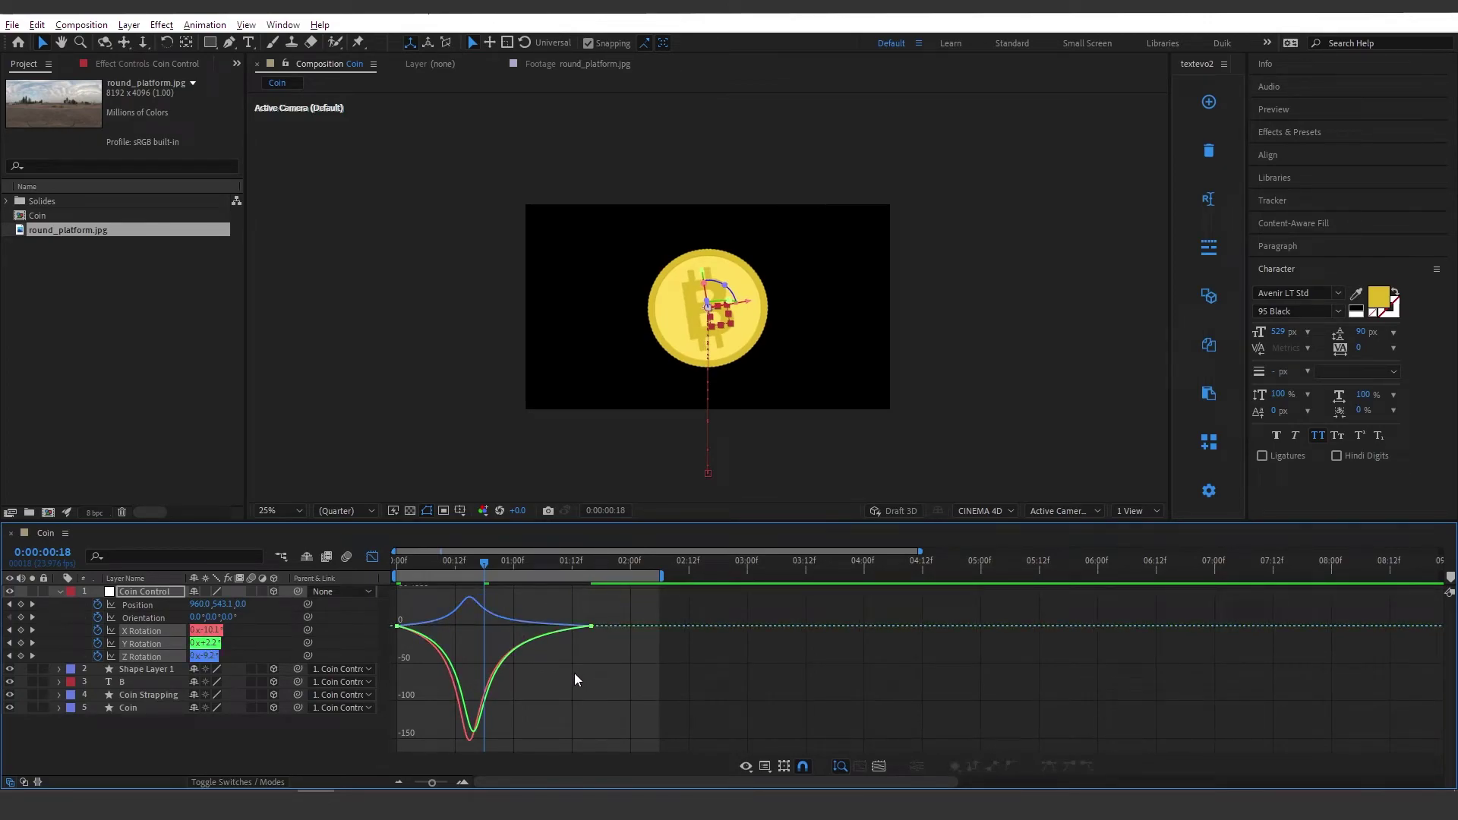
key("space")
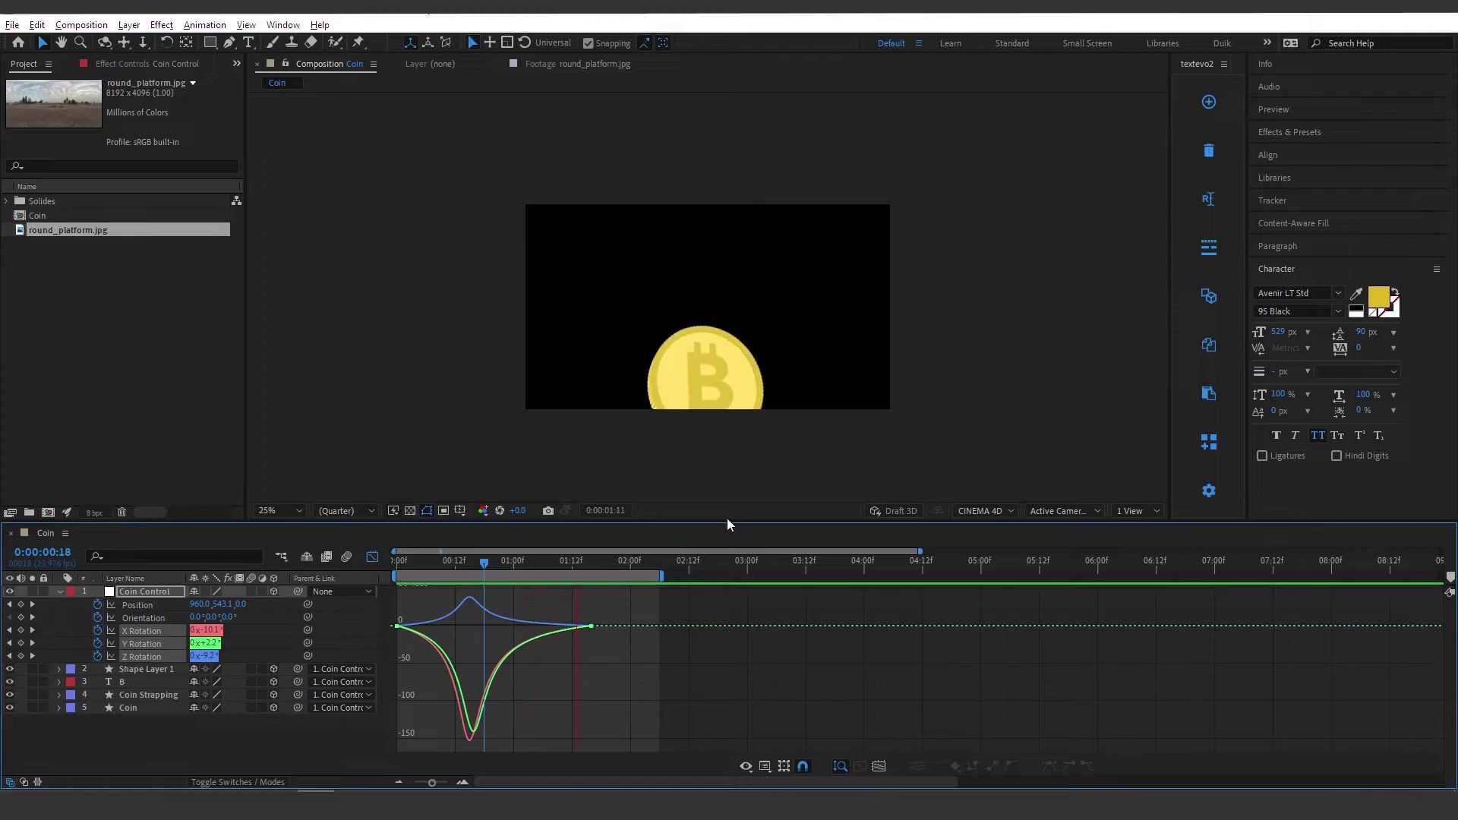
key("space")
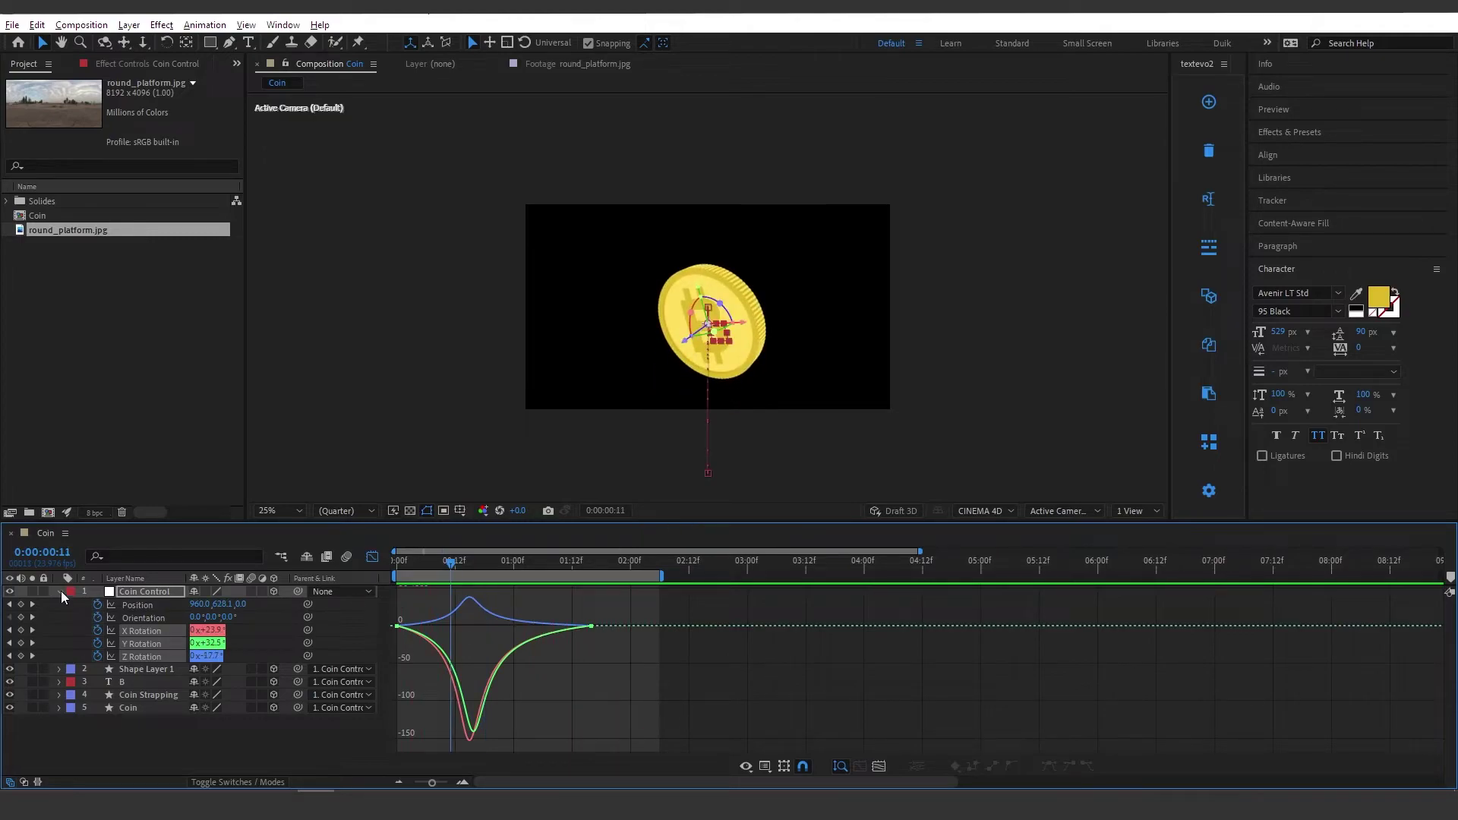
Step: Collapse the Coin Control layer's properties and switch the timeline from the graph editor to layer bars
left_click(61, 591)
left_click(184, 658)
left_click(372, 559)
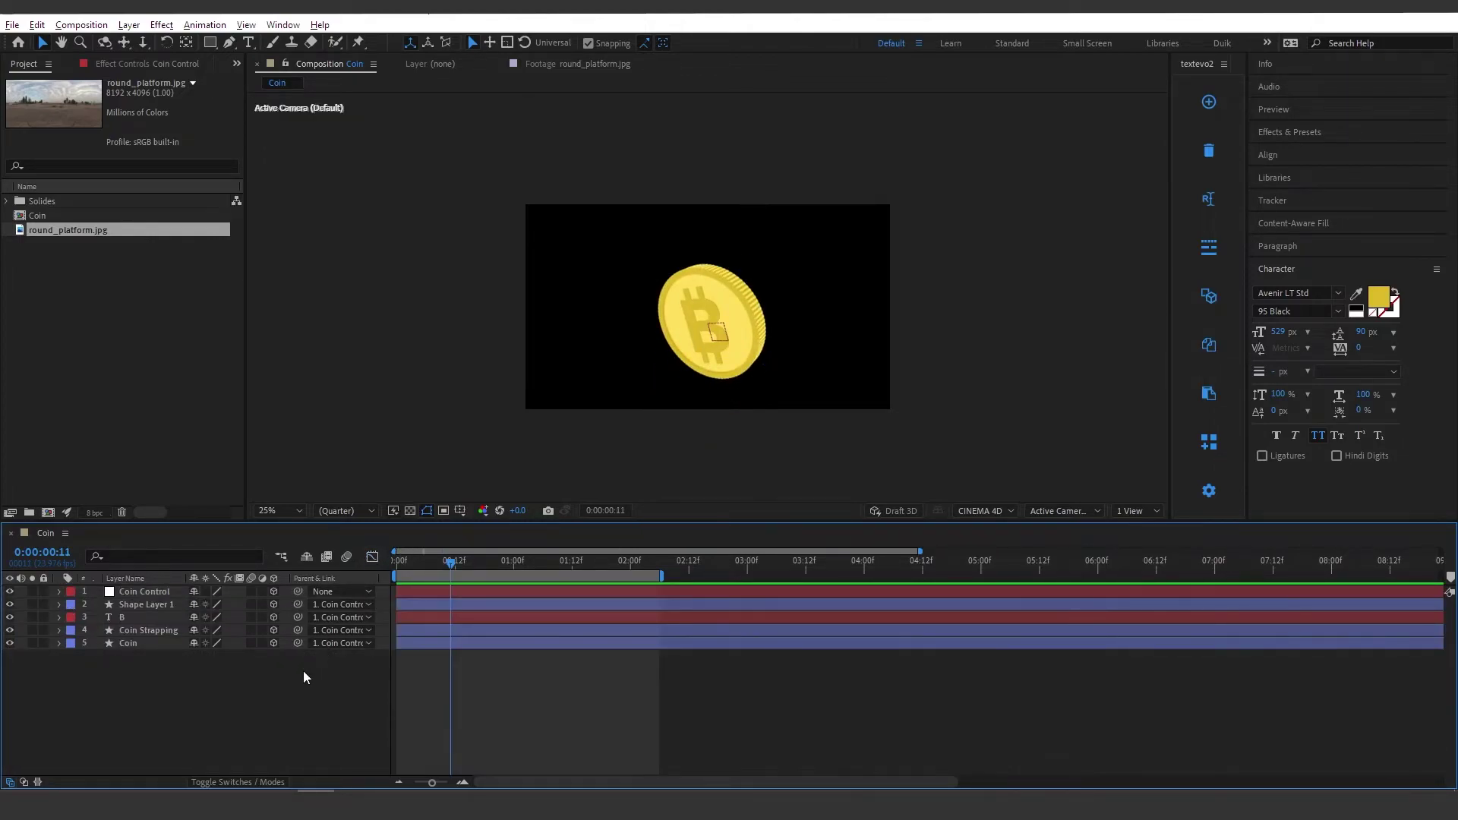
Step: Examine the Coin layer's contents, Geometry Options and Material Options at 0:00:01:06, and collapse the layer
left_click_drag(448, 559, 542, 578)
left_click(159, 642)
left_click(58, 643)
scroll(216, 660, "down", 1)
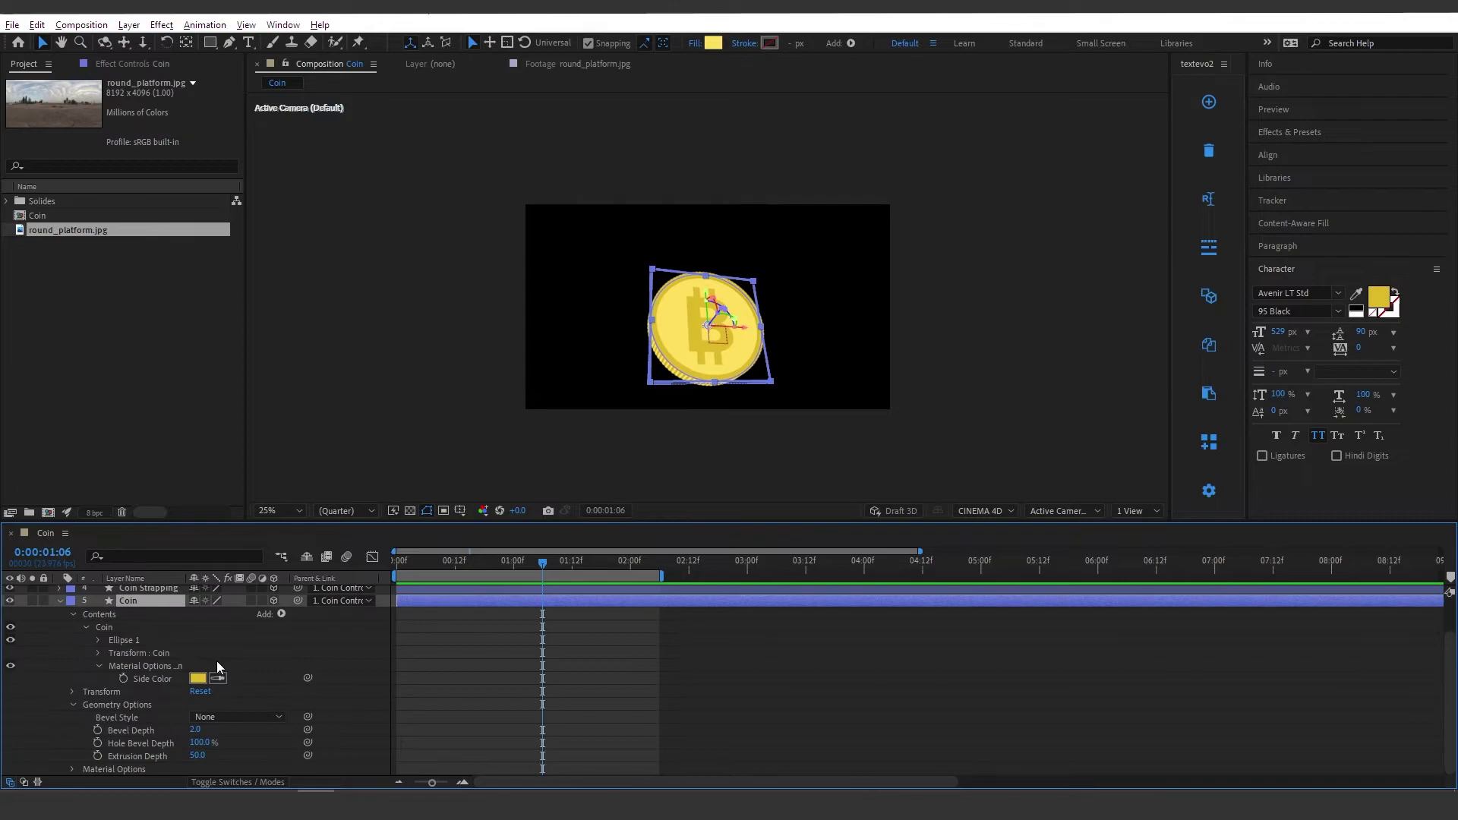
left_click(71, 768)
scroll(158, 753, "down", 3)
scroll(81, 615, "up", 4)
left_click(74, 742)
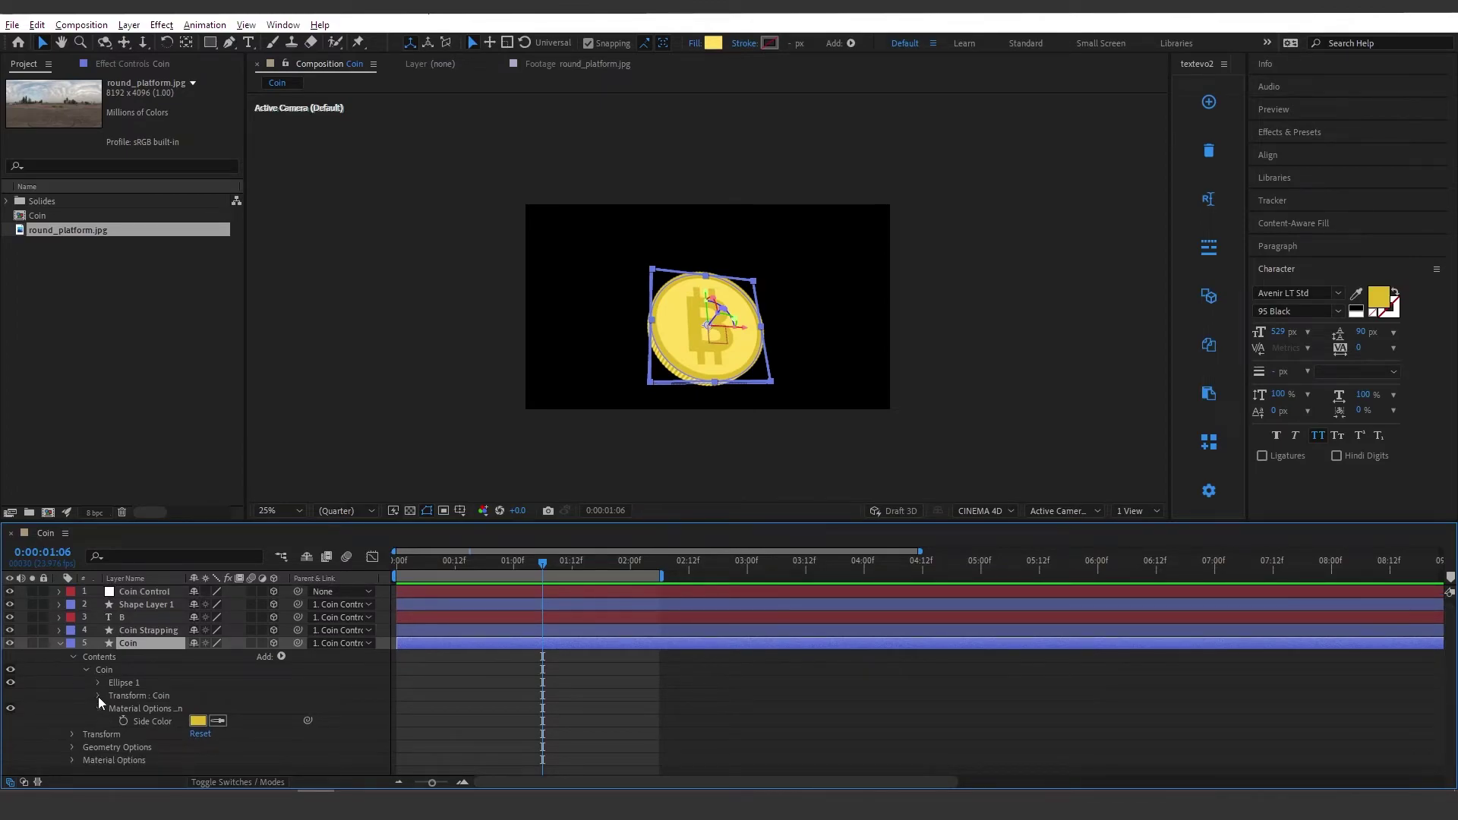
left_click(86, 670)
left_click(73, 658)
left_click(59, 643)
left_click(108, 702)
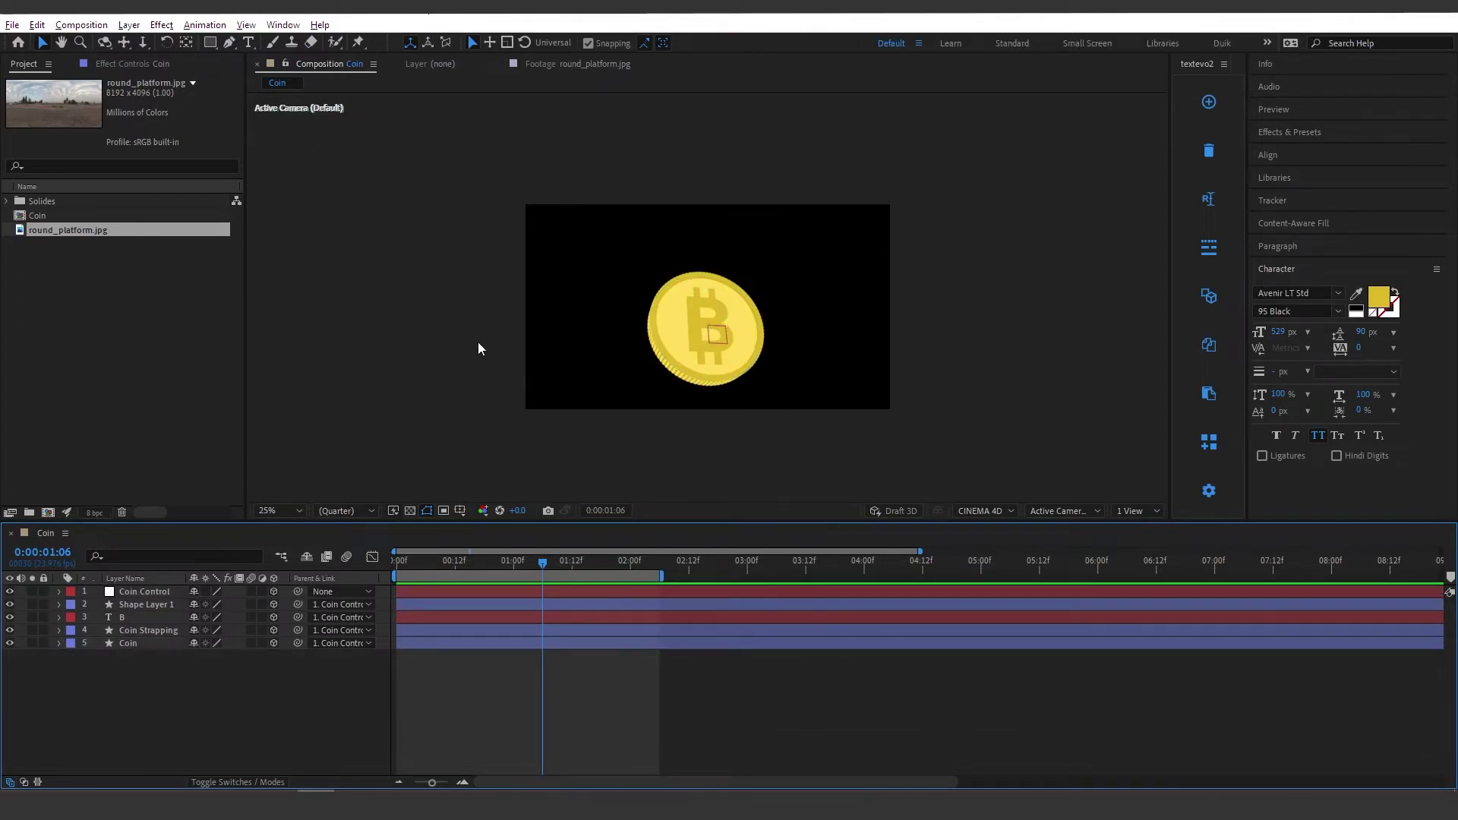
Step: At 0:00:00:20, draw a tall narrow rectangle beside the coin's left edge, center it vertically and expand the Rectangle 1 group
left_click(494, 568)
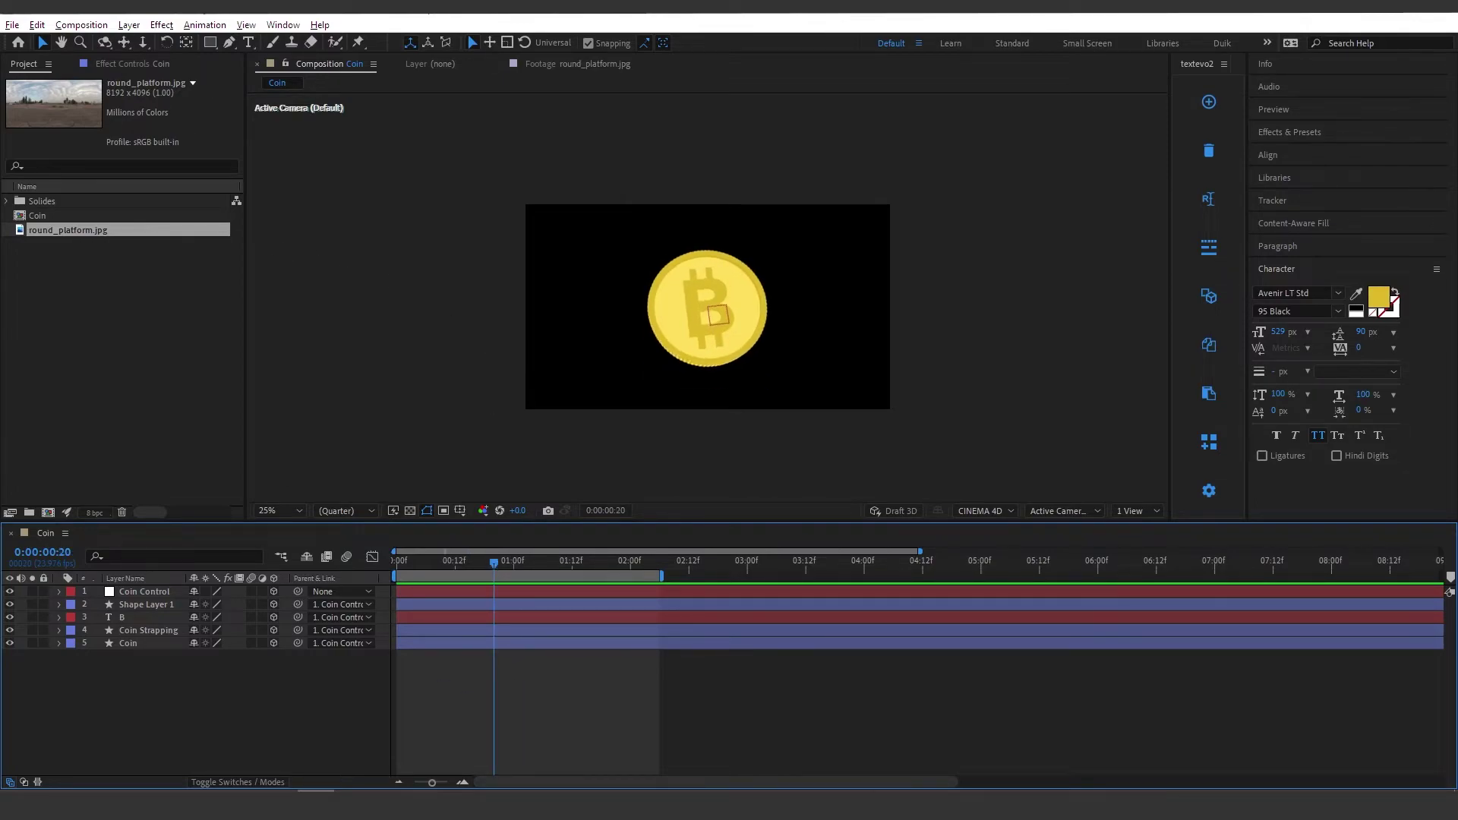
left_click_drag(210, 43, 264, 50)
left_click_drag(595, 237, 642, 411)
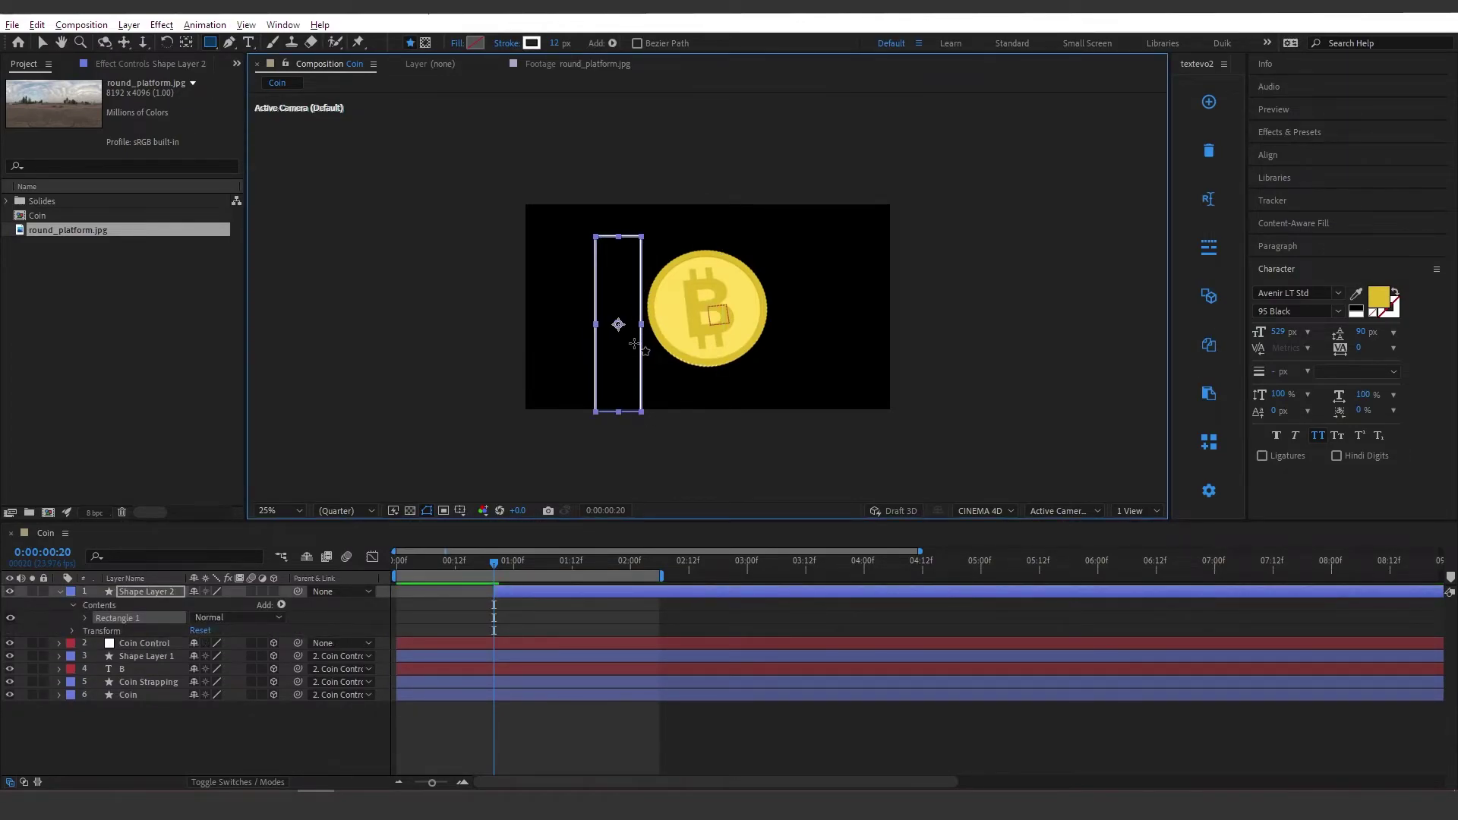
key("v")
left_click_drag(628, 332, 628, 316)
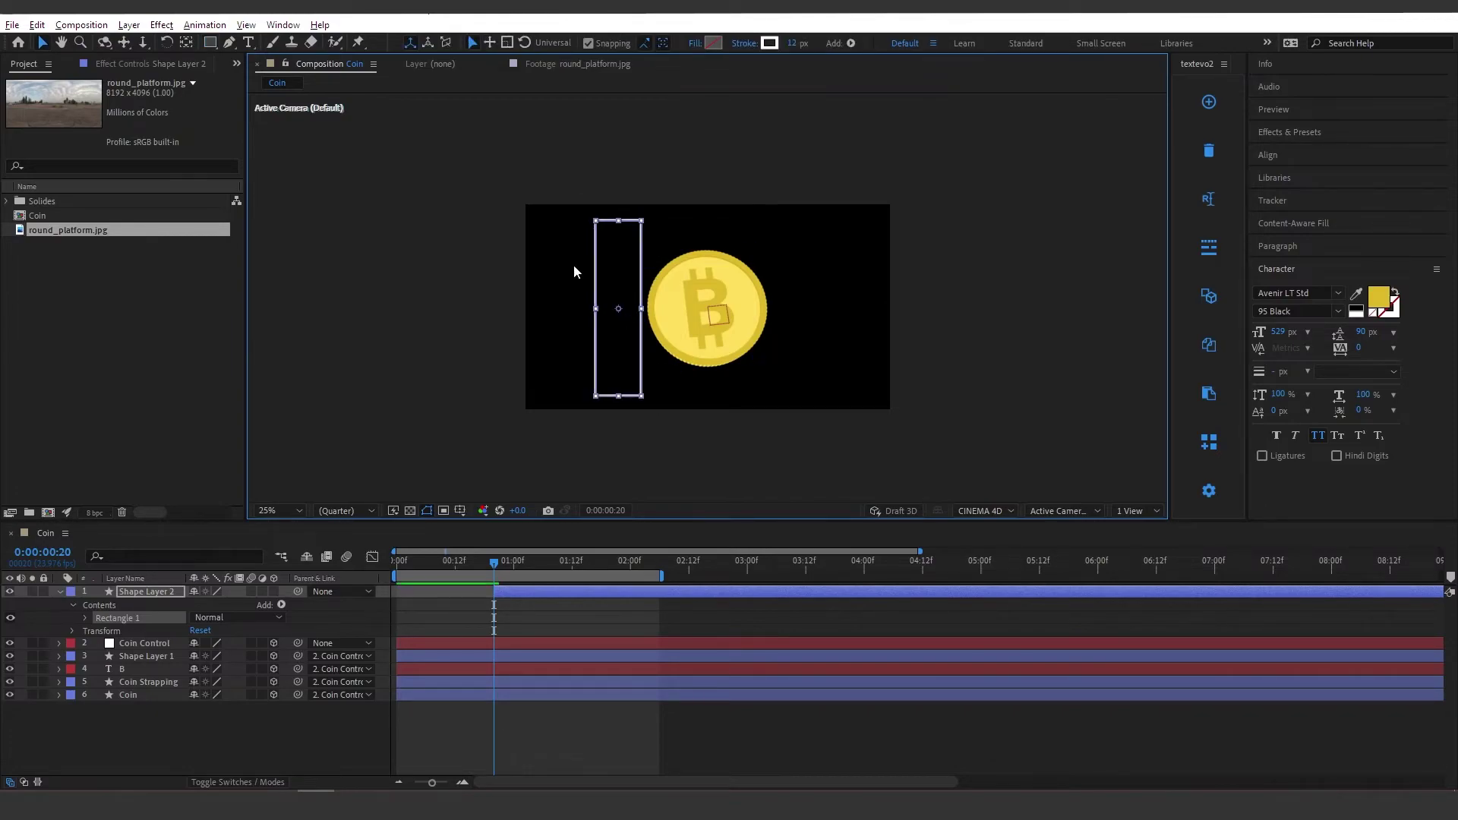
left_click(85, 617)
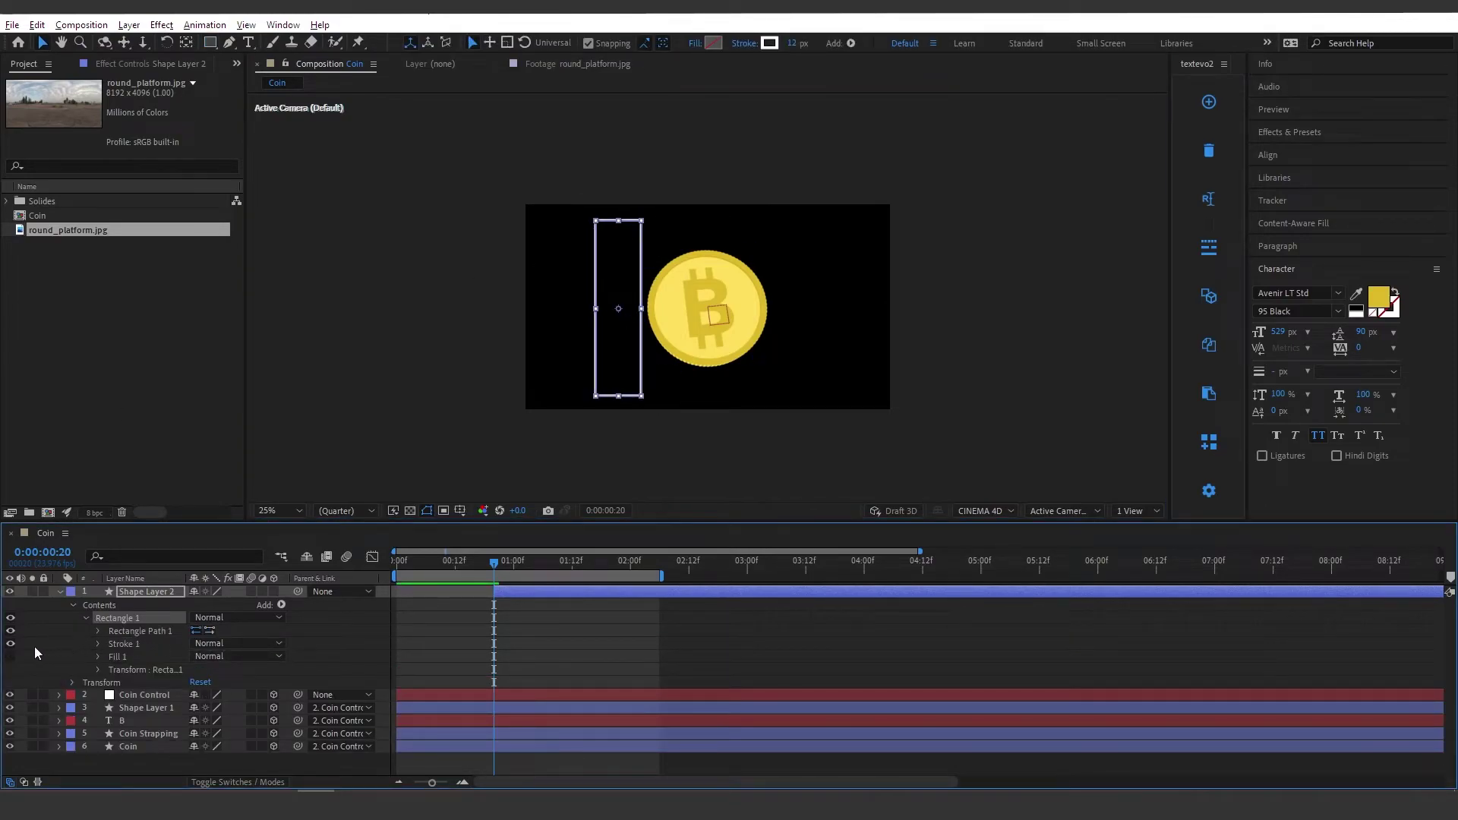
Step: Hide Rectangle 1's stroke, enable its fill and set the fill color to white, FFFFFF
left_click(11, 644)
left_click(12, 656)
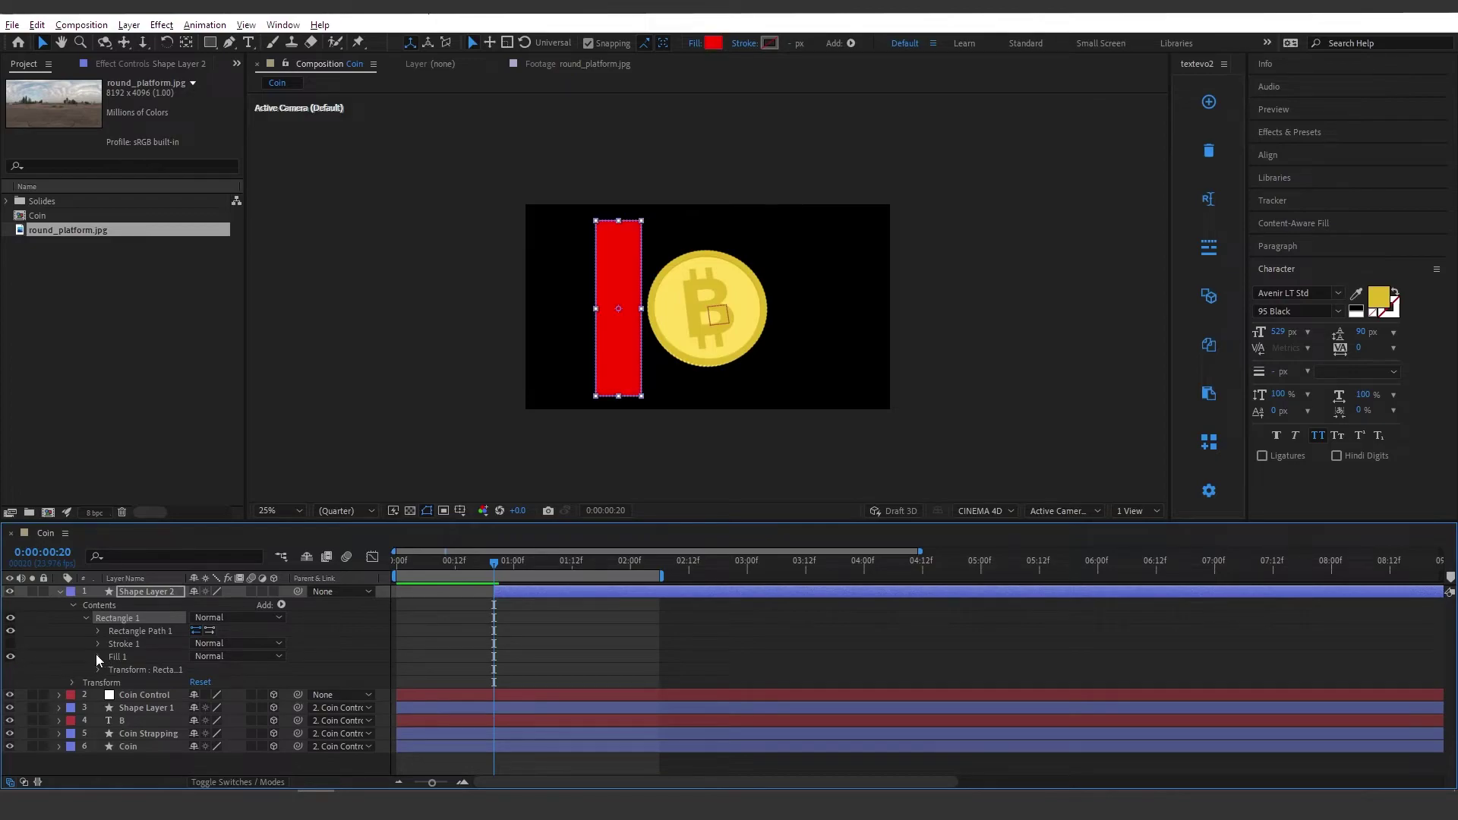
left_click(98, 656)
left_click(197, 694)
left_click_drag(205, 551, 56, 457)
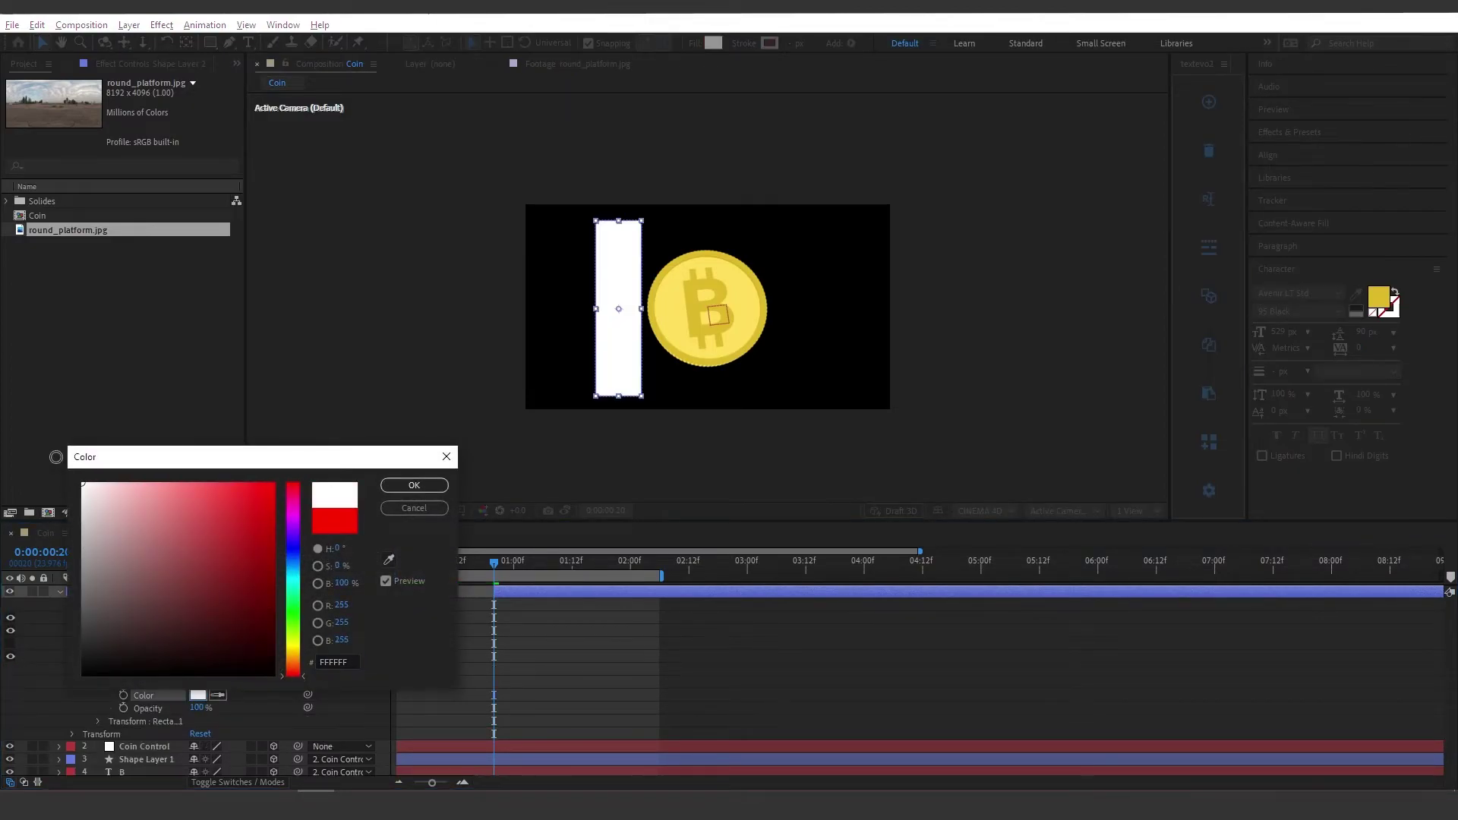
left_click(414, 485)
left_click(98, 656)
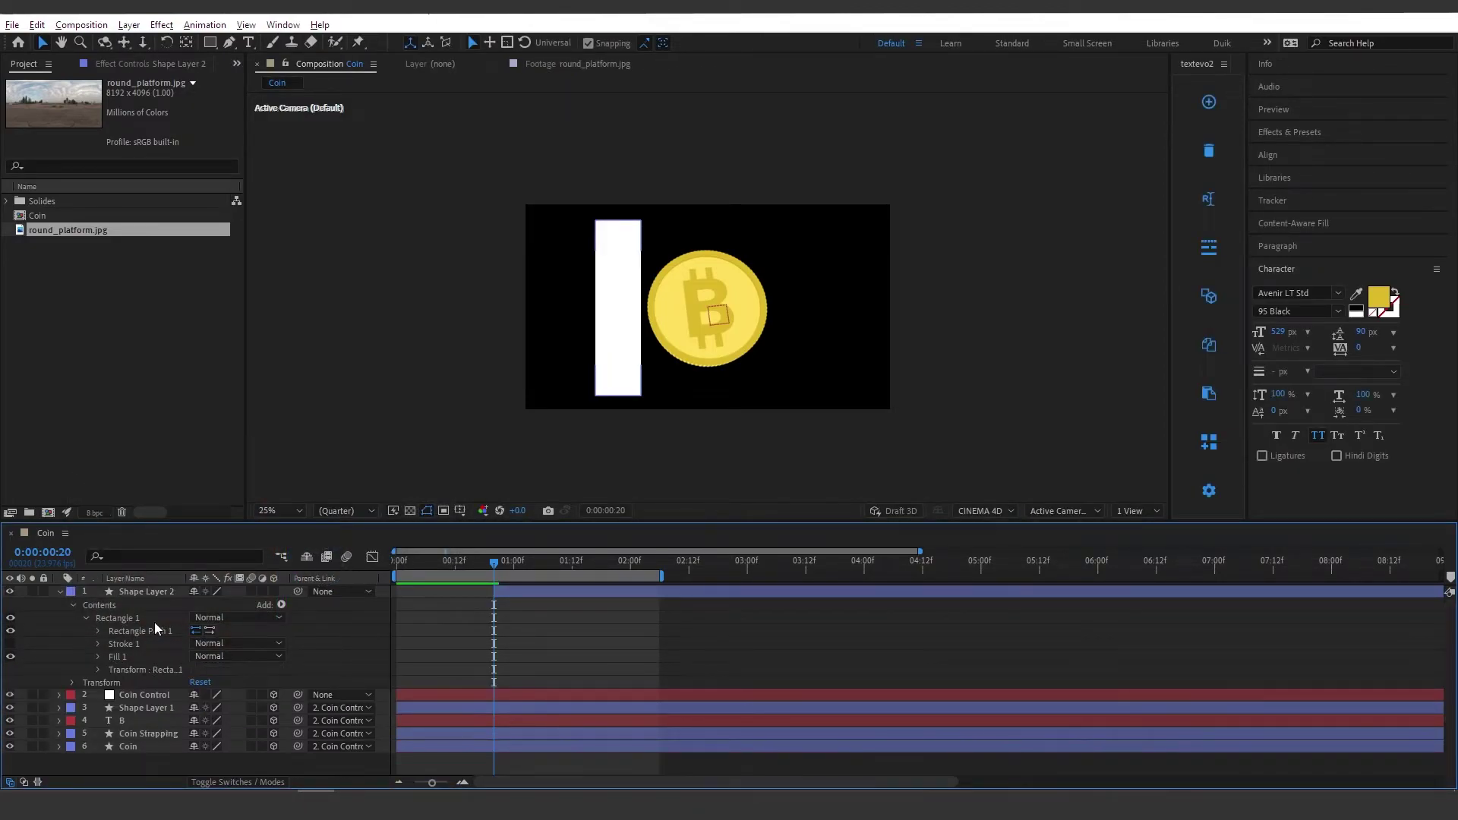
Step: Add a linear gradient fill to Rectangle 1 and stretch it across the strip from about -134, -4 to 206, 4
left_click(152, 619)
left_click(282, 604)
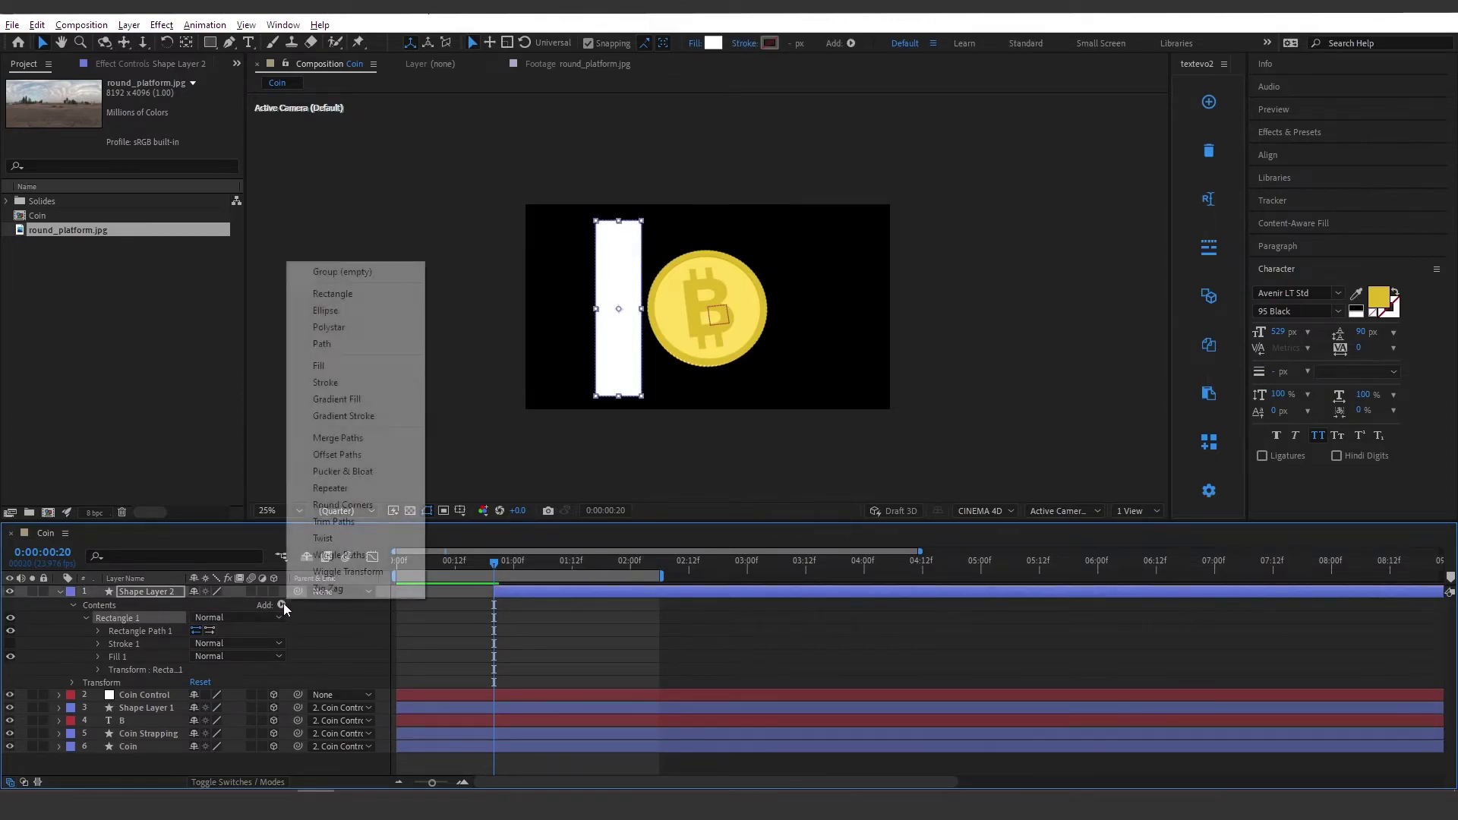
left_click(342, 399)
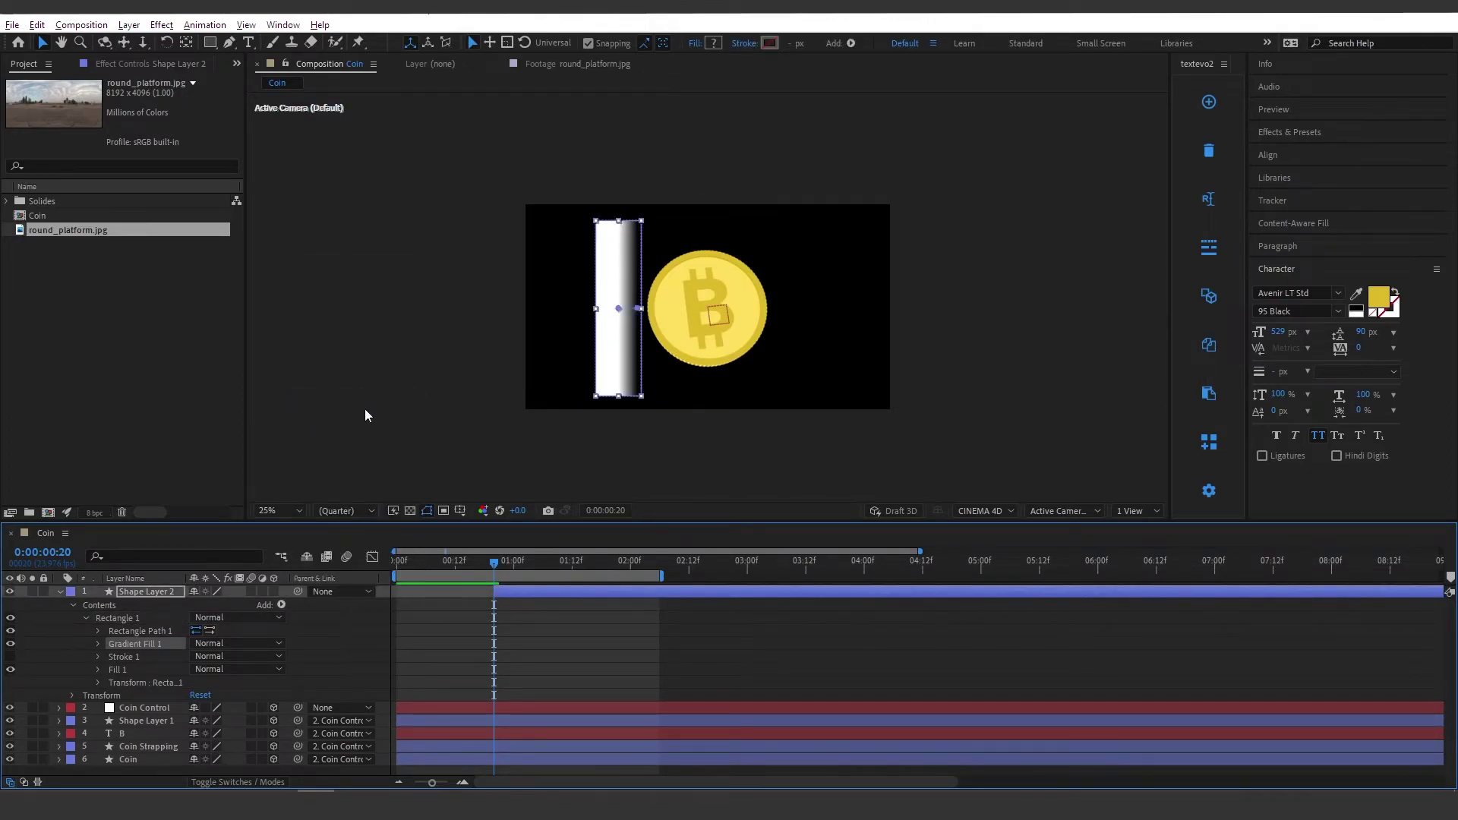
left_click(98, 643)
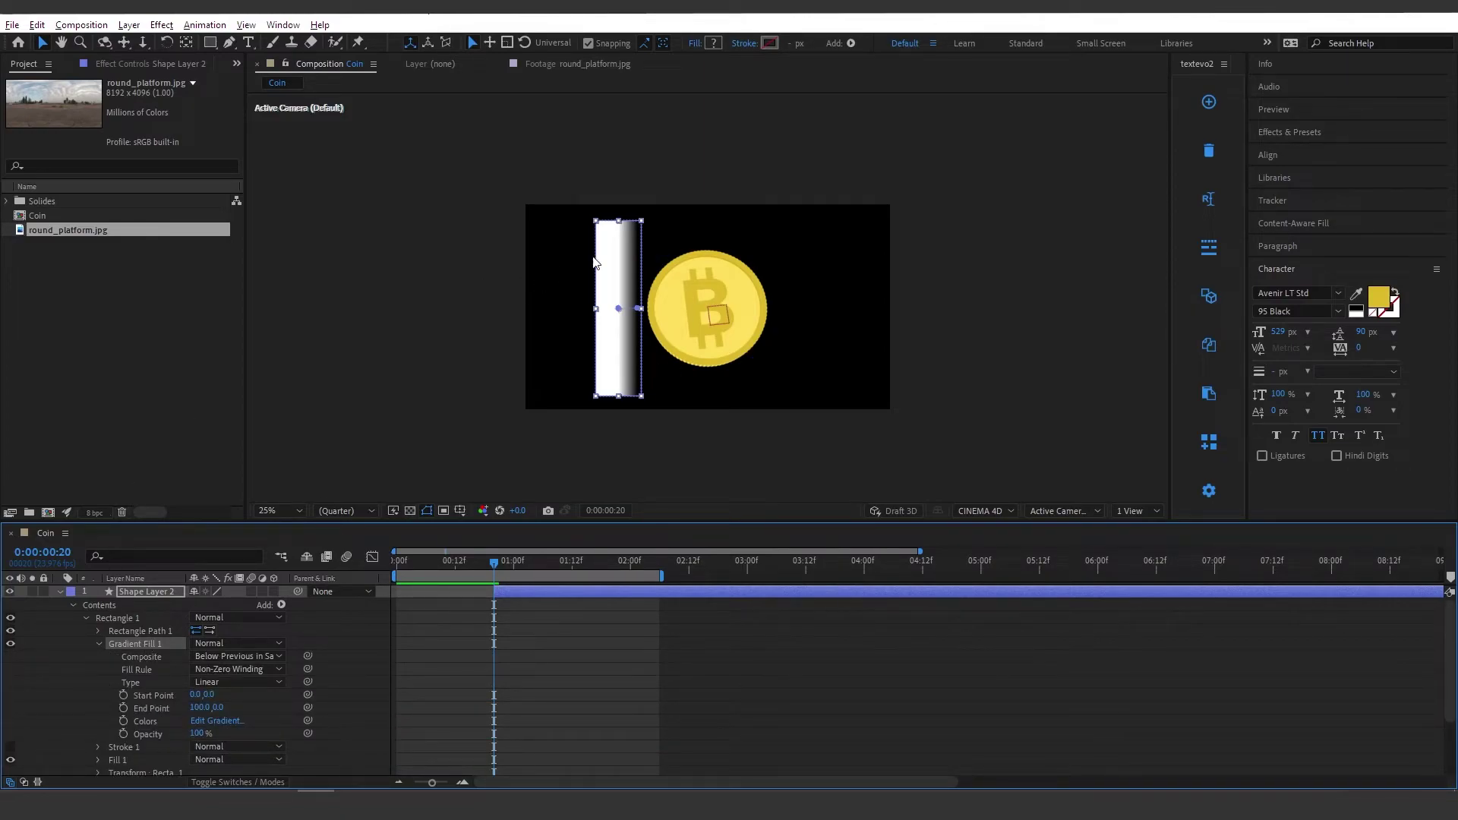
scroll(640, 271, "up", 2)
left_click_drag(596, 331, 540, 280)
left_click_drag(636, 283, 671, 284)
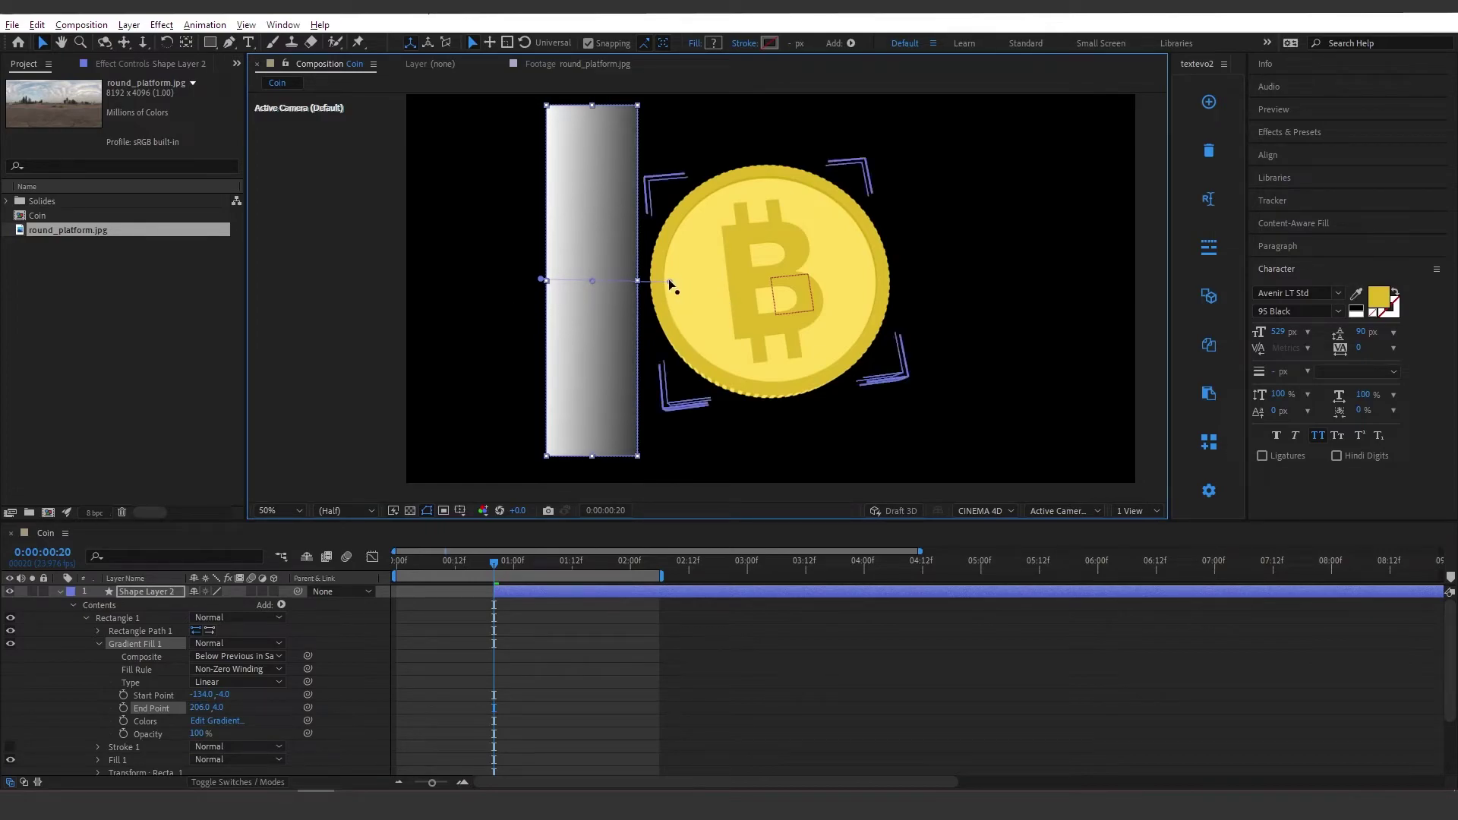
Step: Reverse the strip's gradient colors so black sits at 0% and white at 100%
left_click(232, 725)
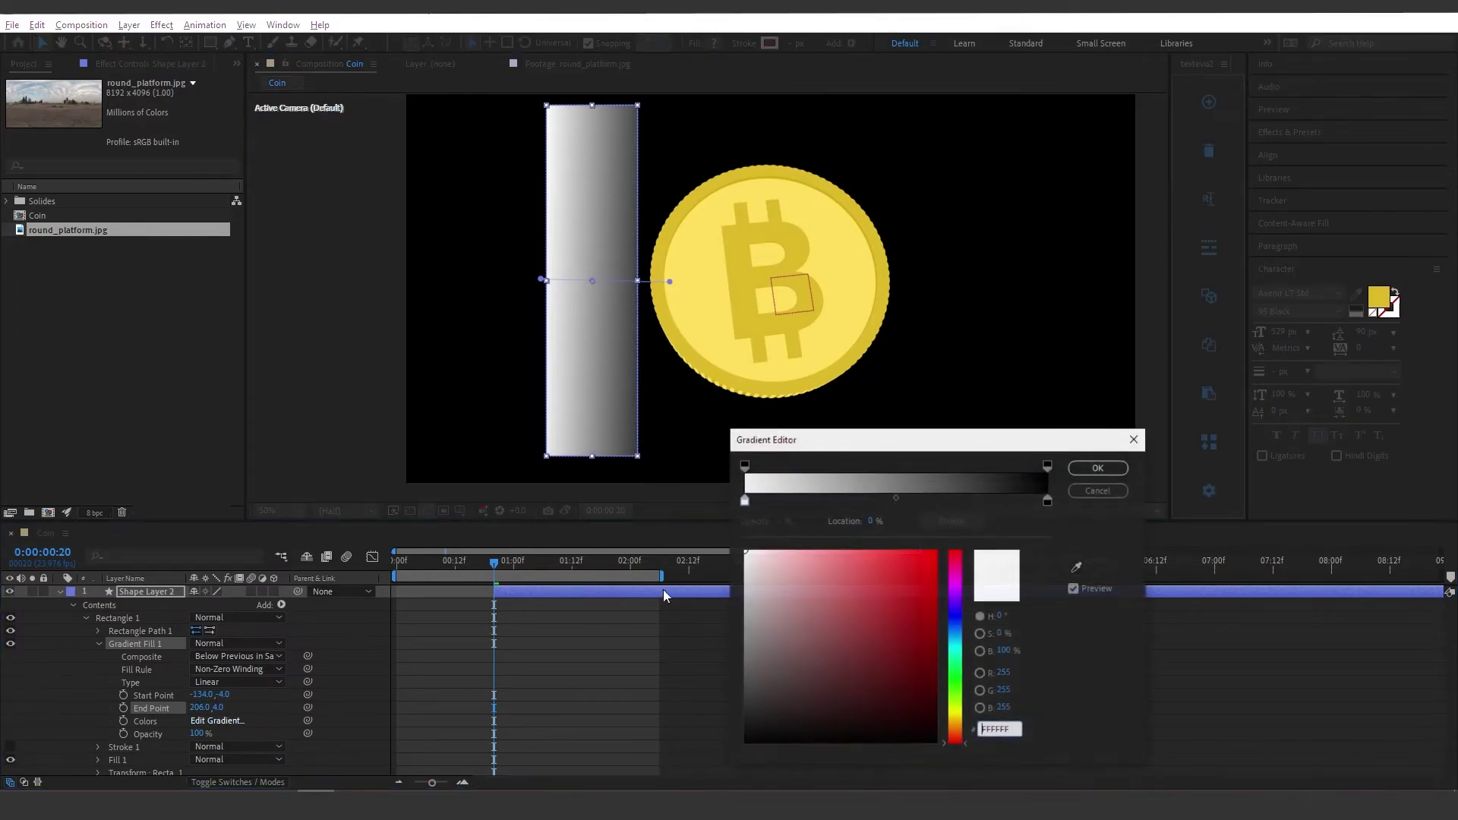
left_click_drag(745, 502, 896, 504)
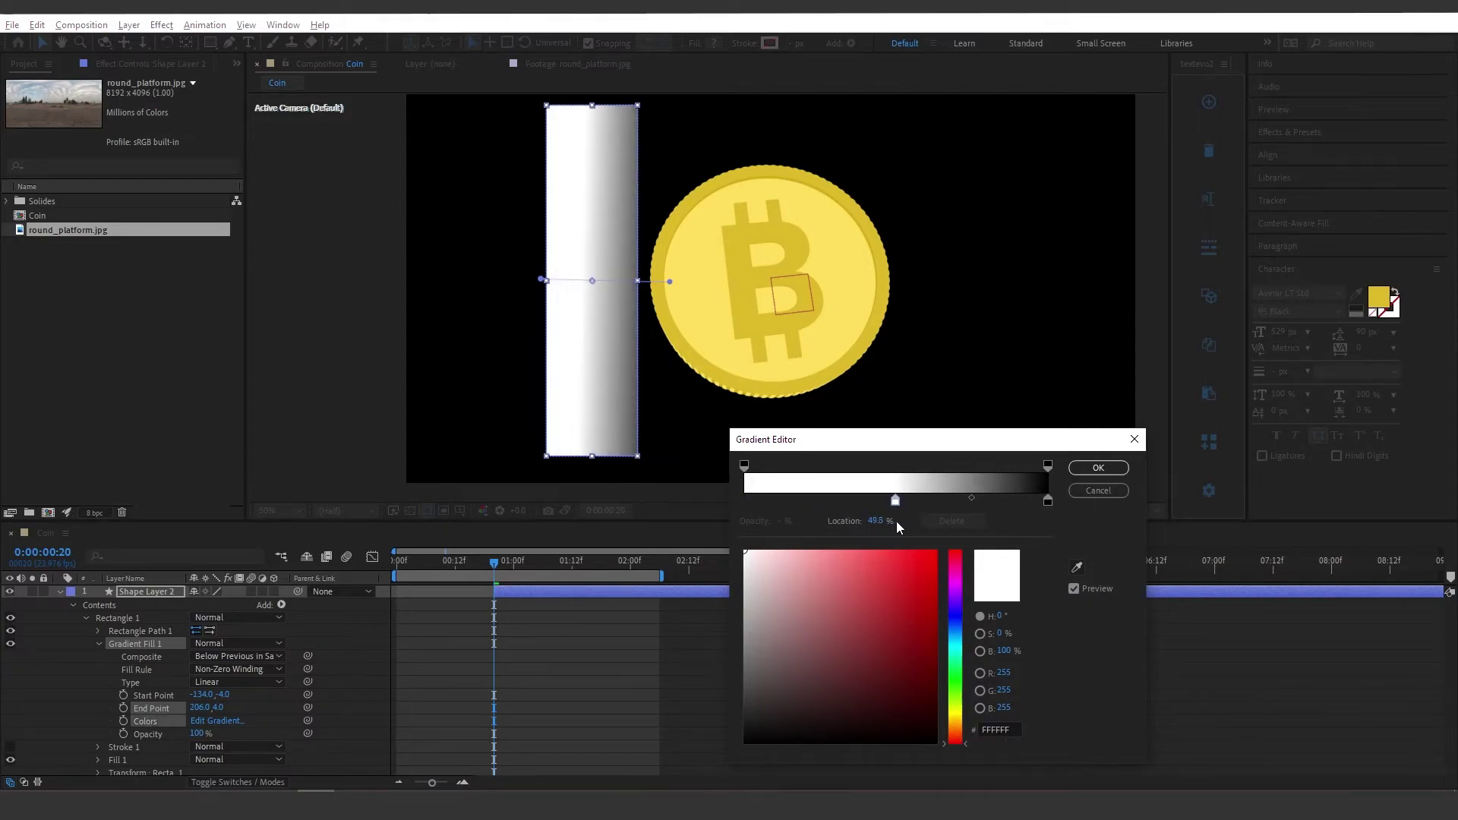
left_click_drag(1046, 500, 744, 501)
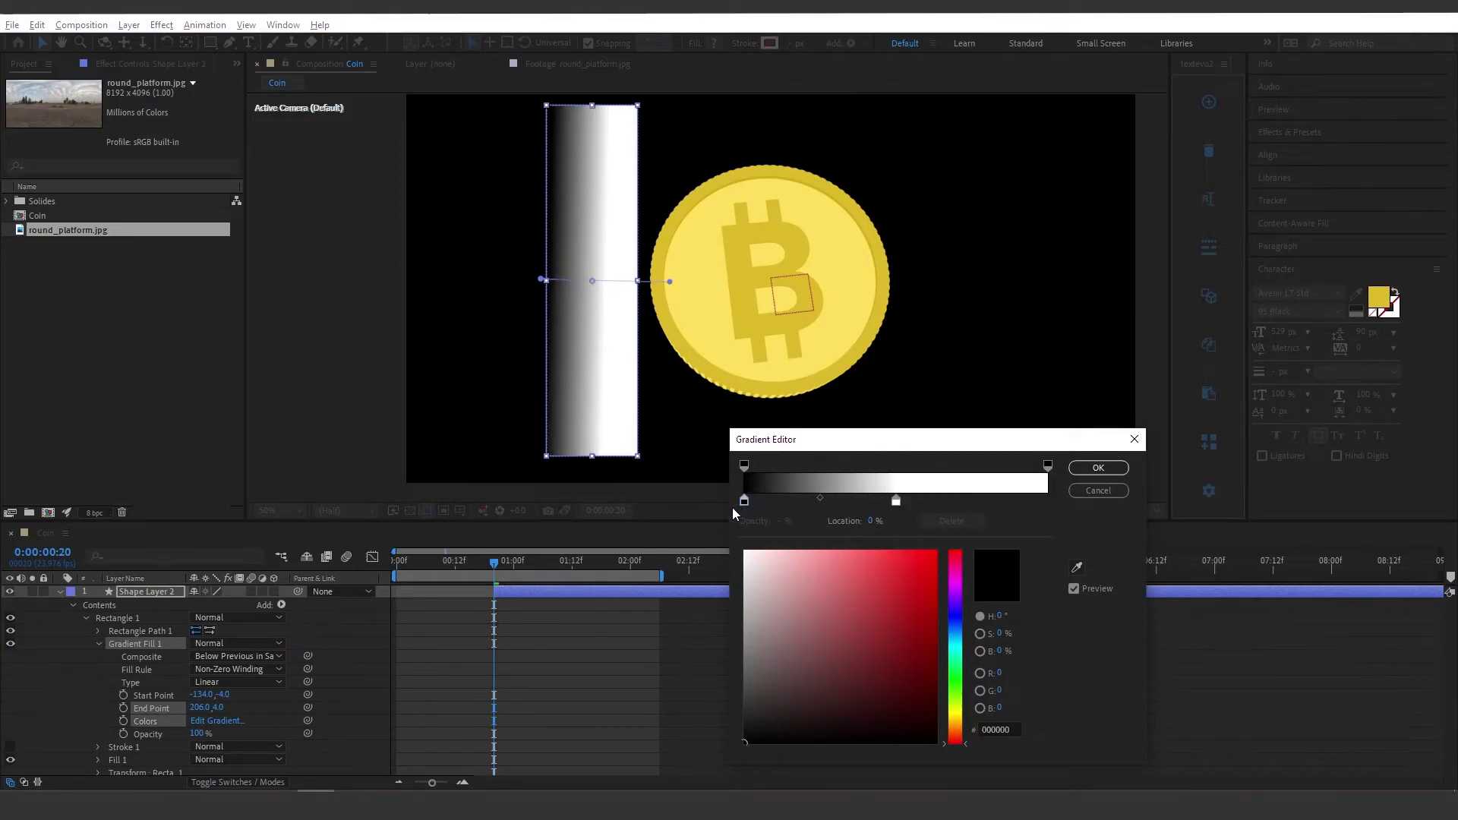
left_click_drag(896, 503, 1049, 503)
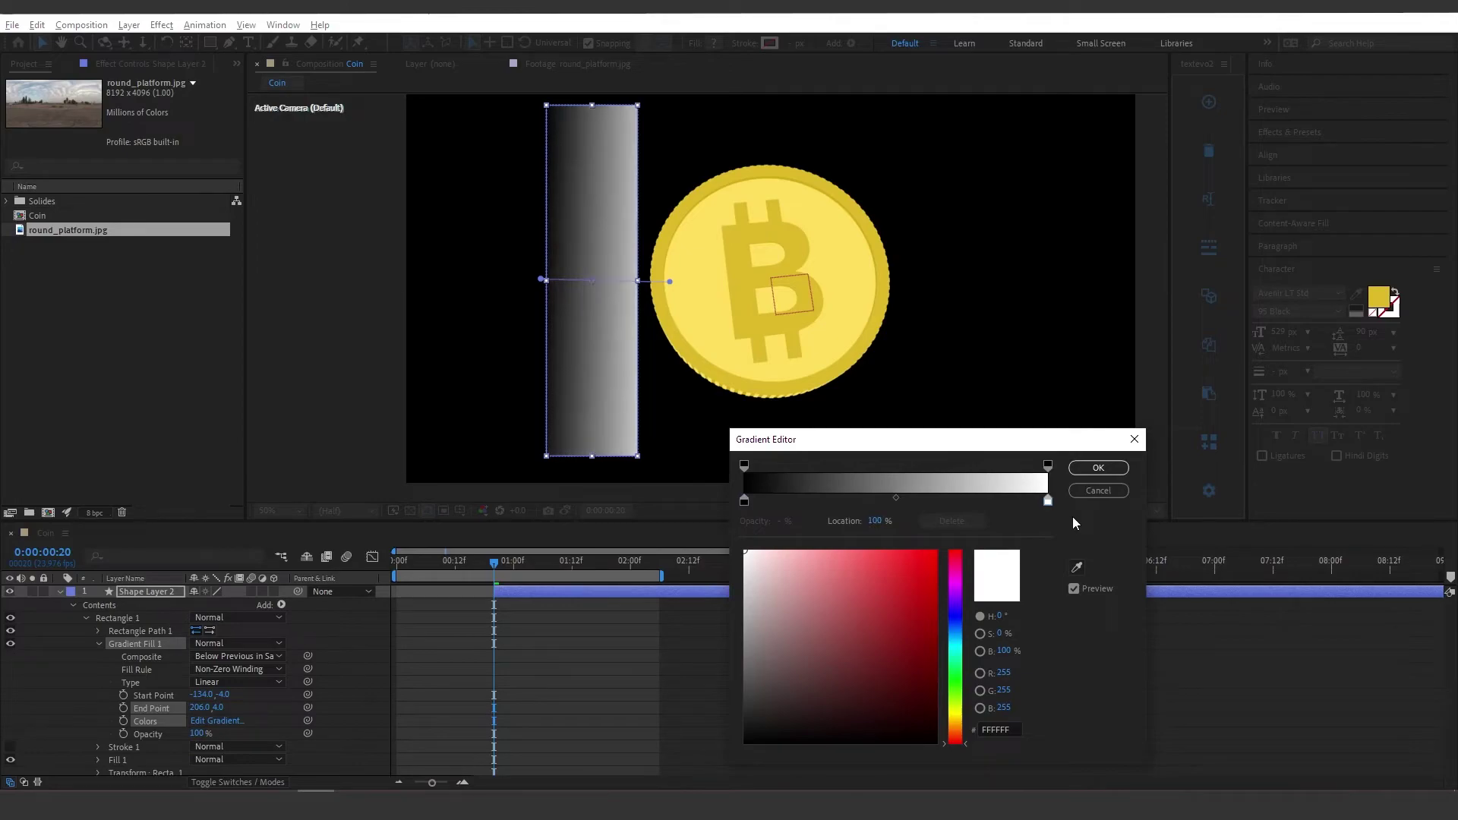
left_click(1098, 467)
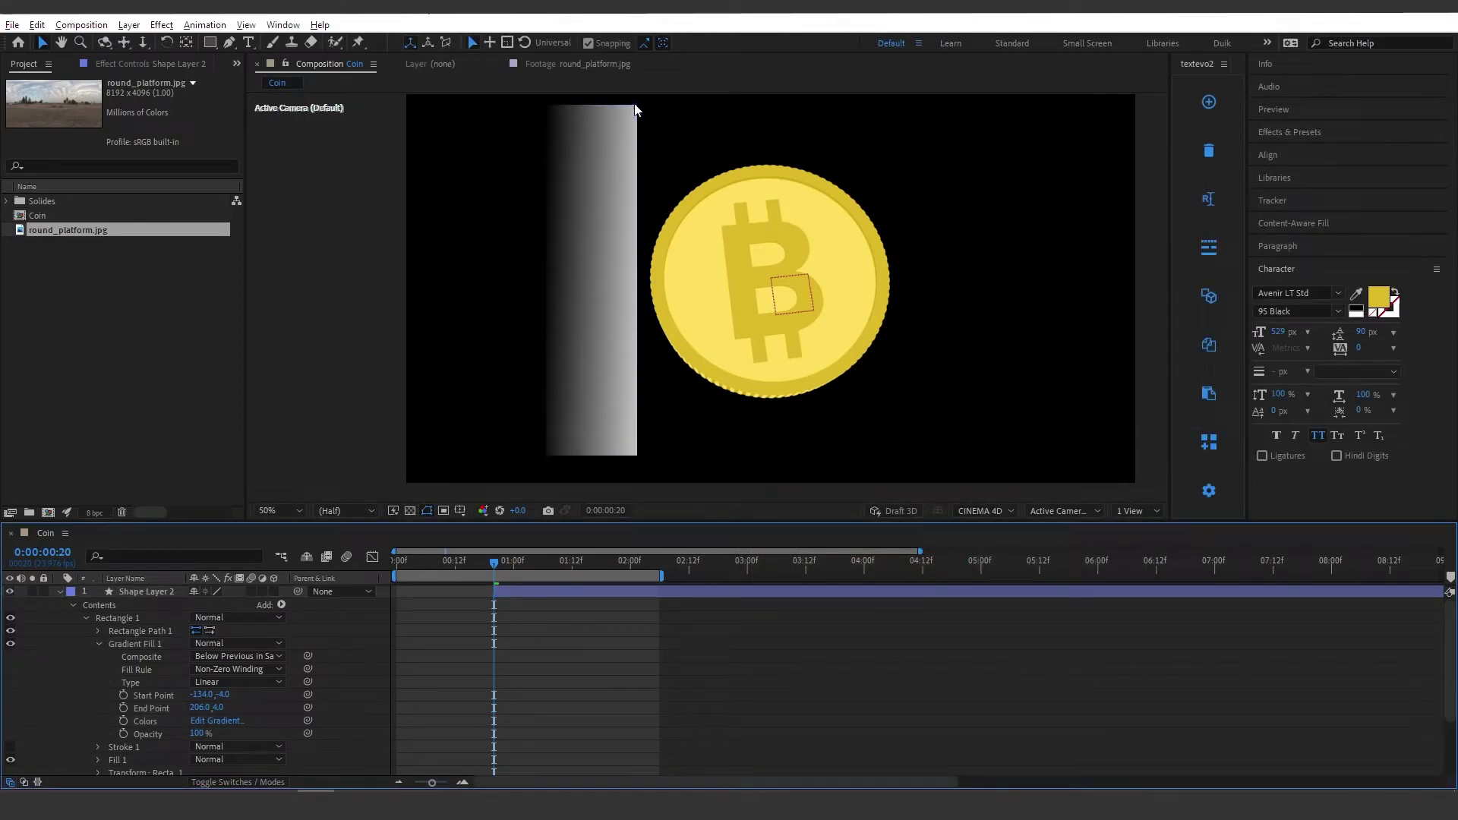
Step: Collapse the gradient fill's properties and rename the rectangle's shape layer as Reflection
left_click(97, 643)
left_click(144, 592)
key("Return")
type("Reflection")
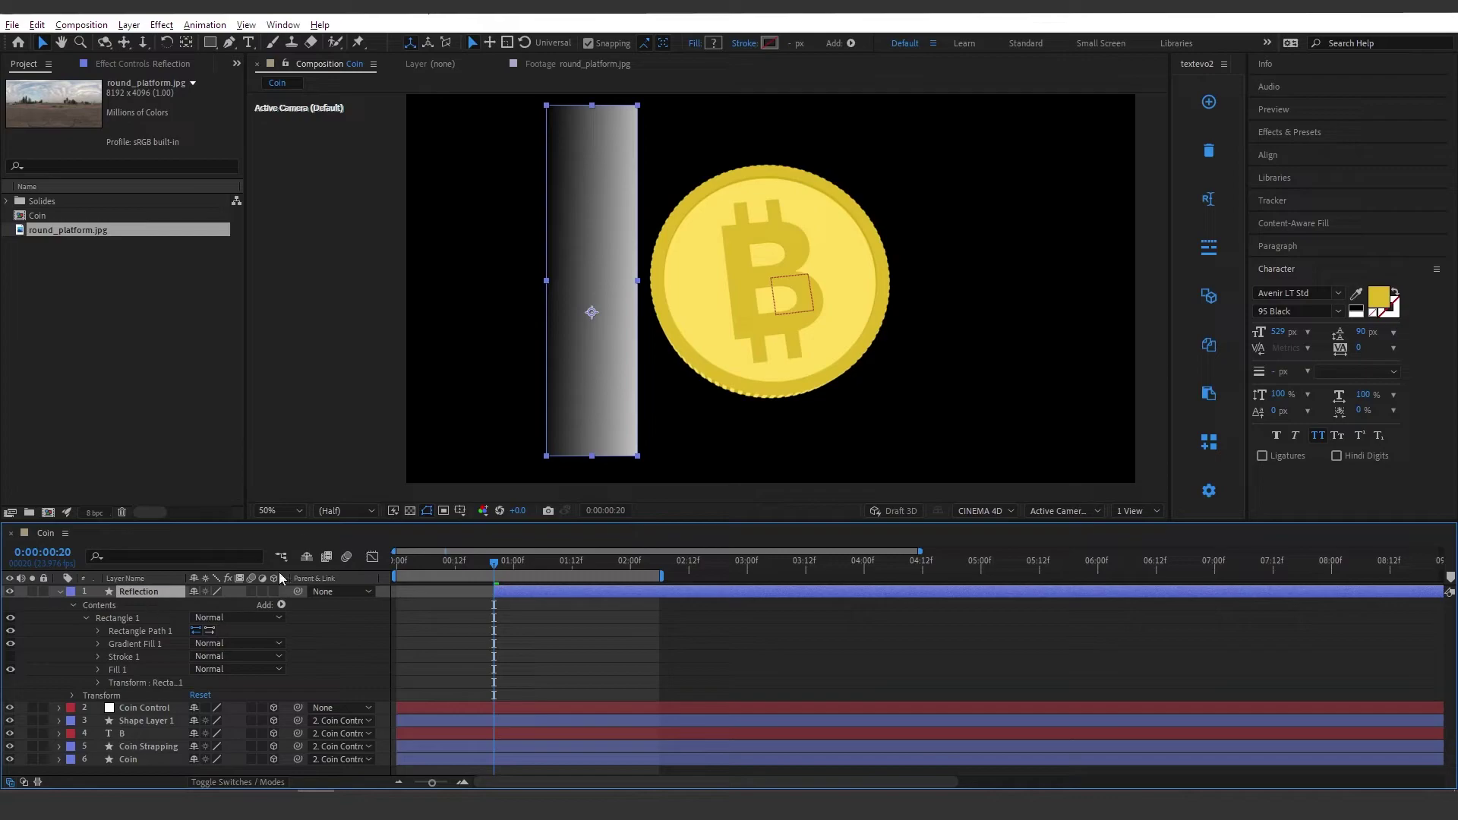
scroll(640, 360, "down", 2)
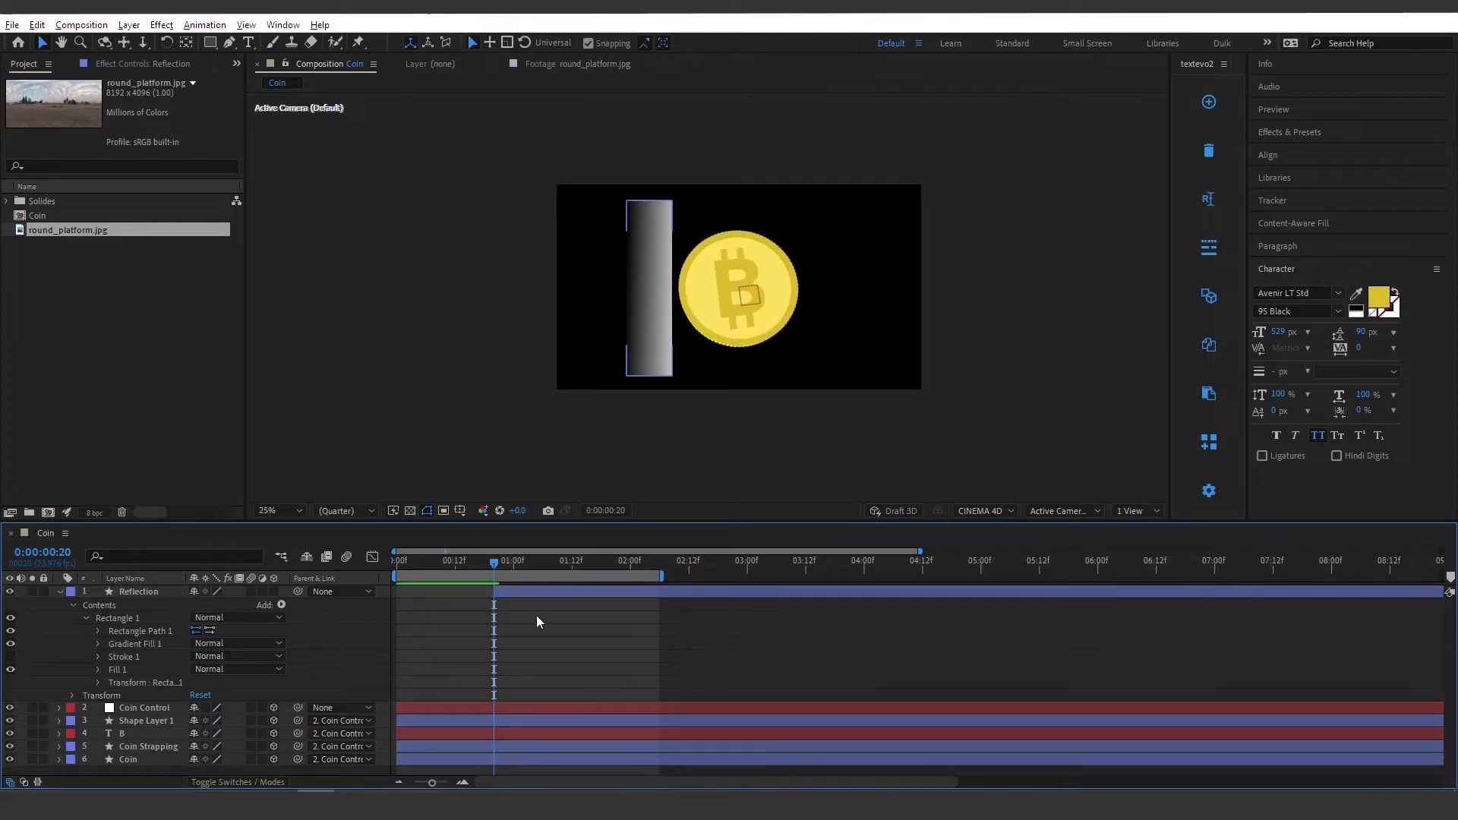
Step: Extend the Reflection layer back to the composition's start and, at 0:00:00:13, set its rotation to 33°
left_click(548, 589)
left_click_drag(410, 579, 462, 575)
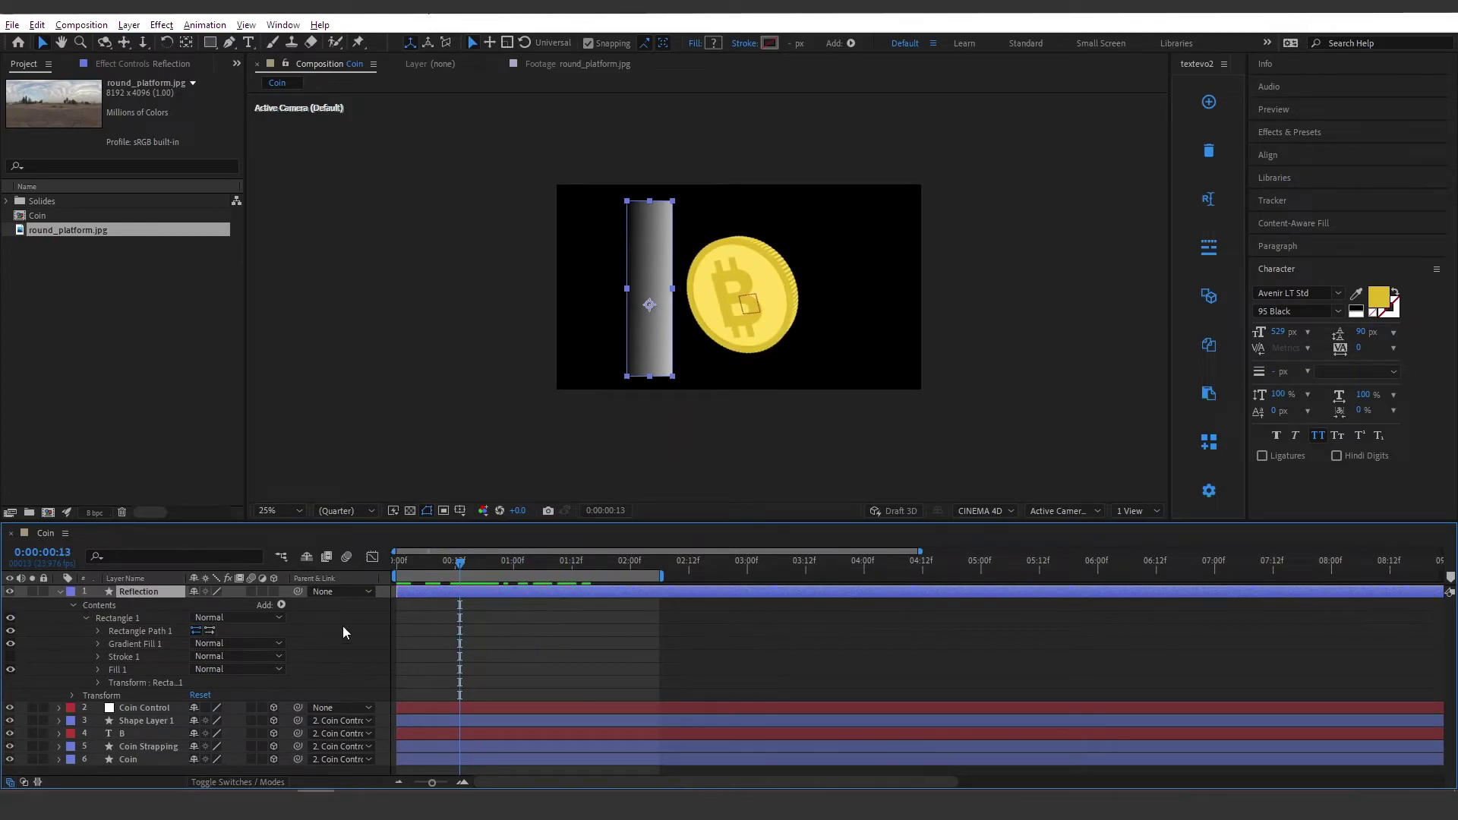
key("r")
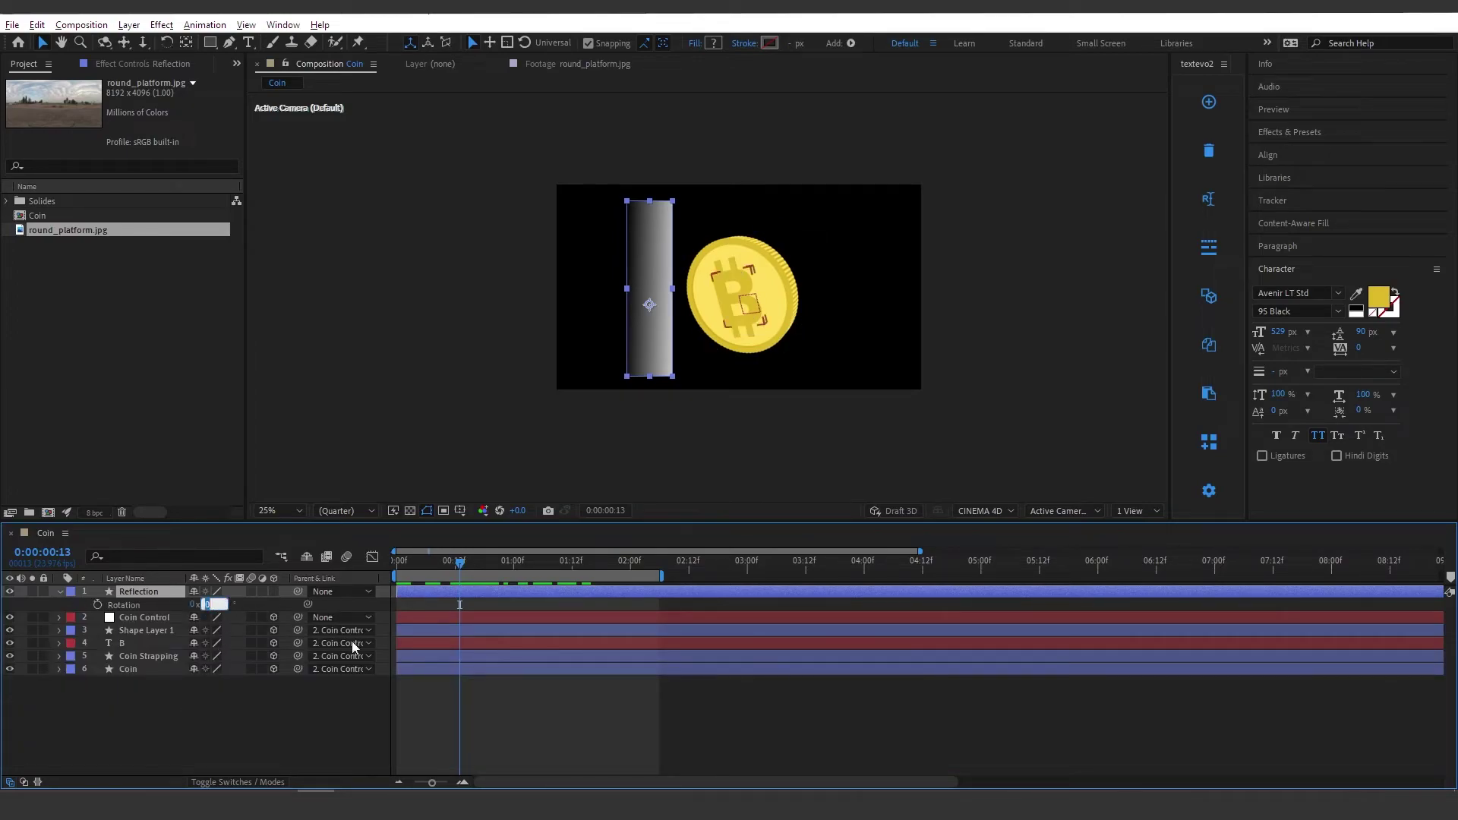
type("33")
key("Return")
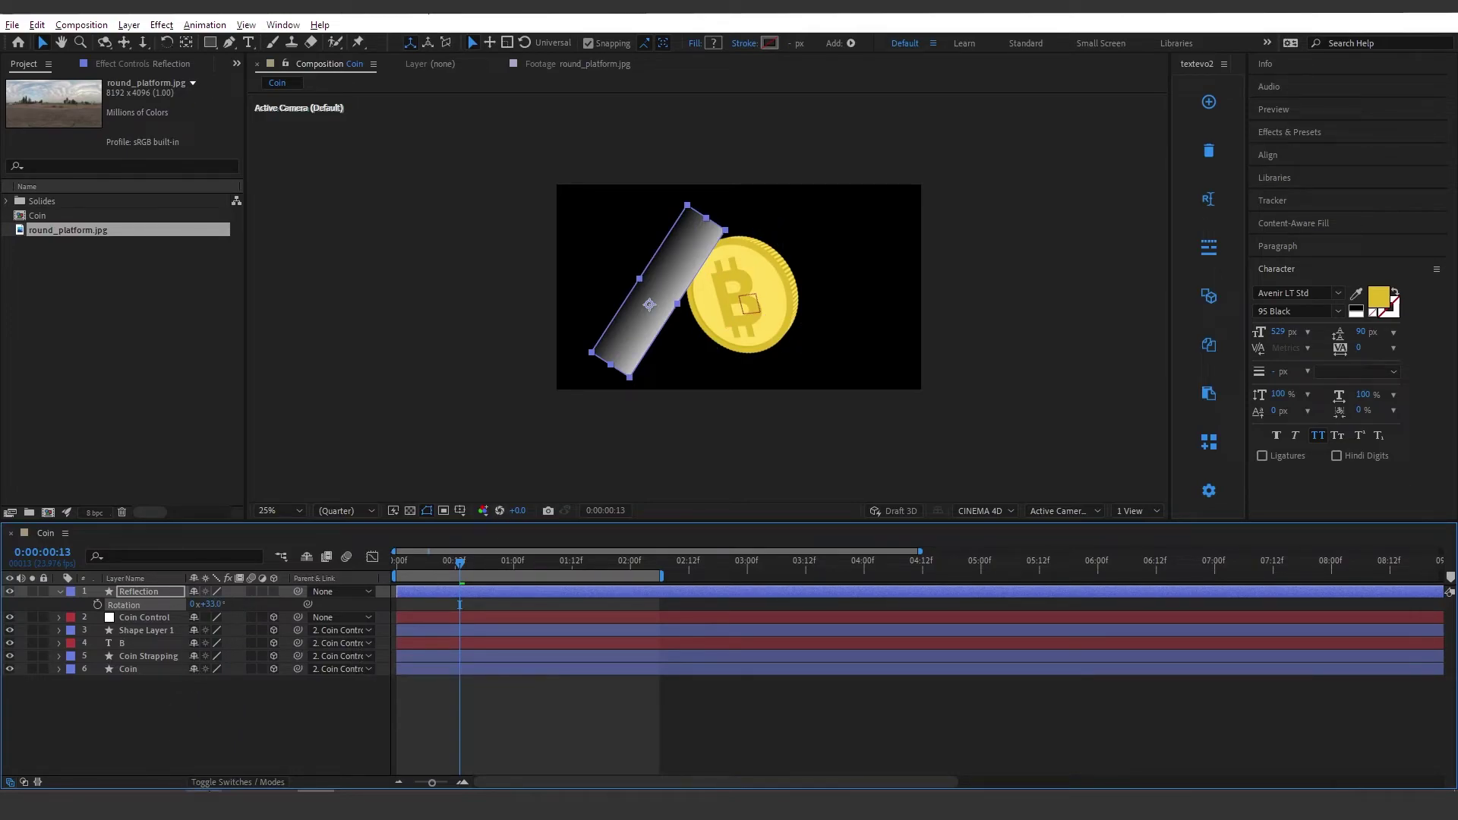
Step: Set the Reflection layer's blending mode to Add and move the strip clear of the coin, to about 428, 554
left_click(236, 782)
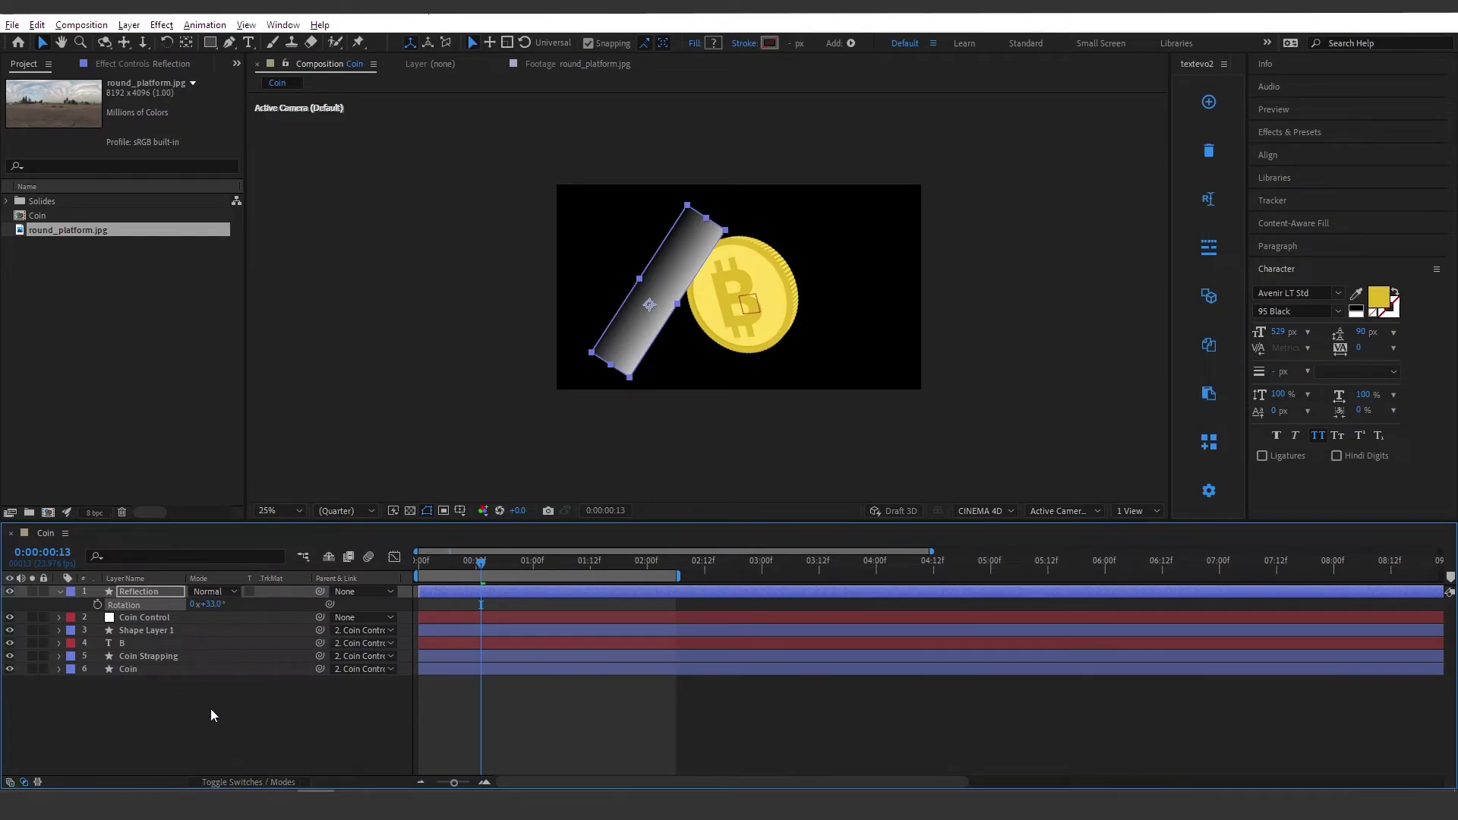
left_click(227, 595)
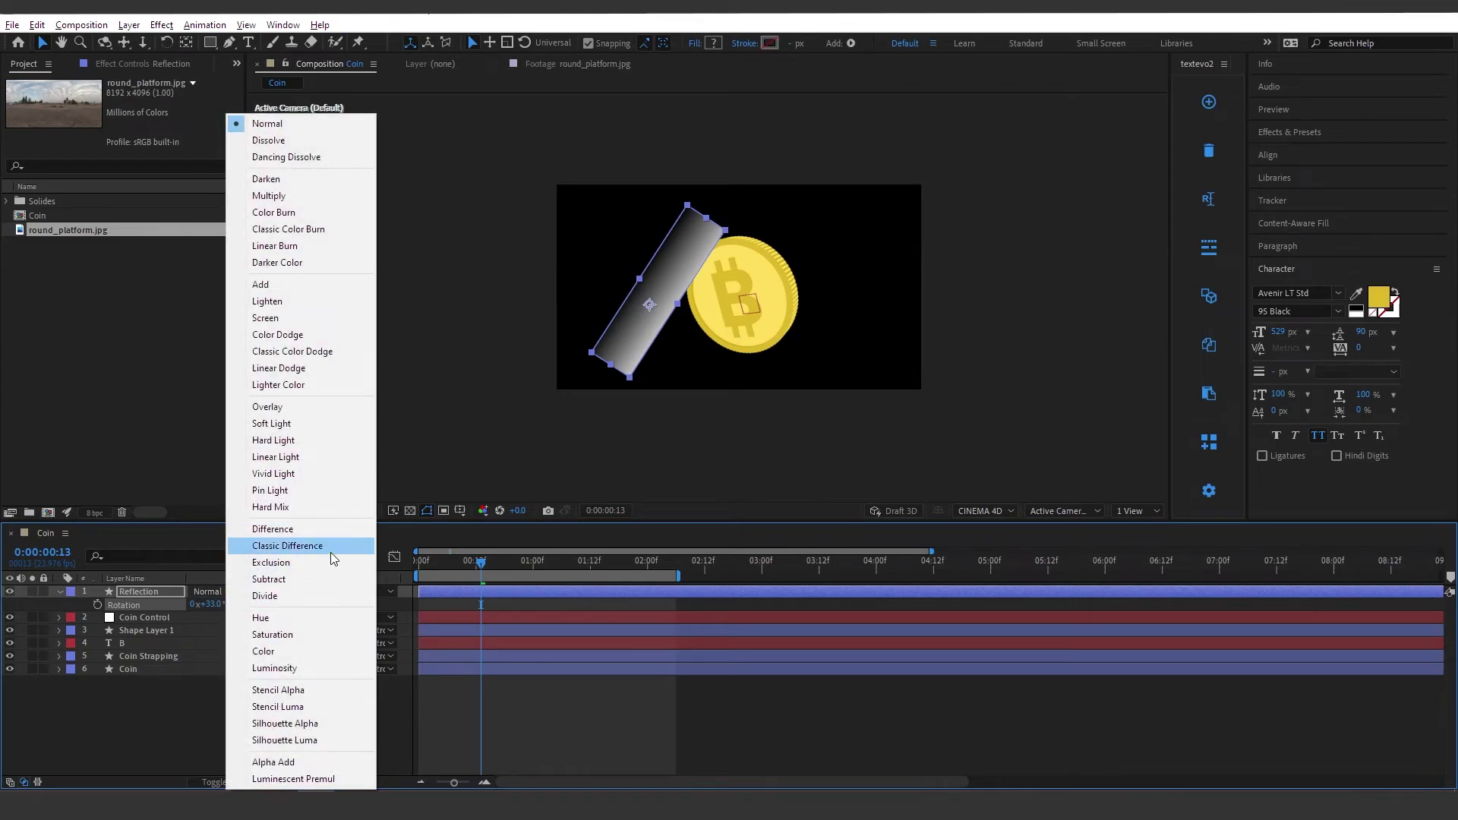
left_click(293, 284)
left_click_drag(658, 322, 627, 311)
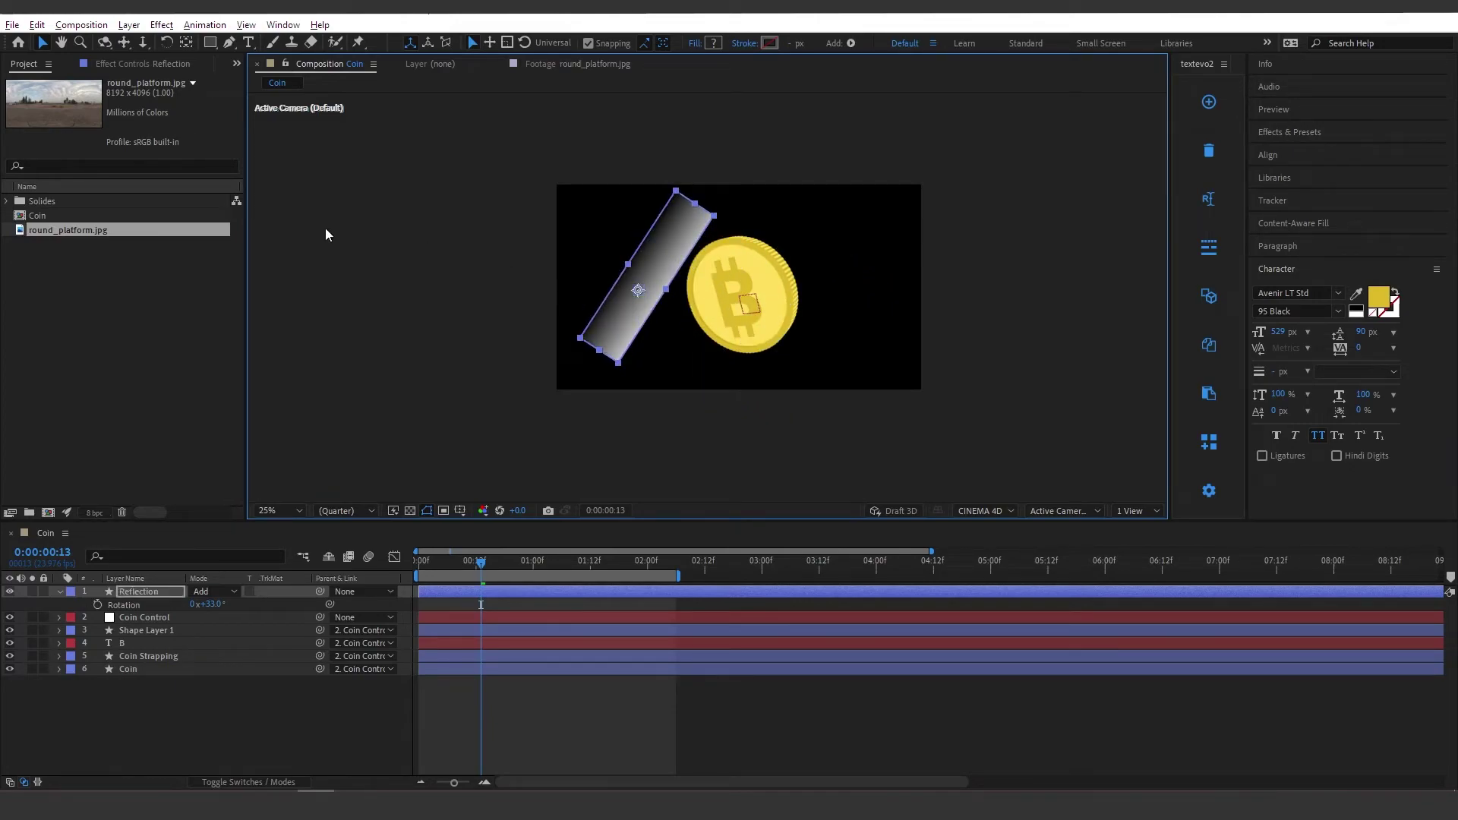
Step: Keyframe Reflection's Position at 0:00:00:13 and, at 0:00:01:05, move the strip across the coin to about 1416, 858
left_click(145, 604)
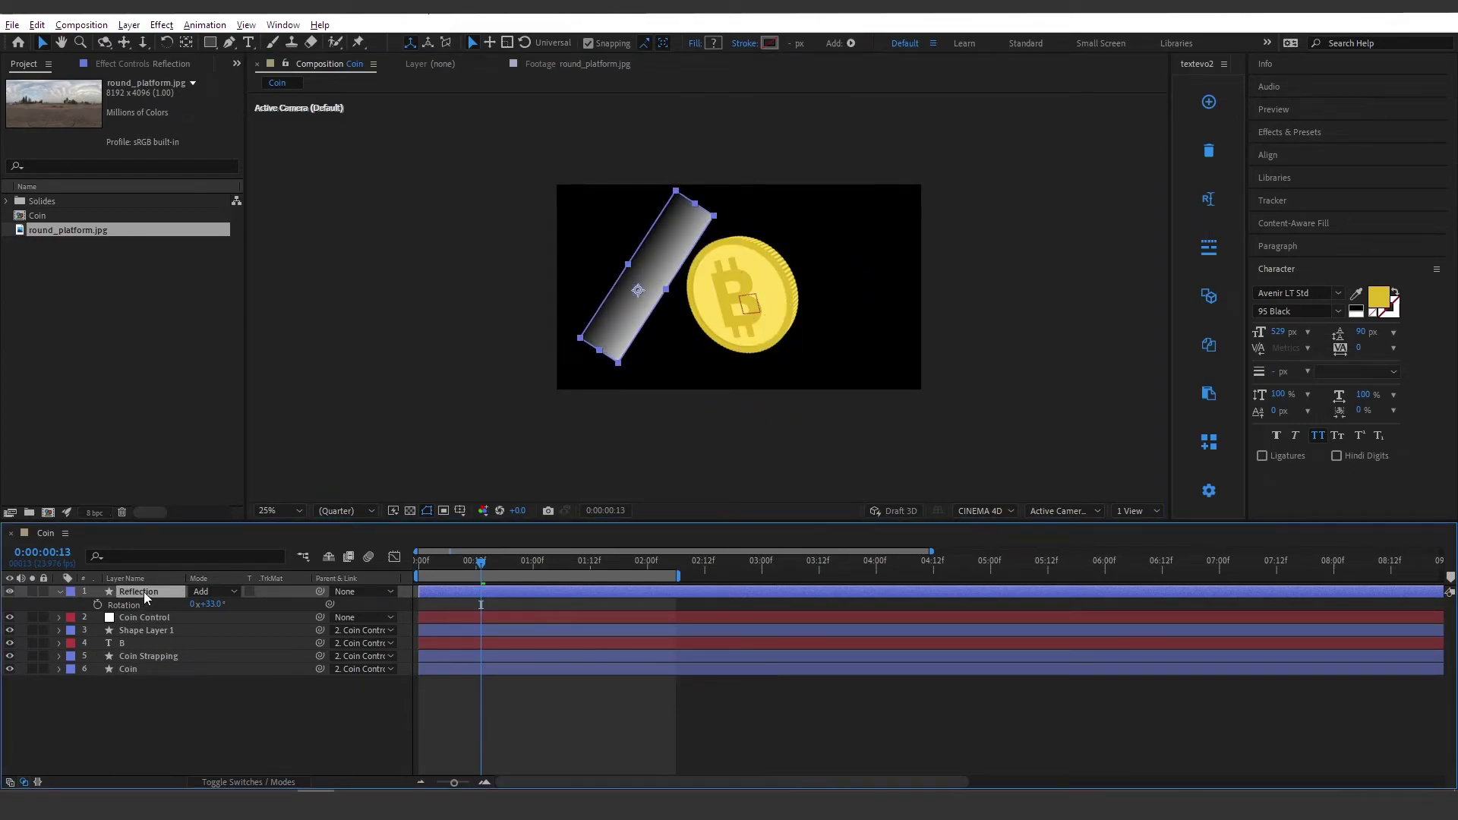
key("alt+shift+p")
left_click_drag(481, 564, 559, 565)
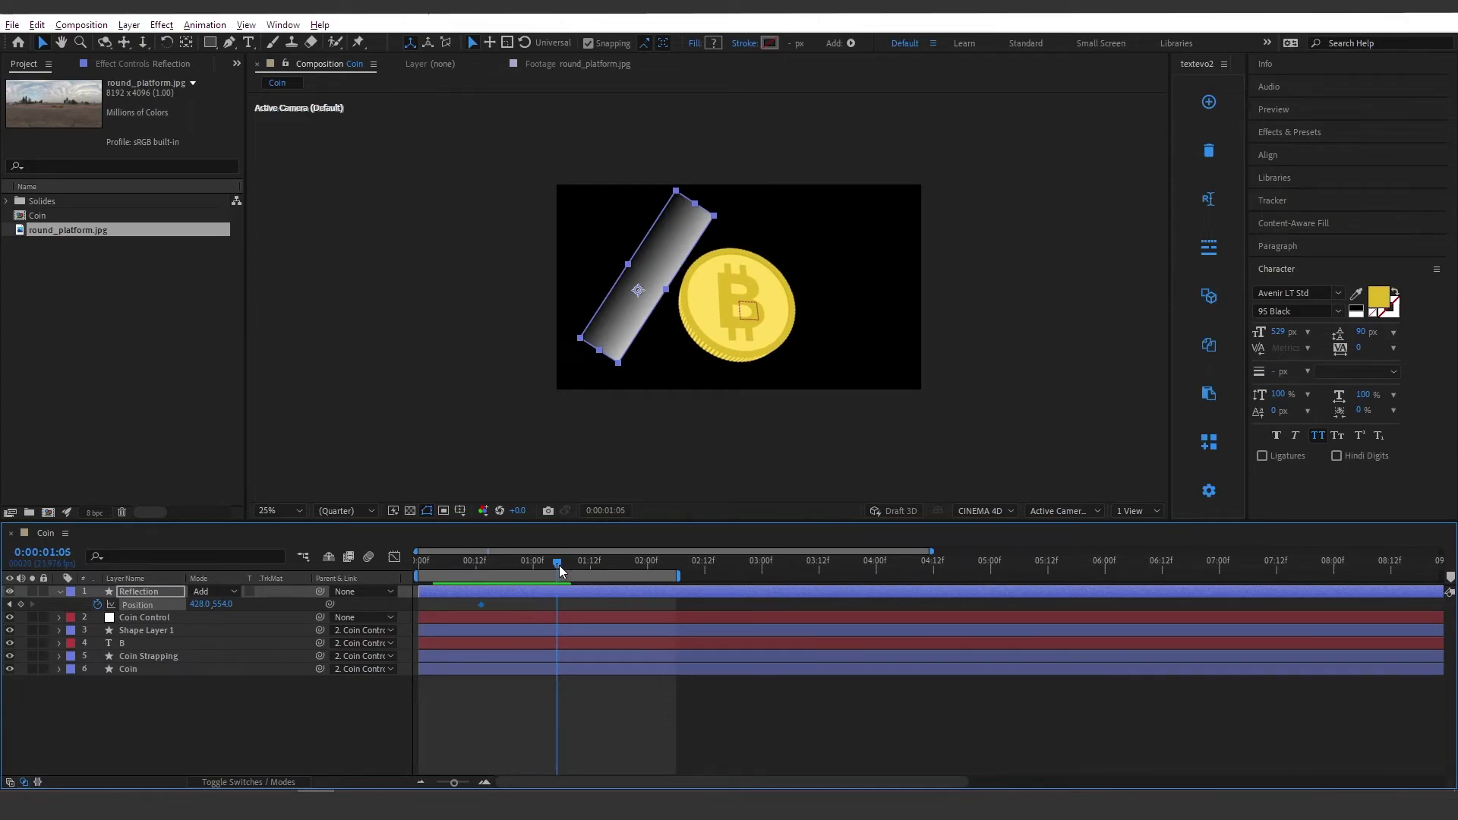
left_click_drag(659, 275, 849, 335)
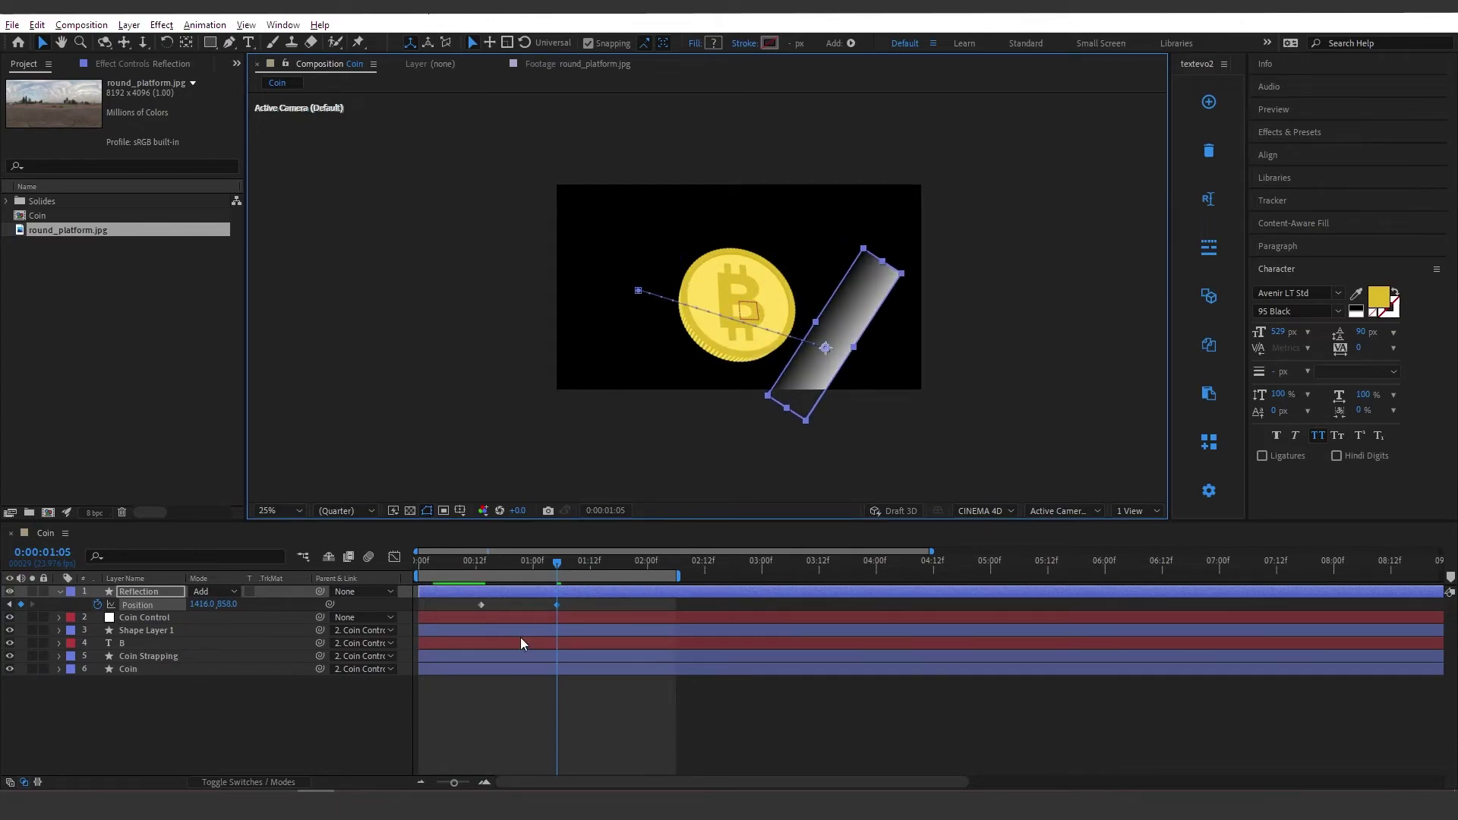
Step: Preview the reflection strip's sweep across the coin from about 0:00:00:09
left_click(452, 691)
left_click_drag(554, 563, 461, 566)
key("space")
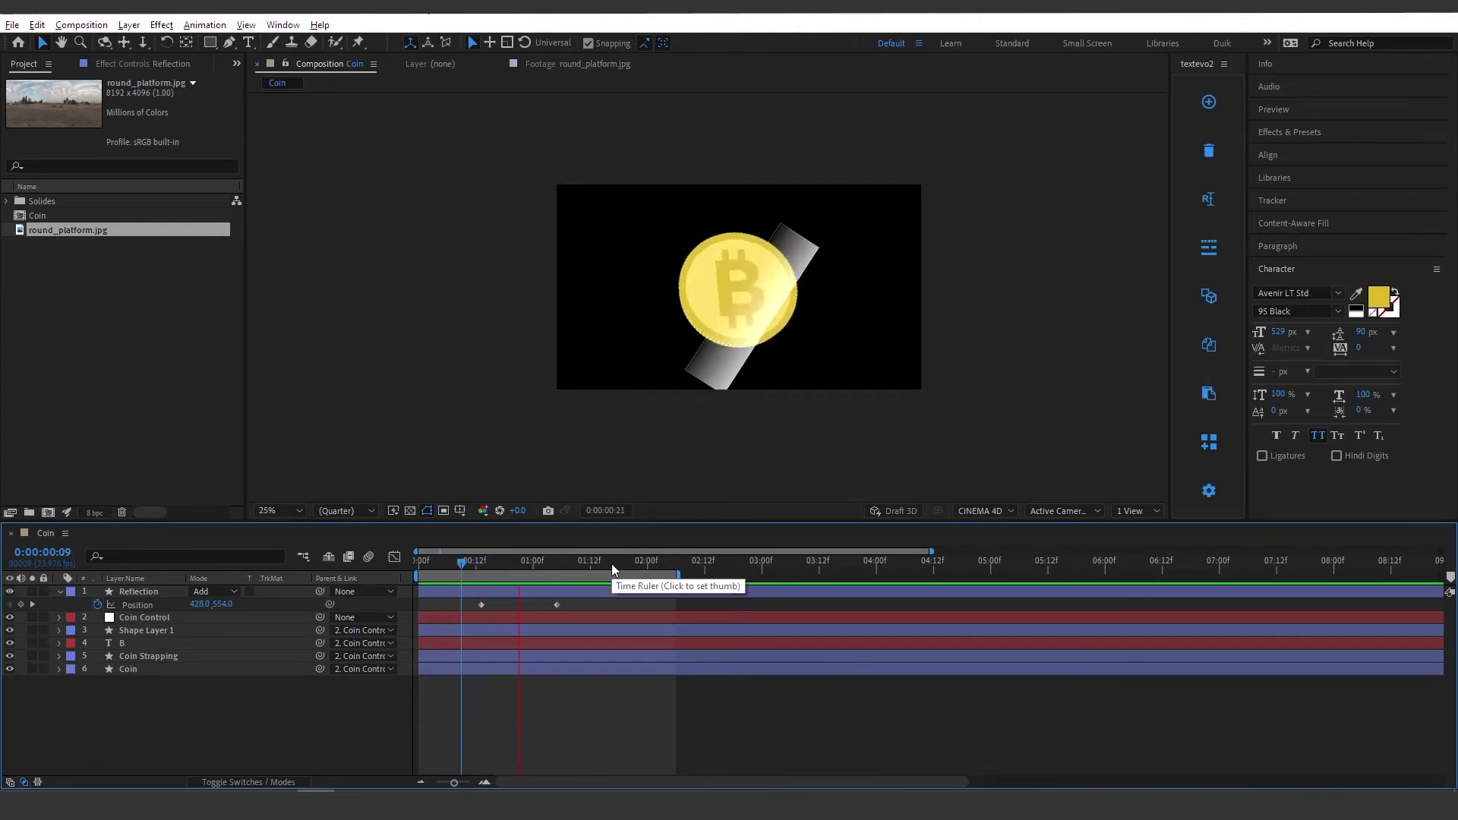
key("space")
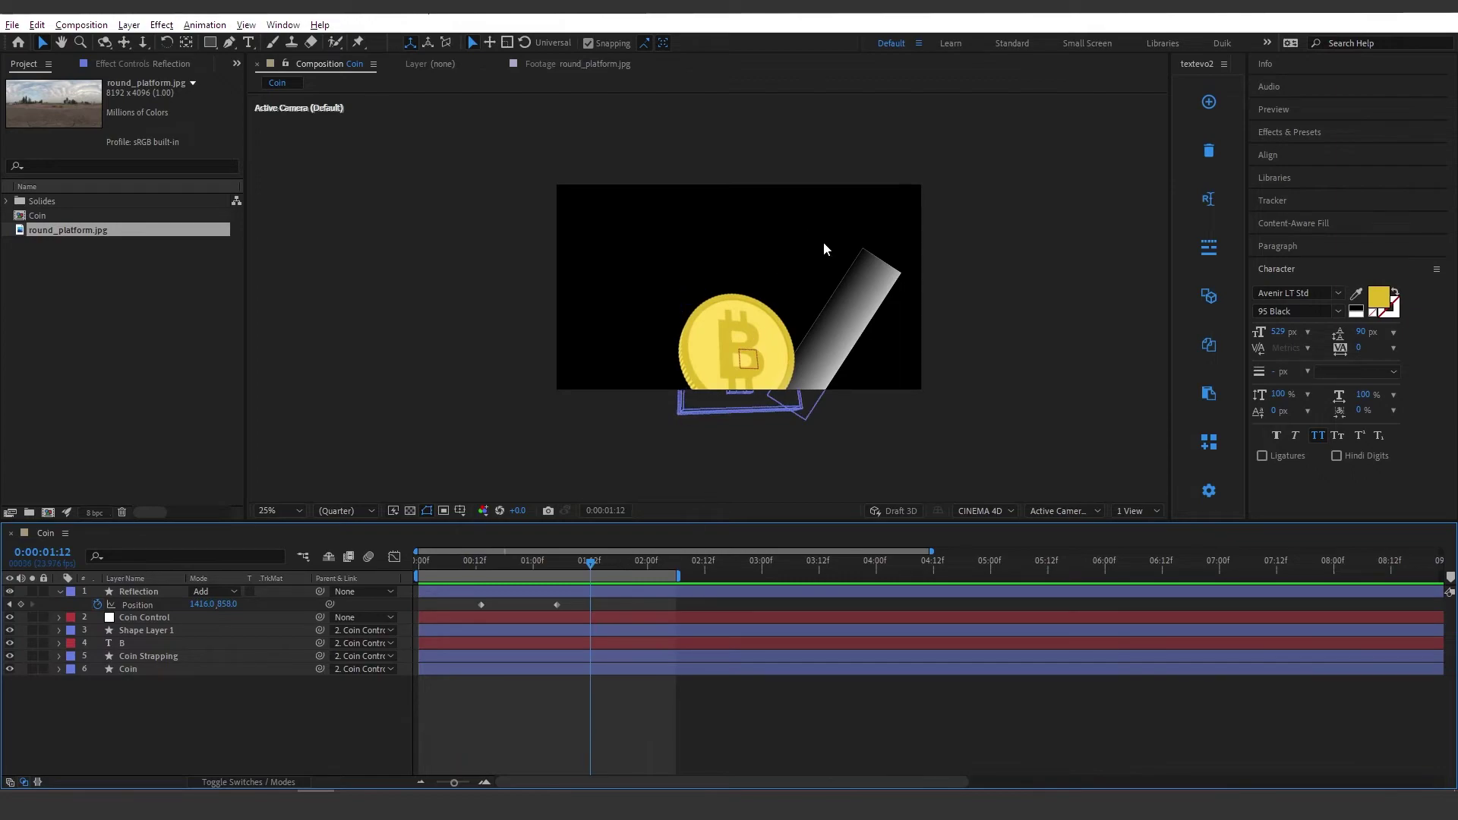
Step: At 0:00:01:05, move the Reflection strip farther from the coin to about 1596, 870
left_click_drag(583, 568, 560, 570)
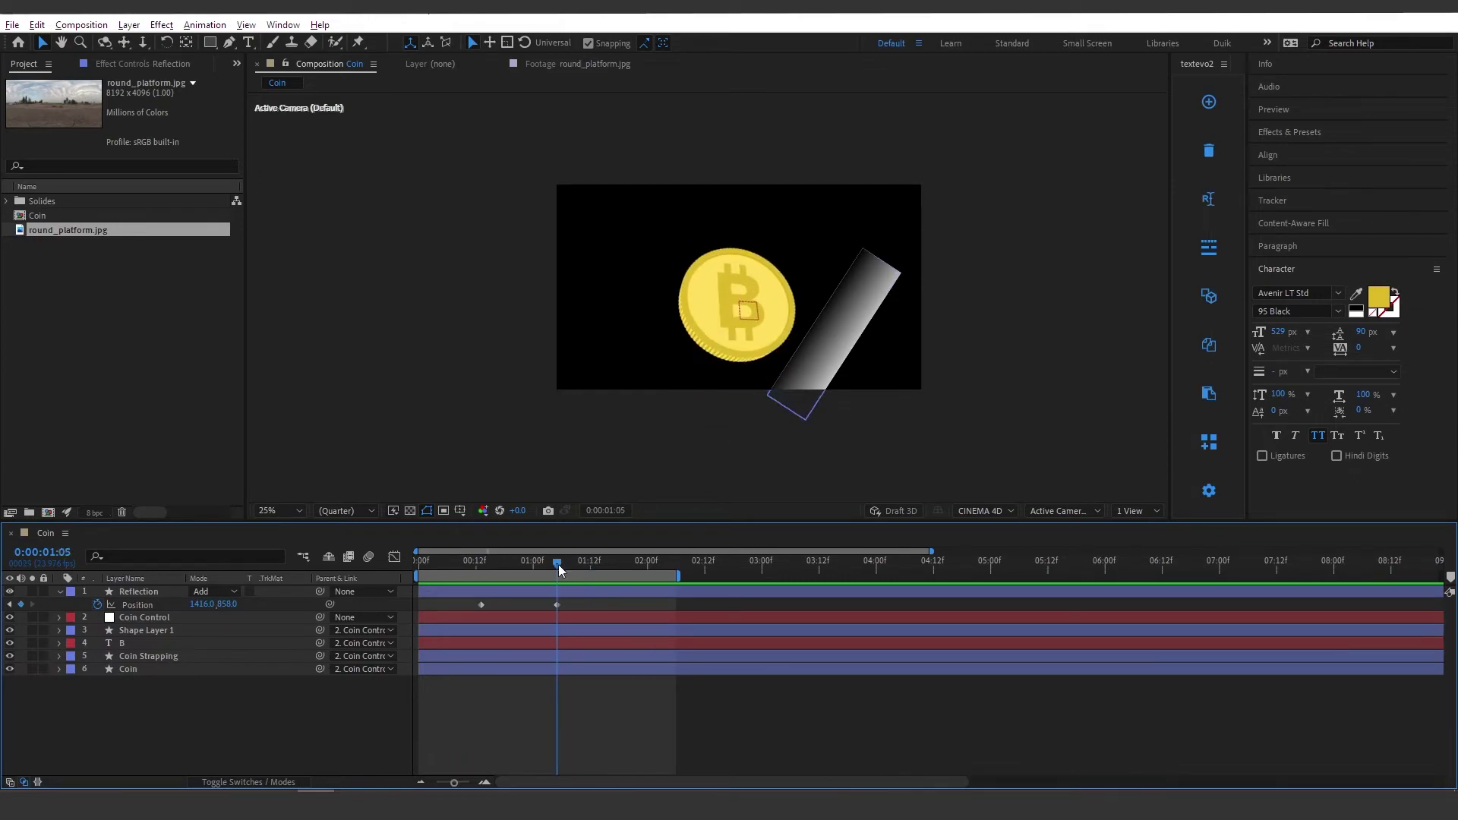
left_click(808, 372)
left_click_drag(819, 375, 850, 369)
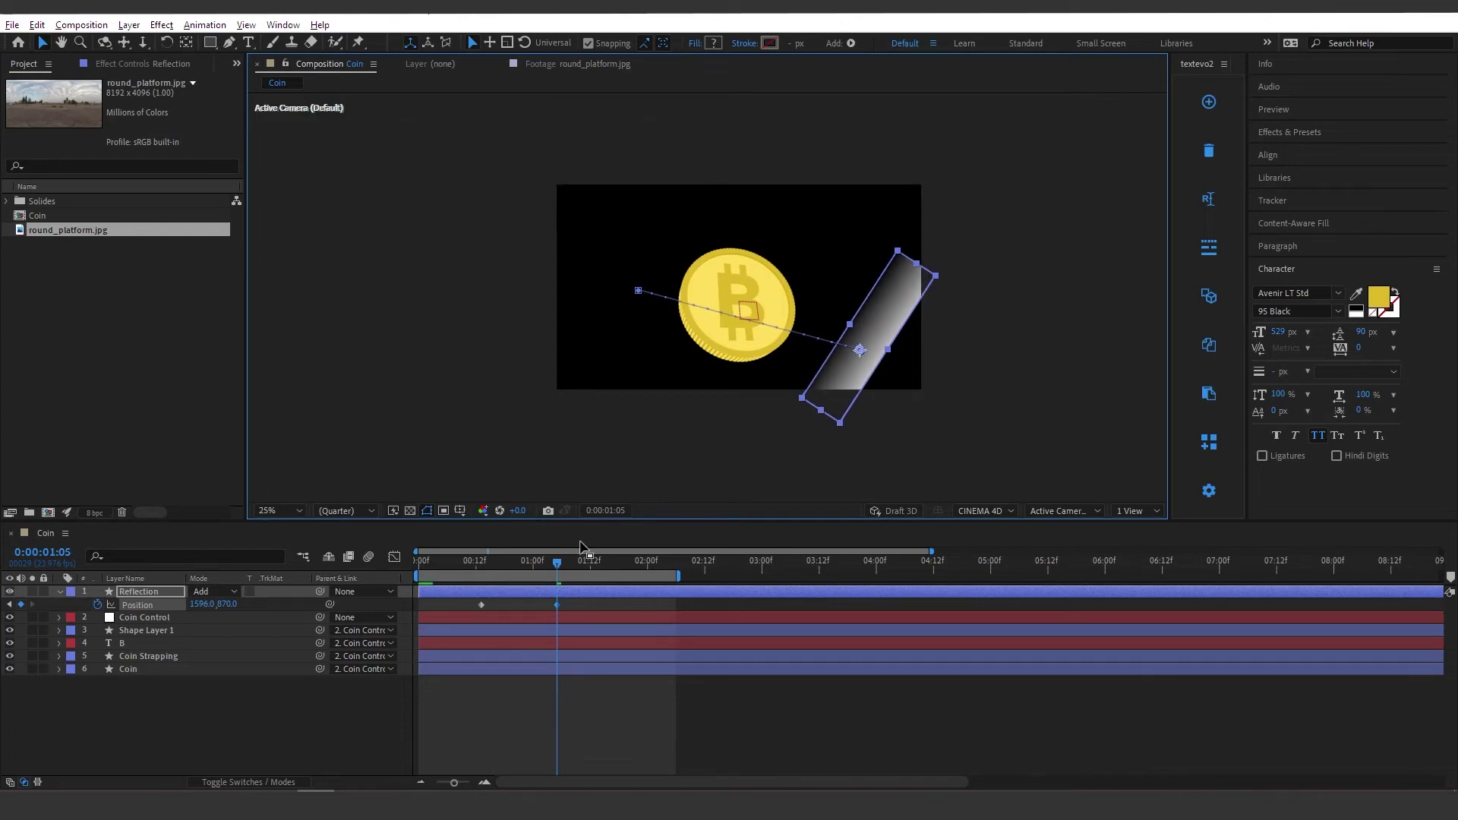
Step: Select both Reflection Position keyframes and apply Easy Ease to them in the speed graph
left_click_drag(562, 562, 472, 607)
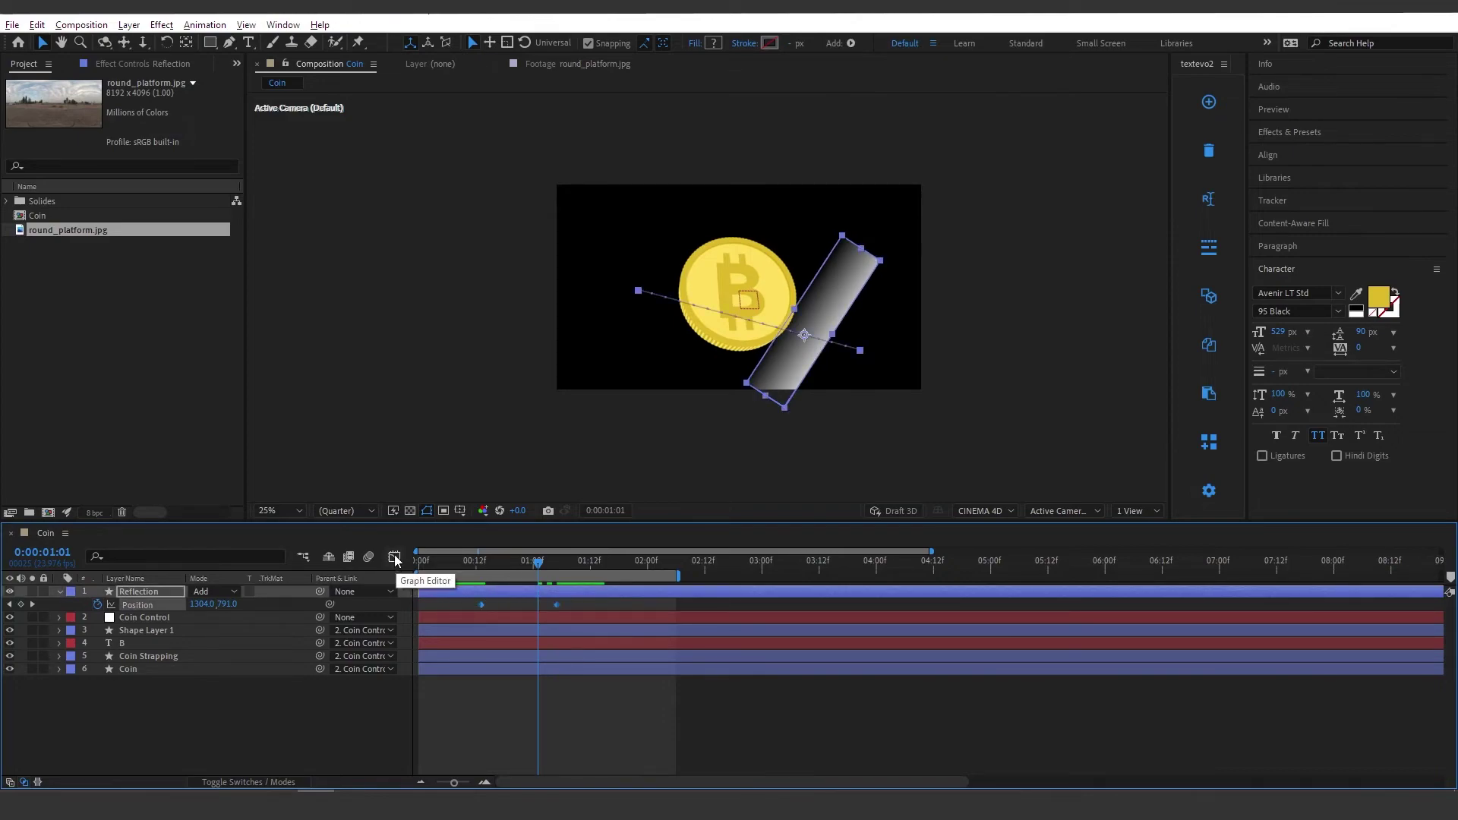
left_click(394, 557)
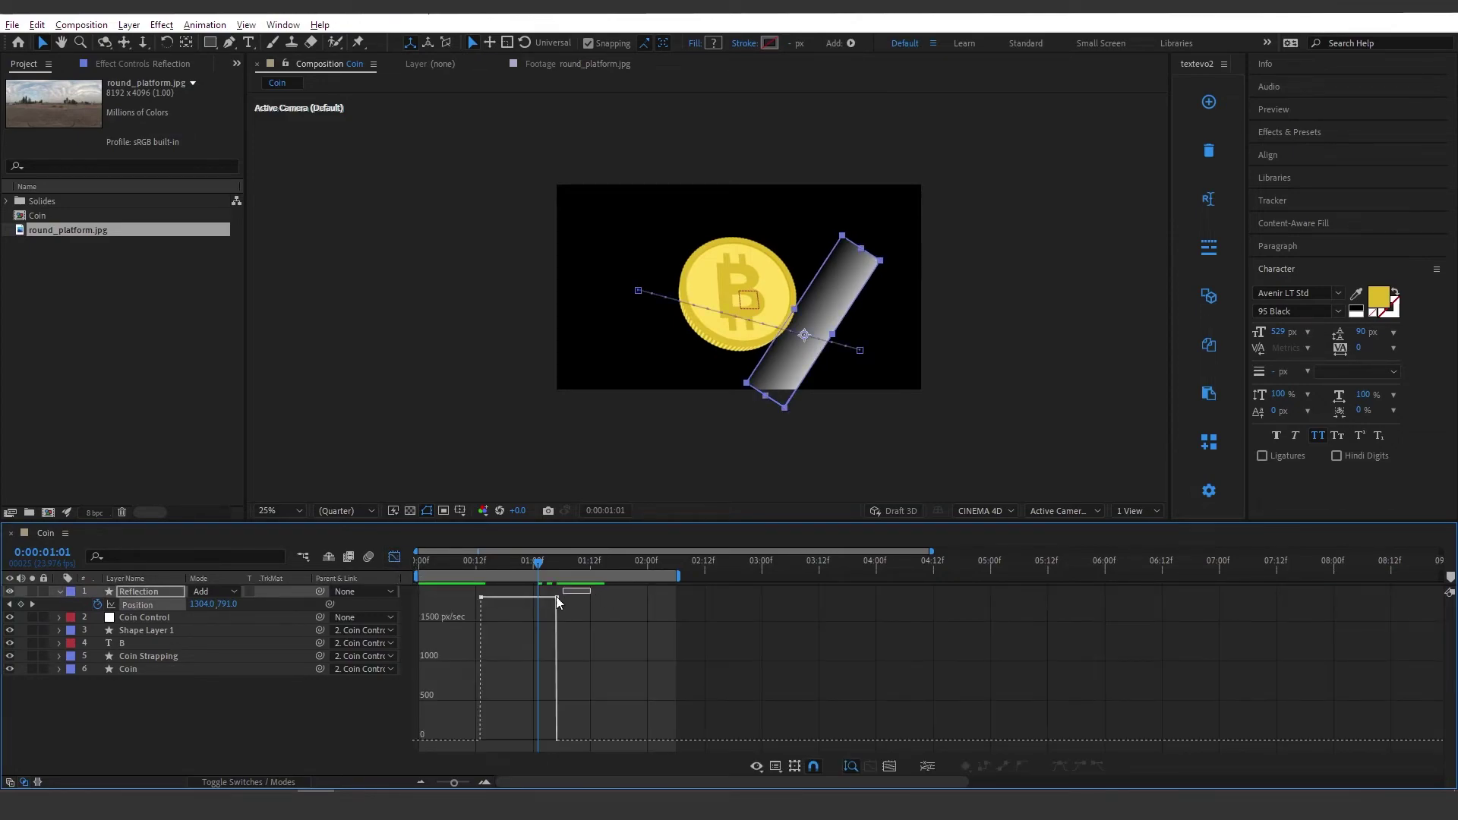
left_click_drag(479, 618, 480, 617)
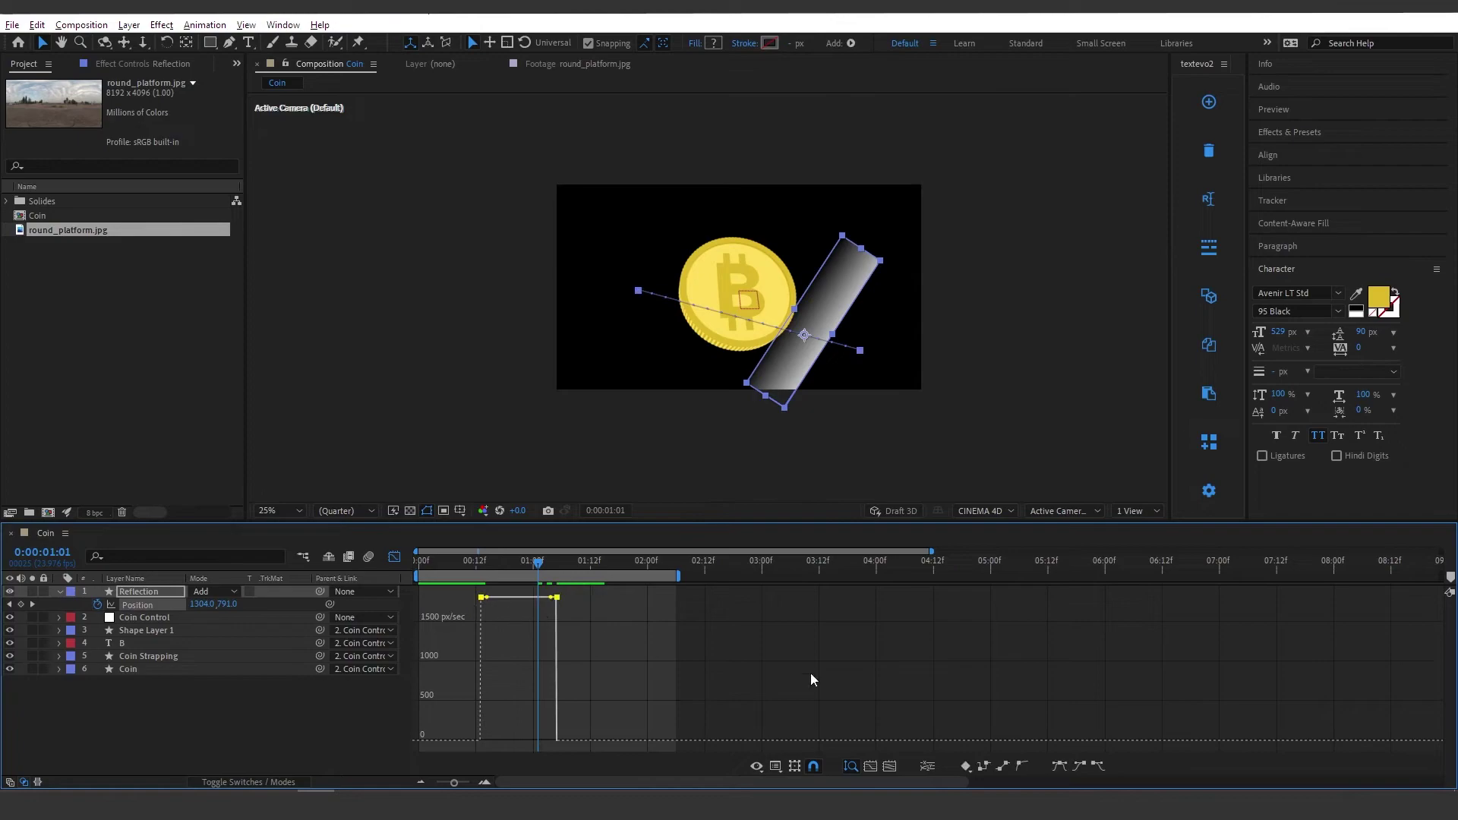
left_click(1059, 767)
left_click_drag(603, 716, 542, 741)
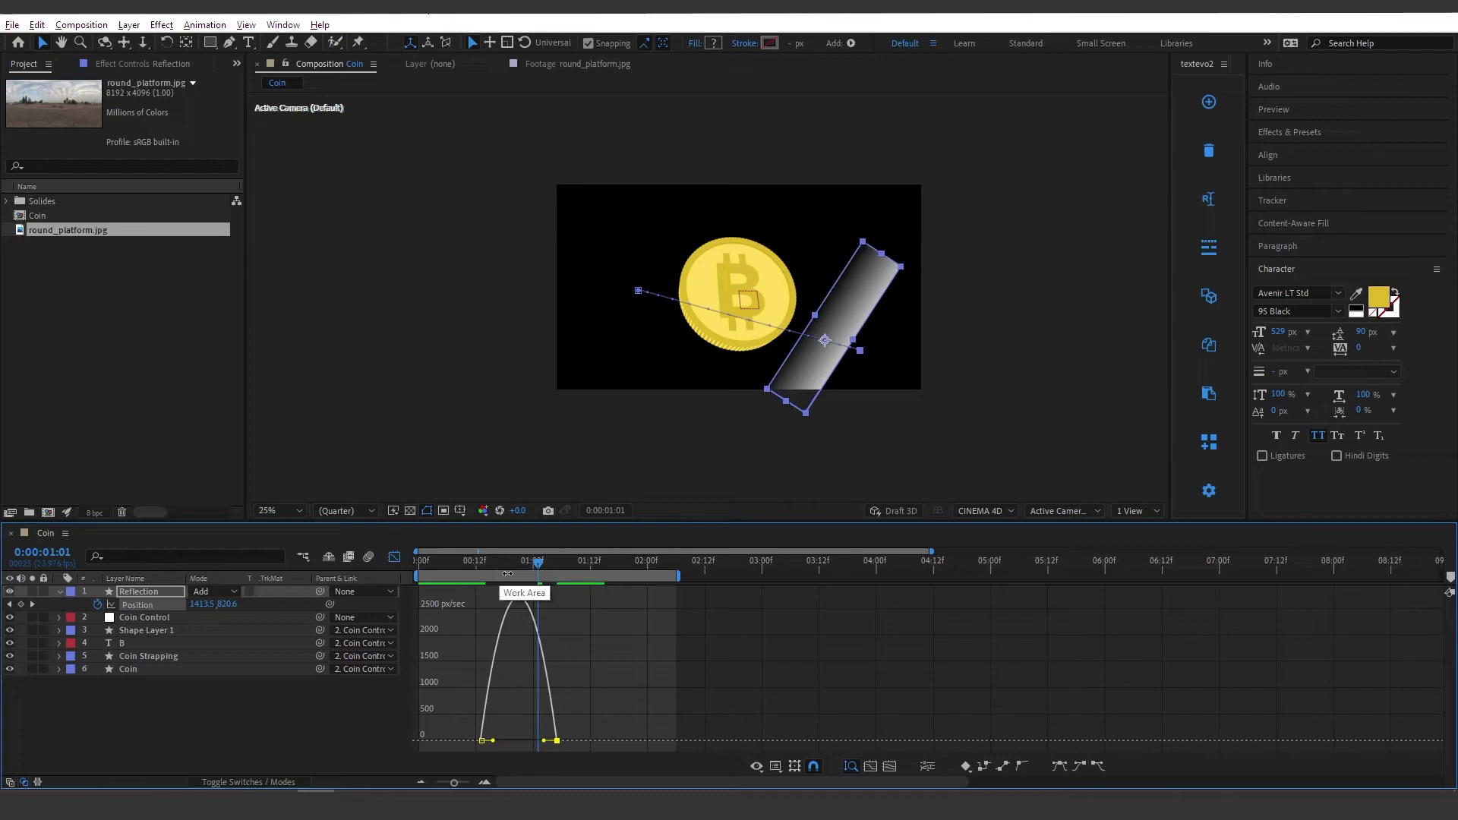
Step: Lengthen the end Position keyframe's incoming speed handle for an early peak and shift the keyframes to about 0:00:00:08 and 0:00:01:03
left_click_drag(544, 741, 516, 741)
left_click(483, 571)
mouse_move(483, 571)
left_mouse_down()
mouse_move(530, 572)
mouse_move(481, 568)
left_mouse_up()
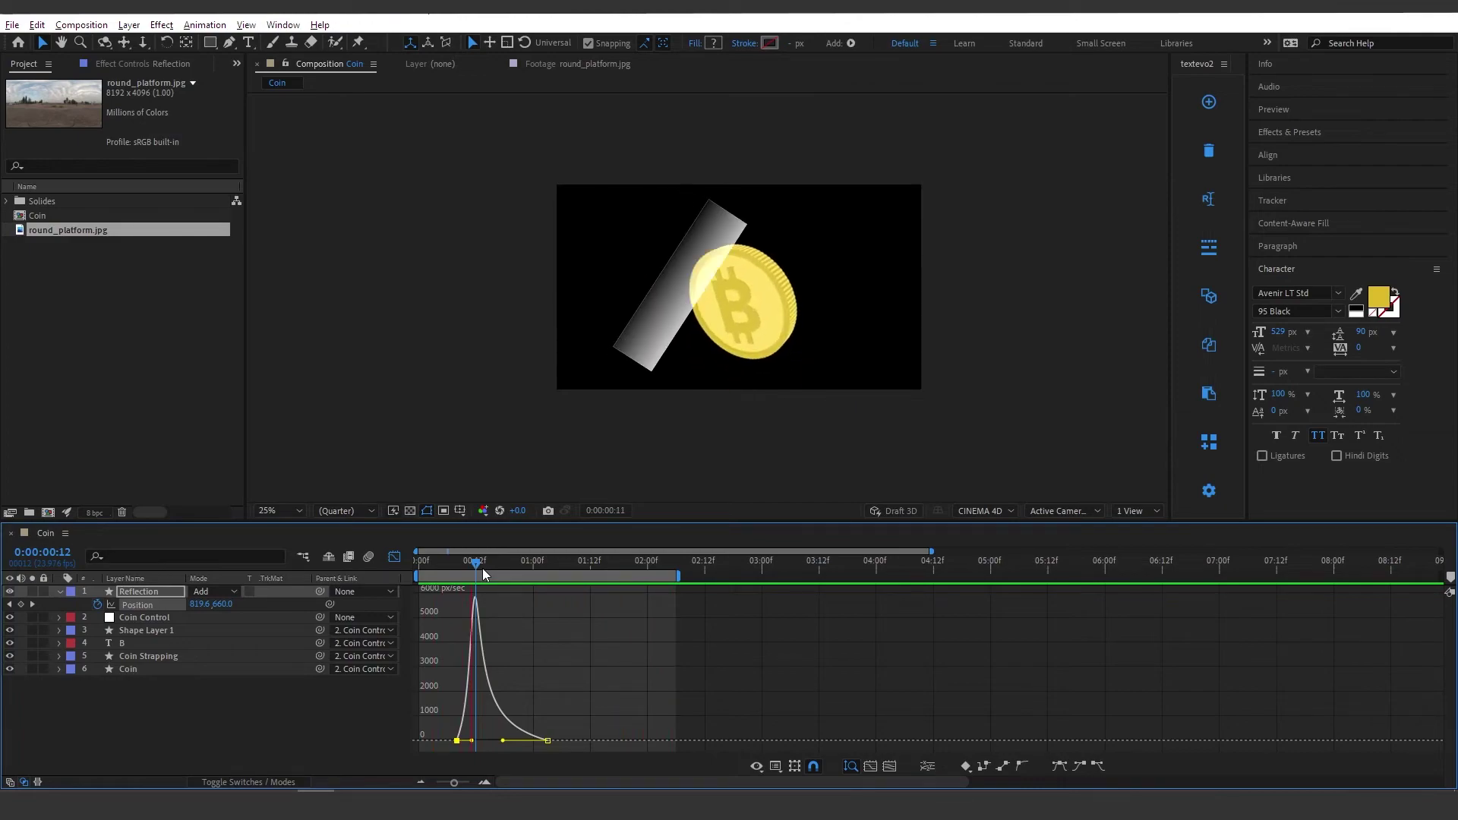
Step: Delay Reflection's ending Position keyframe to about 0:00:01:18 and preview the slower sweep
left_click_drag(481, 568, 587, 565)
left_click(547, 741)
left_click_drag(546, 740, 618, 737)
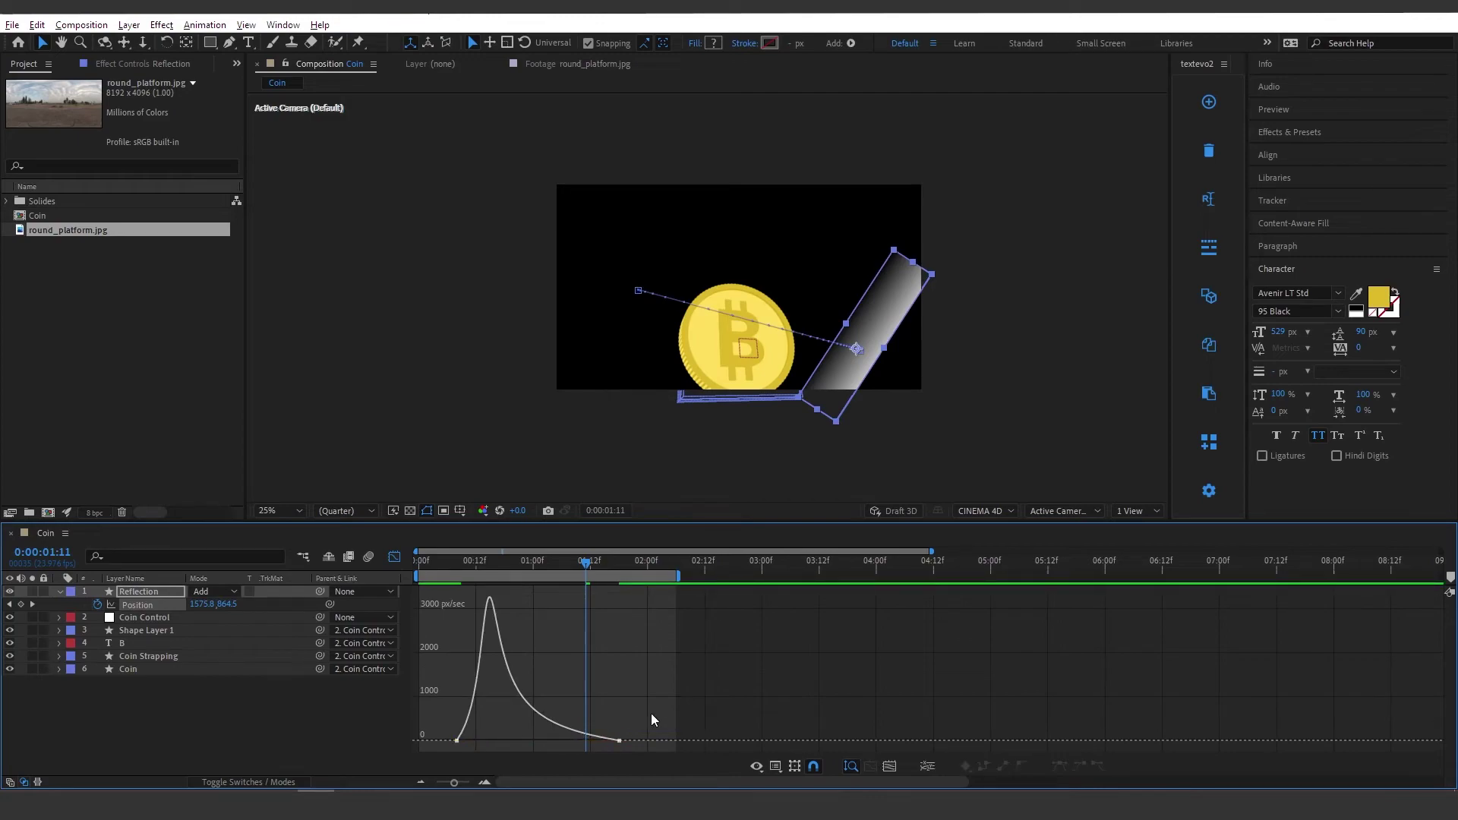
key("space")
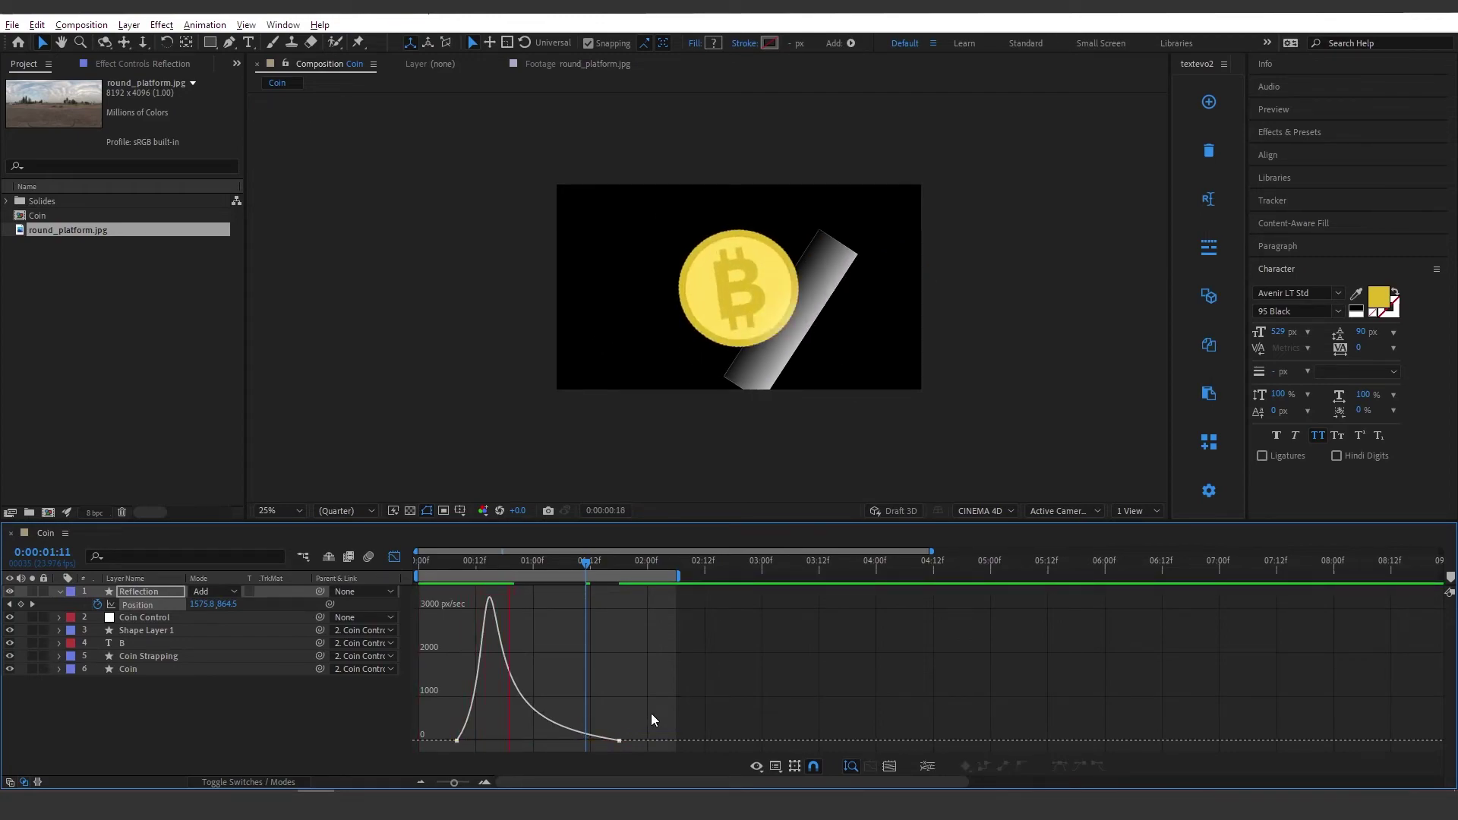
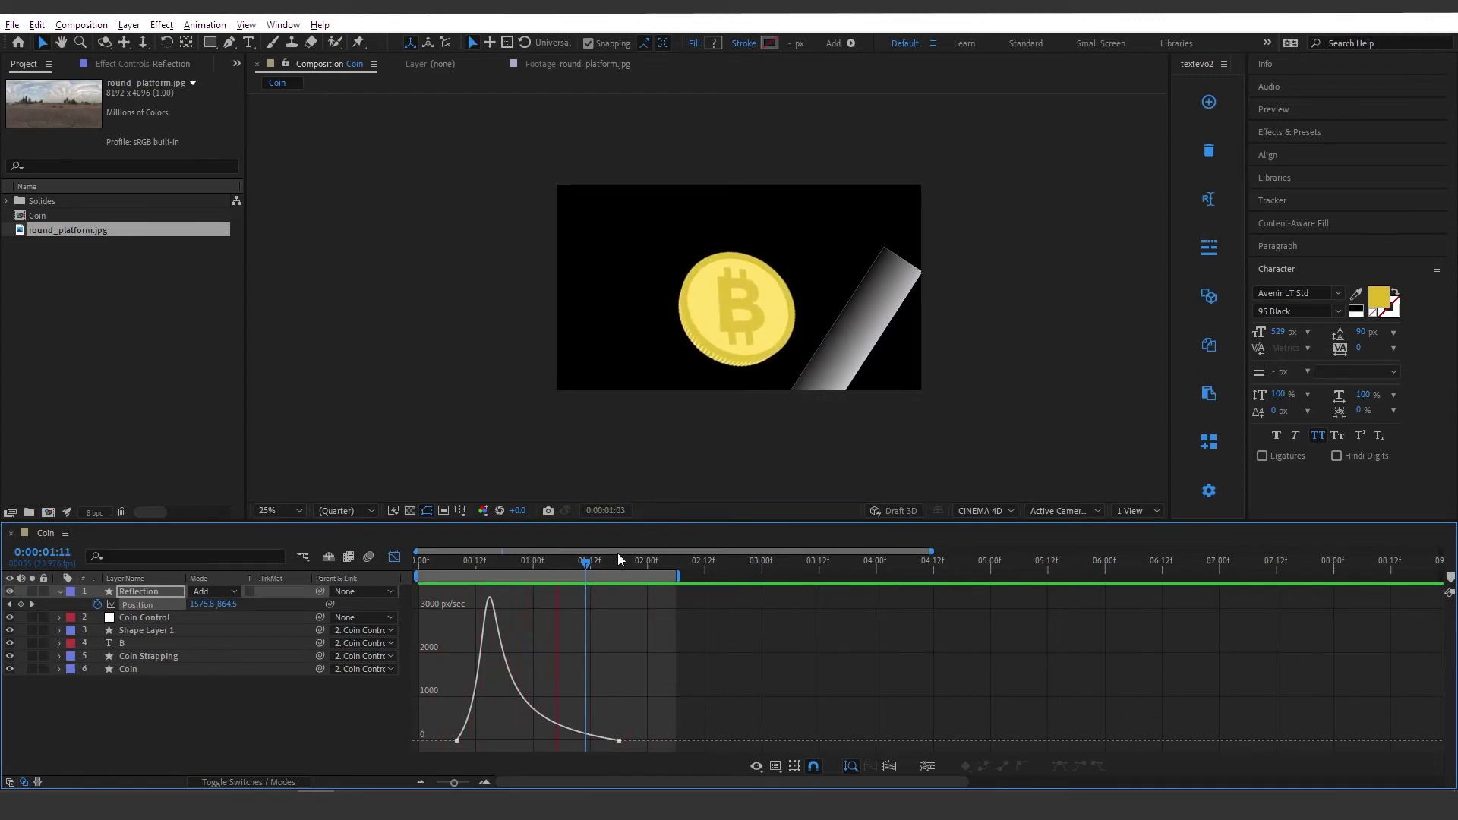
Step: Preserve underlying transparency on the Reflection layer so the strip shows only over the coin, and return to the keyframe view
key("space")
left_click(536, 568)
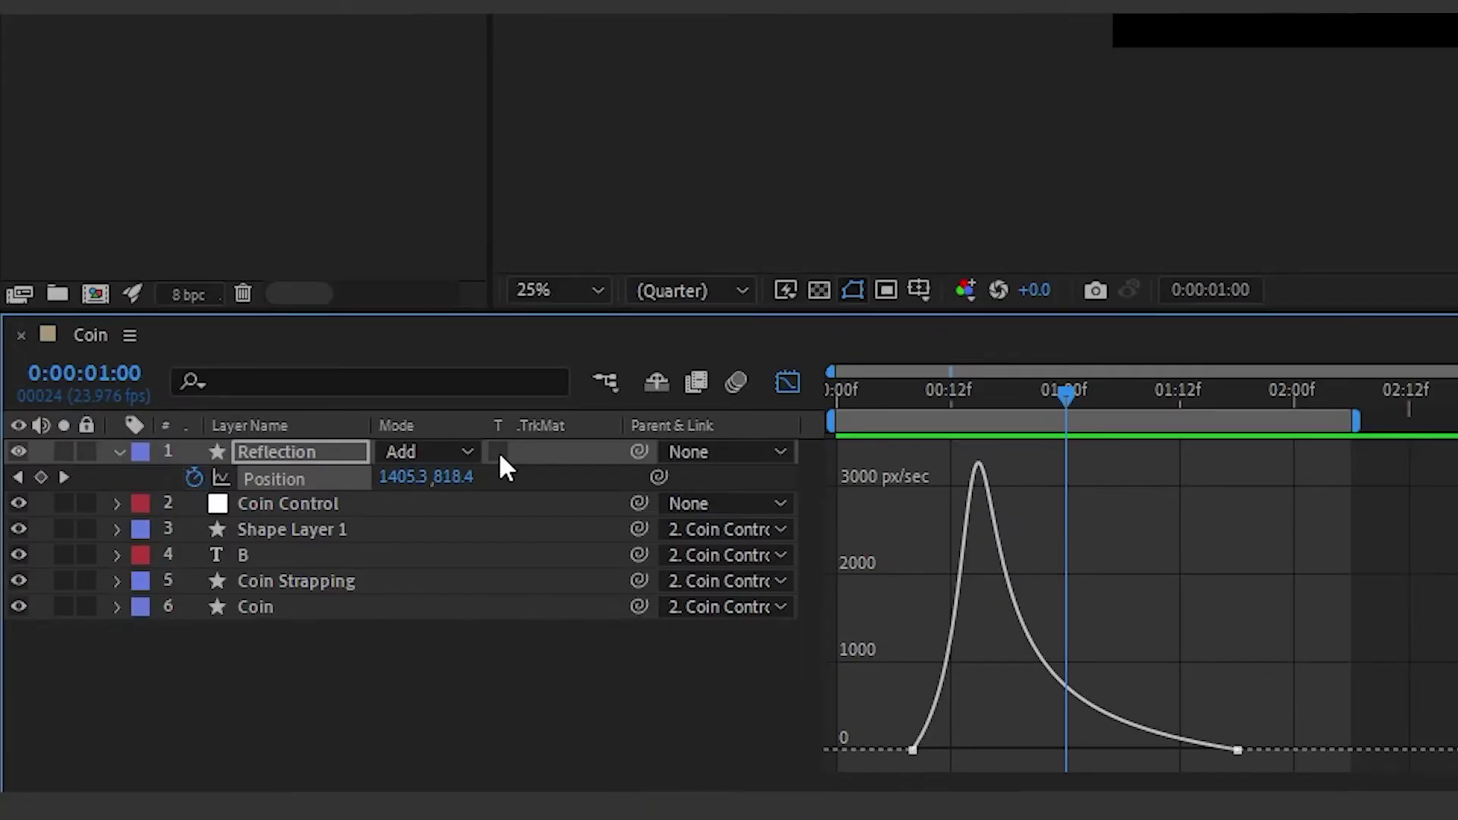
left_click(250, 591)
left_click(568, 718)
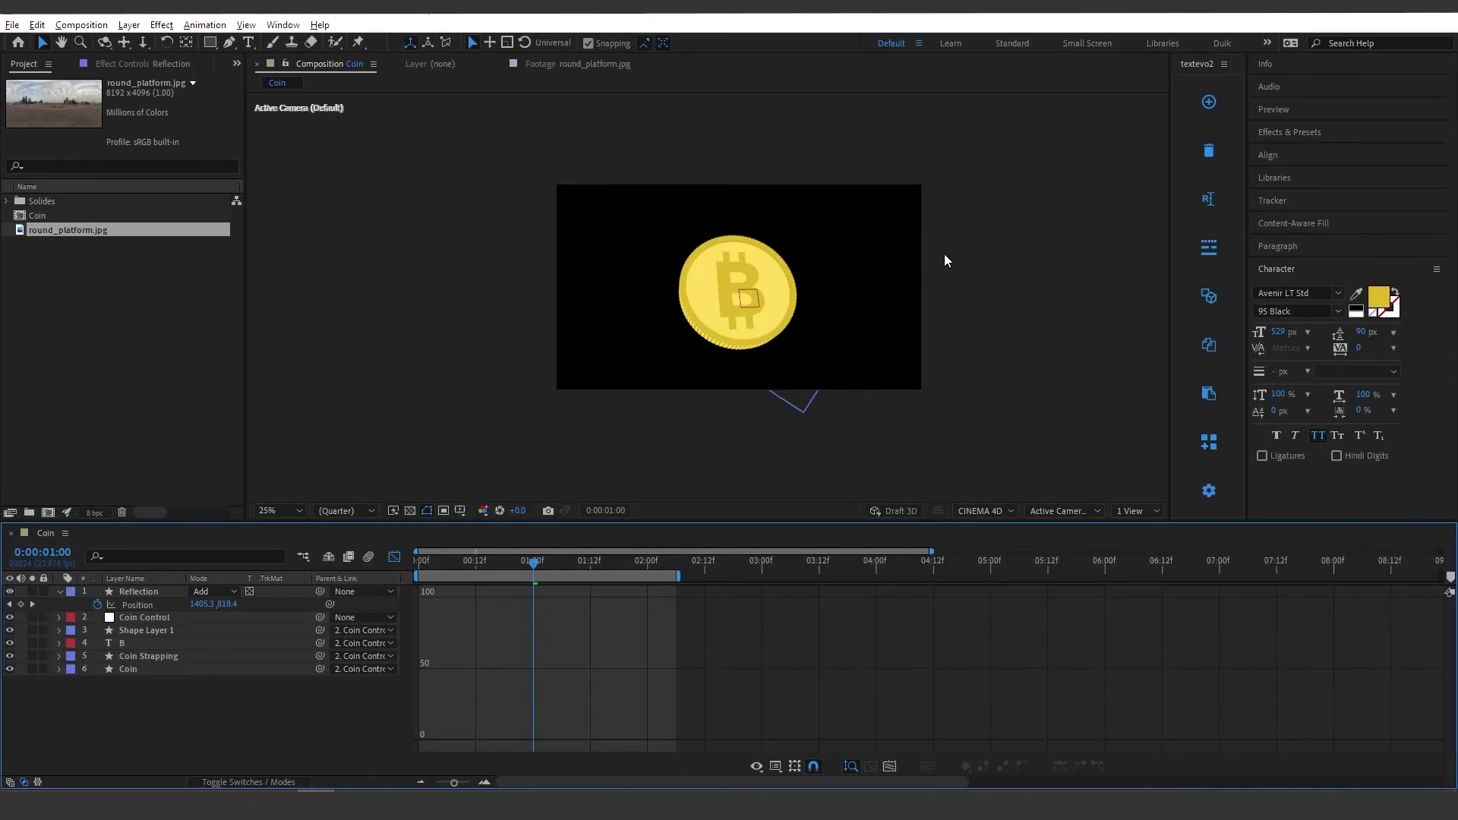
left_click(394, 558)
Step: Examine the clipped reflection on the coin at 0:00:00:14 against the transparency grid
left_click_drag(521, 568, 485, 575)
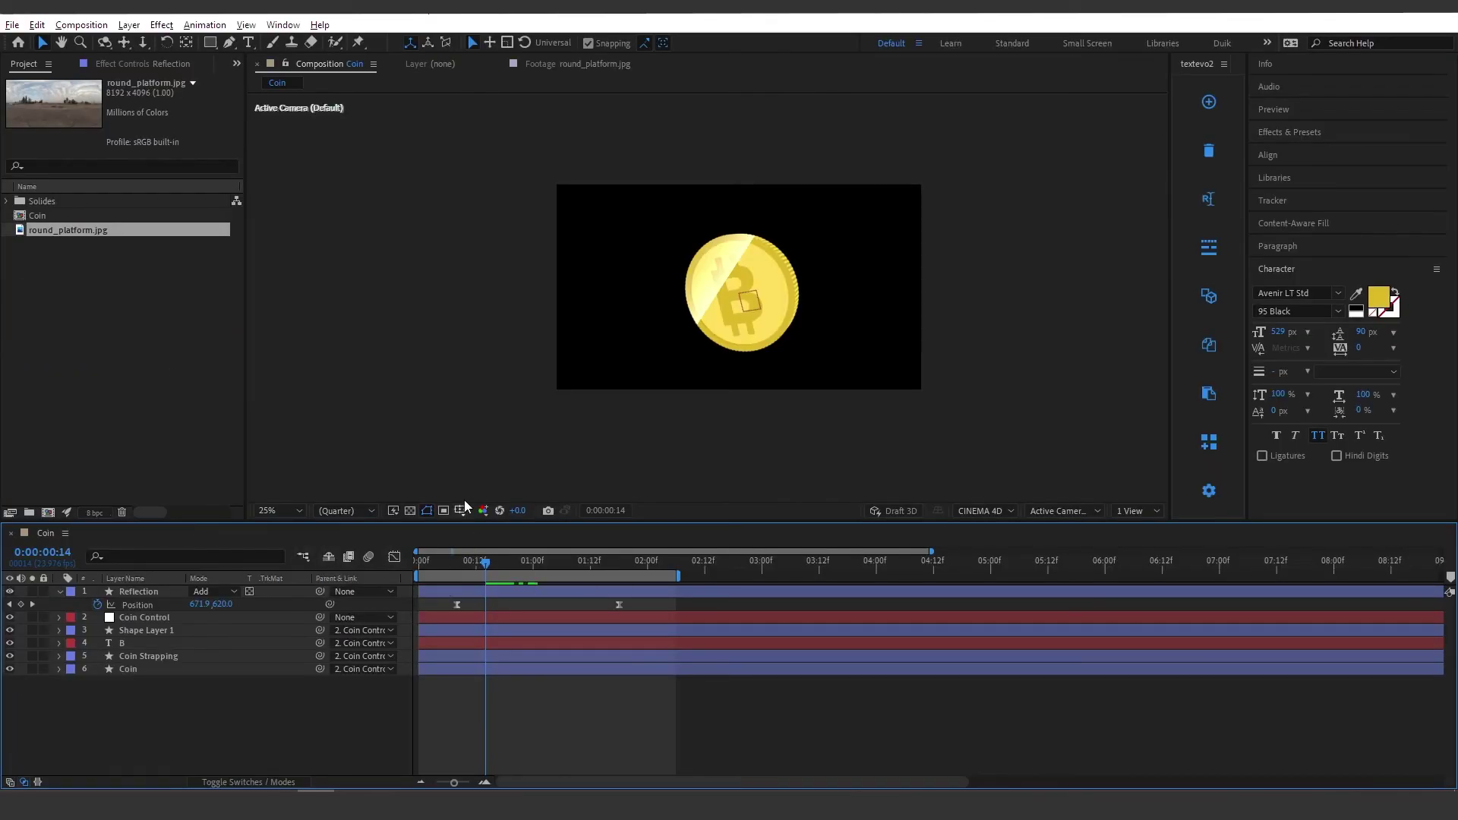
left_click(410, 511)
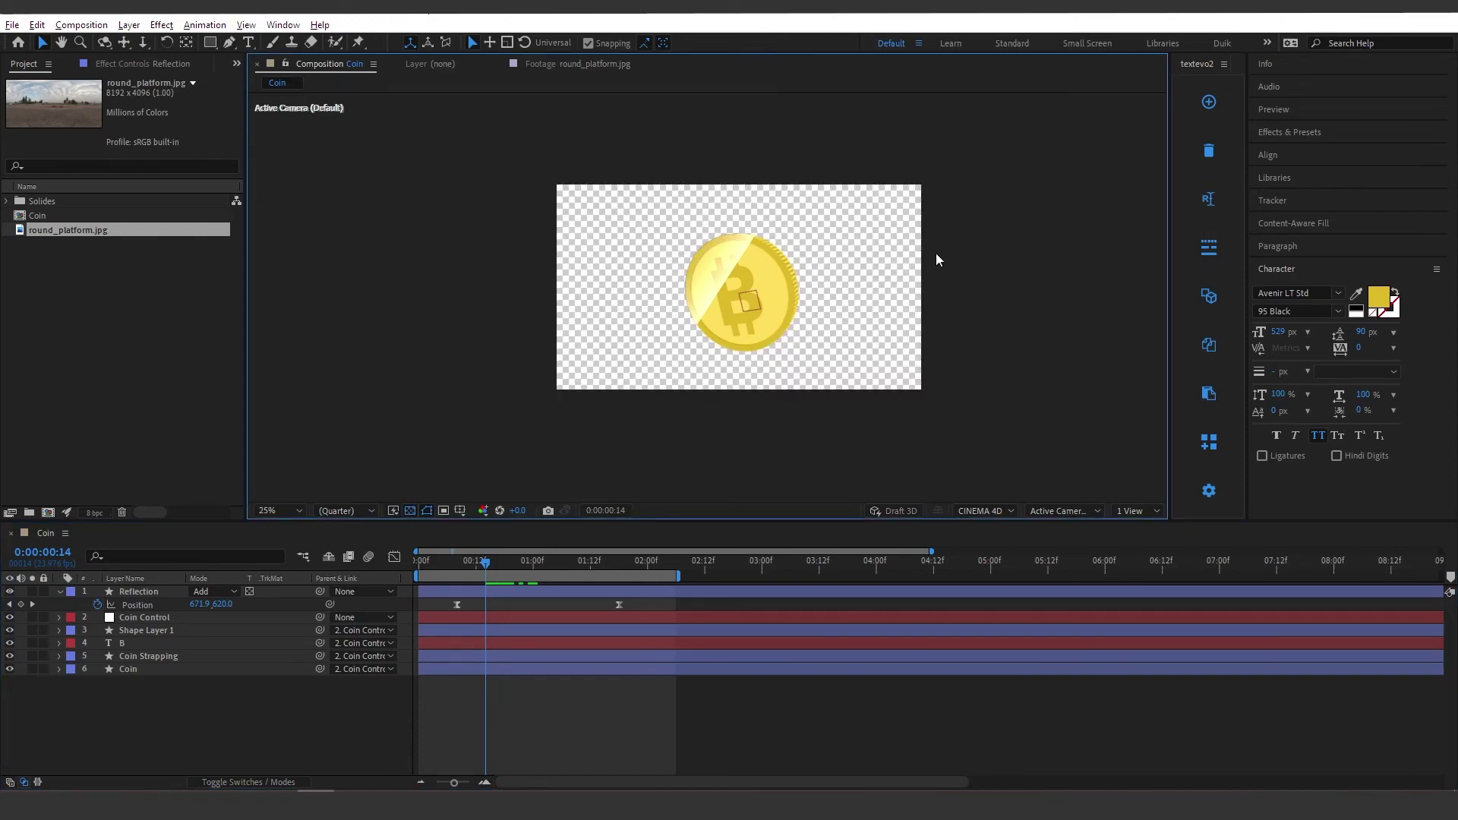
left_click(319, 770)
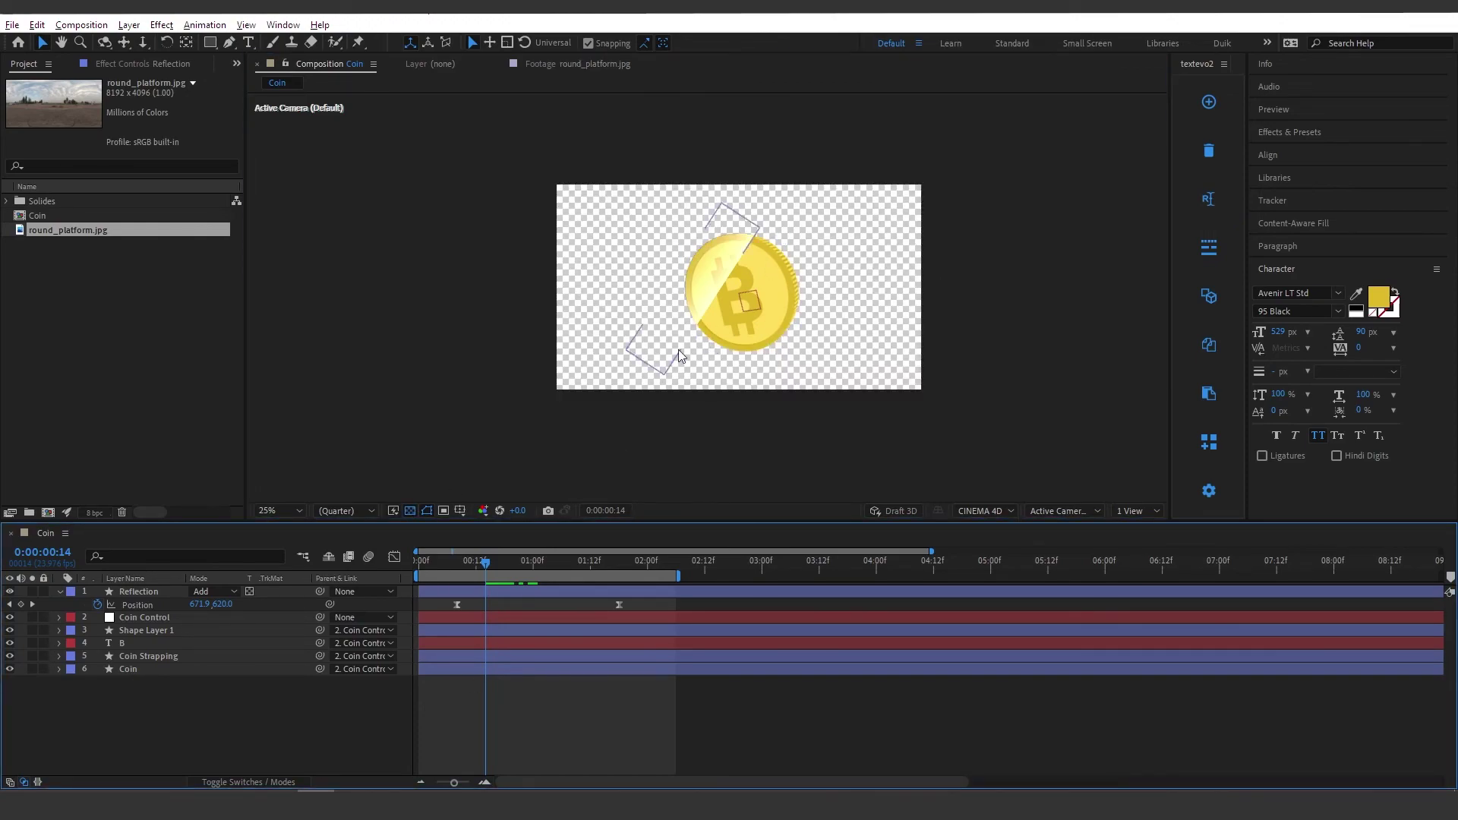
scroll(804, 346, "up", 2)
left_click_drag(813, 356, 765, 344)
Step: Add a black 1920 x 1080 px solid and place it beneath all the coin layers
right_click(310, 736)
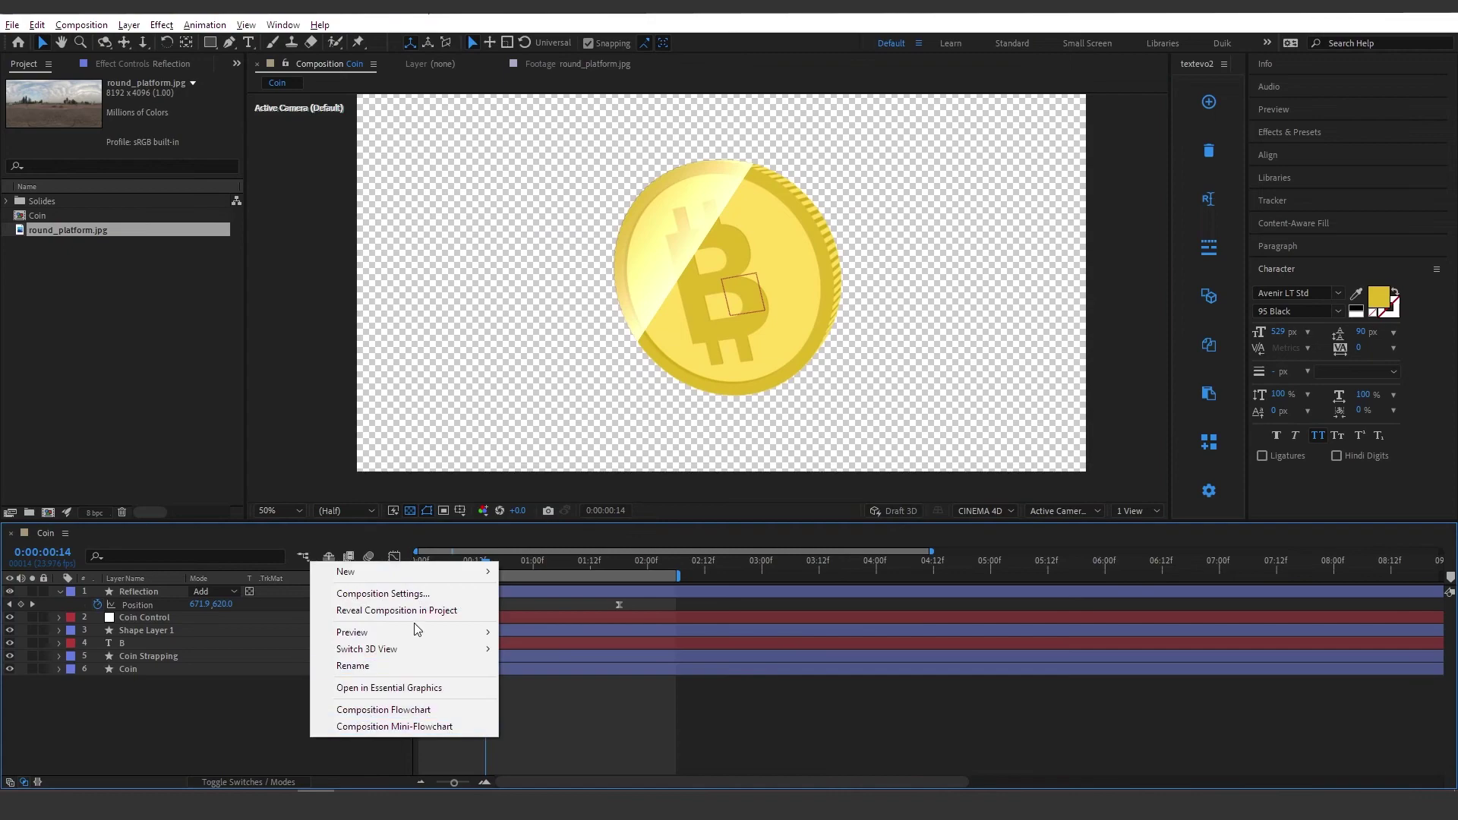
mouse_move(407, 576)
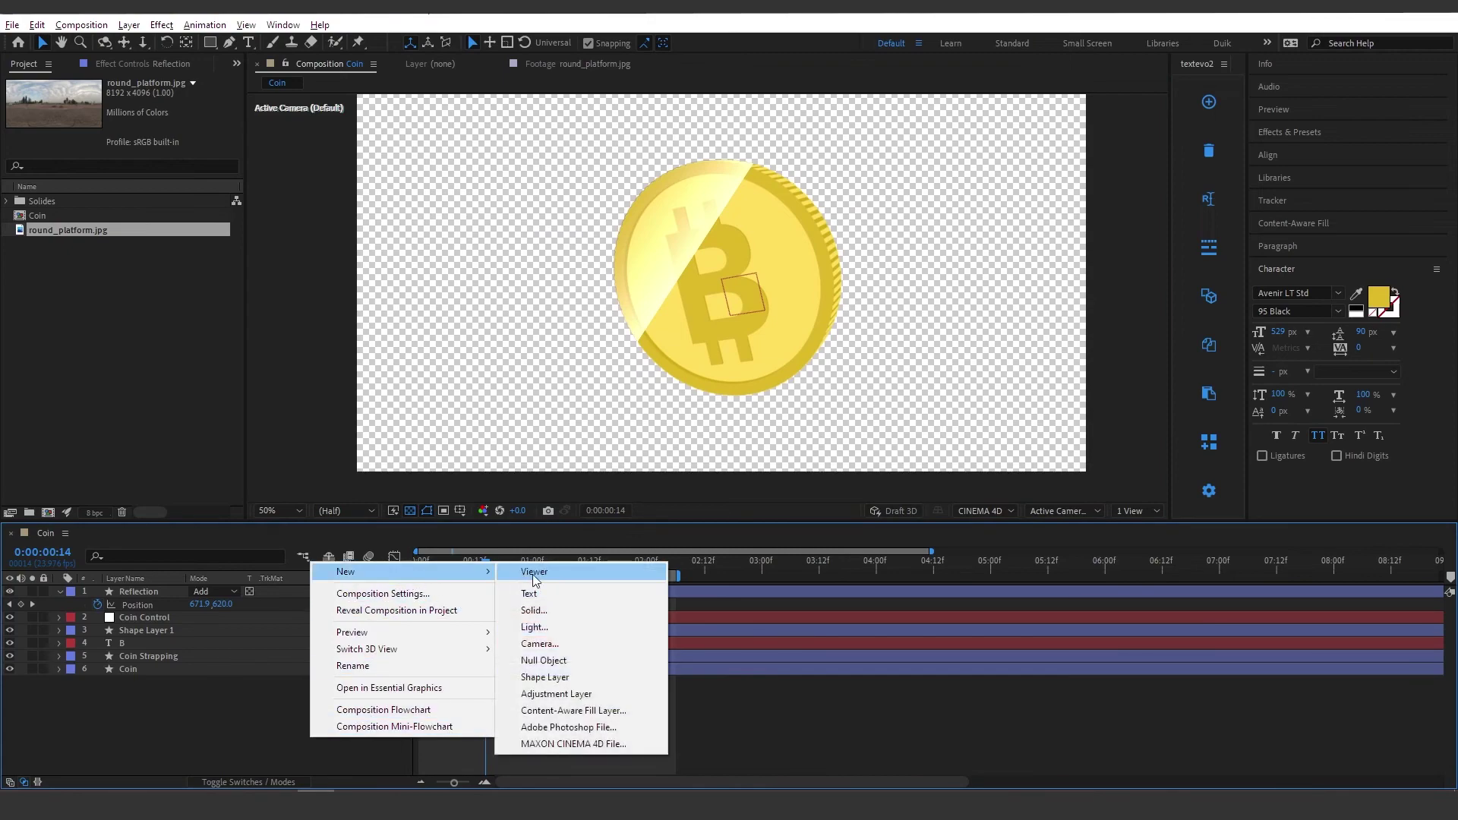
left_click(552, 615)
left_click(959, 431)
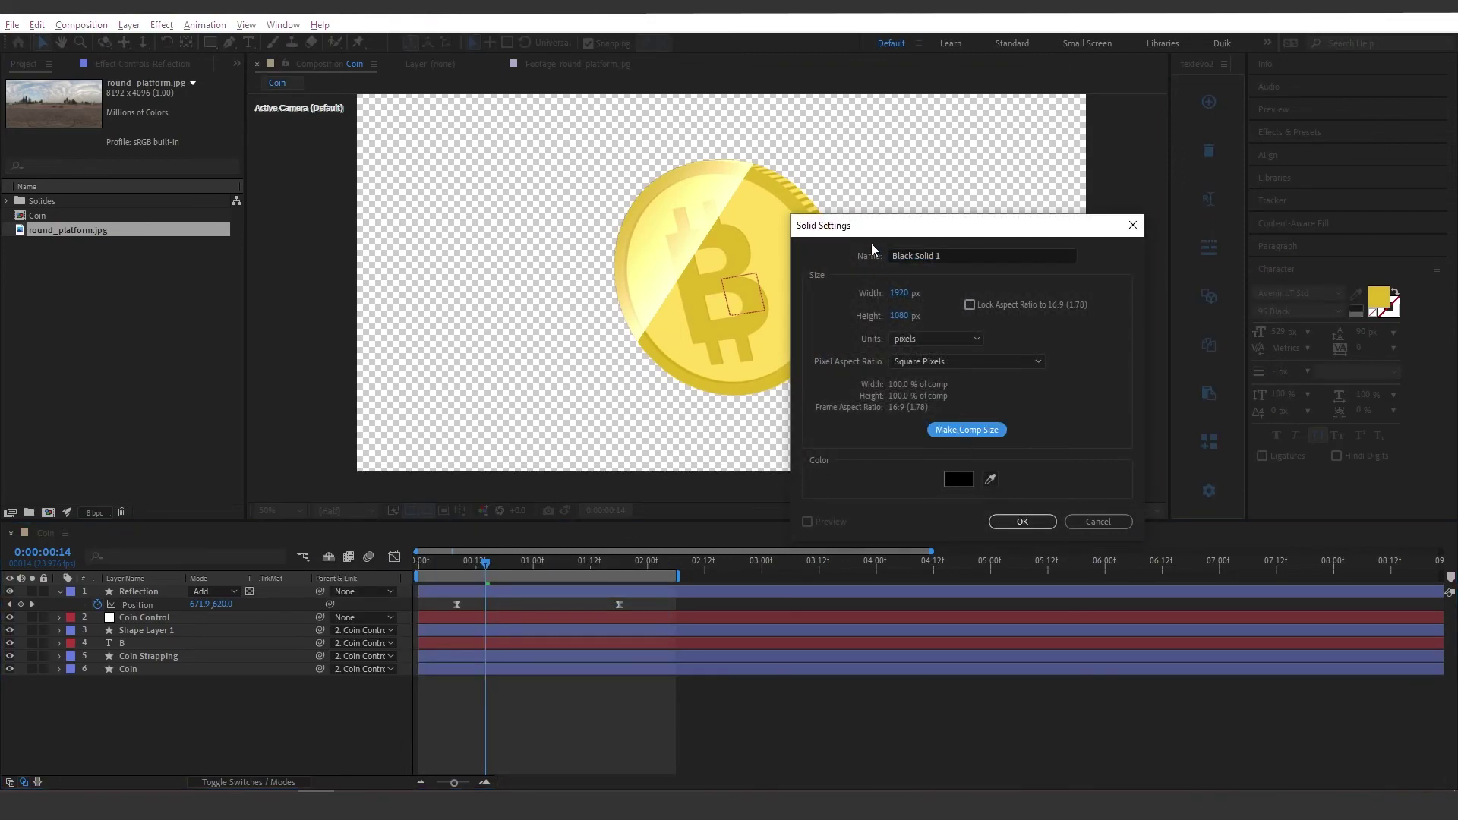
left_click(1040, 524)
left_click_drag(161, 592, 155, 714)
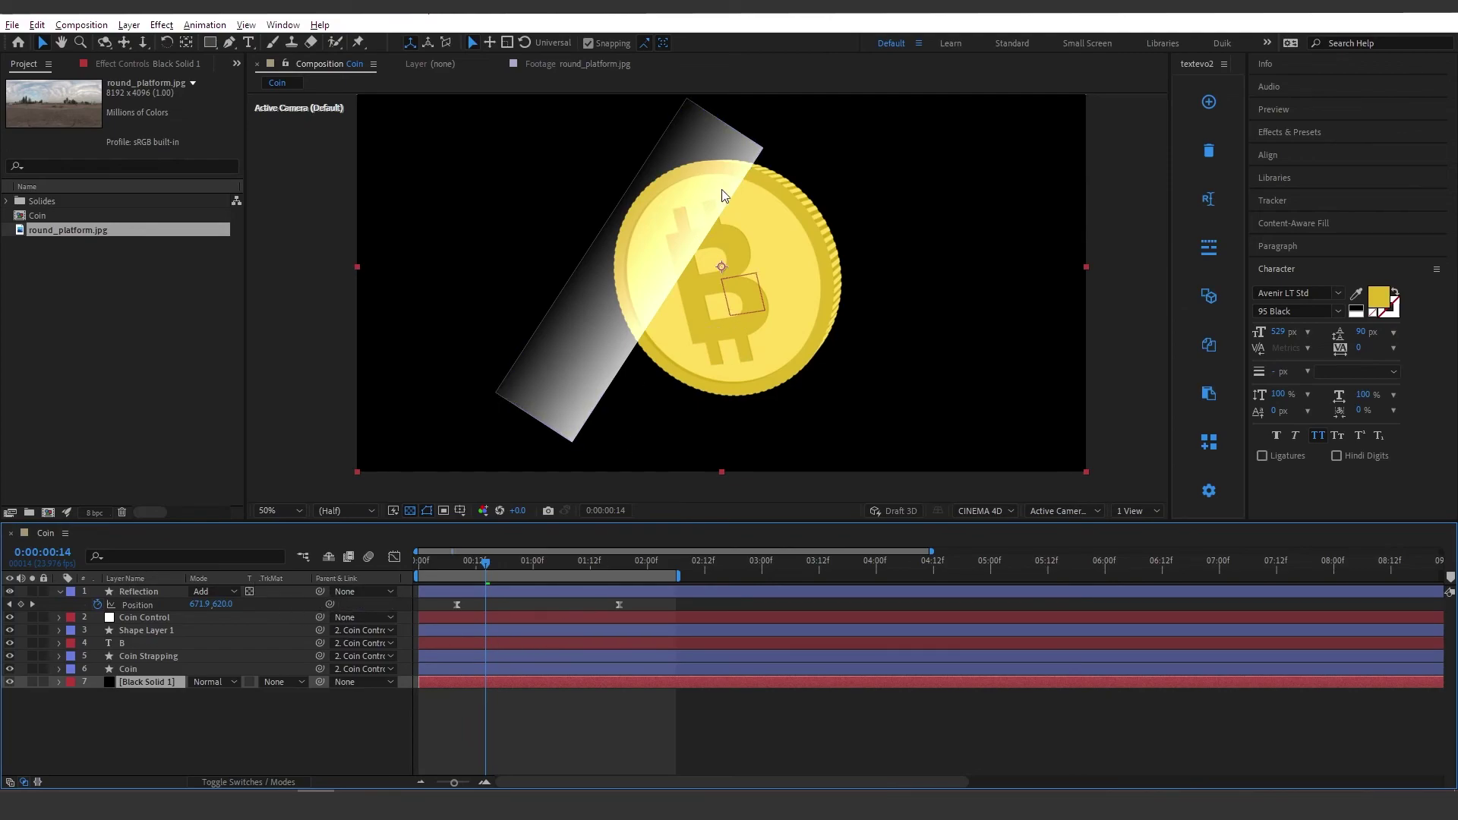
Step: Hide the transparency grid, try adjusting the black solid's opacity and delete the solid
left_click(410, 512)
left_click(149, 680)
key("t")
left_click_drag(258, 707, 288, 719)
left_click(288, 718)
left_click(146, 684)
key("Delete")
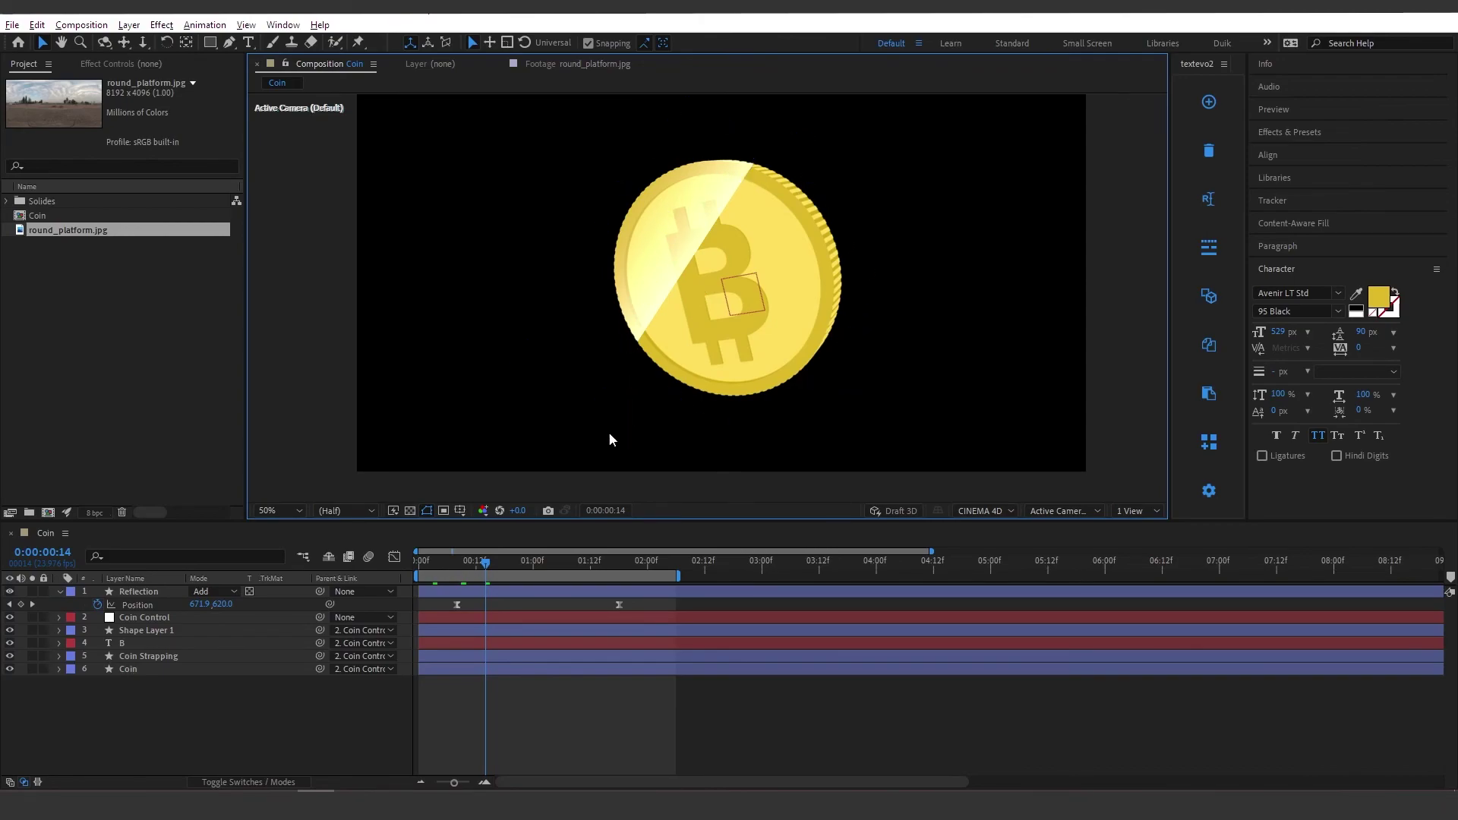
Step: Check the reflection at 0:00:00:18 and nest the Coin composition in a new composition
mouse_move(490, 561)
left_mouse_down()
mouse_move(561, 570)
mouse_move(513, 578)
mouse_move(454, 558)
mouse_move(505, 563)
left_mouse_up()
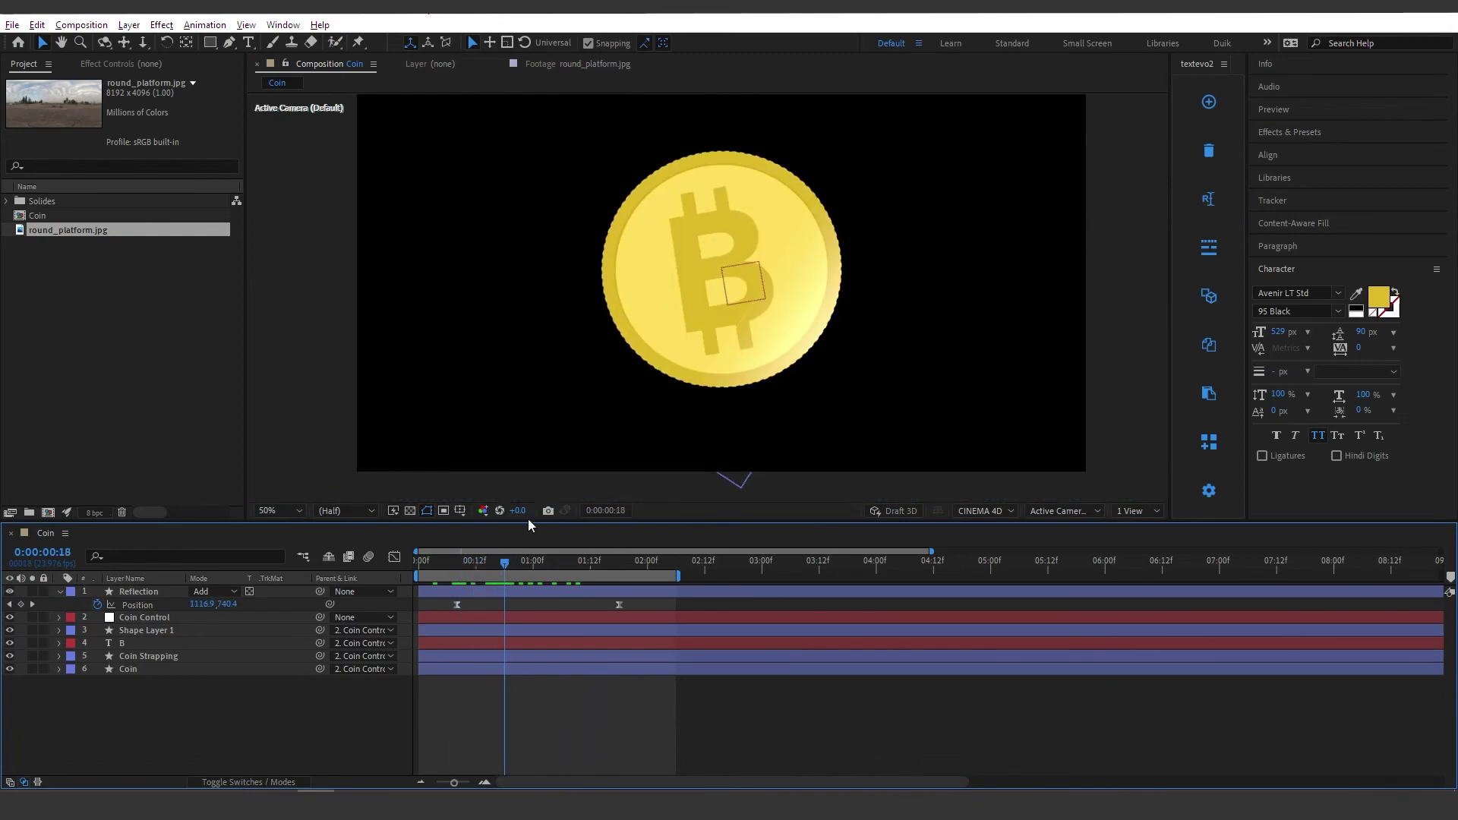
left_click(59, 216)
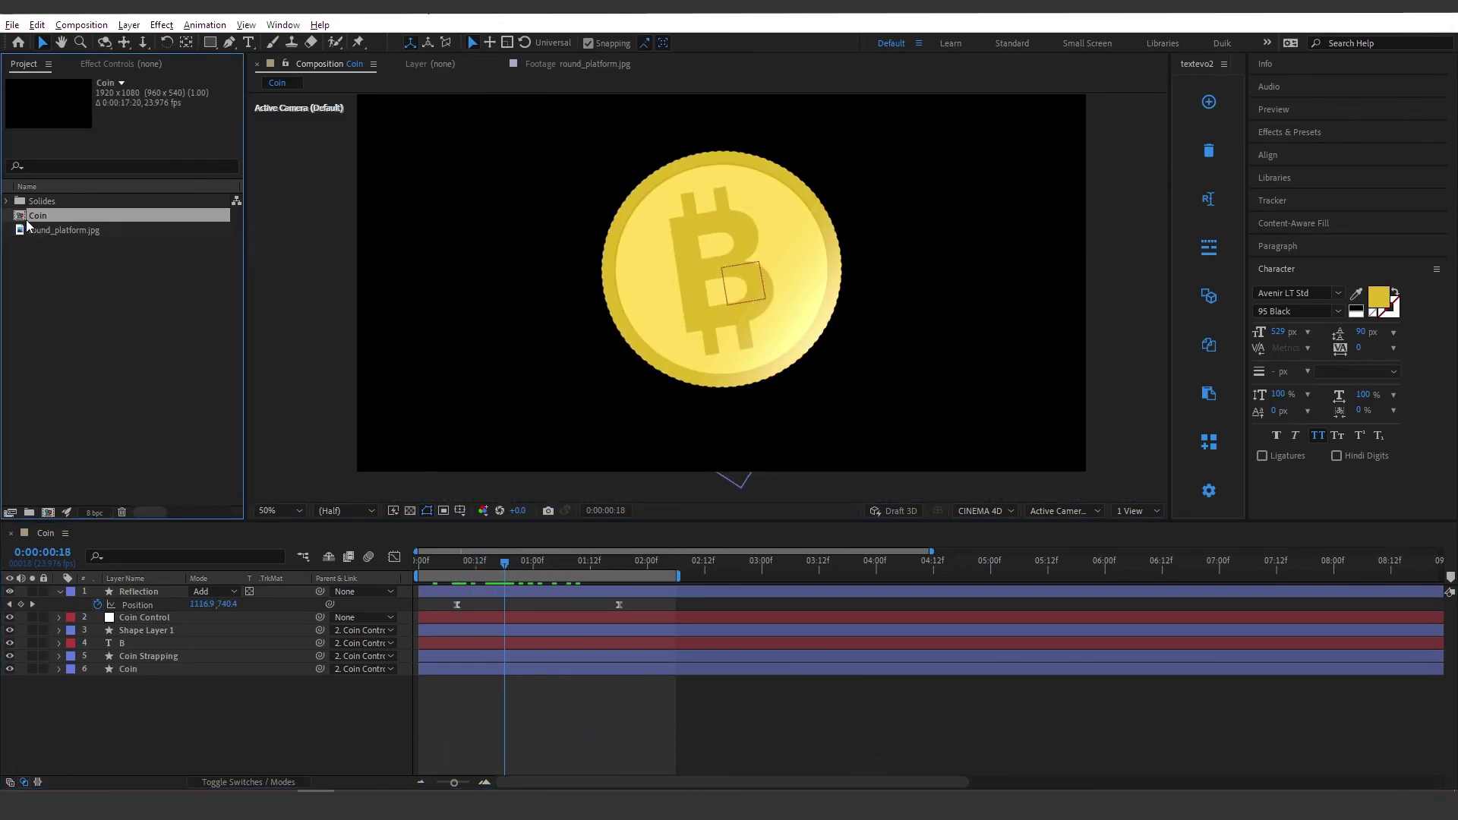
left_click_drag(22, 218, 87, 363)
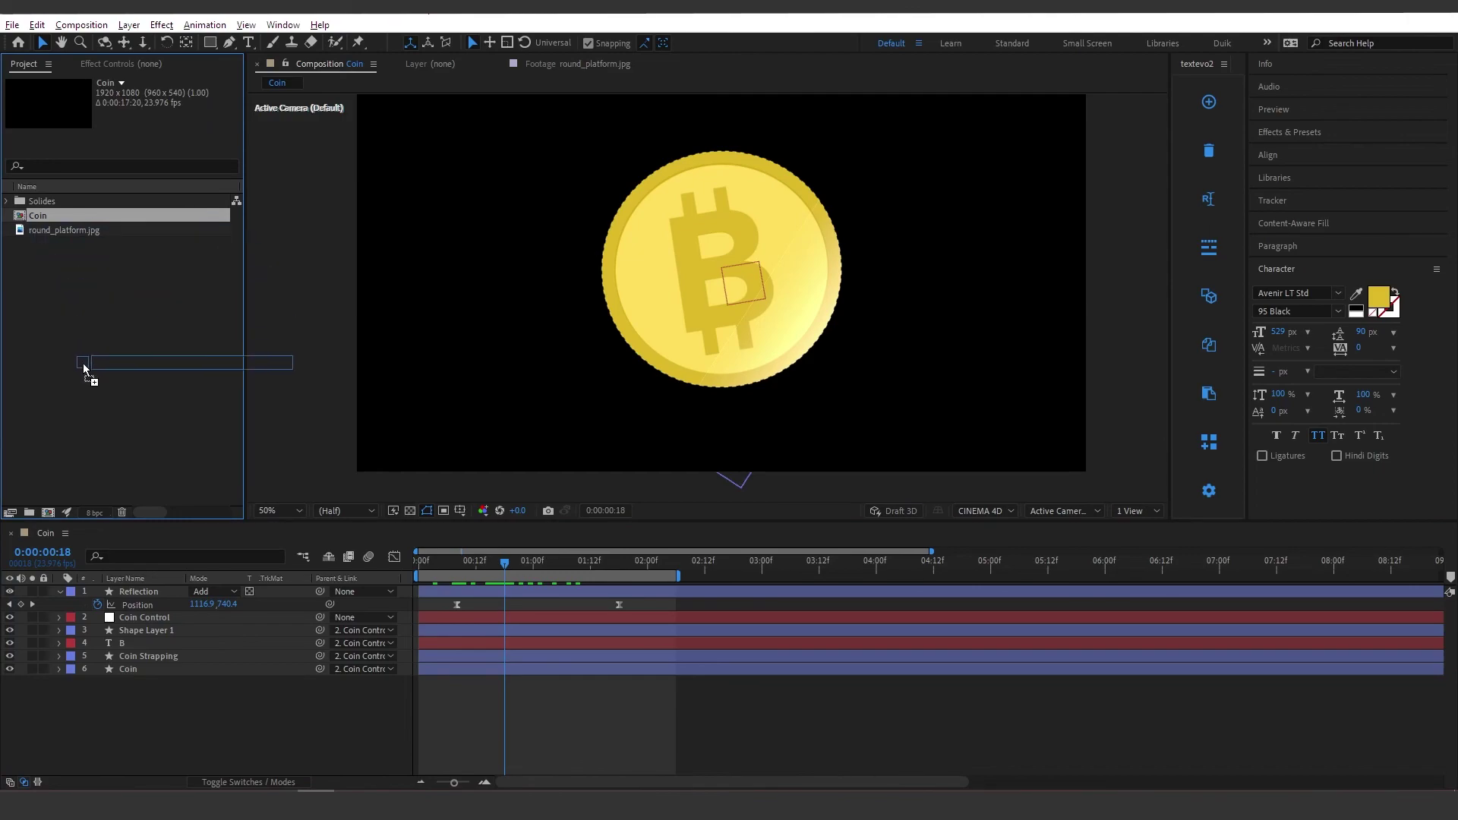
left_click_drag(47, 513, 47, 512)
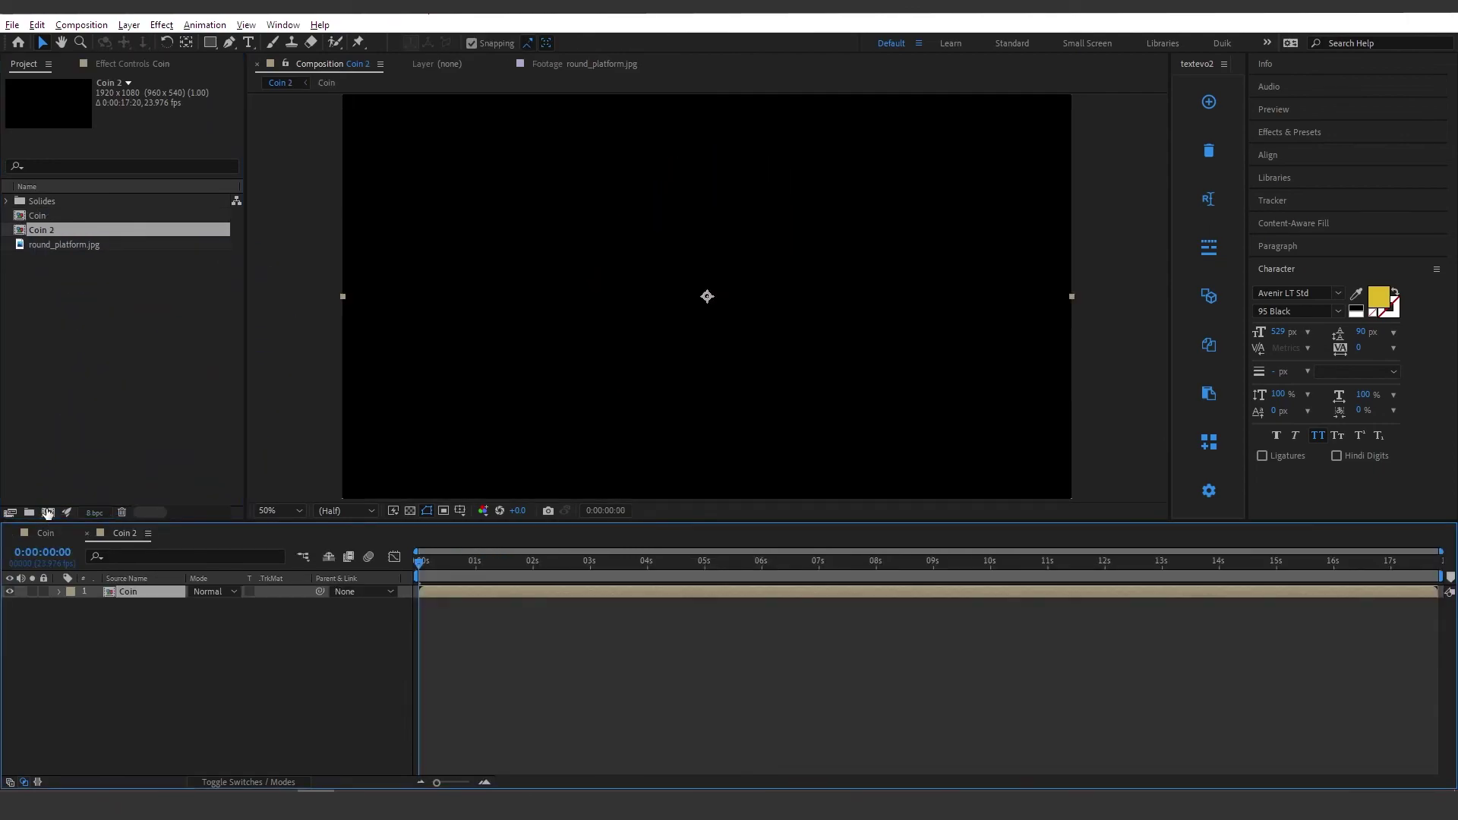
Step: Add a light cyan 1920 x 1080 px background solid beneath the nested Coin layer
mouse_move(444, 562)
left_mouse_down()
mouse_move(535, 557)
mouse_move(454, 572)
left_mouse_up()
right_click(138, 673)
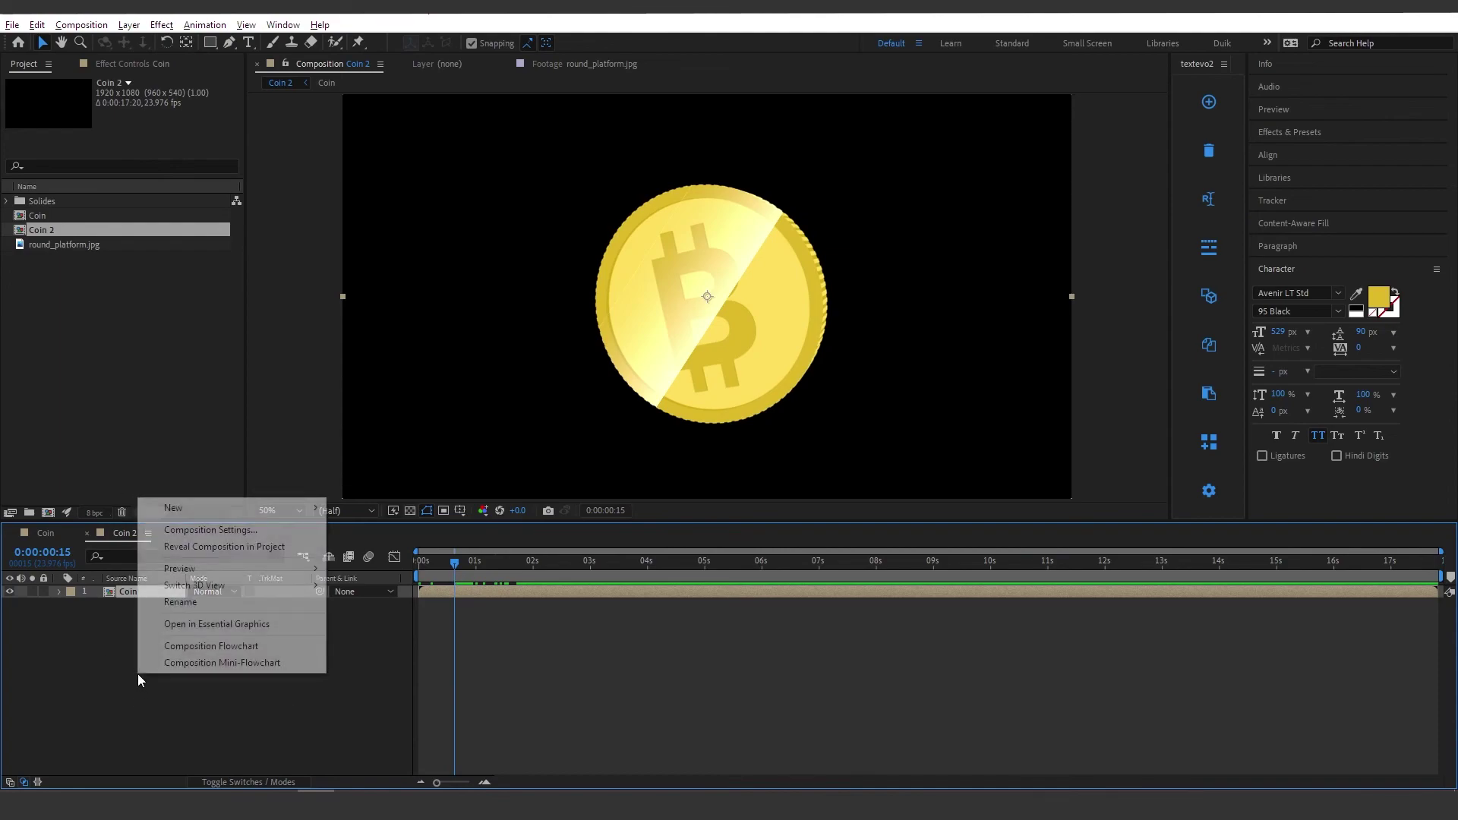
mouse_move(234, 507)
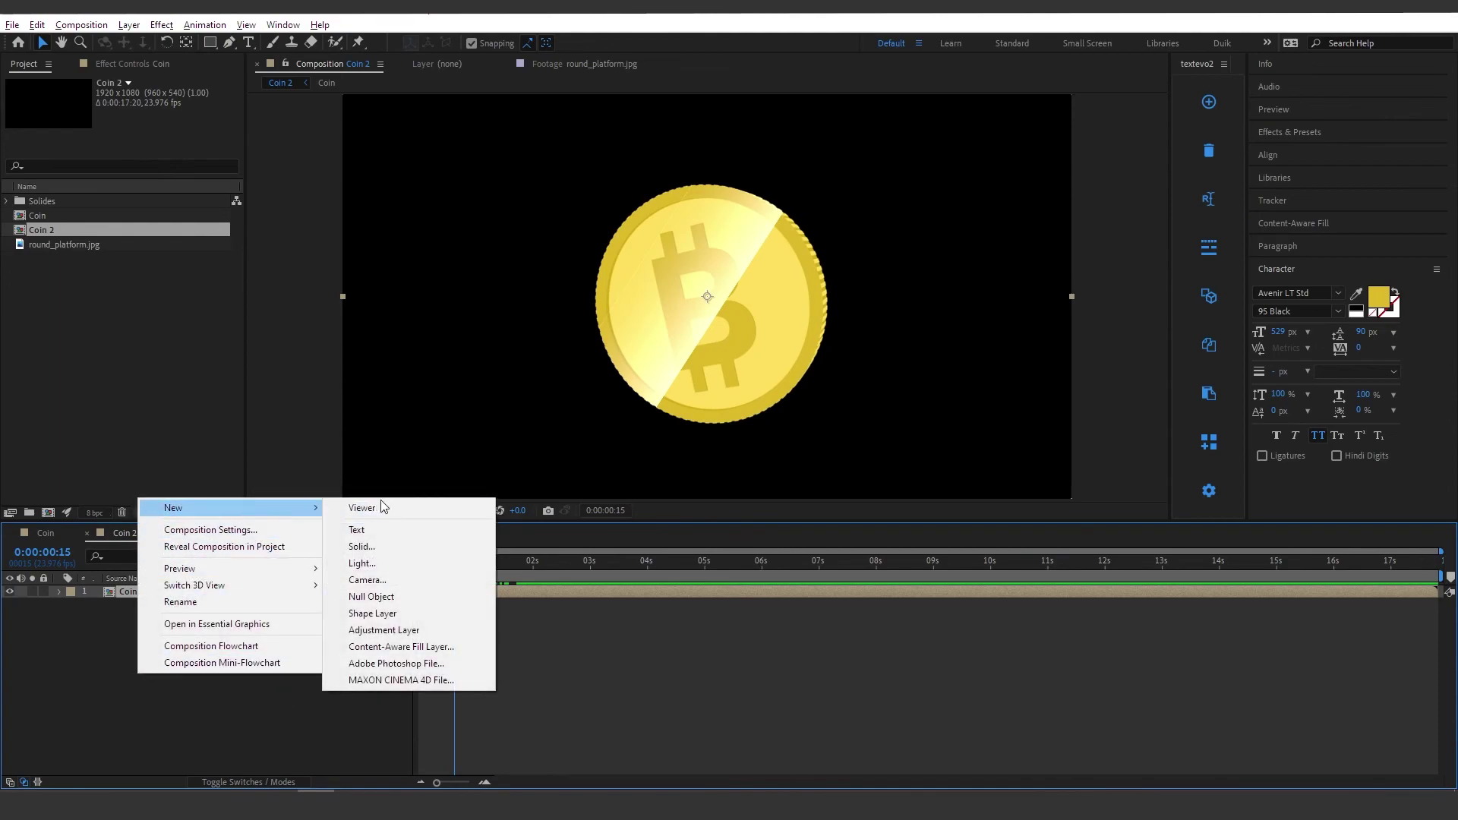
left_click(395, 544)
left_click(970, 481)
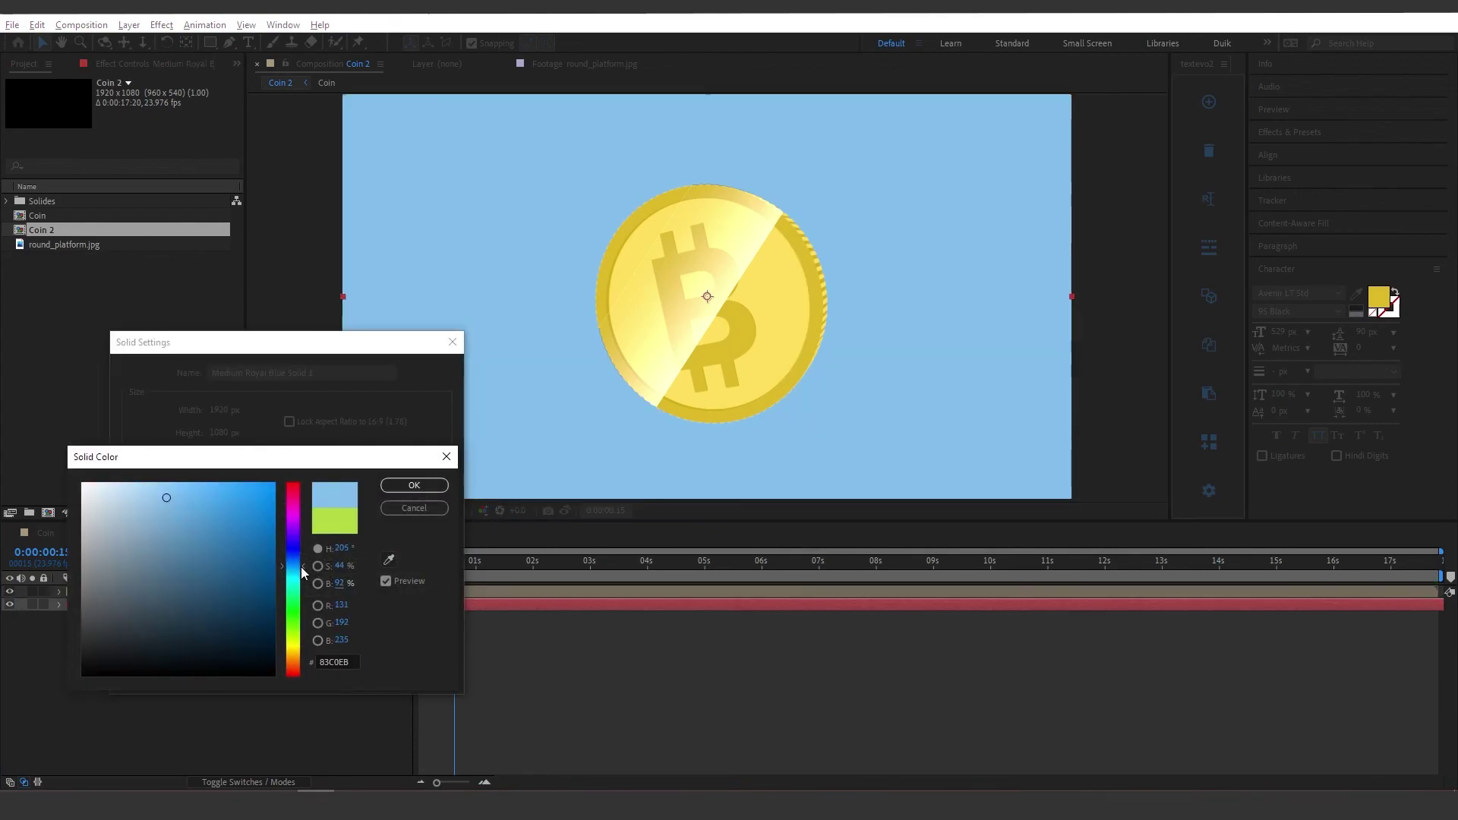
left_click_drag(302, 567, 304, 574)
left_click(390, 486)
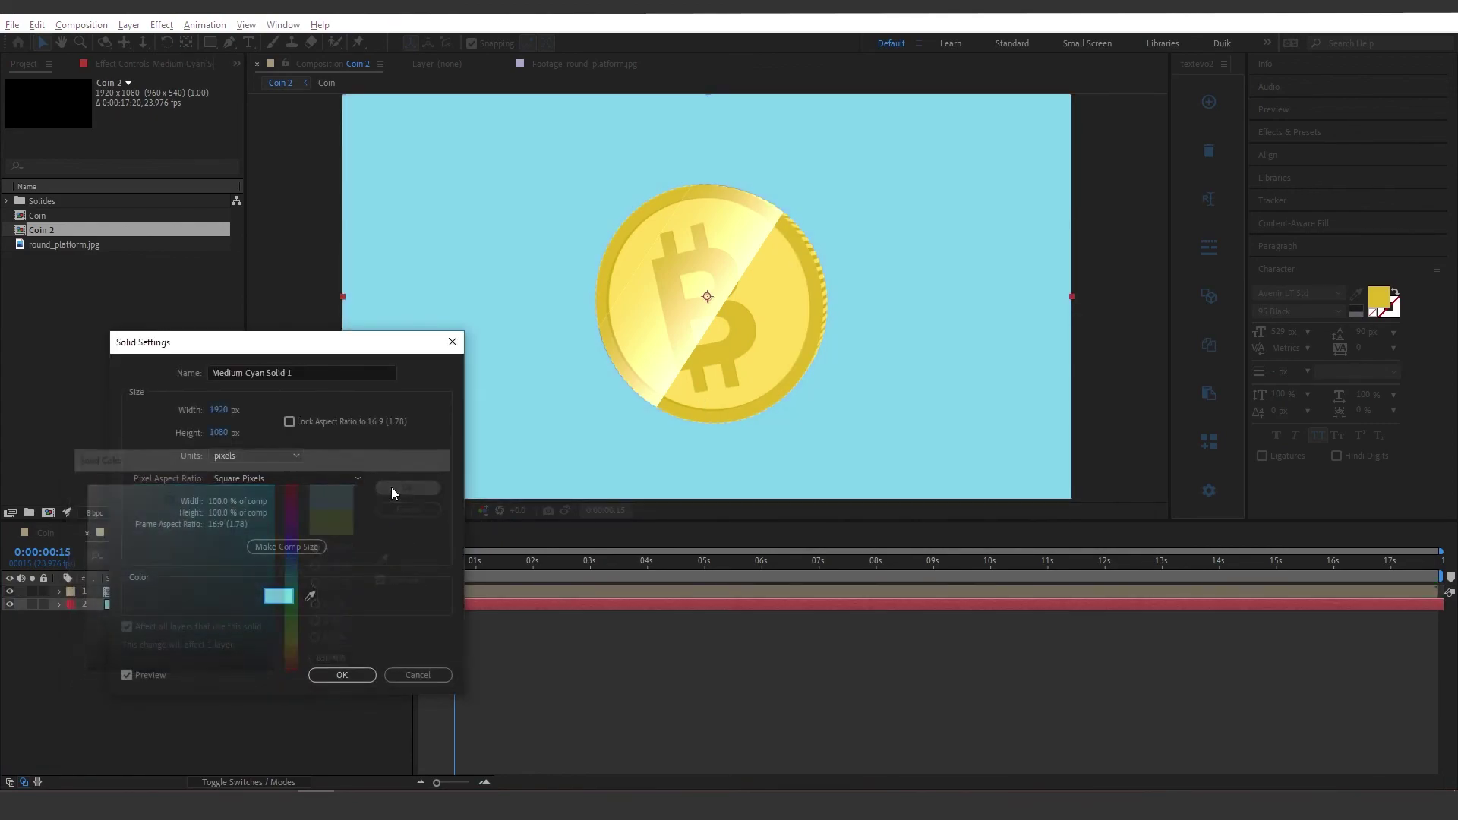
left_click(341, 674)
Step: End the new composition's work area at about 0:00:01:16 and preview the coin animation over the cyan background
key("space")
mouse_move(496, 606)
left_mouse_down()
mouse_move(459, 606)
mouse_move(407, 556)
mouse_move(511, 582)
left_mouse_up()
key("n")
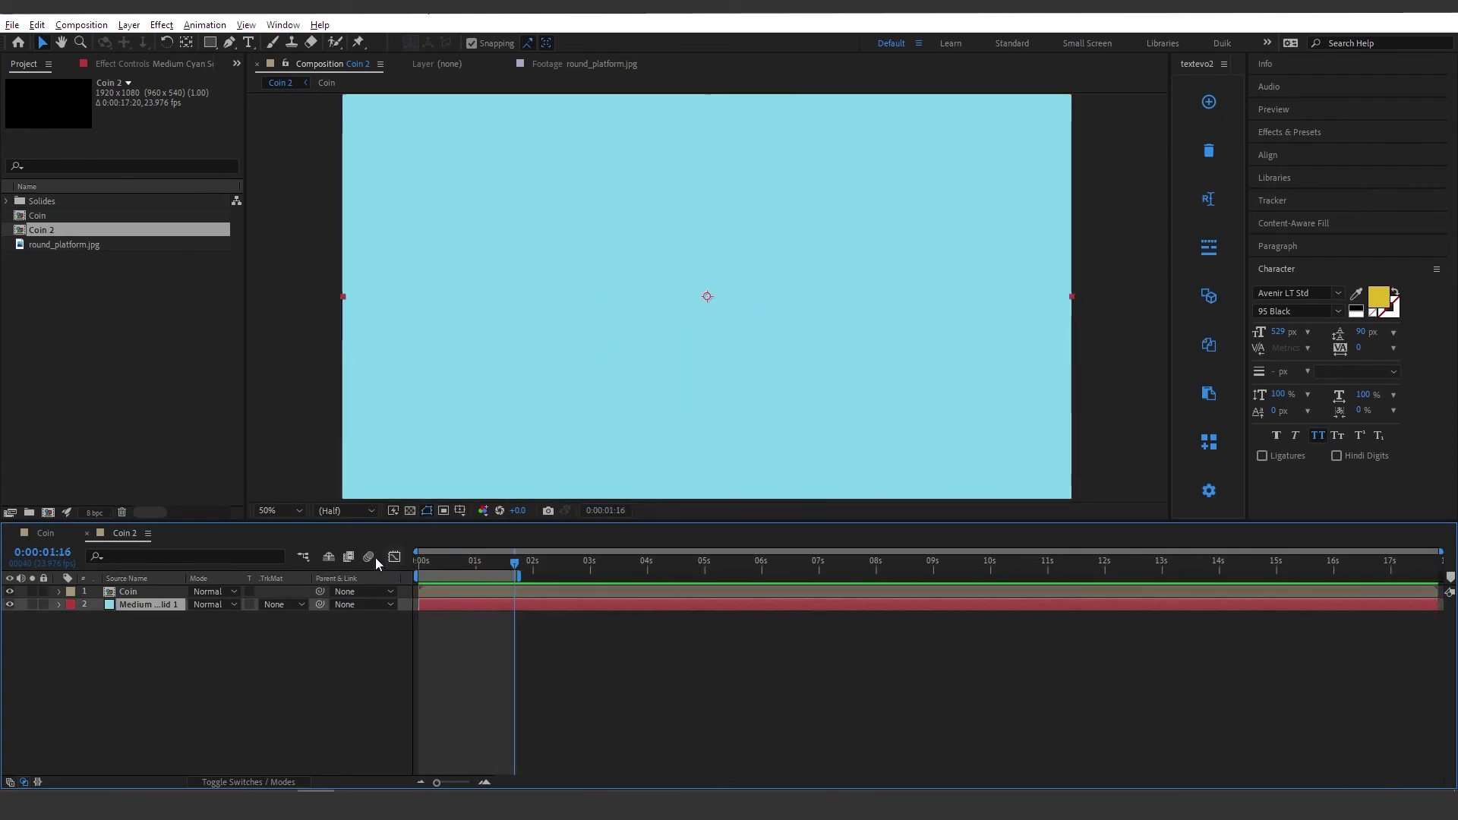
left_click(291, 514)
left_click(298, 539)
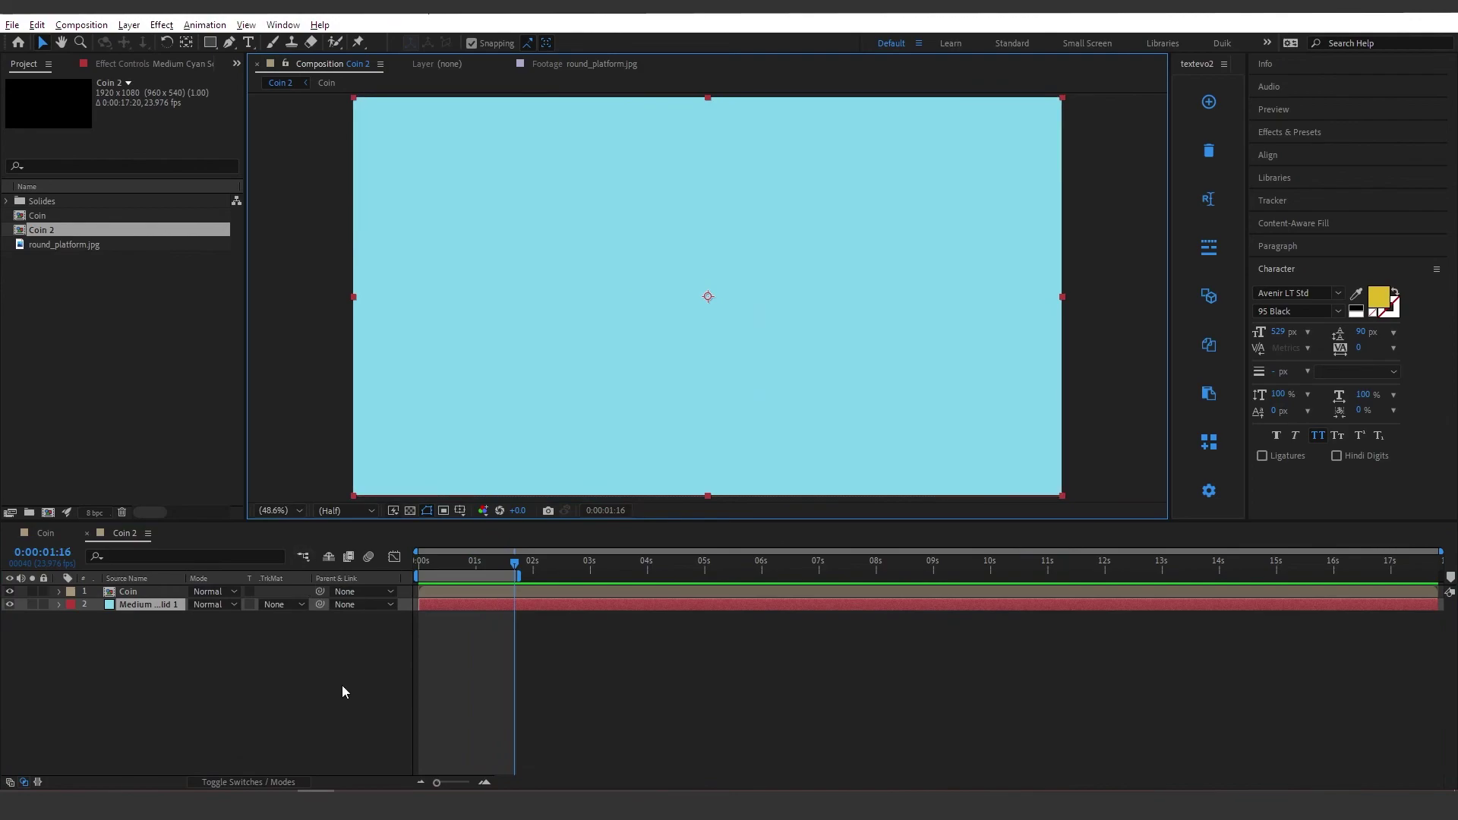
left_click(342, 685)
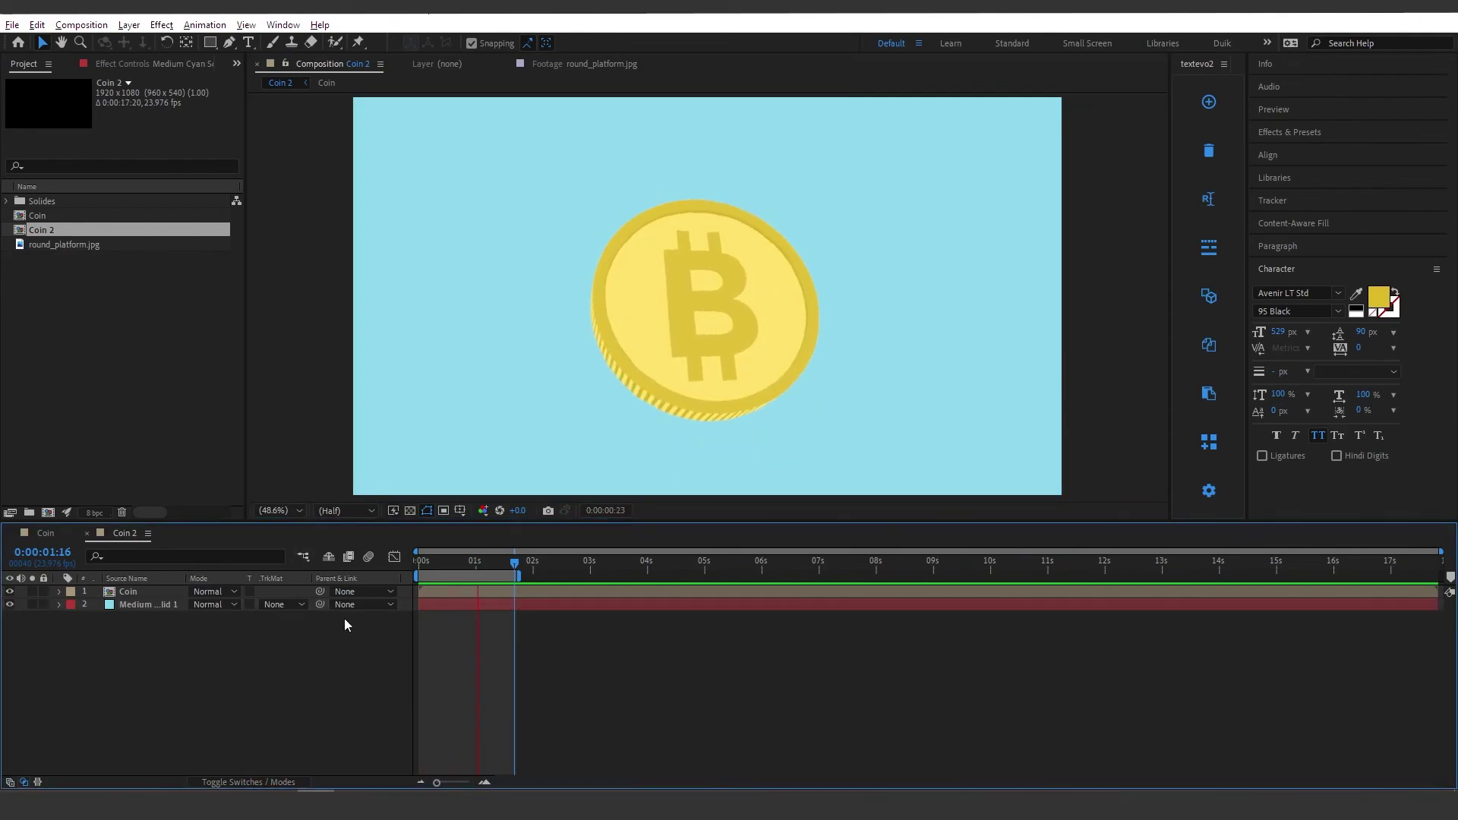